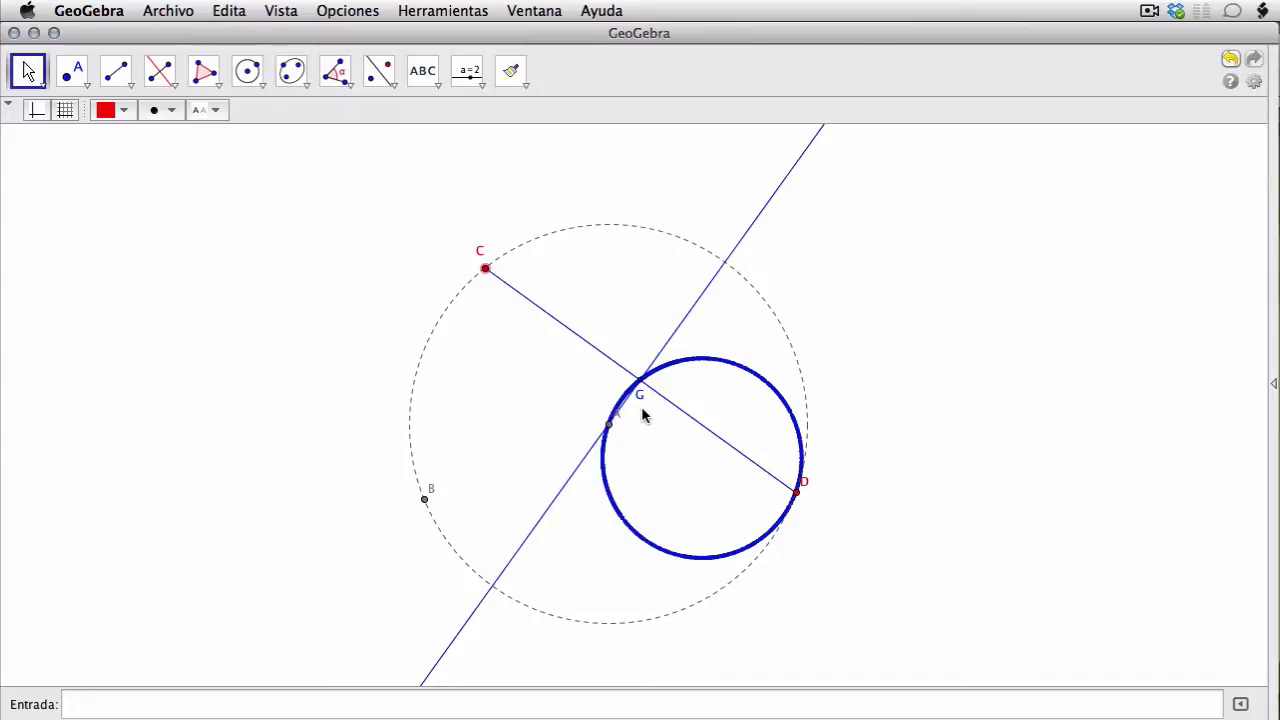
# - Move point C a short way clockwise along the dashed circle and clear the selection
pyautogui.click(654, 440)
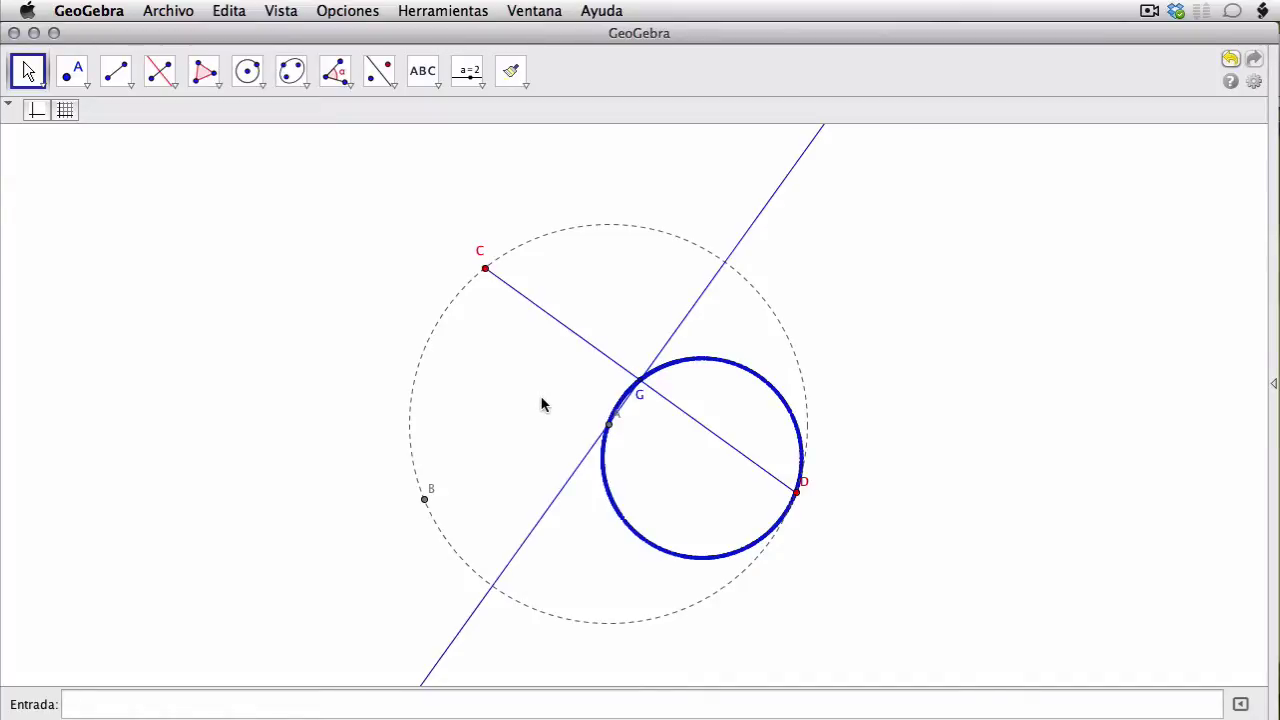
pyautogui.moveTo(485, 268); pyautogui.dragTo(525, 226)
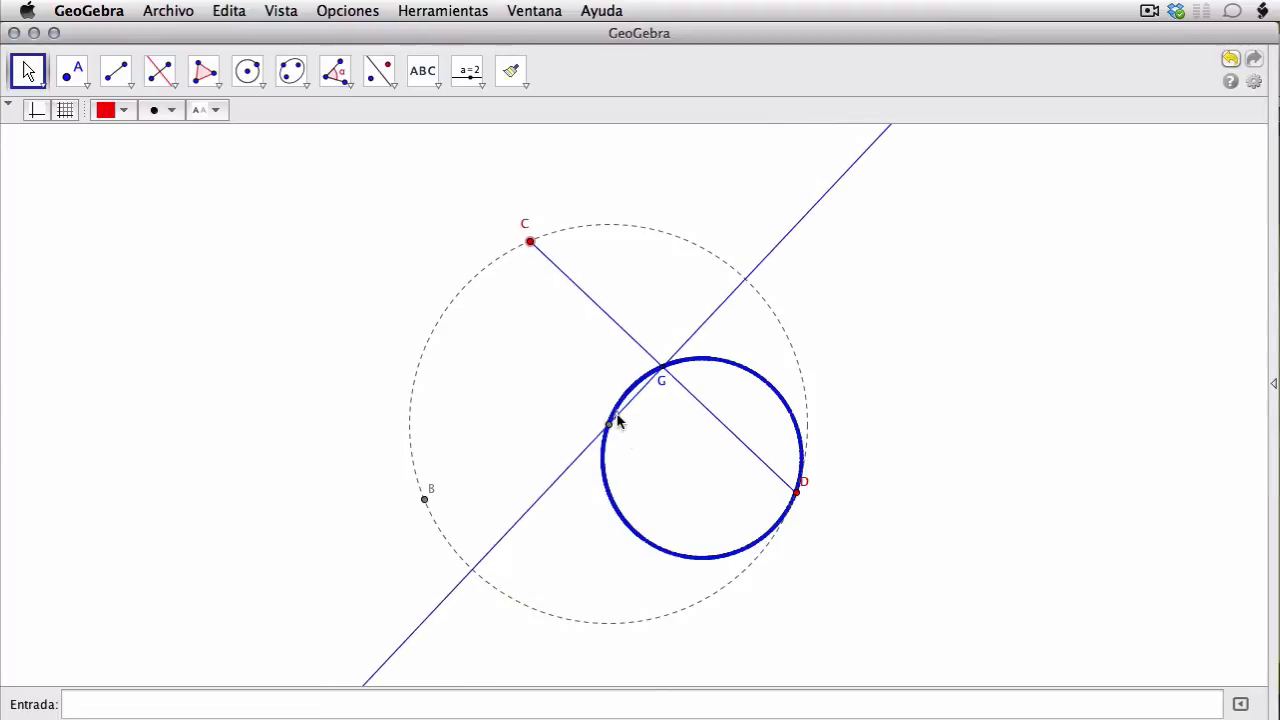
pyautogui.click(644, 432)
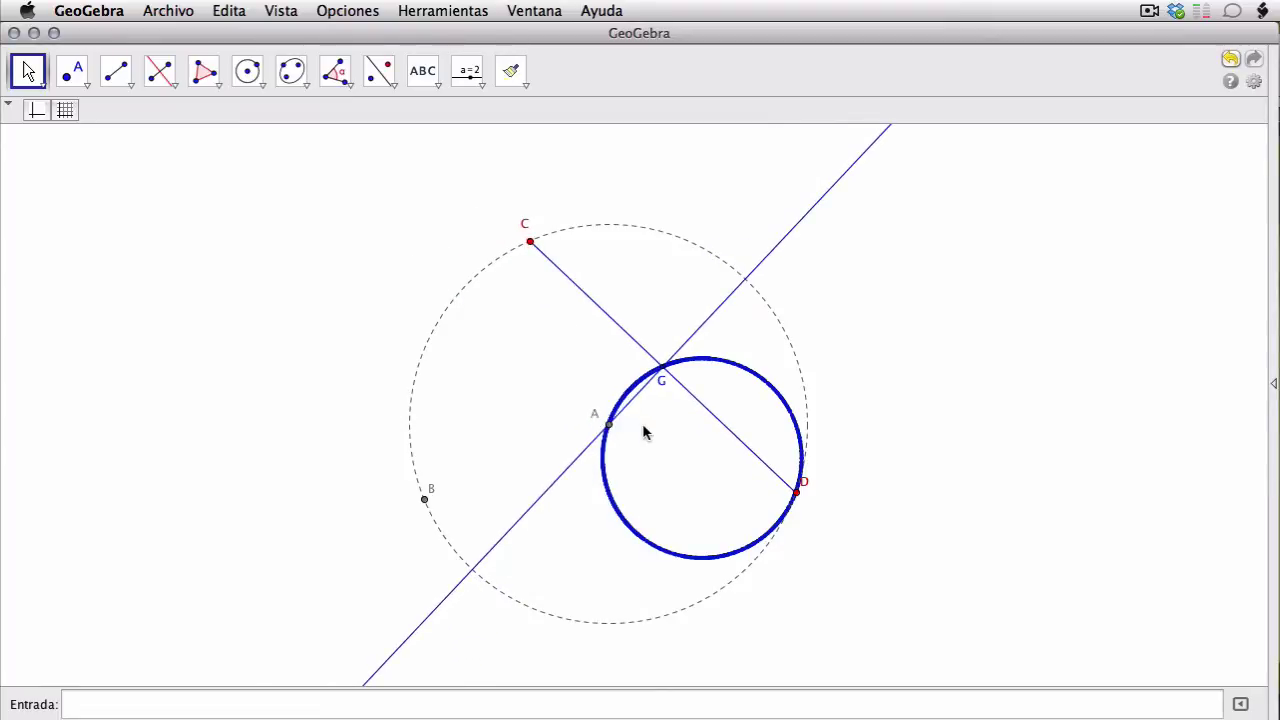
# - Delete point G and place a new point where segment CD crosses the straight line through A
pyautogui.click(661, 373)
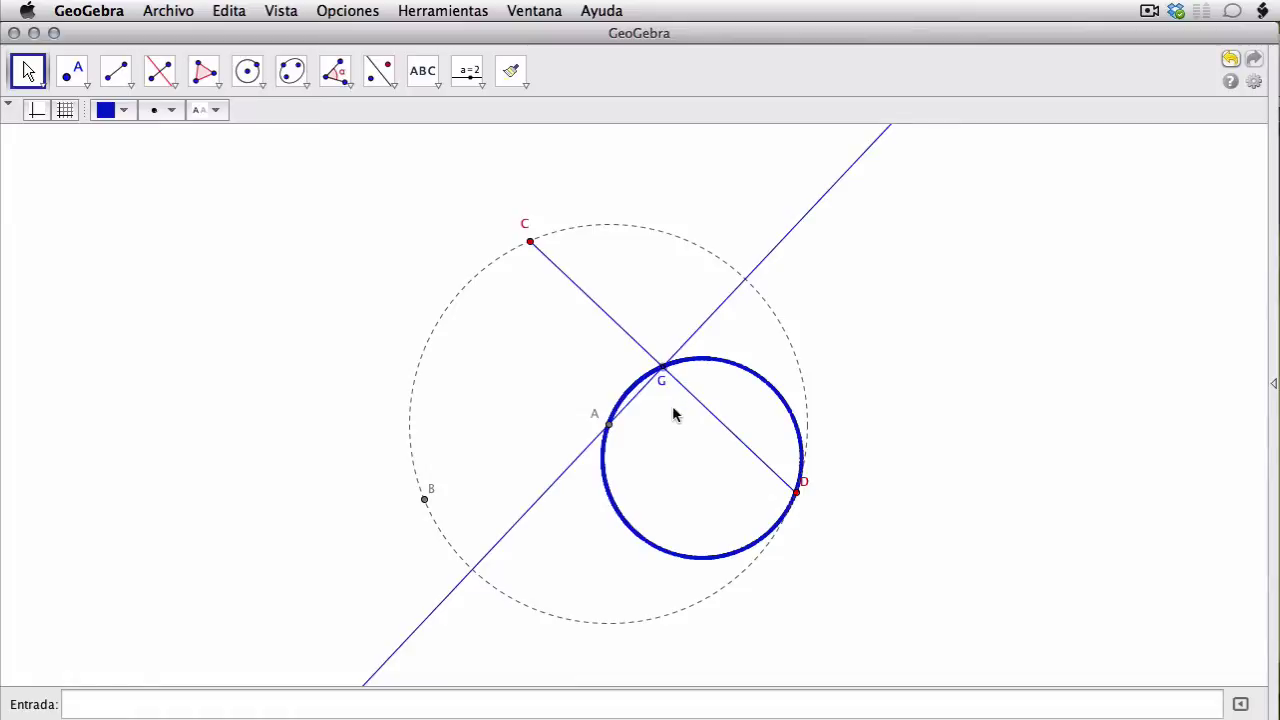
pyautogui.press('Delete')
pyautogui.press('Delete')
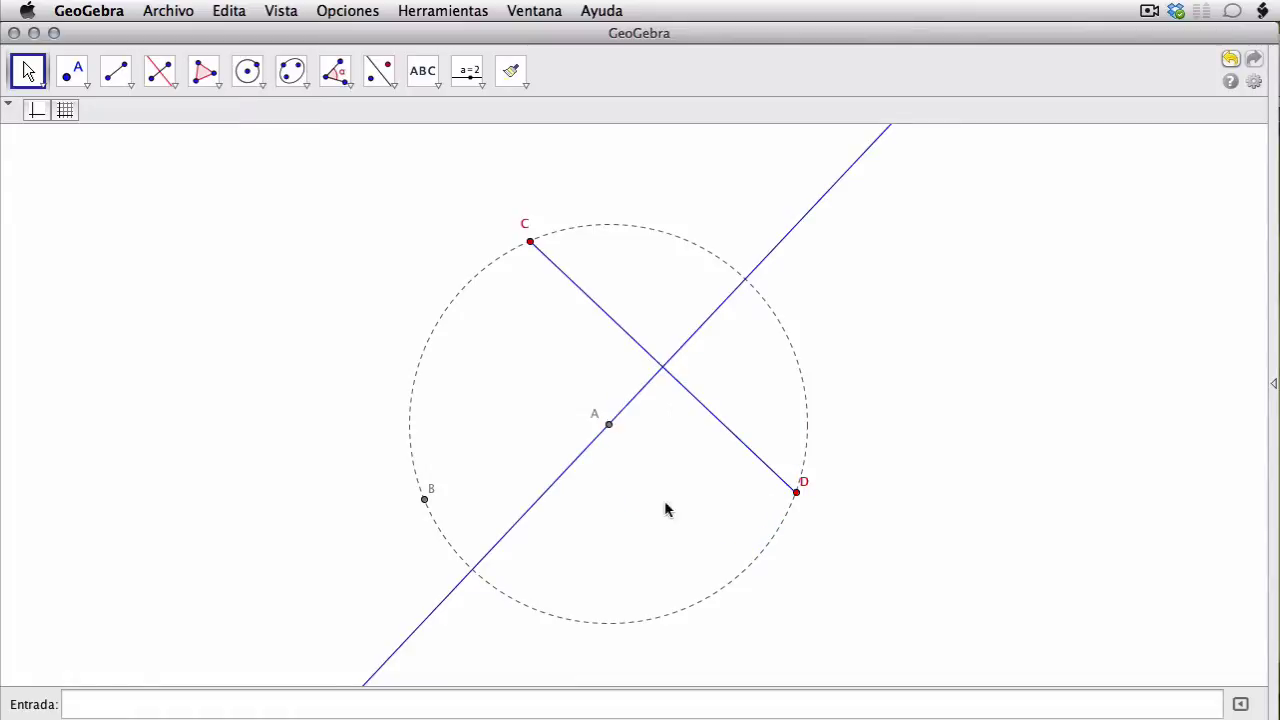
pyautogui.click(72, 70)
pyautogui.click(664, 367)
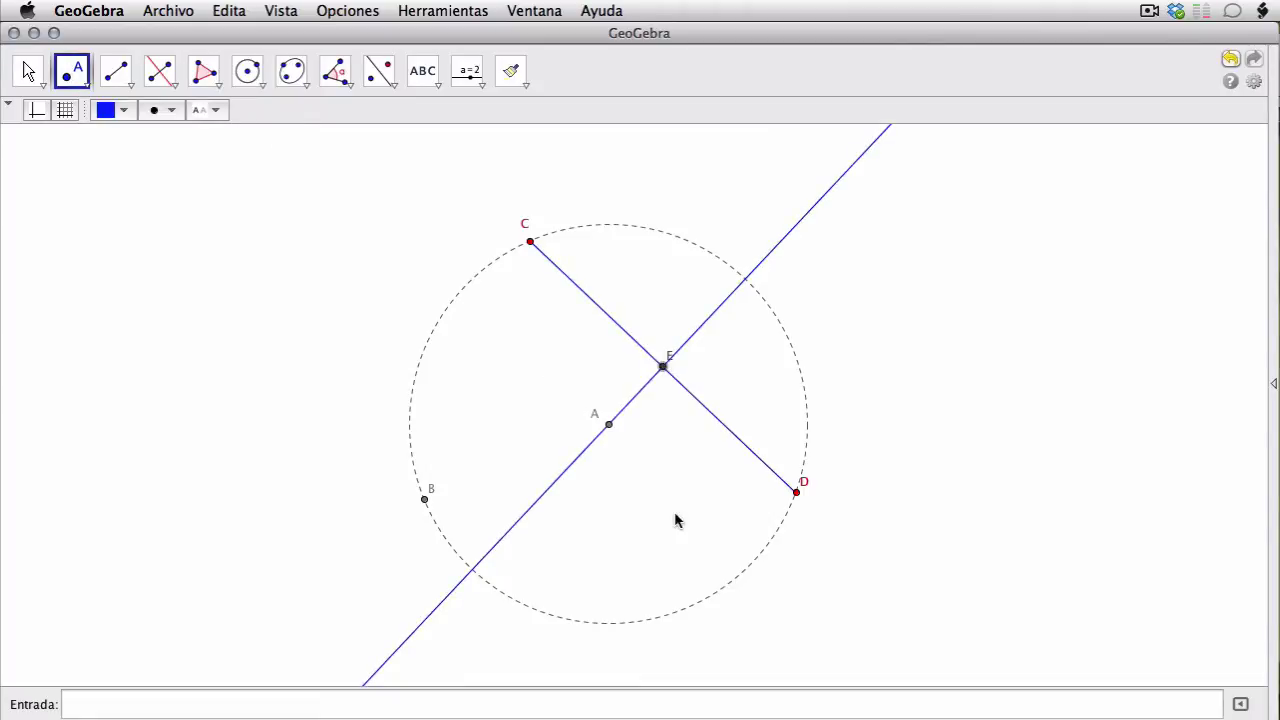
pyautogui.press('Escape')
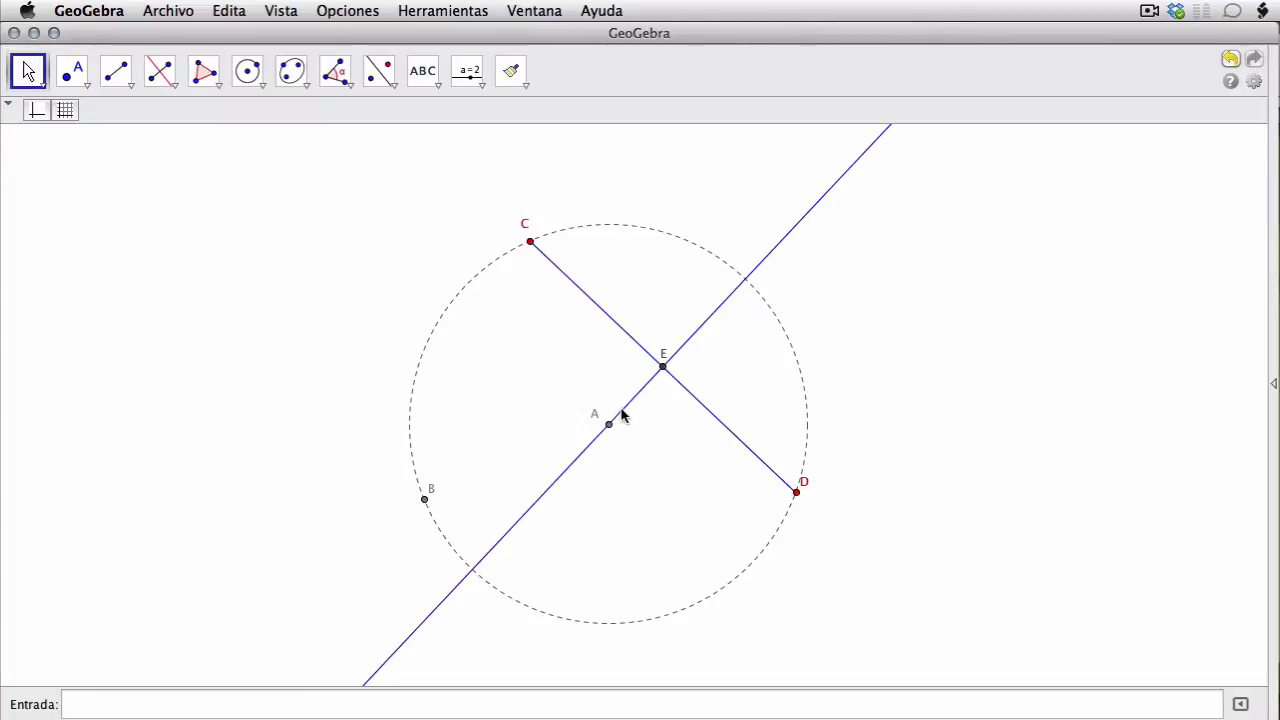
pyautogui.click(160, 80)
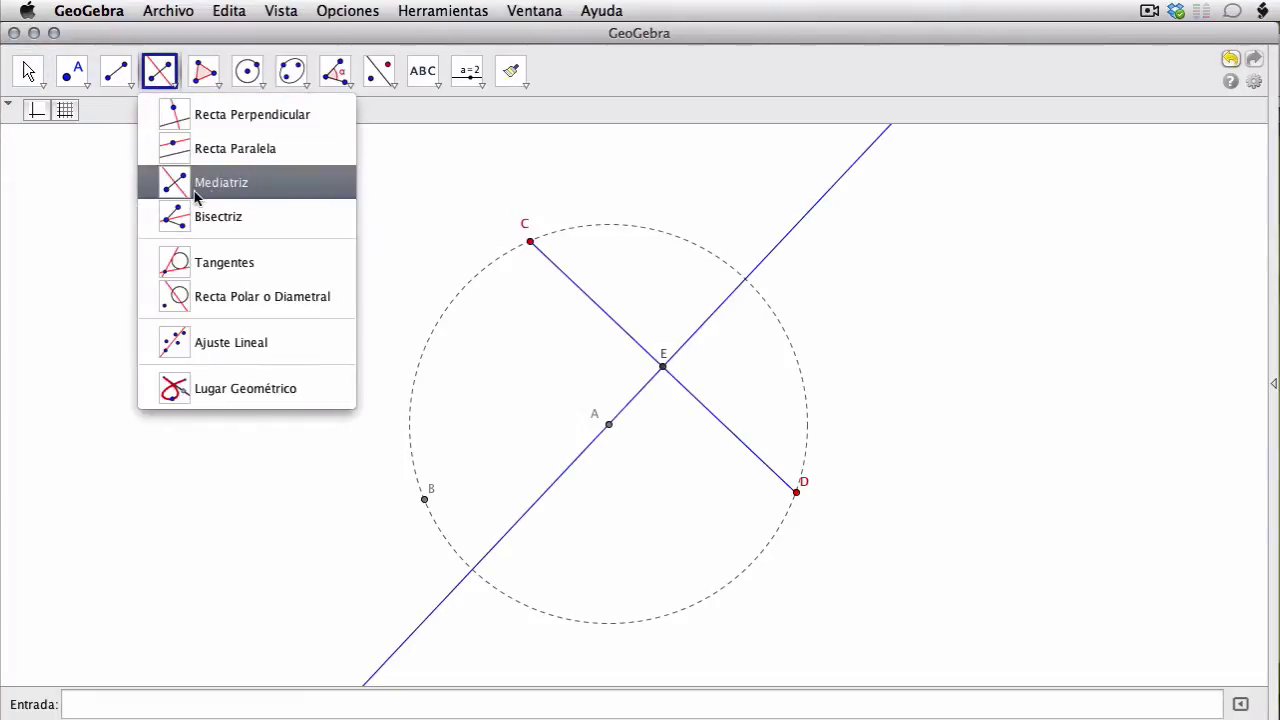
pyautogui.click(28, 70)
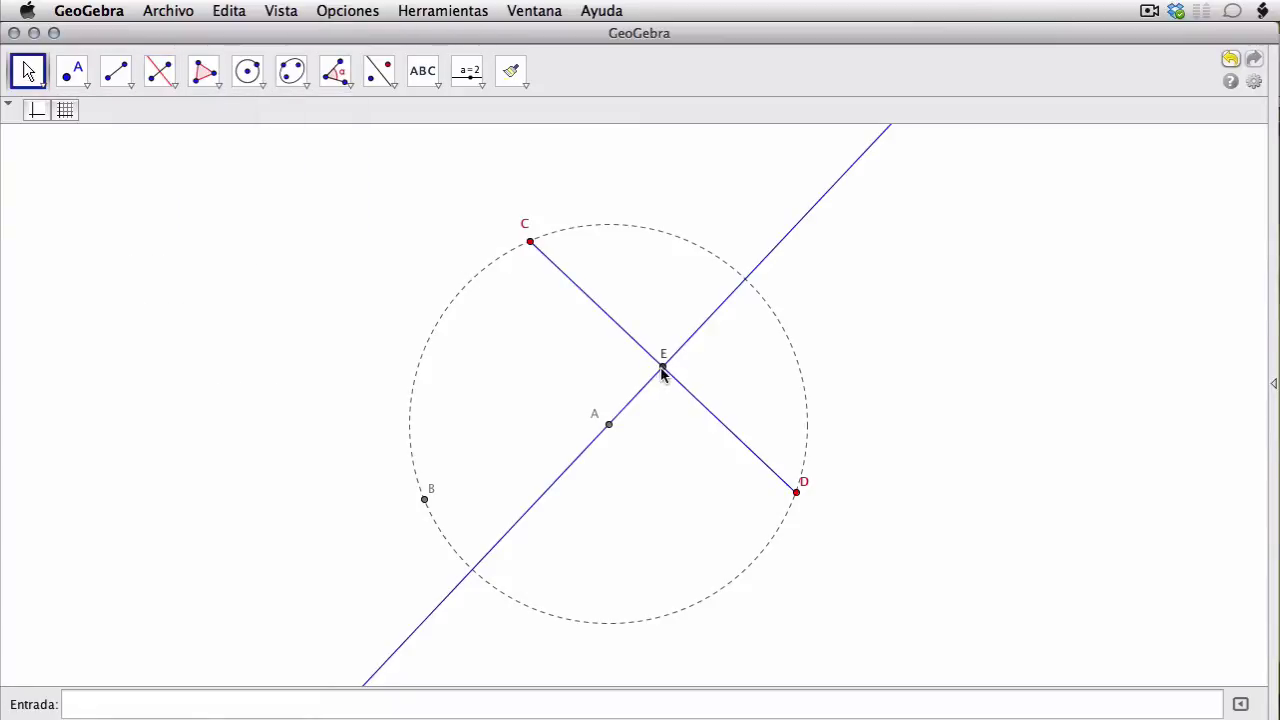
# - Activate the trace of point E and move point C around the dashed circle to draw E's path
pyautogui.moveTo(531, 244); pyautogui.dragTo(620, 212)
pyautogui.rightClick(706, 358)
pyautogui.click(741, 449)
pyautogui.moveTo(620, 229)
pyautogui.mouseDown()
pyautogui.moveTo(760, 355)
pyautogui.moveTo(726, 531)
pyautogui.moveTo(537, 526)
pyautogui.moveTo(546, 303)
pyautogui.moveTo(752, 305)
pyautogui.moveTo(724, 578)
pyautogui.moveTo(583, 520)
pyautogui.moveTo(557, 379)
pyautogui.moveTo(851, 409)
pyautogui.moveTo(663, 294)
pyautogui.moveTo(514, 280)
pyautogui.moveTo(572, 285)
pyautogui.mouseUp()
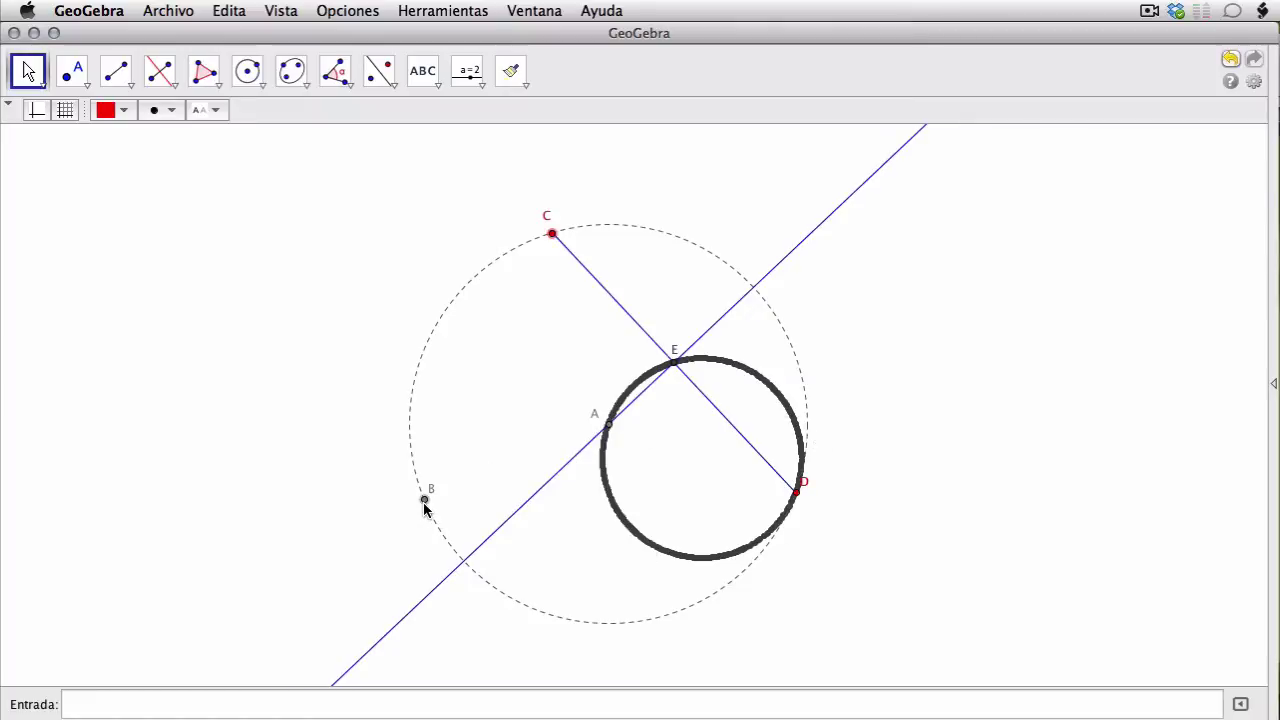
# - Change the dashed circle and segment CD by moving the construction's points, and clear the trace marks
pyautogui.moveTo(424, 510); pyautogui.dragTo(503, 399)
pyautogui.moveTo(709, 461)
pyautogui.mouseDown()
pyautogui.moveTo(674, 466)
pyautogui.moveTo(701, 455)
pyautogui.mouseUp()
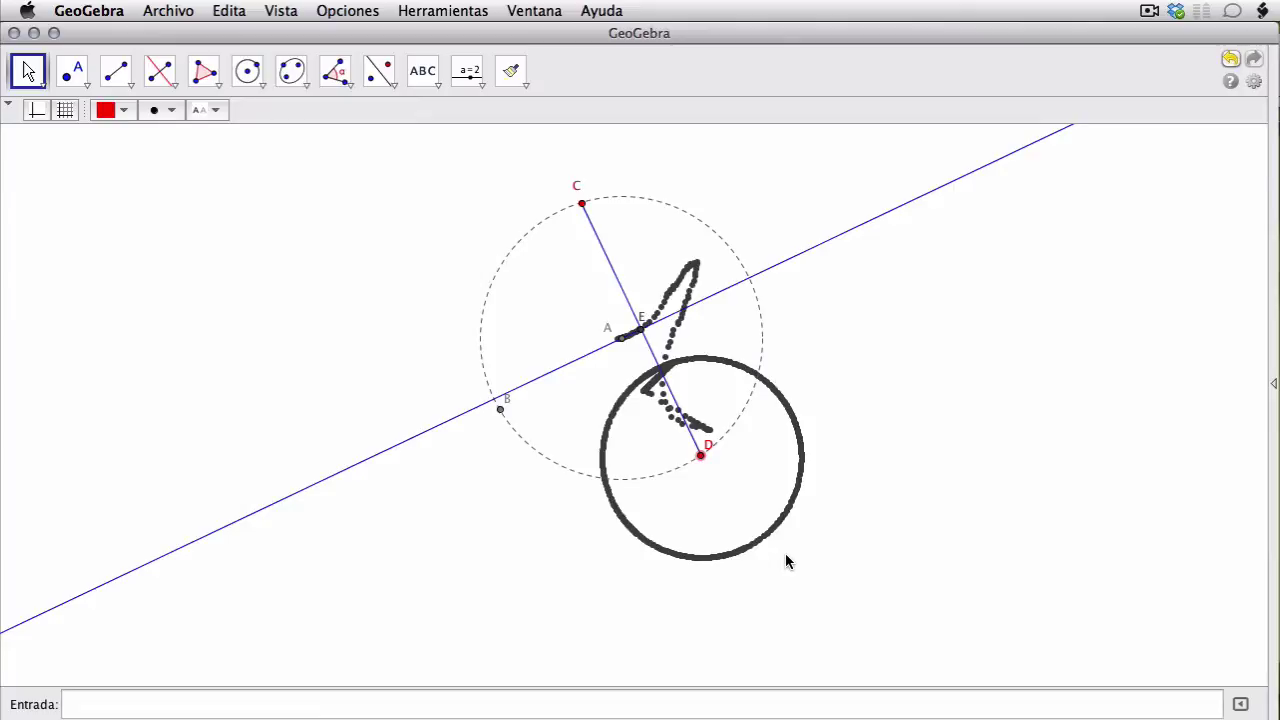
pyautogui.press('Escape')
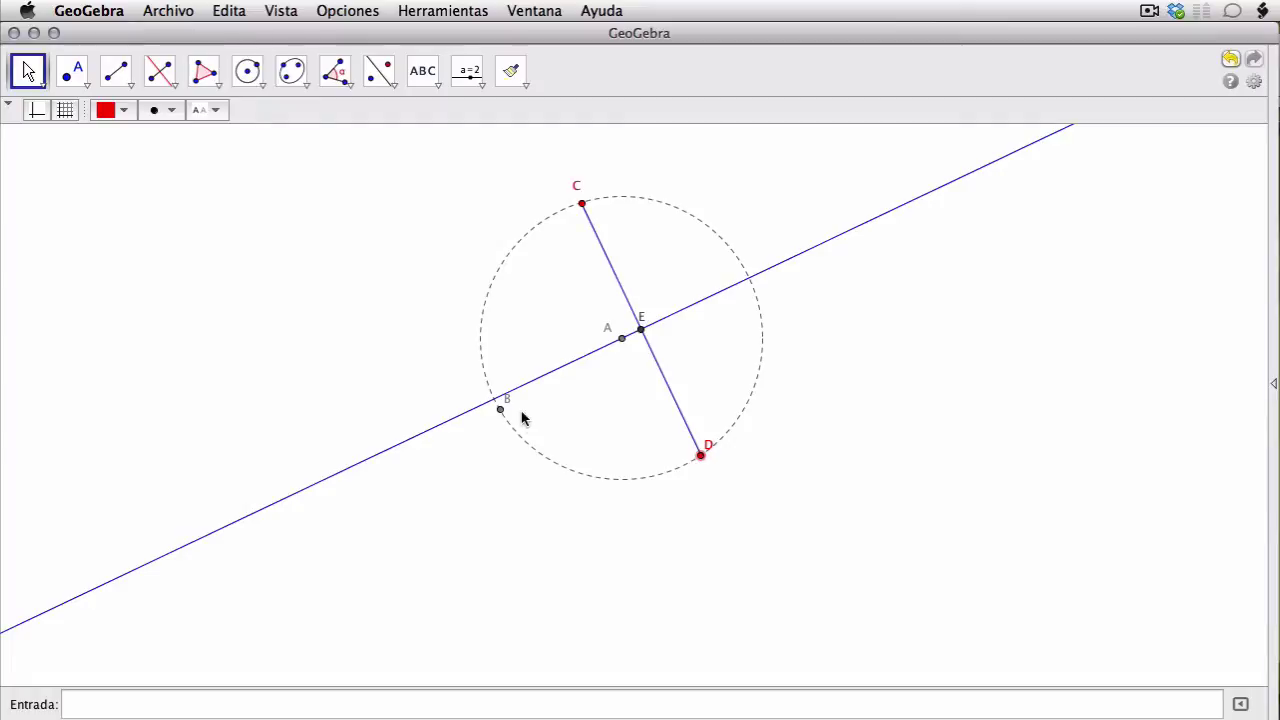
# - Redraw E's trace by moving point C around the dashed circle, and enlarge the circle with point B
pyautogui.moveTo(582, 205)
pyautogui.mouseDown()
pyautogui.moveTo(745, 282)
pyautogui.moveTo(559, 456)
pyautogui.moveTo(651, 263)
pyautogui.moveTo(645, 415)
pyautogui.moveTo(560, 370)
pyautogui.moveTo(602, 273)
pyautogui.moveTo(551, 363)
pyautogui.moveTo(534, 331)
pyautogui.moveTo(575, 242)
pyautogui.moveTo(663, 229)
pyautogui.mouseUp()
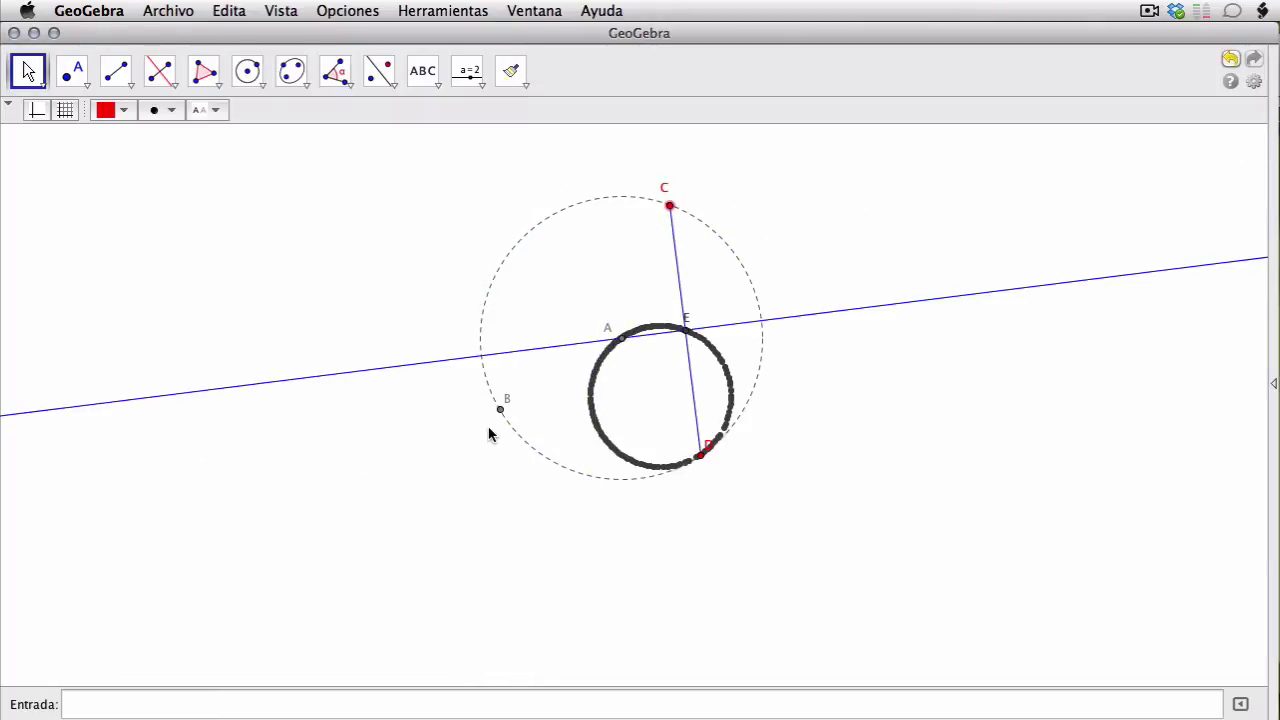
pyautogui.moveTo(500, 409); pyautogui.dragTo(498, 452)
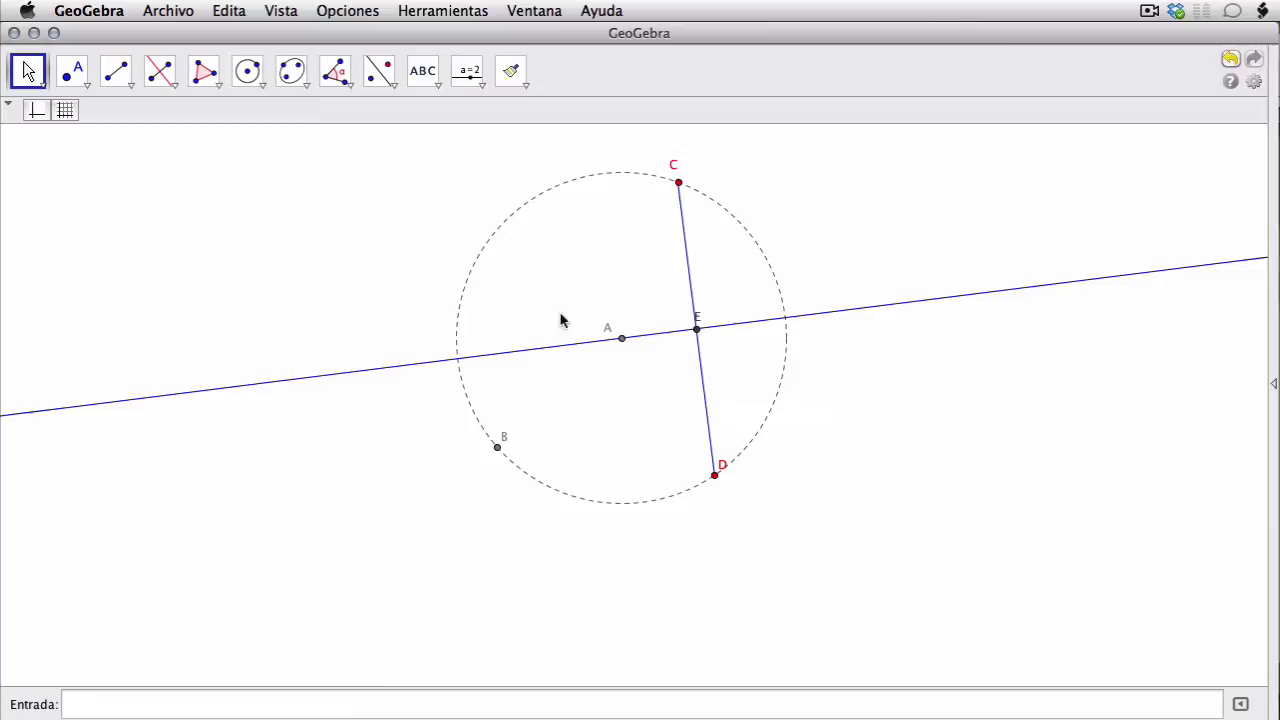
pyautogui.moveTo(497, 447); pyautogui.dragTo(493, 518)
# - Move the dashed circle's center A and reposition point C on the circle with its label beside it
pyautogui.moveTo(694, 132); pyautogui.dragTo(616, 219)
pyautogui.moveTo(622, 339); pyautogui.dragTo(654, 403)
pyautogui.moveTo(715, 221); pyautogui.dragTo(681, 212)
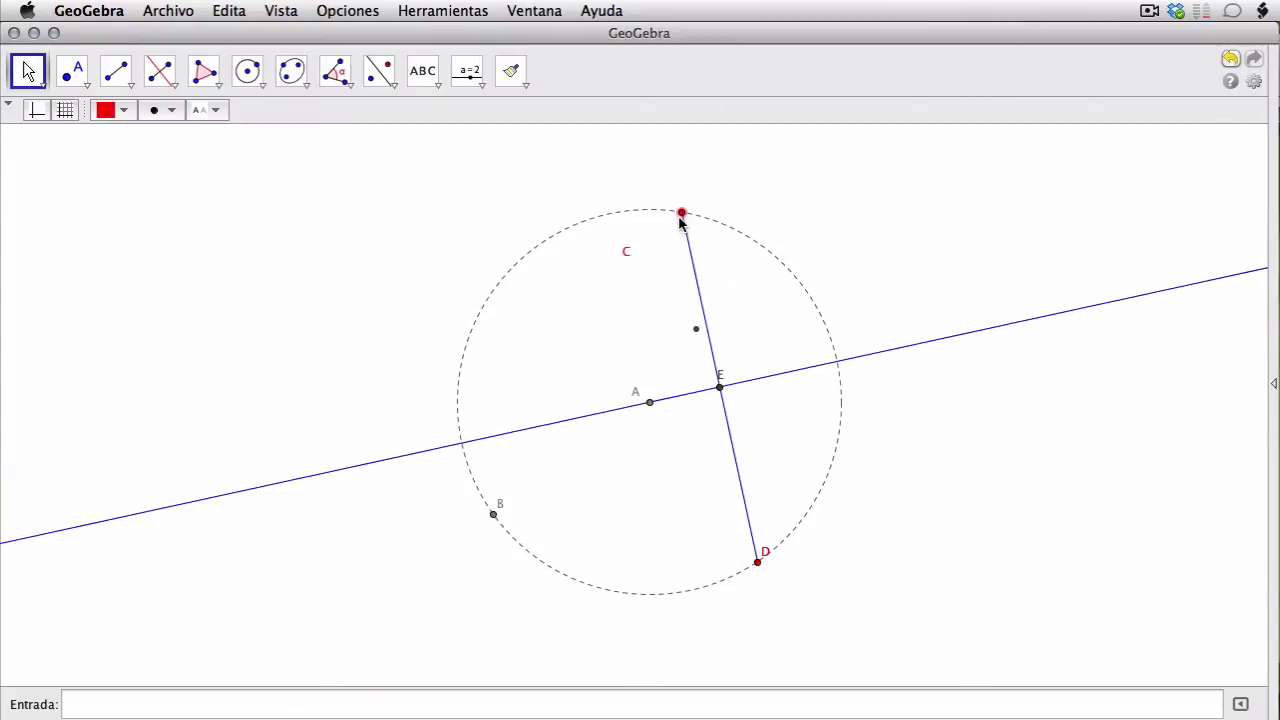
pyautogui.moveTo(631, 257); pyautogui.dragTo(673, 228)
pyautogui.click(641, 272)
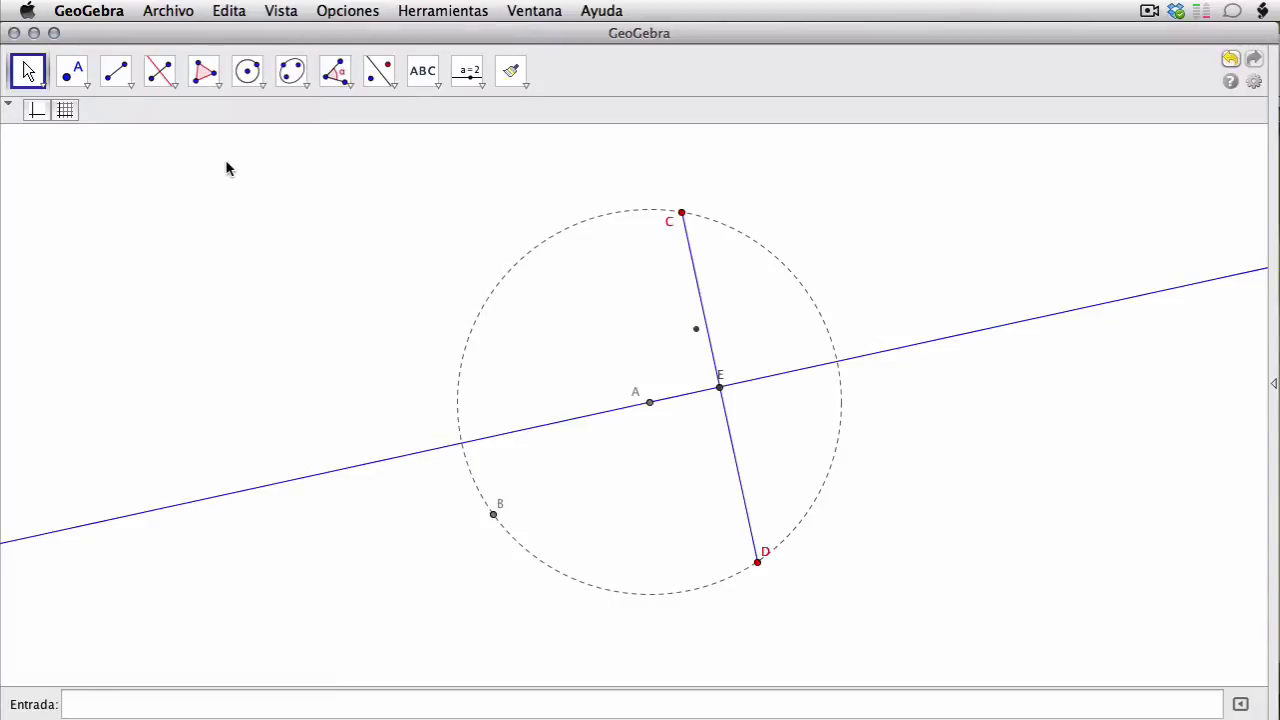
# - Construct the locus of point E as point C moves along the dashed circle
pyautogui.click(169, 88)
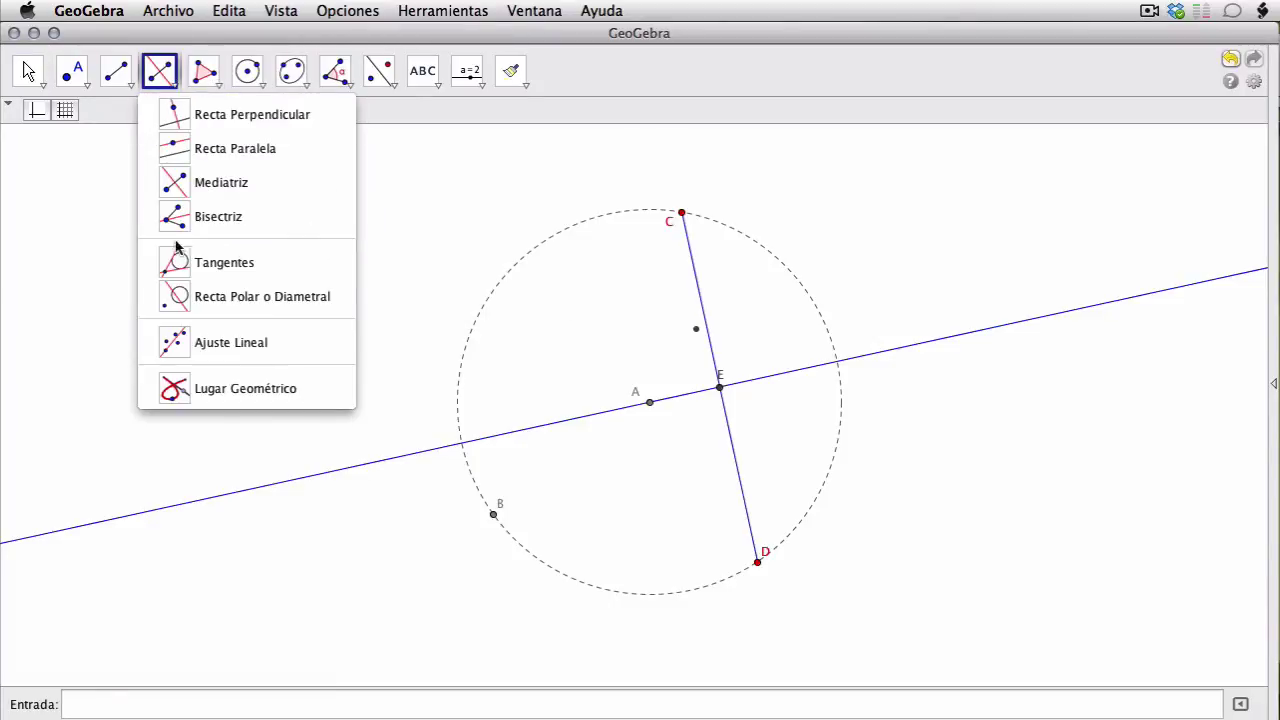
pyautogui.click(197, 391)
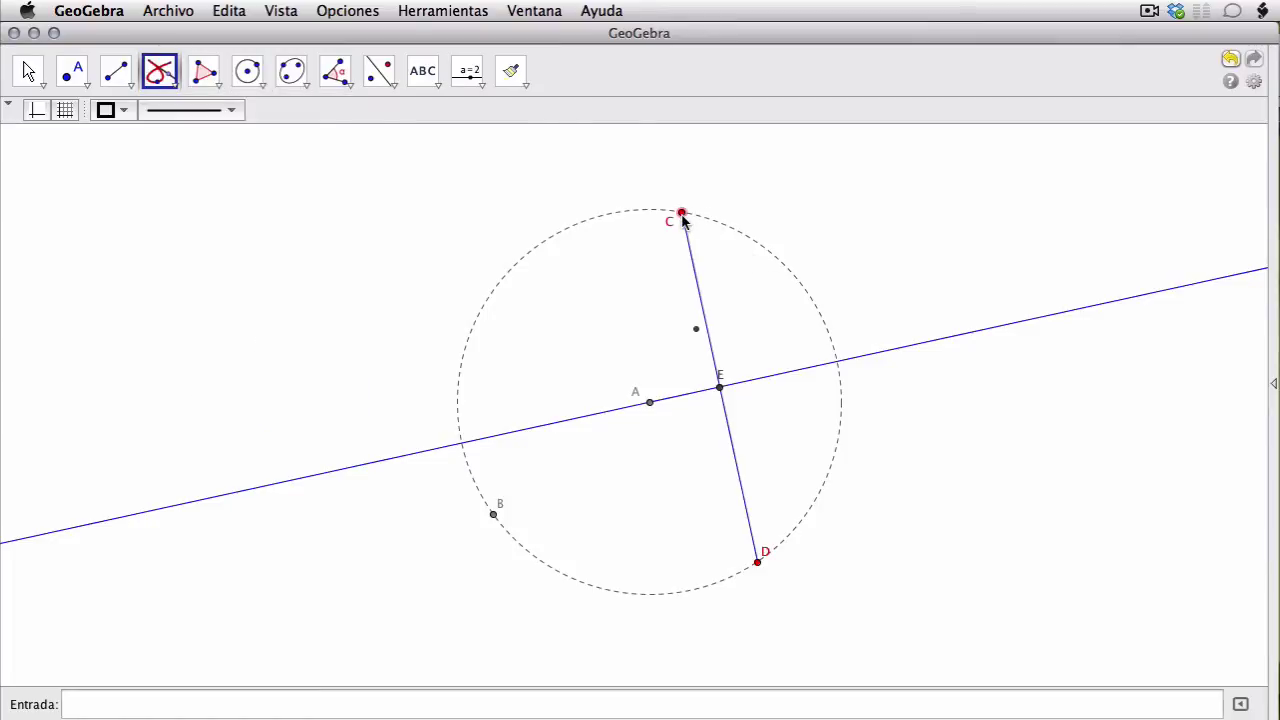
pyautogui.click(720, 388)
pyautogui.click(681, 214)
pyautogui.click(28, 70)
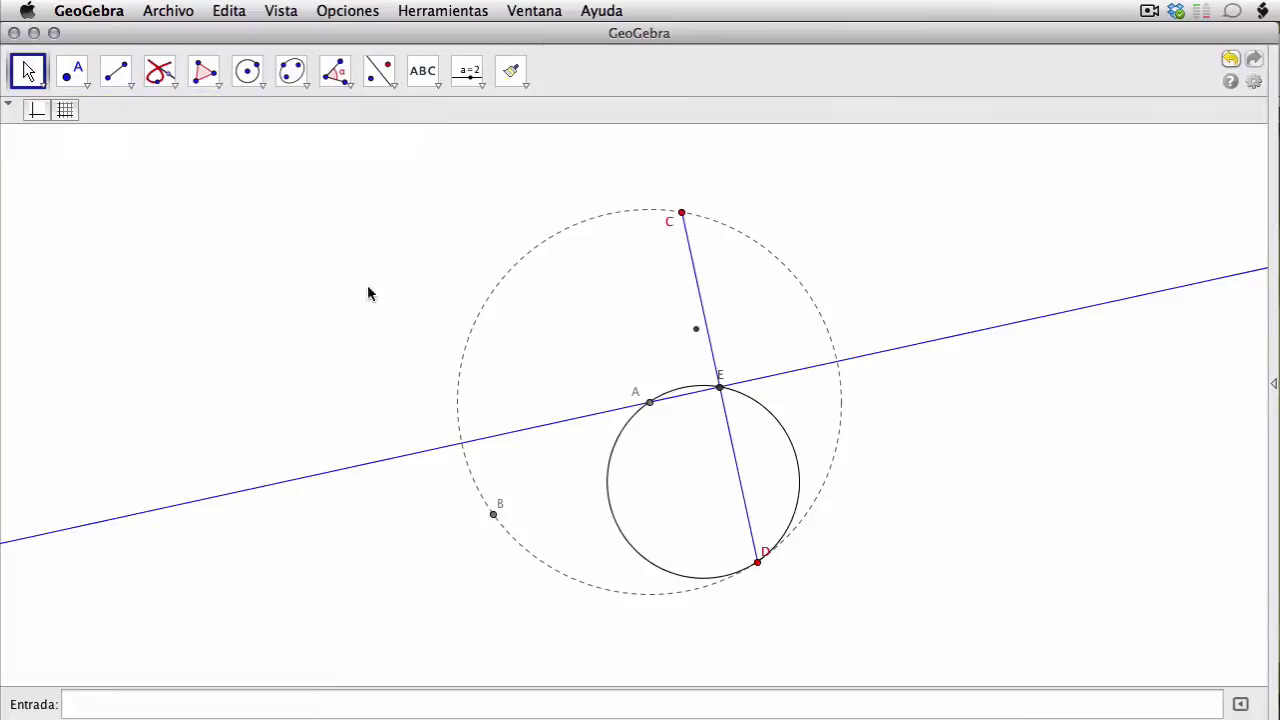
pyautogui.rightClick(763, 409)
pyautogui.click(887, 282)
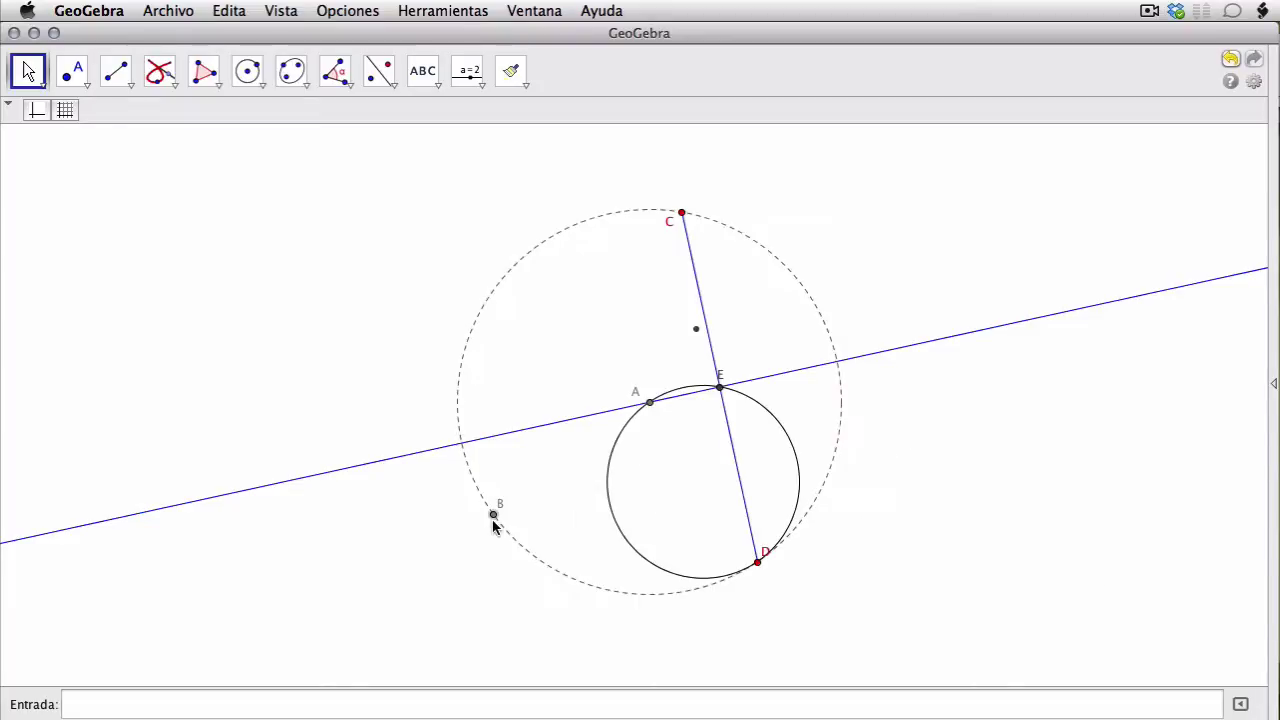
# - Move points A, B and D to shift and resize the dashed circle together with its locus
pyautogui.moveTo(493, 517); pyautogui.dragTo(519, 510)
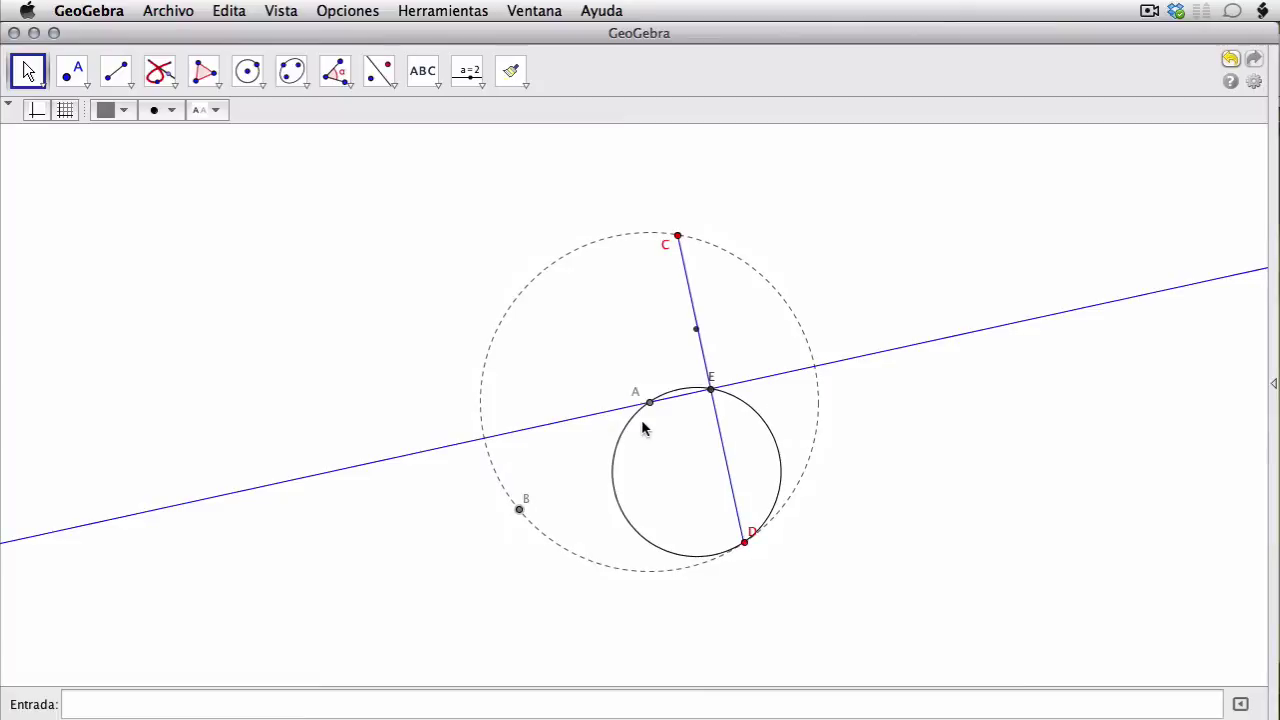
pyautogui.moveTo(651, 404)
pyautogui.mouseDown()
pyautogui.moveTo(550, 403)
pyautogui.moveTo(683, 374)
pyautogui.moveTo(730, 427)
pyautogui.moveTo(649, 406)
pyautogui.mouseUp()
pyautogui.moveTo(743, 537); pyautogui.dragTo(988, 502)
pyautogui.moveTo(737, 630); pyautogui.dragTo(1008, 563)
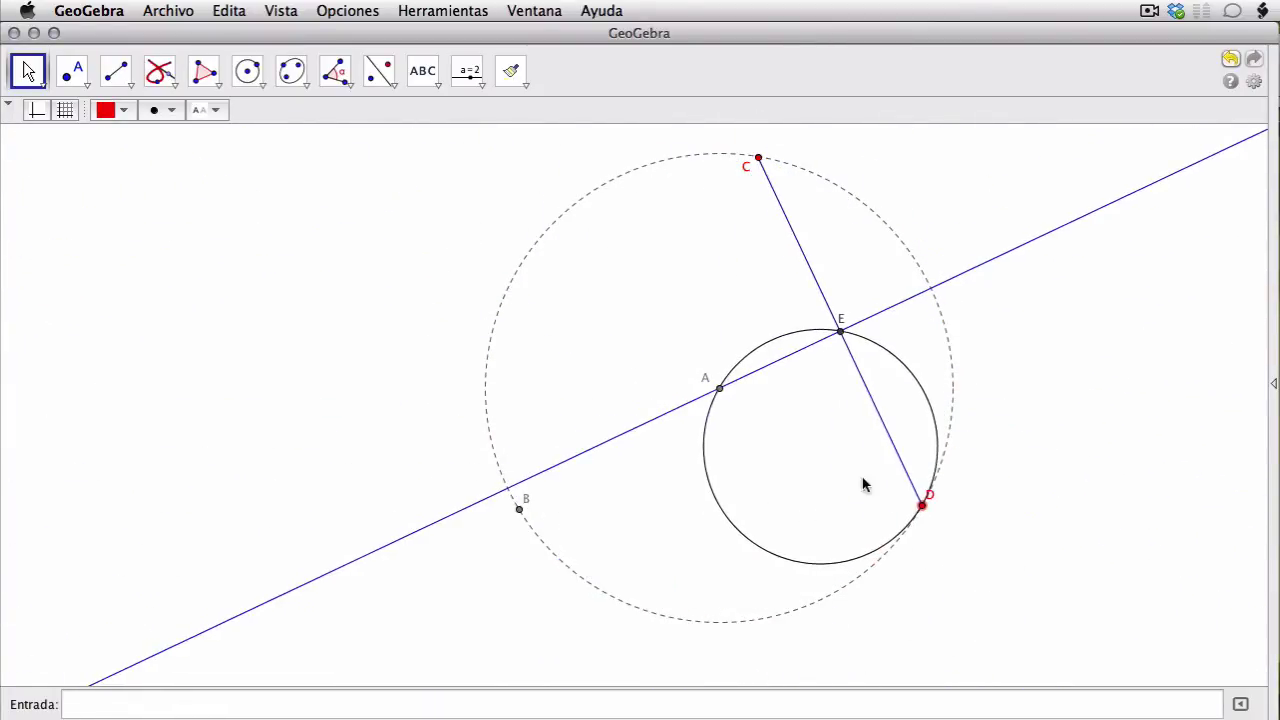
pyautogui.moveTo(722, 391); pyautogui.dragTo(752, 401)
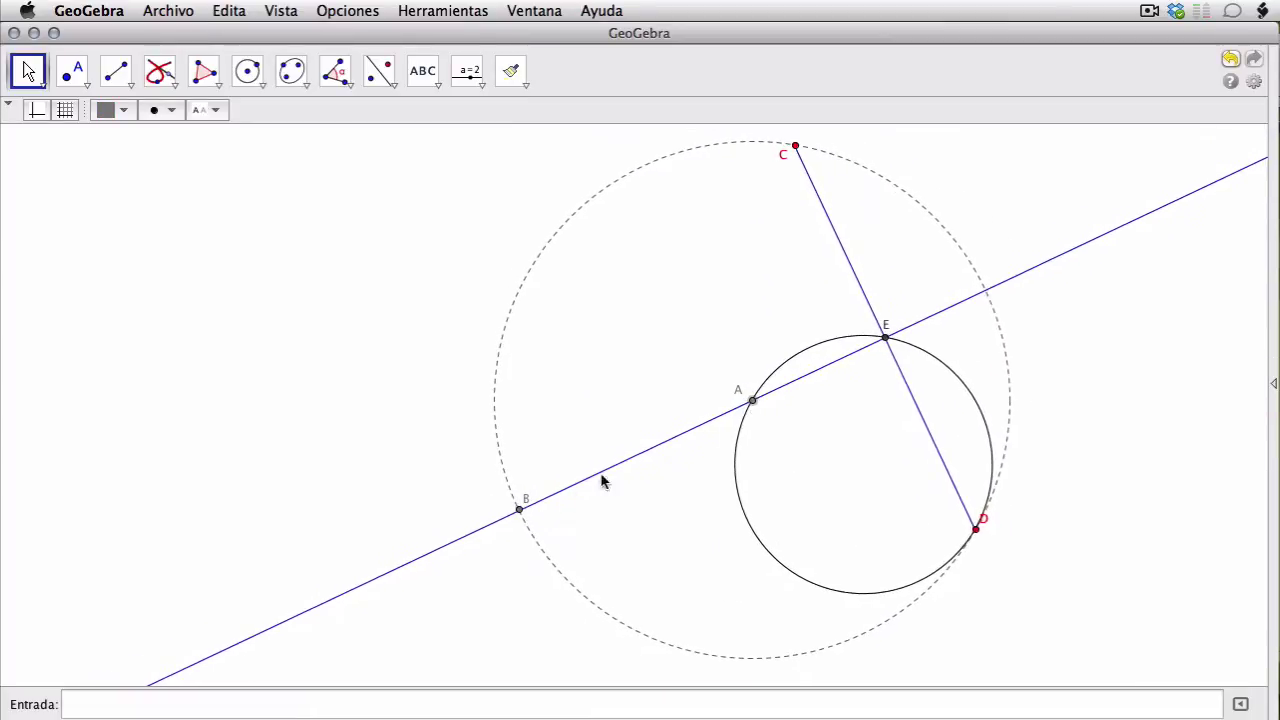
pyautogui.moveTo(519, 510); pyautogui.dragTo(551, 528)
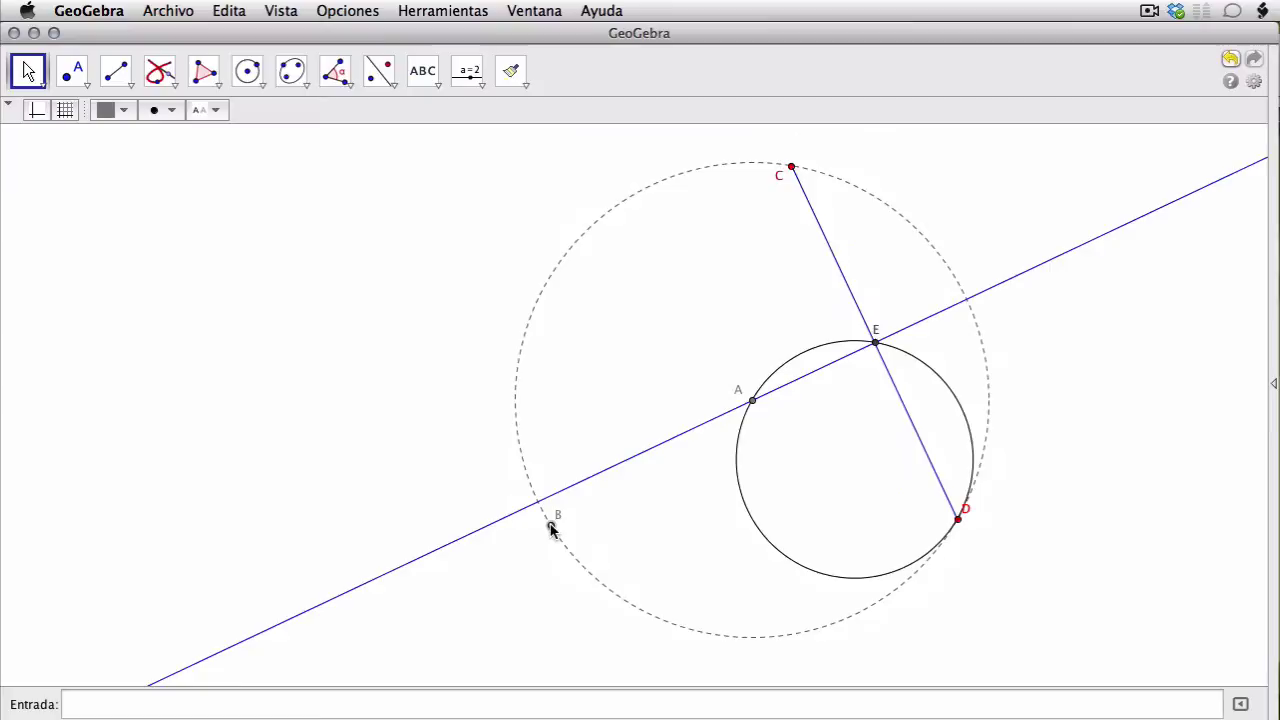
pyautogui.click(787, 484)
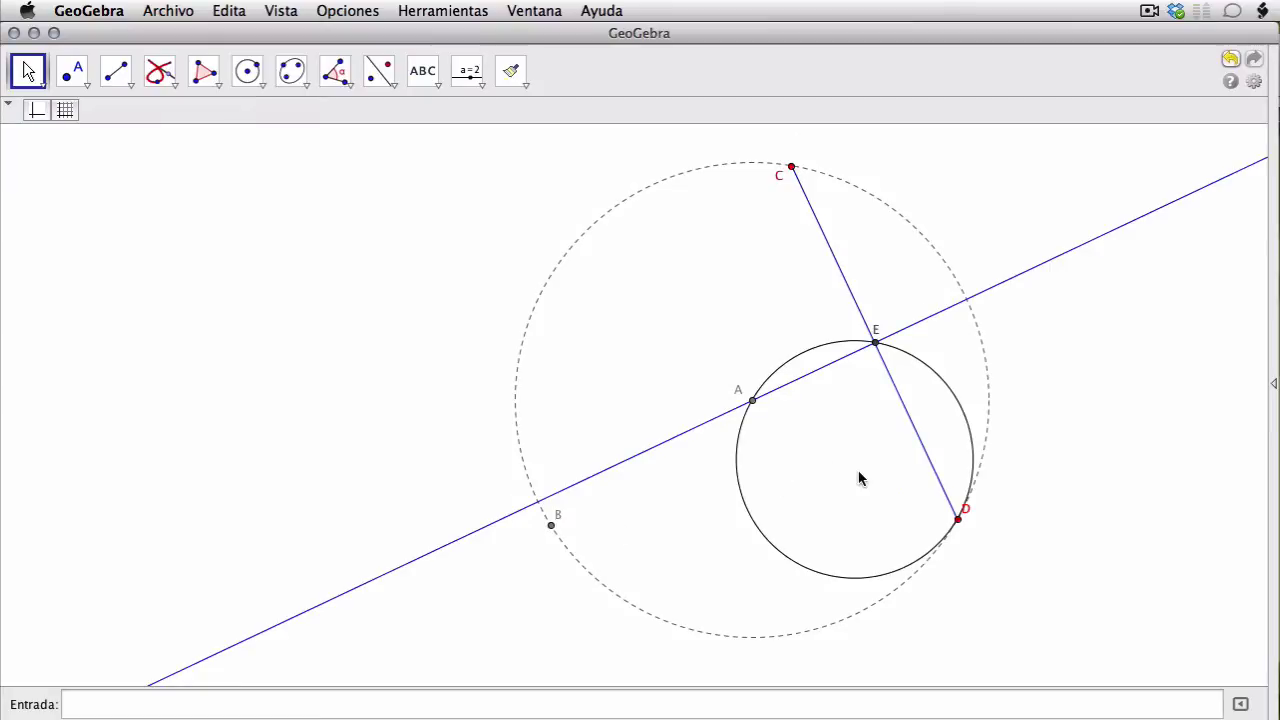
# - Shift point C slightly and move D along the dashed circle until segment CD passes through center A
pyautogui.moveTo(791, 167)
pyautogui.mouseDown()
pyautogui.moveTo(710, 176)
pyautogui.moveTo(773, 178)
pyautogui.mouseUp()
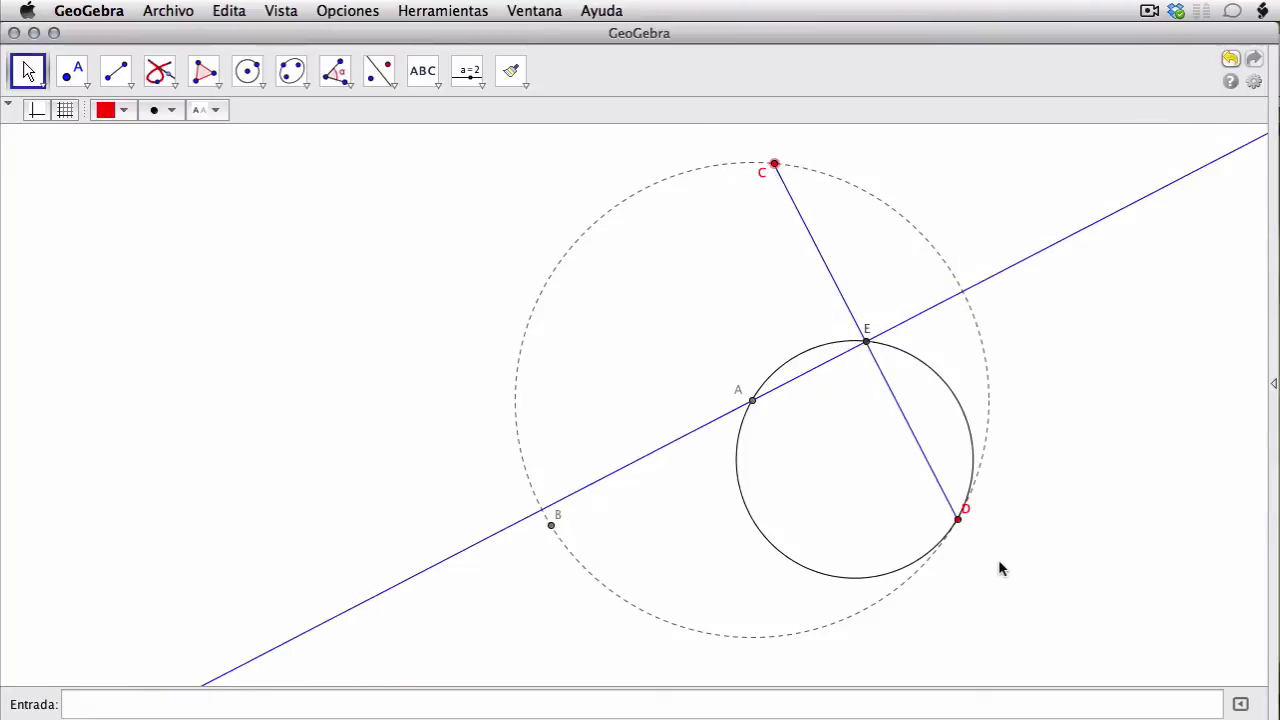
pyautogui.moveTo(963, 525); pyautogui.dragTo(973, 561)
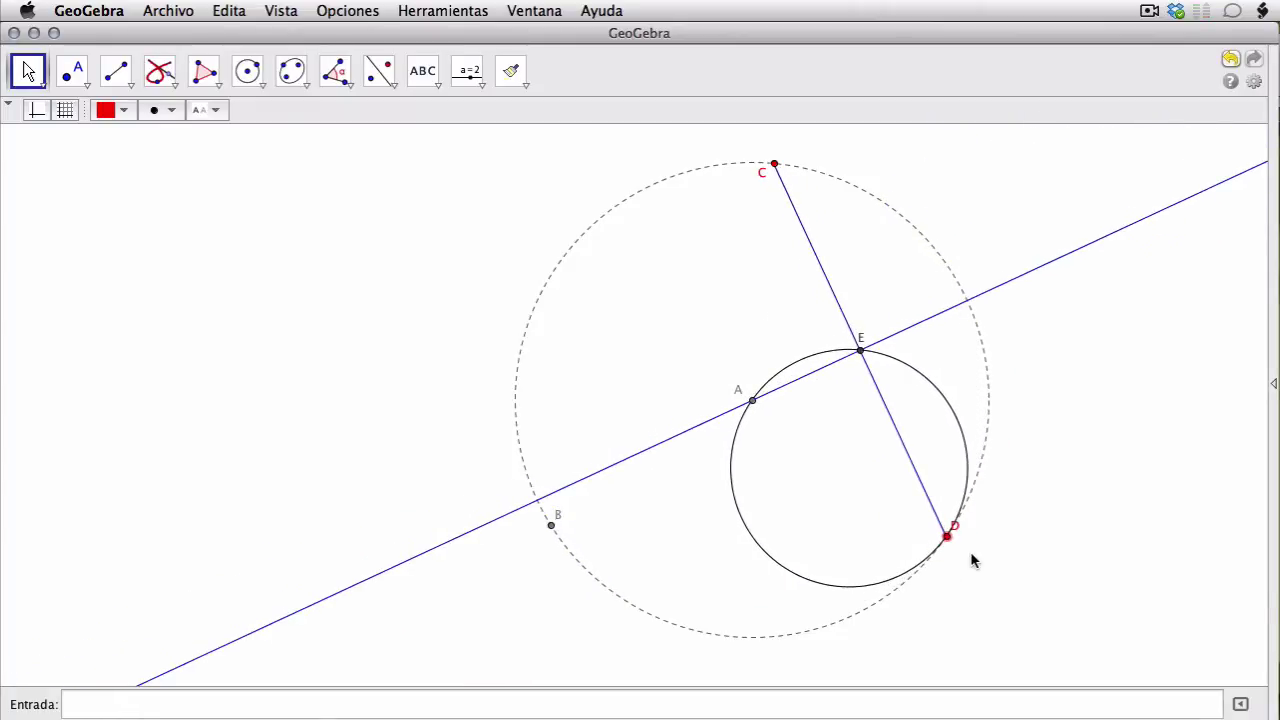
pyautogui.moveTo(958, 532); pyautogui.dragTo(733, 637)
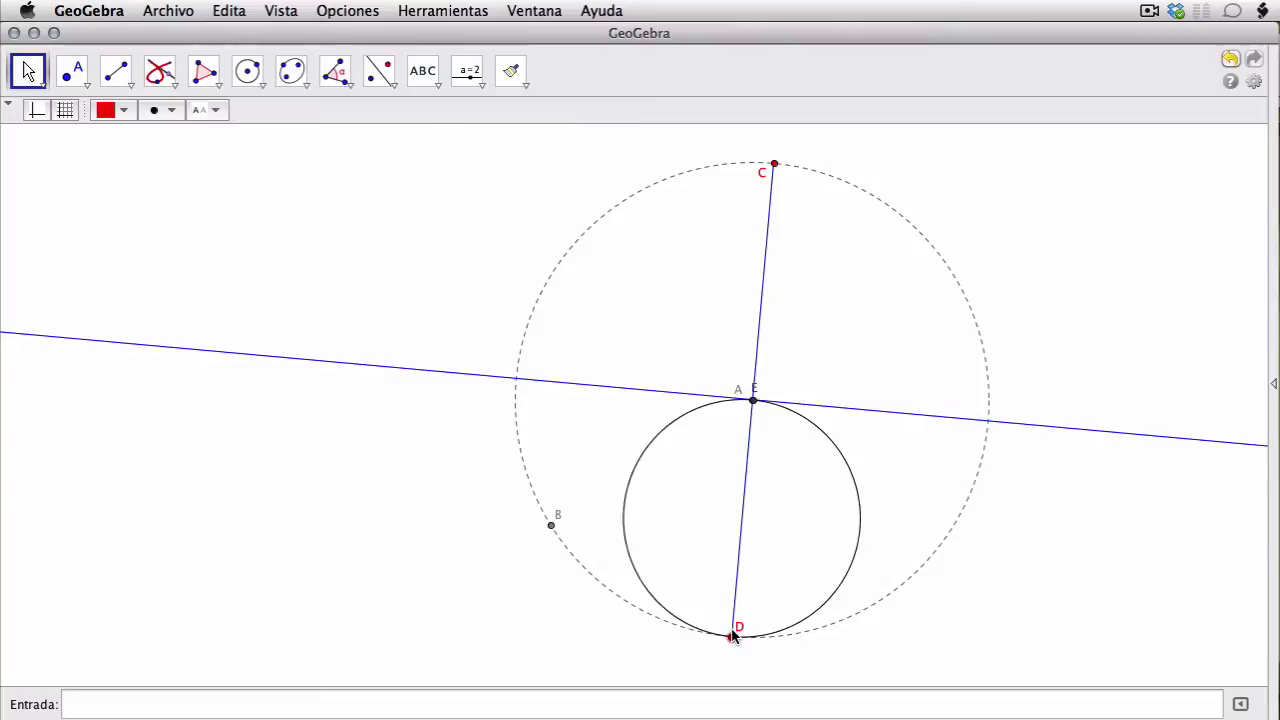
pyautogui.click(857, 543)
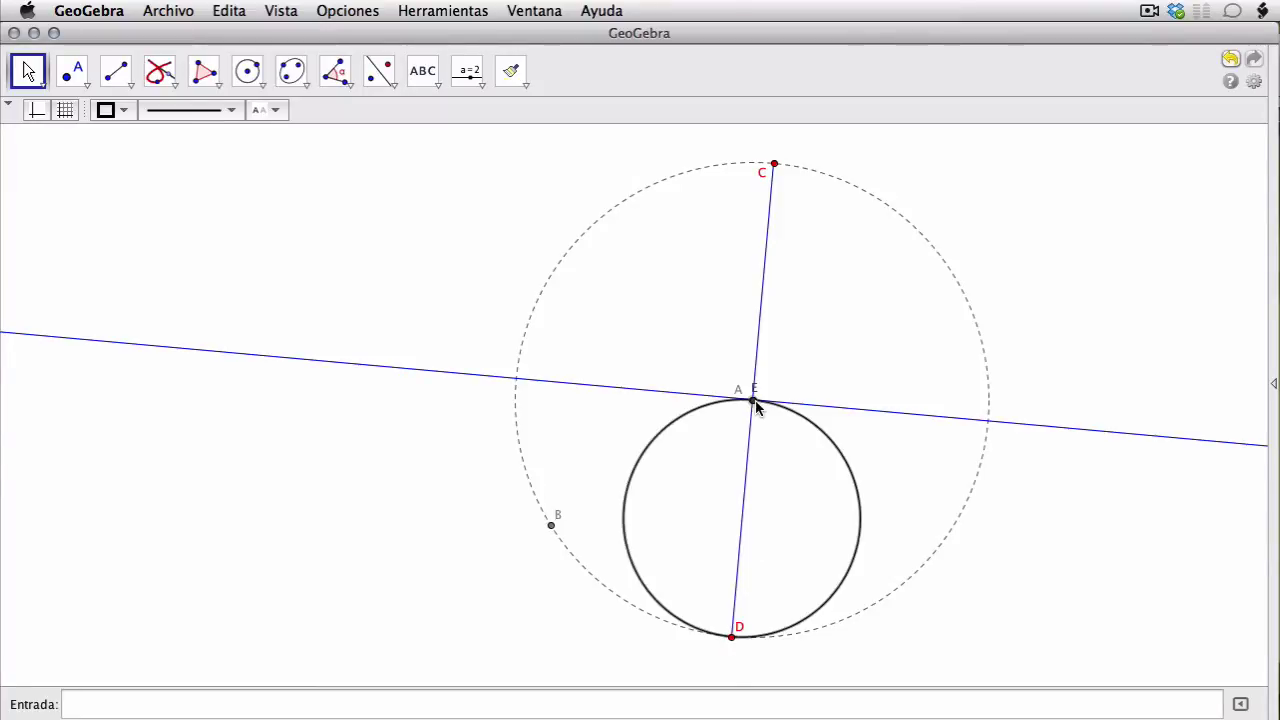
pyautogui.click(732, 638)
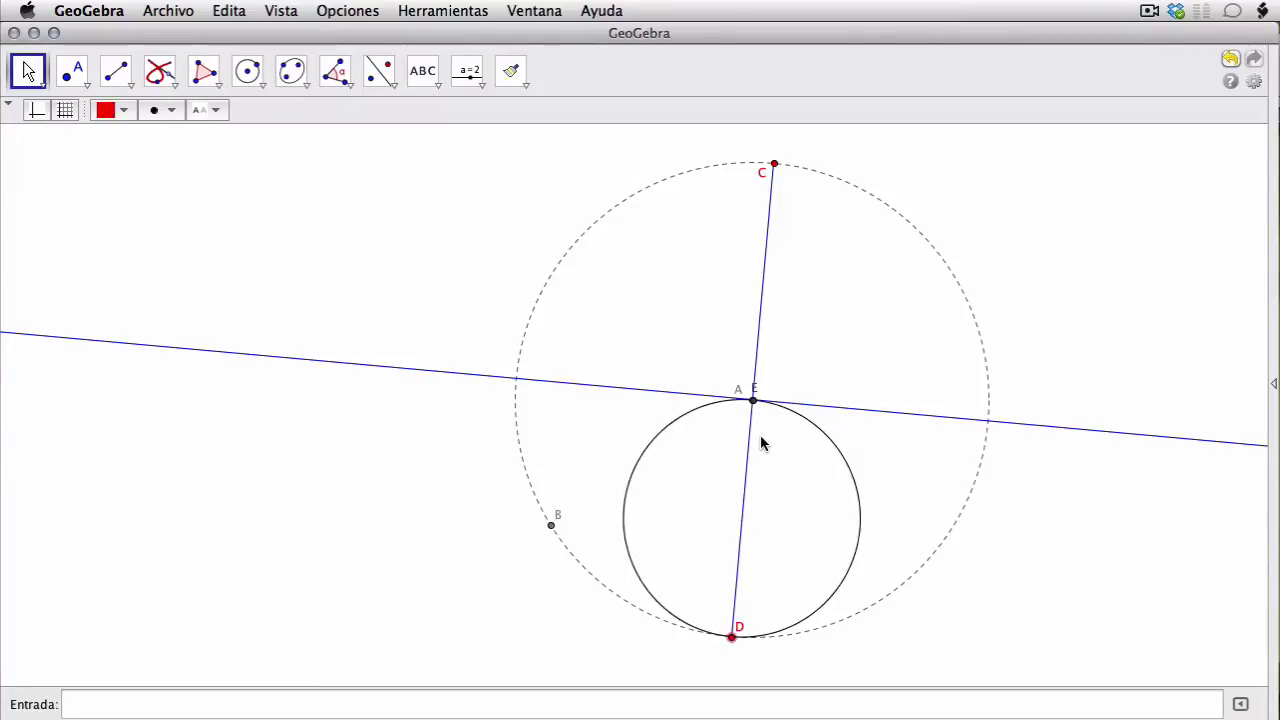
# - Move point D to other positions around the dashed circle to explore how the locus changes
pyautogui.moveTo(732, 638); pyautogui.dragTo(950, 443)
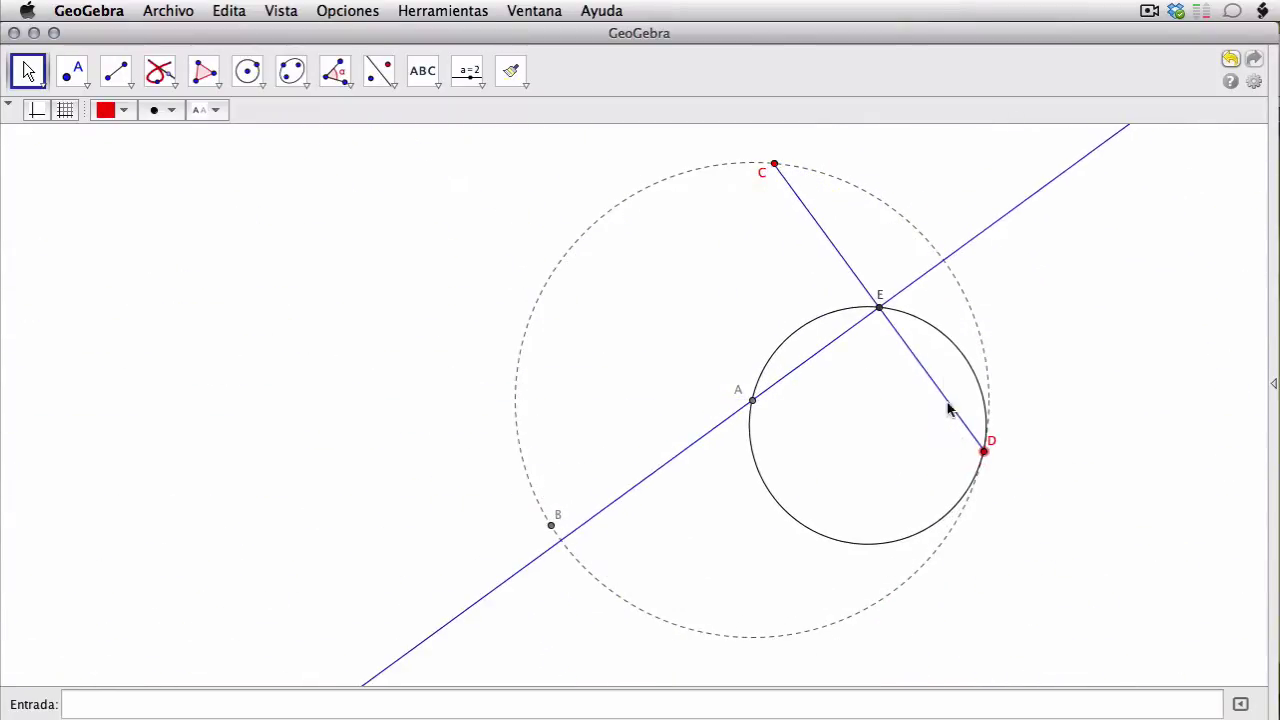
pyautogui.click(938, 339)
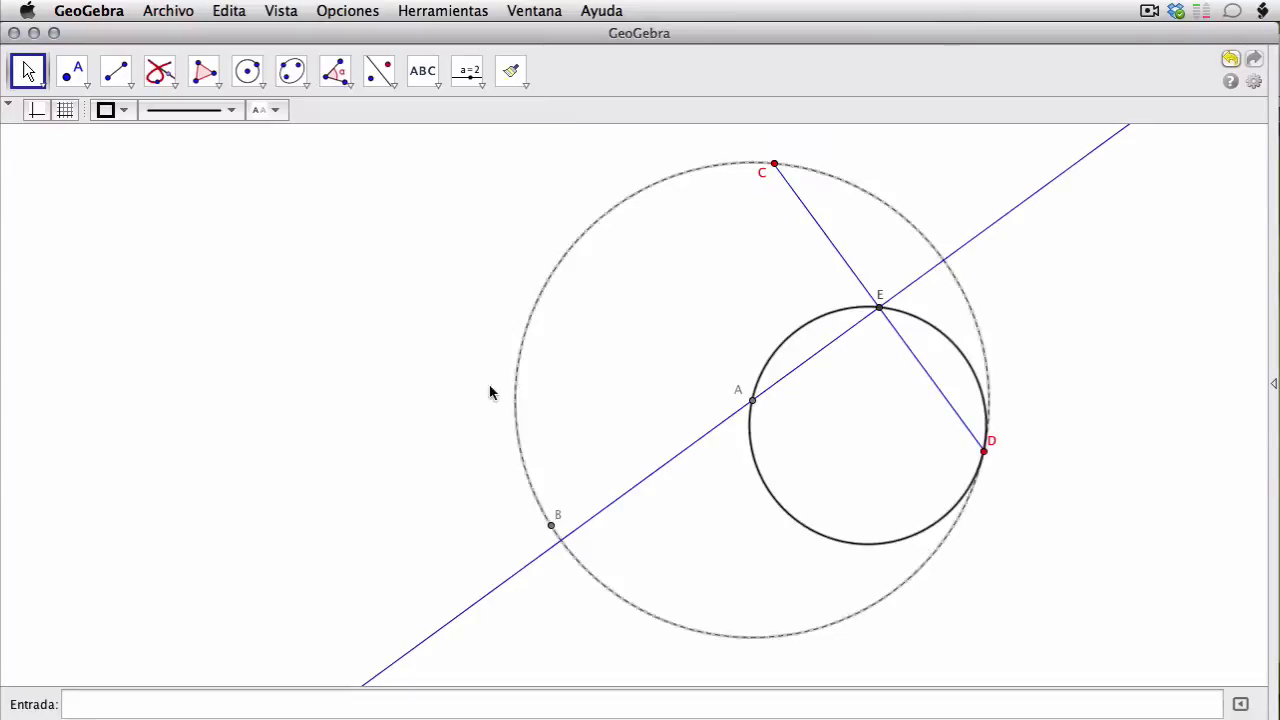
pyautogui.moveTo(985, 455); pyautogui.dragTo(812, 458)
pyautogui.click(761, 442)
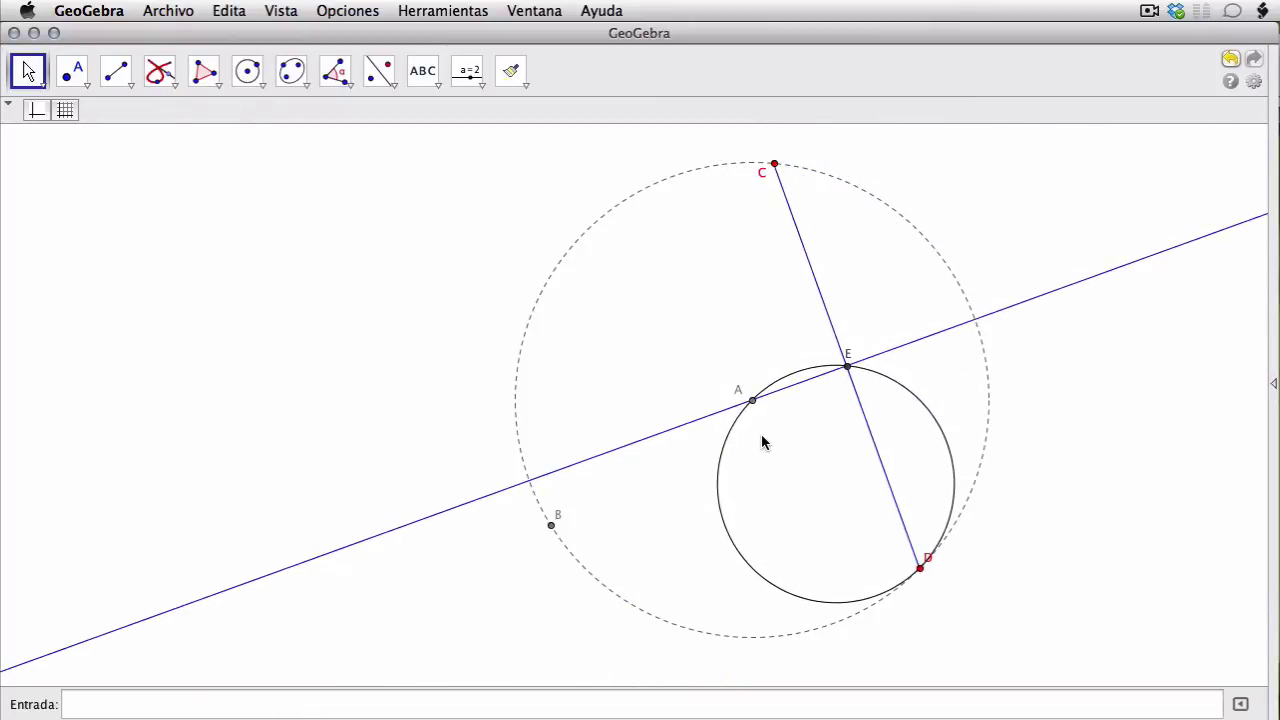
# - Turn off automatic animation in point D's properties and start the animation again
pyautogui.rightClick(523, 336)
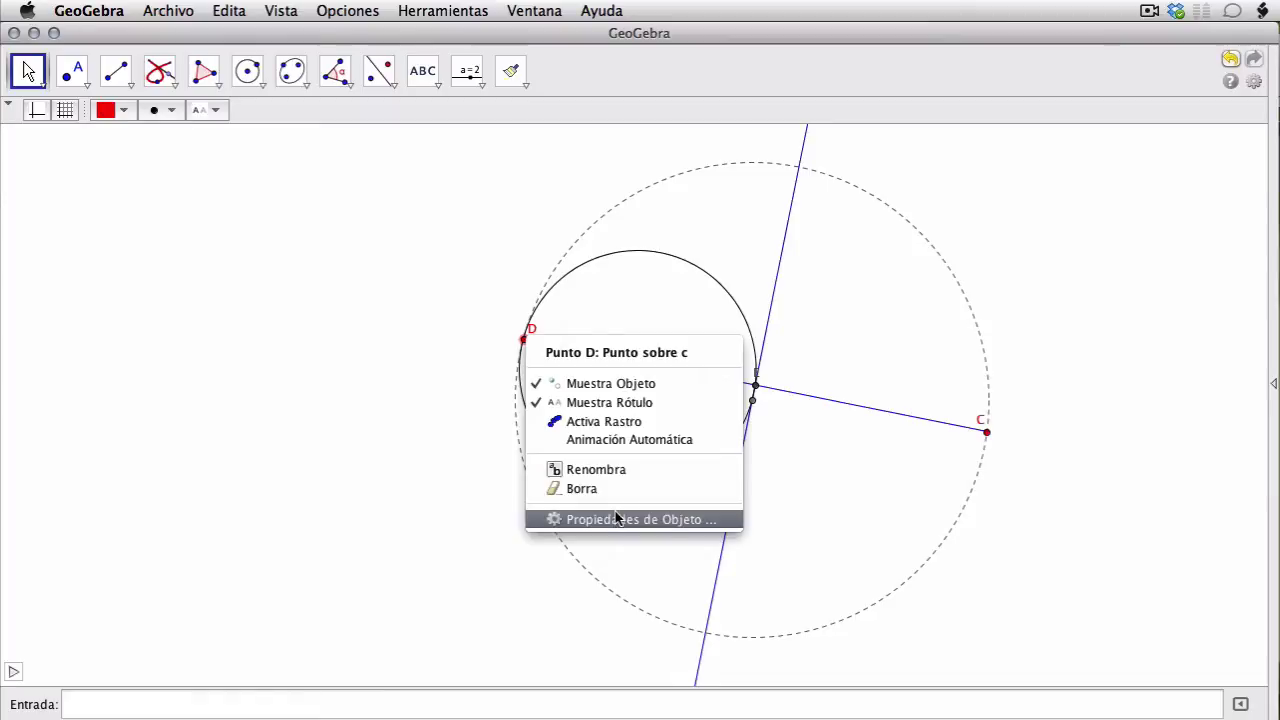
pyautogui.click(629, 517)
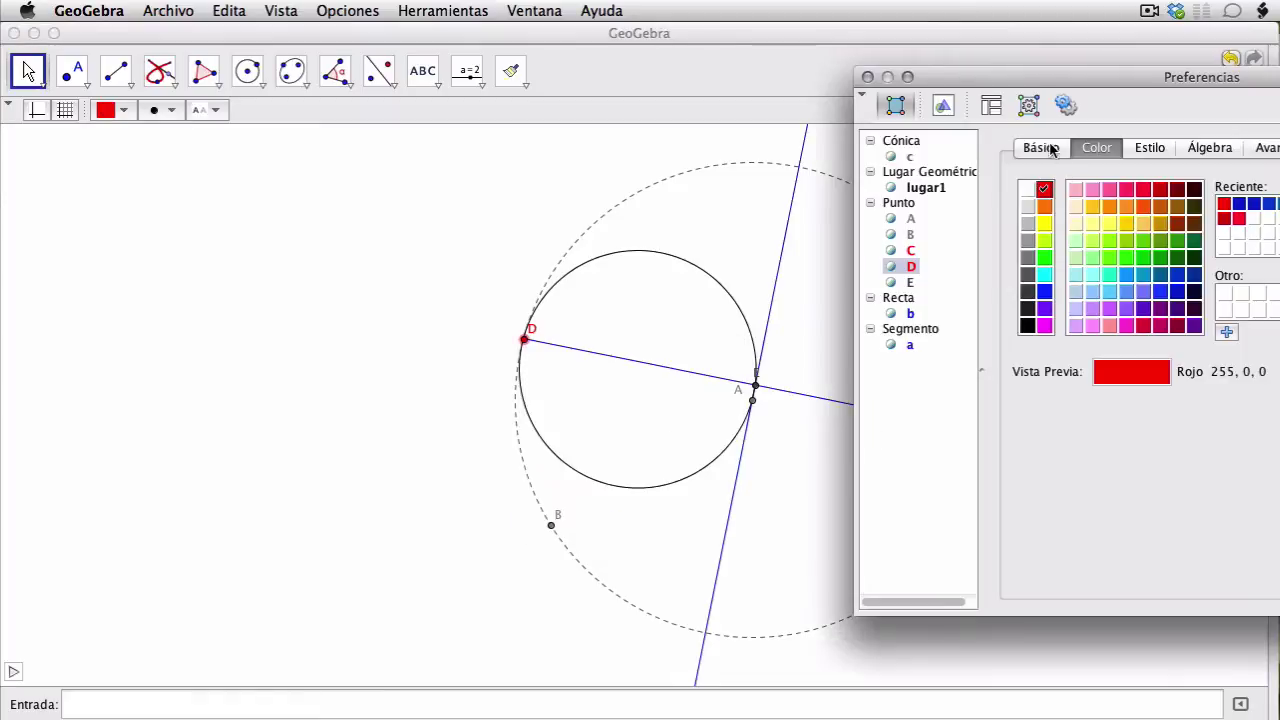
pyautogui.click(1043, 149)
pyautogui.click(1073, 395)
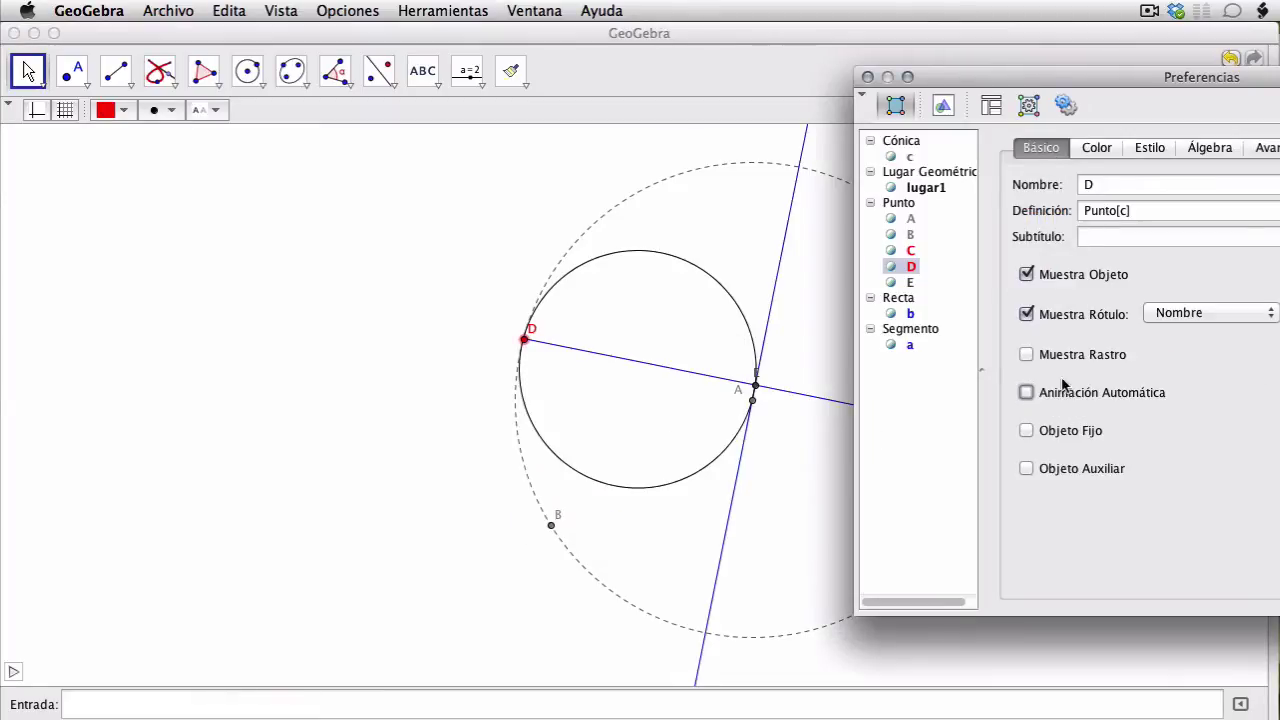
pyautogui.click(867, 77)
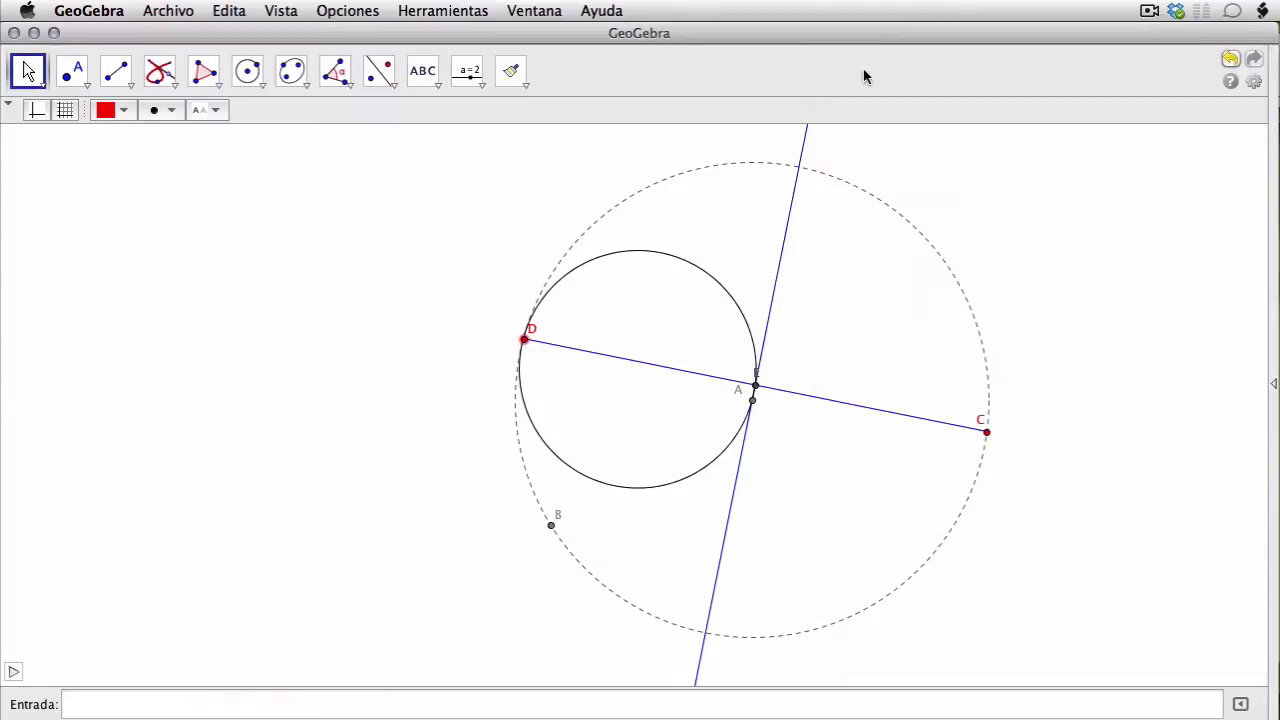
pyautogui.click(18, 666)
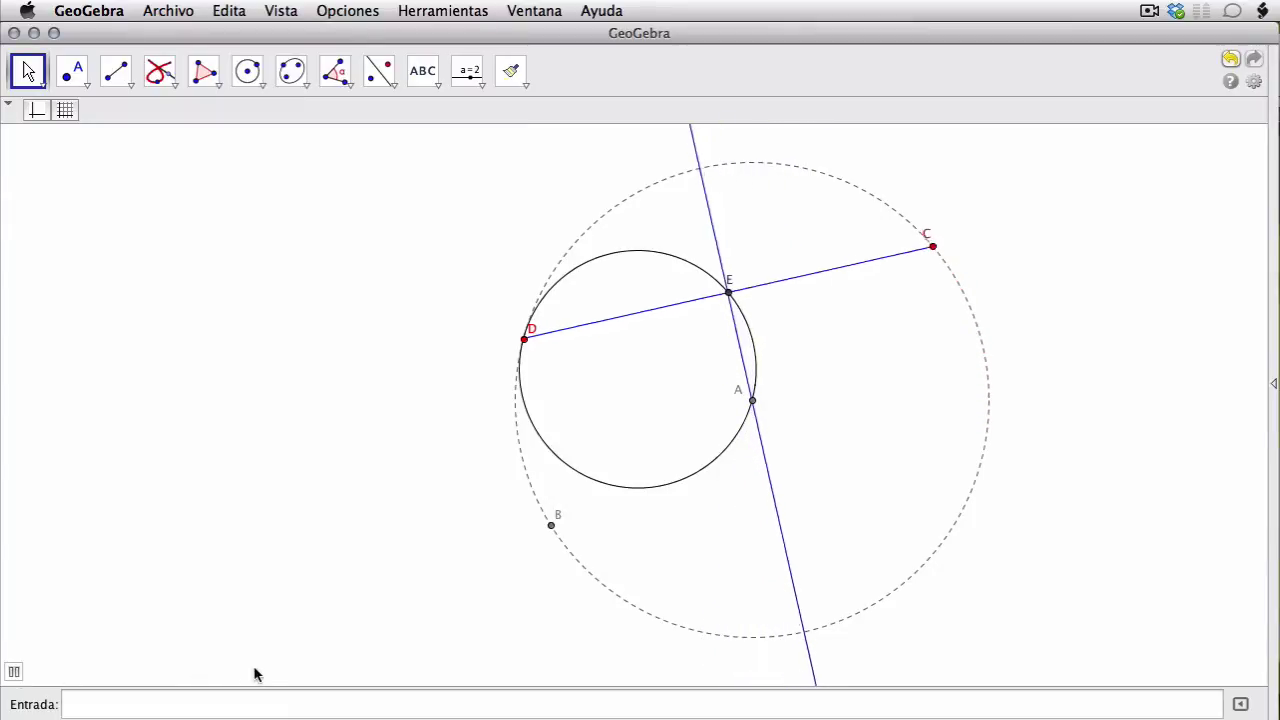
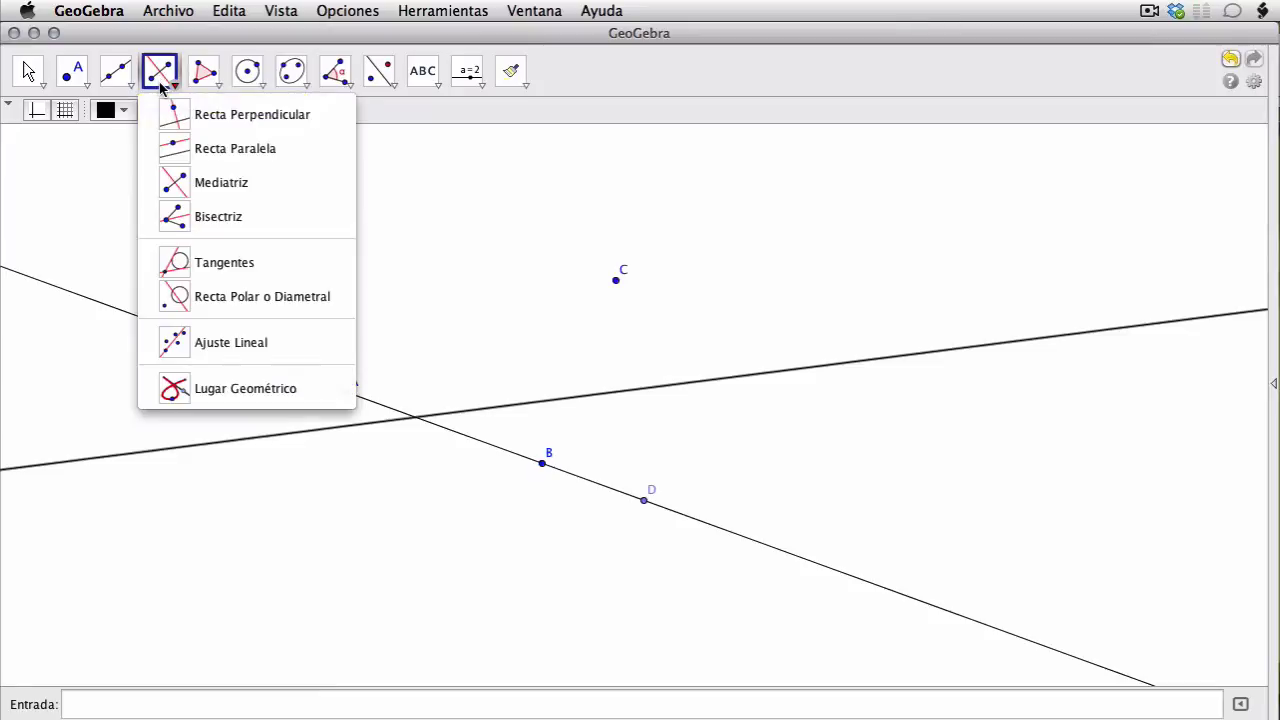
# - Construct the perpendicular to line AB through D and mark its intersection with the perpendicular bisector of C and D
pyautogui.click(175, 114)
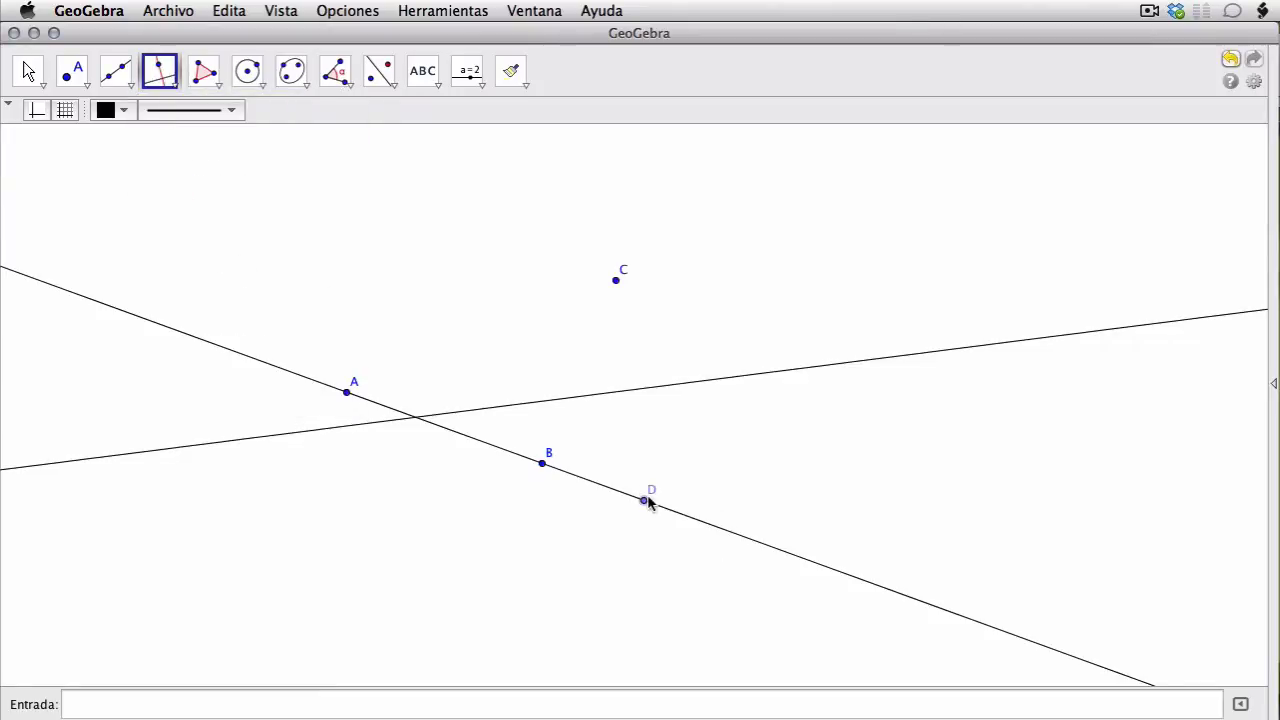
pyautogui.click(669, 513)
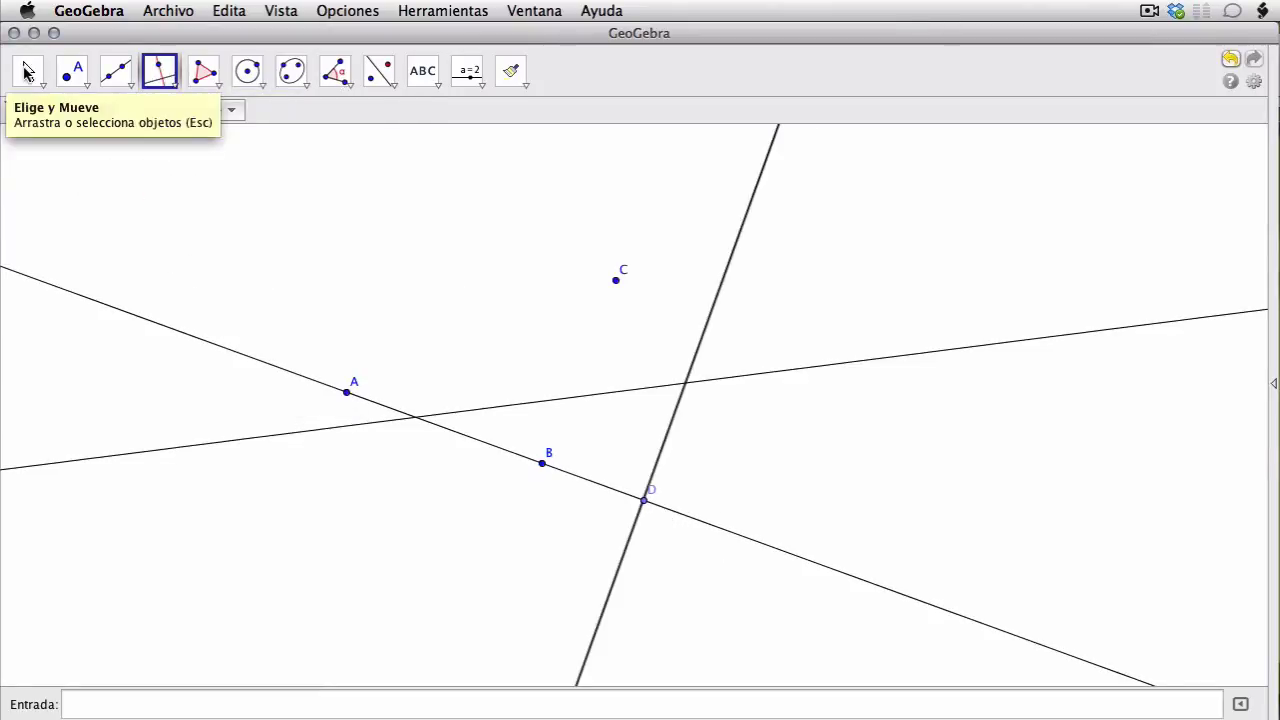
pyautogui.click(65, 77)
pyautogui.click(685, 383)
pyautogui.press('Escape')
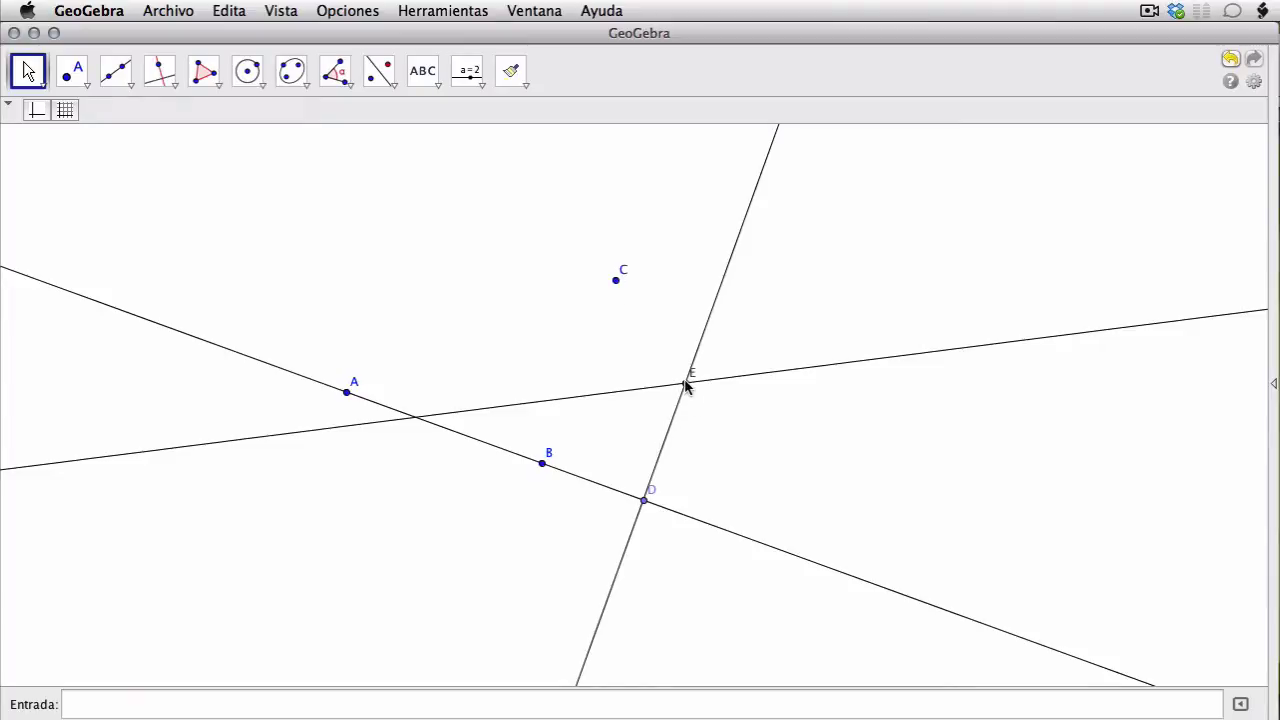
# - Measure the distances from E to D and from E to C, and move D slightly along line AB to compare them
pyautogui.click(418, 78)
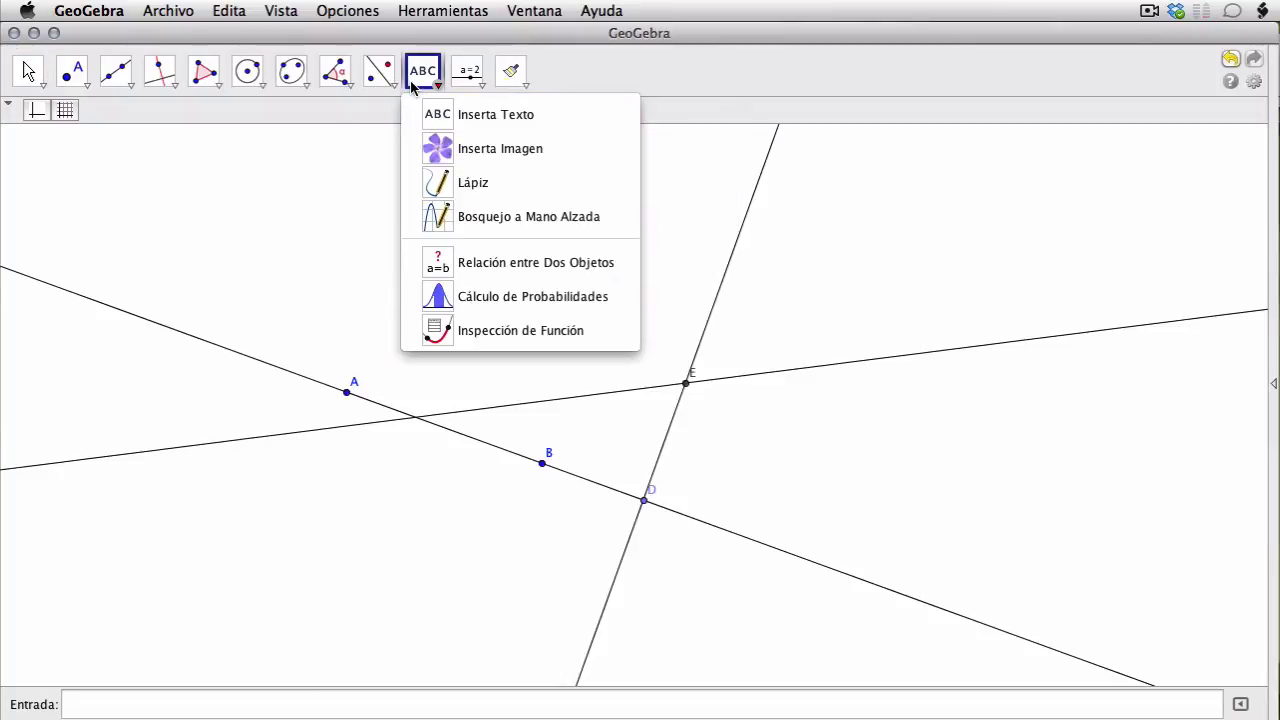
pyautogui.moveTo(390, 85)
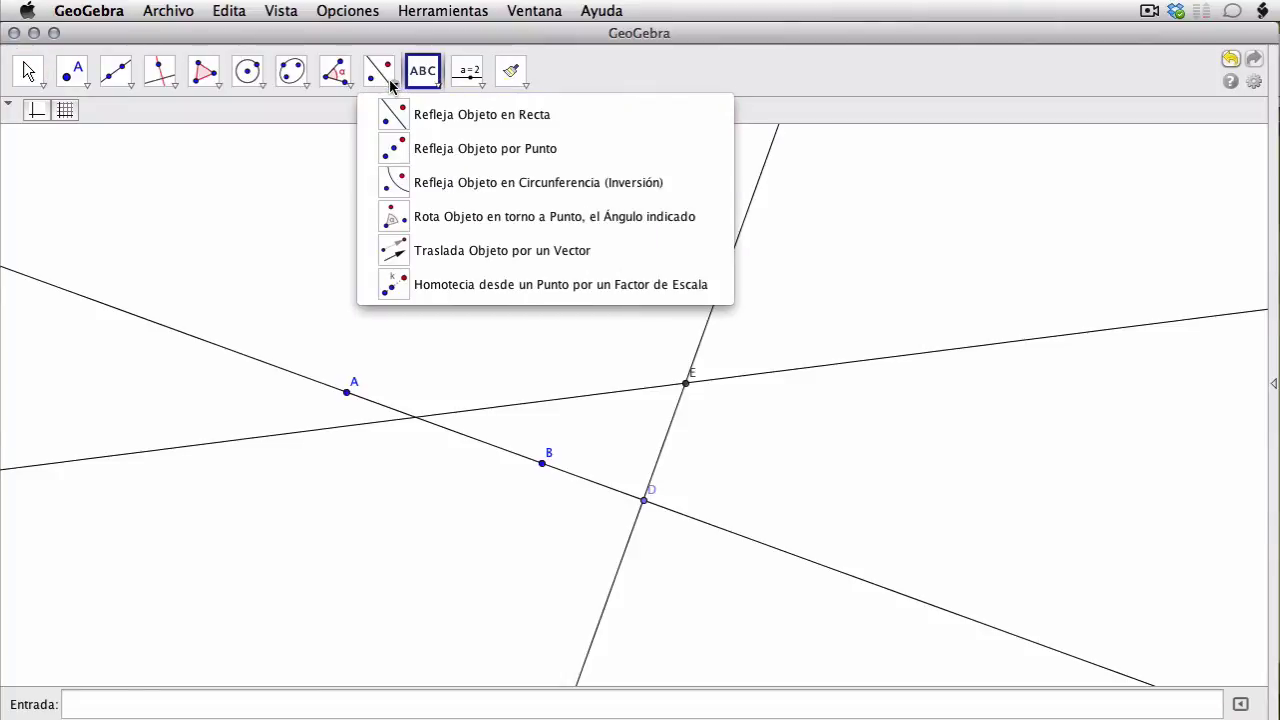
pyautogui.moveTo(342, 86)
pyautogui.click(427, 194)
pyautogui.click(685, 383)
pyautogui.click(643, 499)
pyautogui.click(685, 383)
pyautogui.click(616, 280)
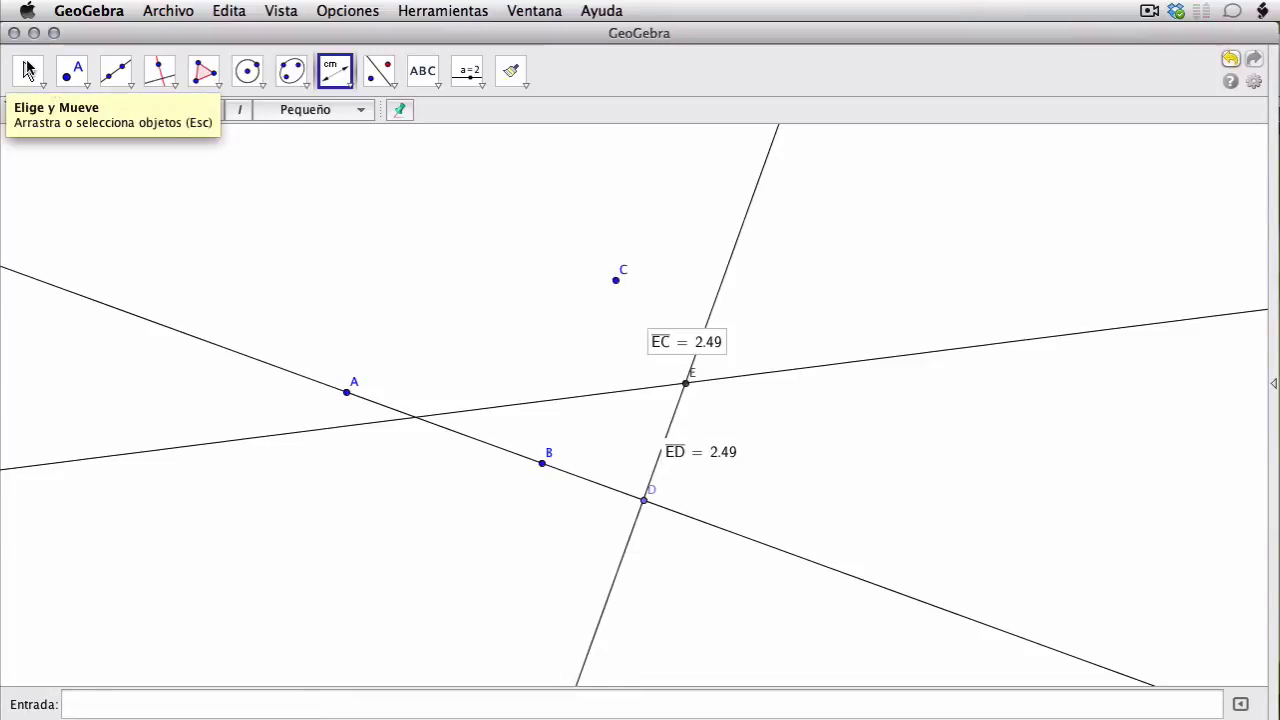
pyautogui.click(29, 70)
pyautogui.moveTo(644, 498); pyautogui.dragTo(600, 629)
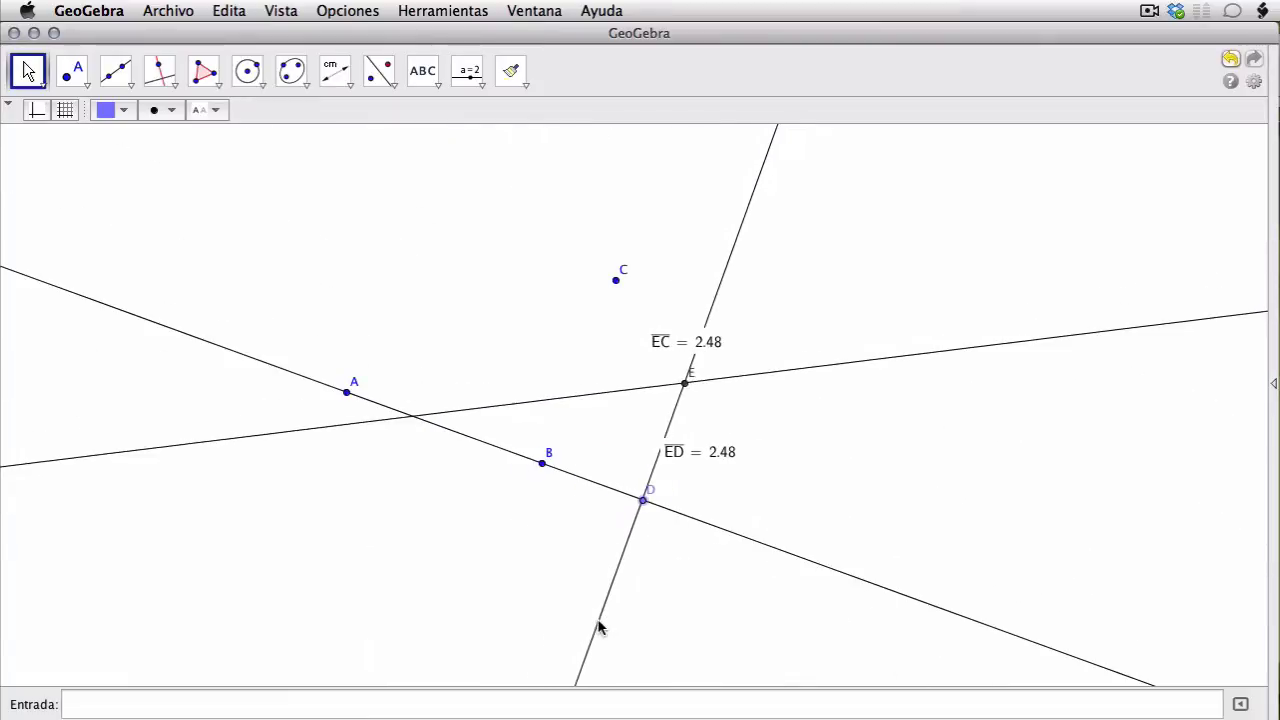
# - Delete the ED and EC distance labels from the drawing
pyautogui.click(697, 452)
pyautogui.press('Delete')
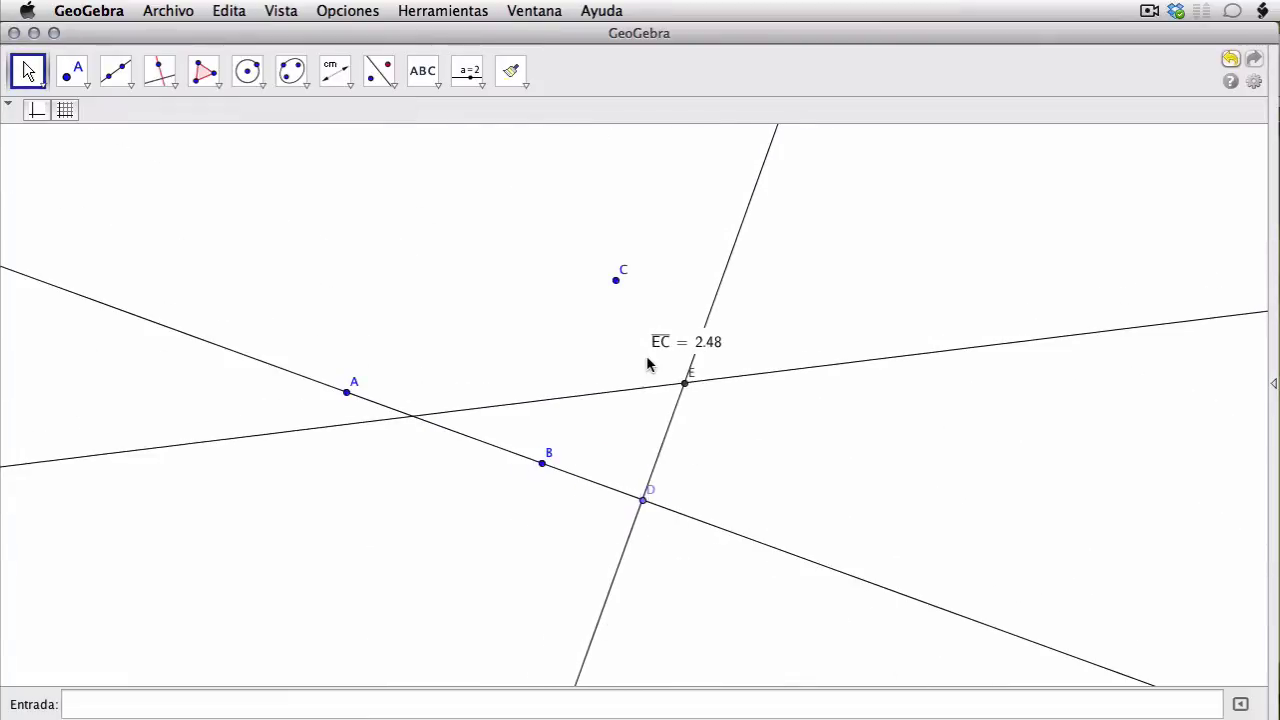
pyautogui.click(675, 343)
pyautogui.press('Delete')
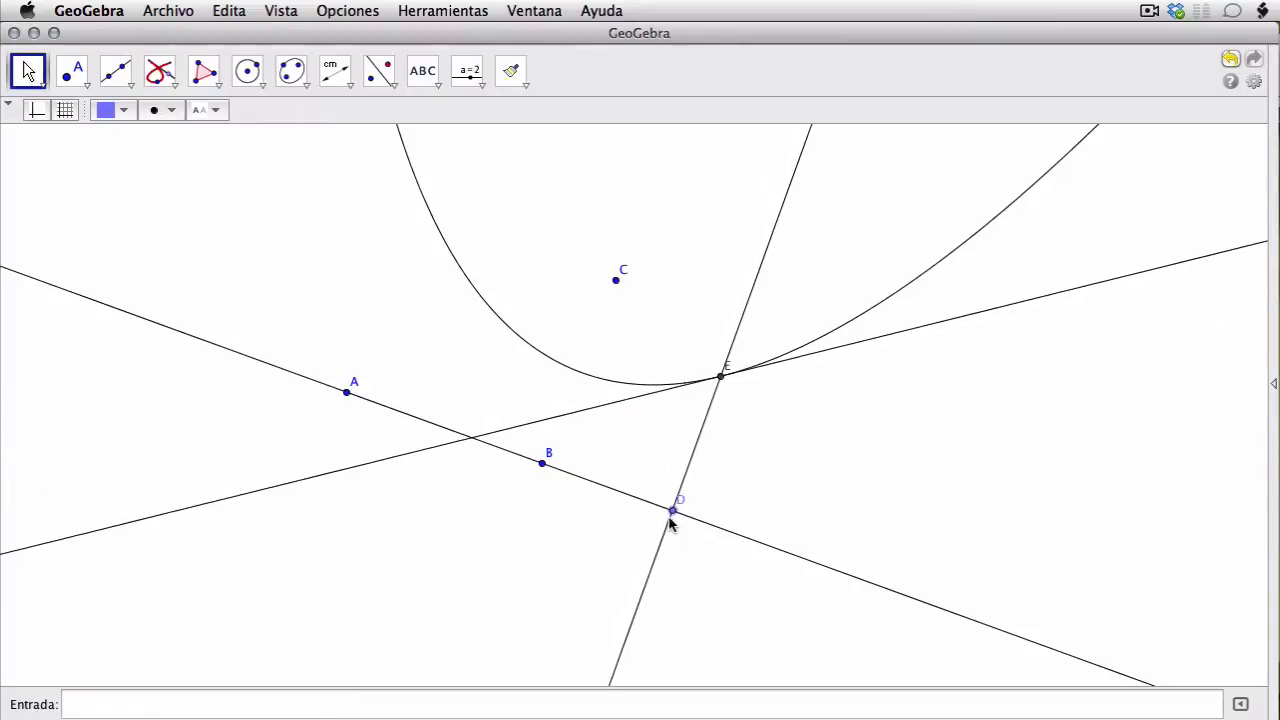
# - Draw a triangle with vertices C, E and D using the Polygon tool
pyautogui.click(214, 71)
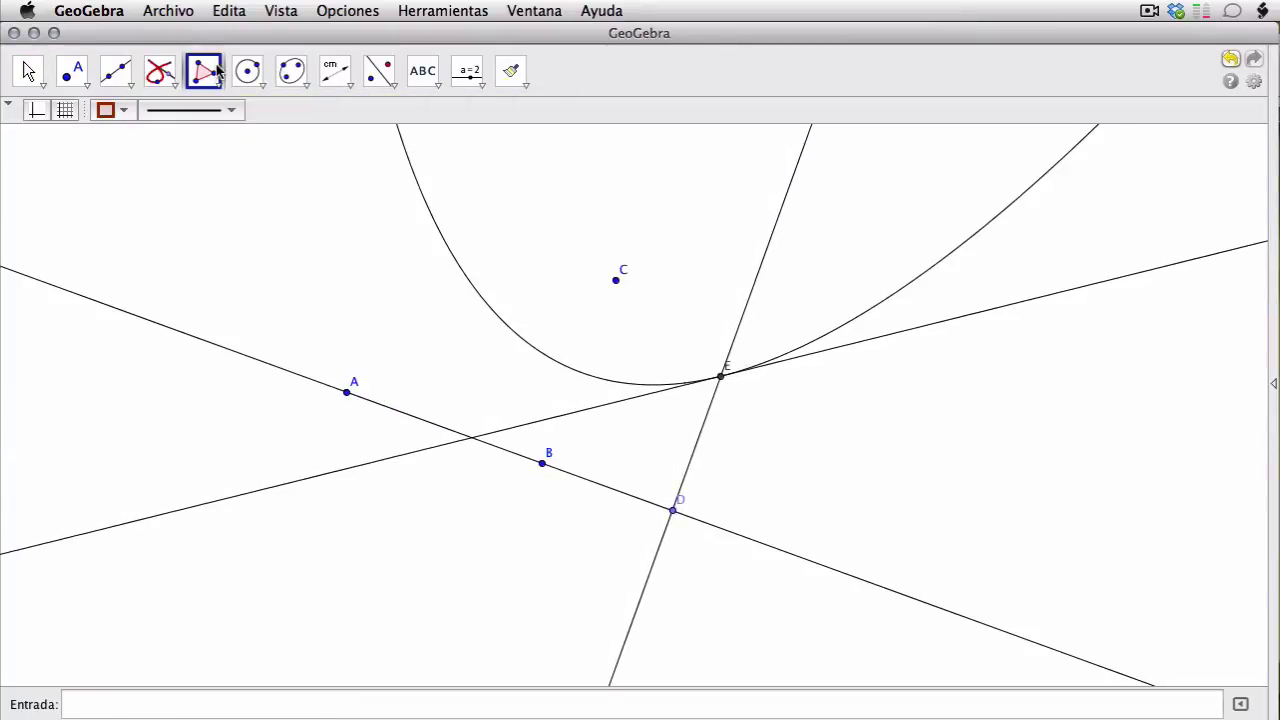
pyautogui.click(616, 281)
pyautogui.click(720, 377)
pyautogui.click(673, 510)
pyautogui.click(616, 281)
pyautogui.press('Escape')
# - Move point D along the line and reposition A, B and C to explore how the parabola and triangle change
pyautogui.moveTo(671, 531); pyautogui.dragTo(698, 541)
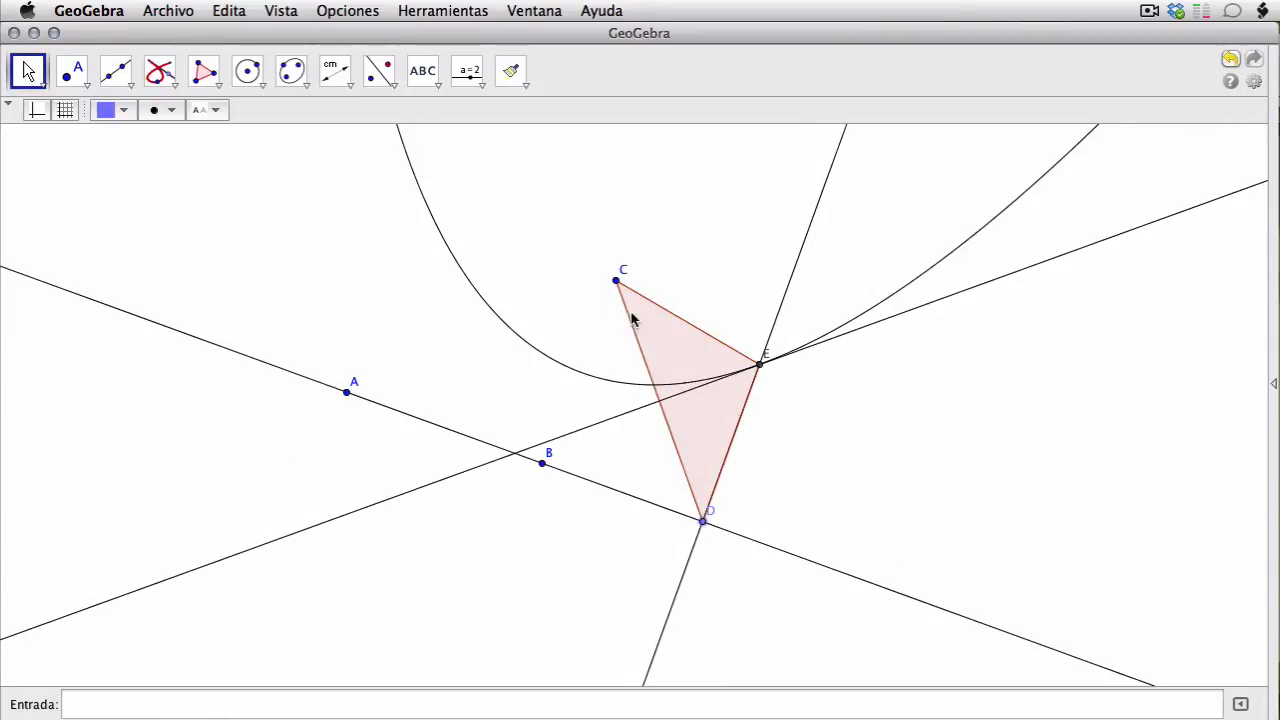
pyautogui.click(735, 533)
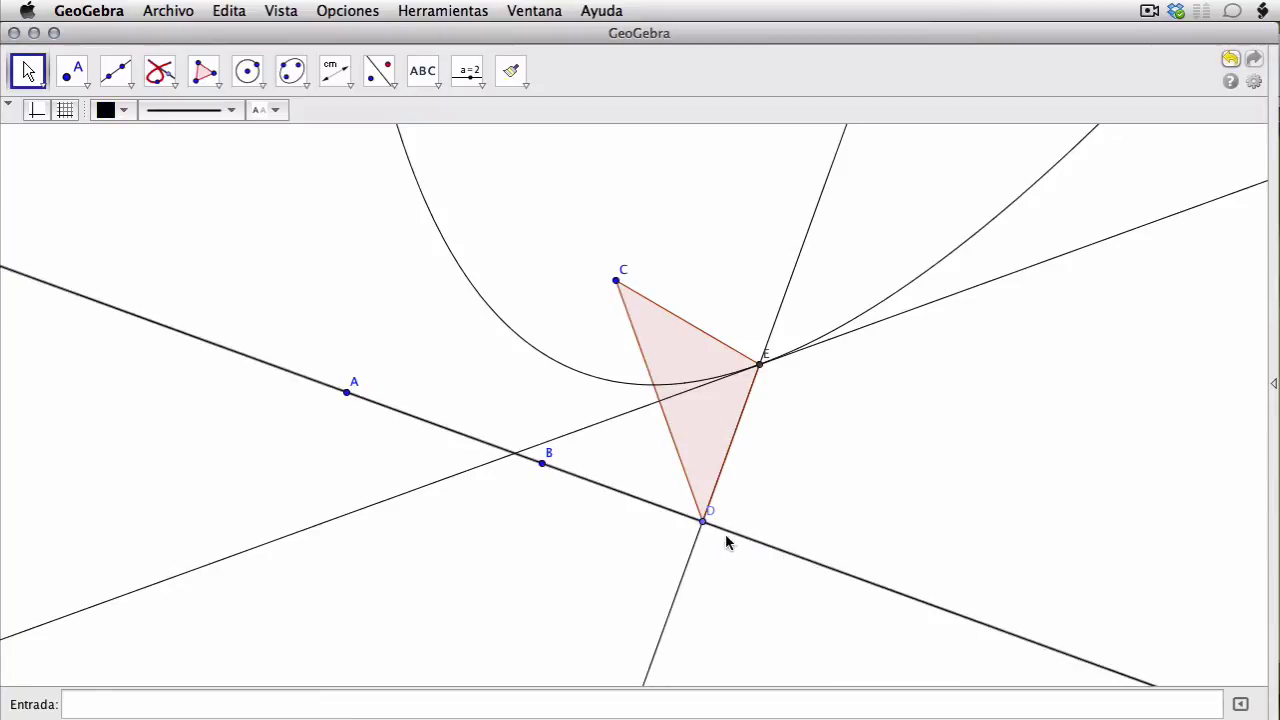
pyautogui.moveTo(709, 523); pyautogui.dragTo(676, 545)
pyautogui.click(551, 531)
pyautogui.moveTo(546, 465); pyautogui.dragTo(478, 485)
pyautogui.moveTo(616, 280); pyautogui.dragTo(464, 378)
pyautogui.moveTo(312, 533); pyautogui.dragTo(411, 703)
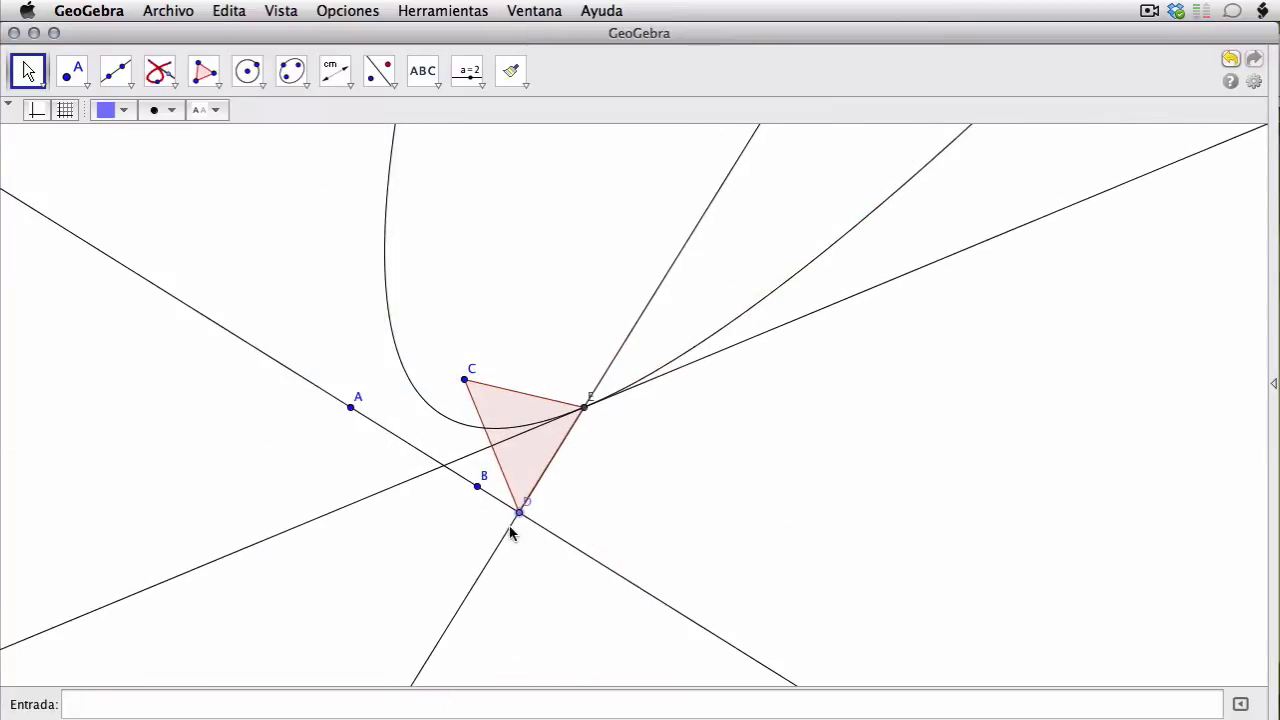
# - Start an empty construction and place three free points A, B and C, with C above the other two
pyautogui.click(661, 550)
pyautogui.press('super+n')
pyautogui.moveTo(732, 544); pyautogui.dragTo(143, 227)
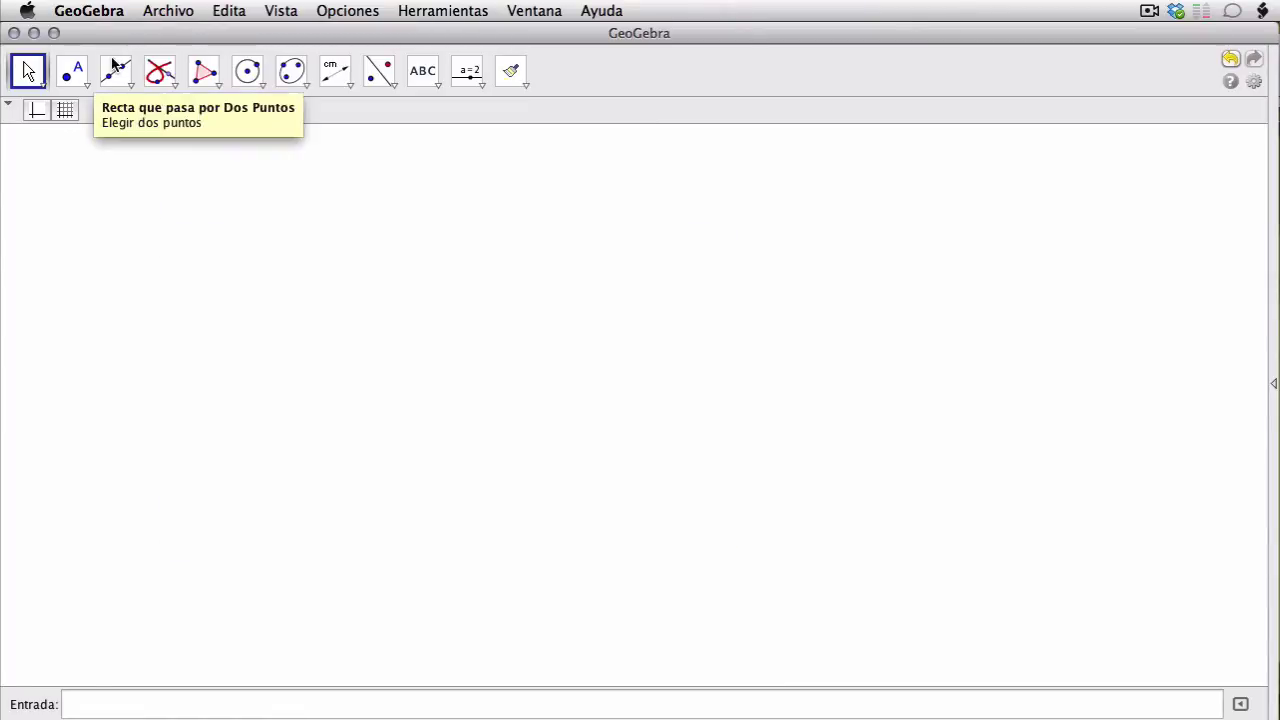
pyautogui.click(87, 76)
pyautogui.click(317, 444)
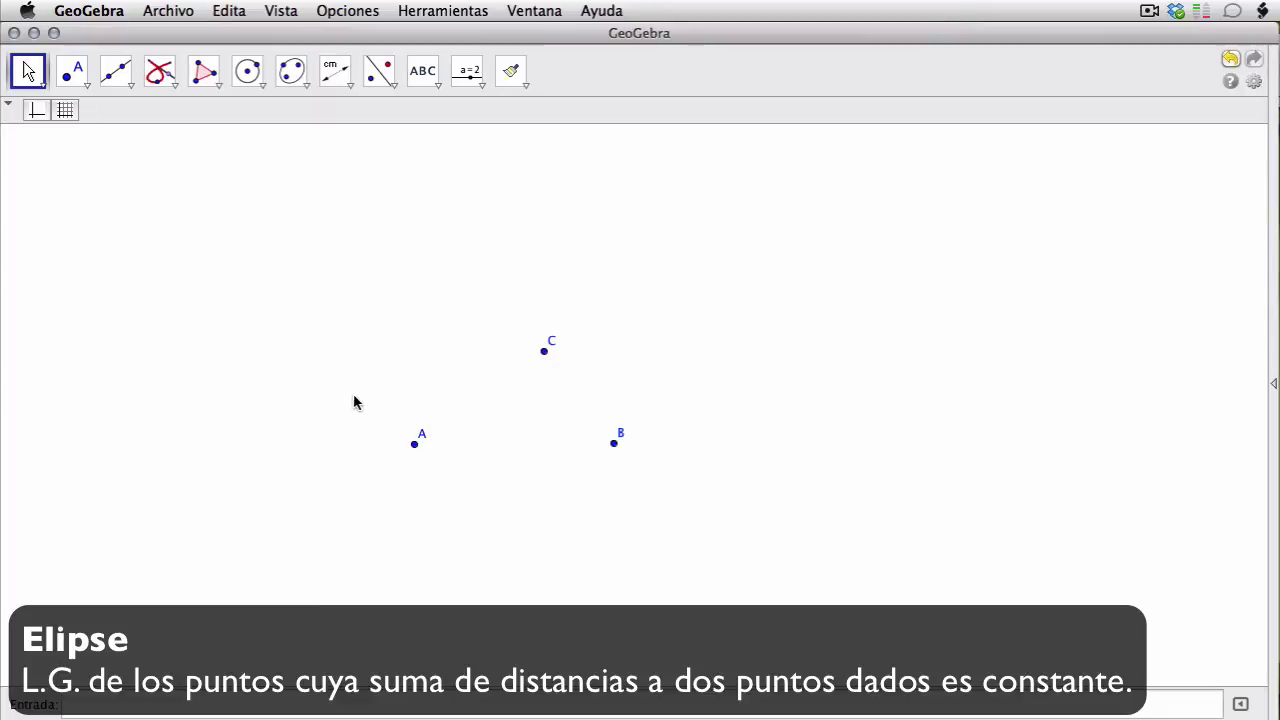
# - Move point C around above A and B to illustrate the ellipse definition, and delete it
pyautogui.moveTo(352, 397); pyautogui.dragTo(667, 501)
pyautogui.moveTo(545, 352)
pyautogui.mouseDown()
pyautogui.moveTo(577, 350)
pyautogui.moveTo(552, 353)
pyautogui.mouseUp()
pyautogui.click(490, 487)
pyautogui.click(556, 360)
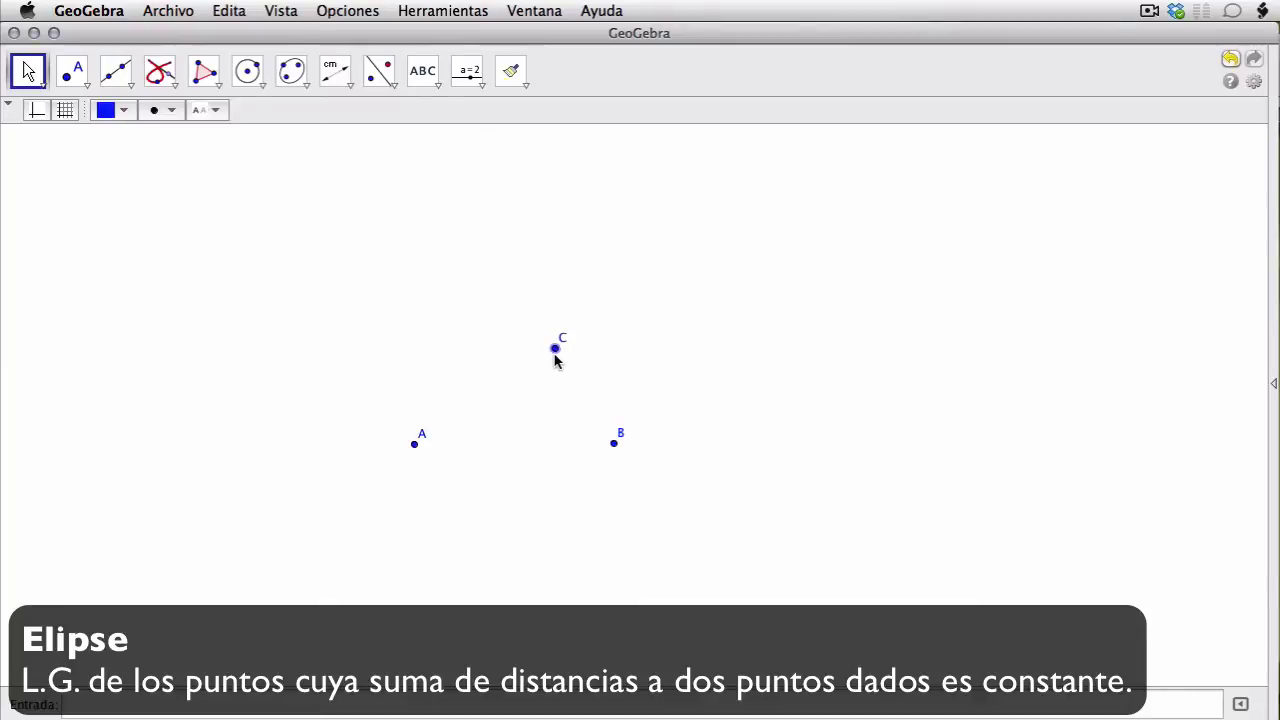
pyautogui.press('Delete')
# - Draw a horizontal segment above A and B with a movable point on it, and delete the segment with its points
pyautogui.click(112, 88)
pyautogui.click(126, 148)
pyautogui.click(92, 180)
pyautogui.click(537, 181)
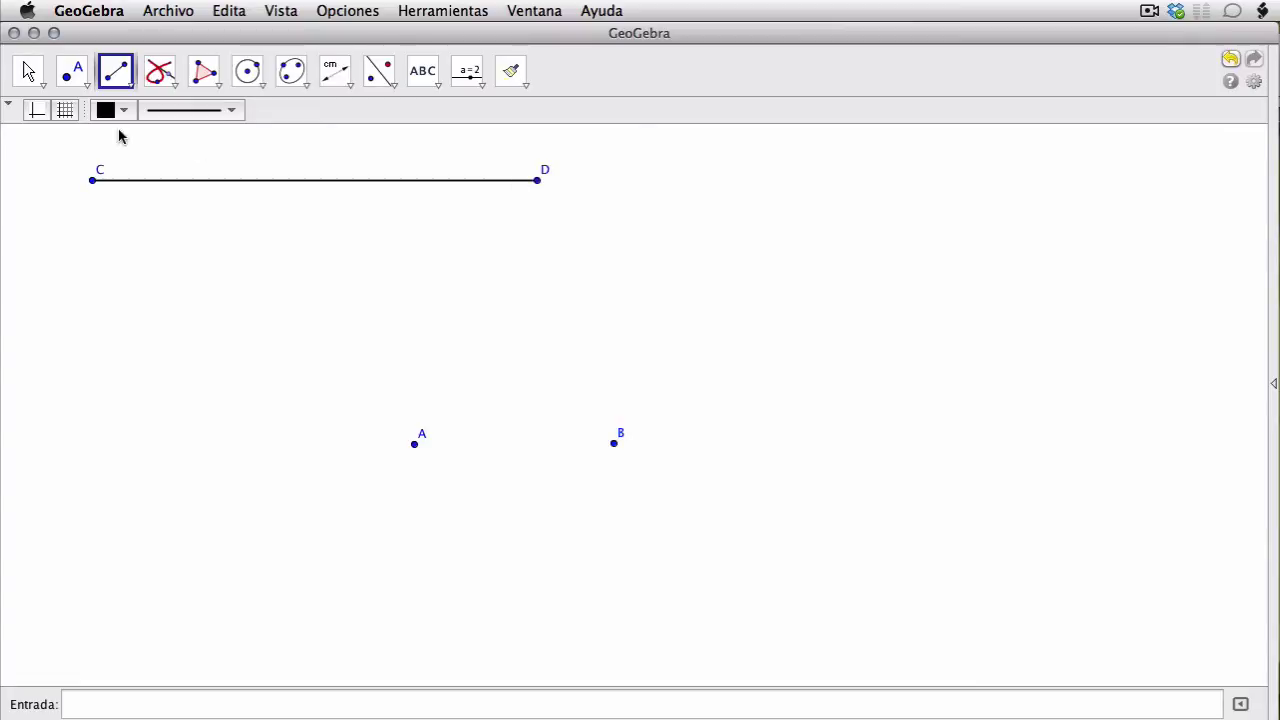
pyautogui.click(72, 70)
pyautogui.click(200, 181)
pyautogui.click(28, 70)
pyautogui.moveTo(200, 181)
pyautogui.mouseDown()
pyautogui.moveTo(243, 197)
pyautogui.moveTo(189, 205)
pyautogui.moveTo(234, 208)
pyautogui.moveTo(209, 191)
pyautogui.mouseUp()
pyautogui.moveTo(613, 231); pyautogui.dragTo(65, 152)
pyautogui.press('Delete')
# - Draw a line through two new points C and D above A and B, with points E, F and G on it, and hide the line
pyautogui.click(115, 78)
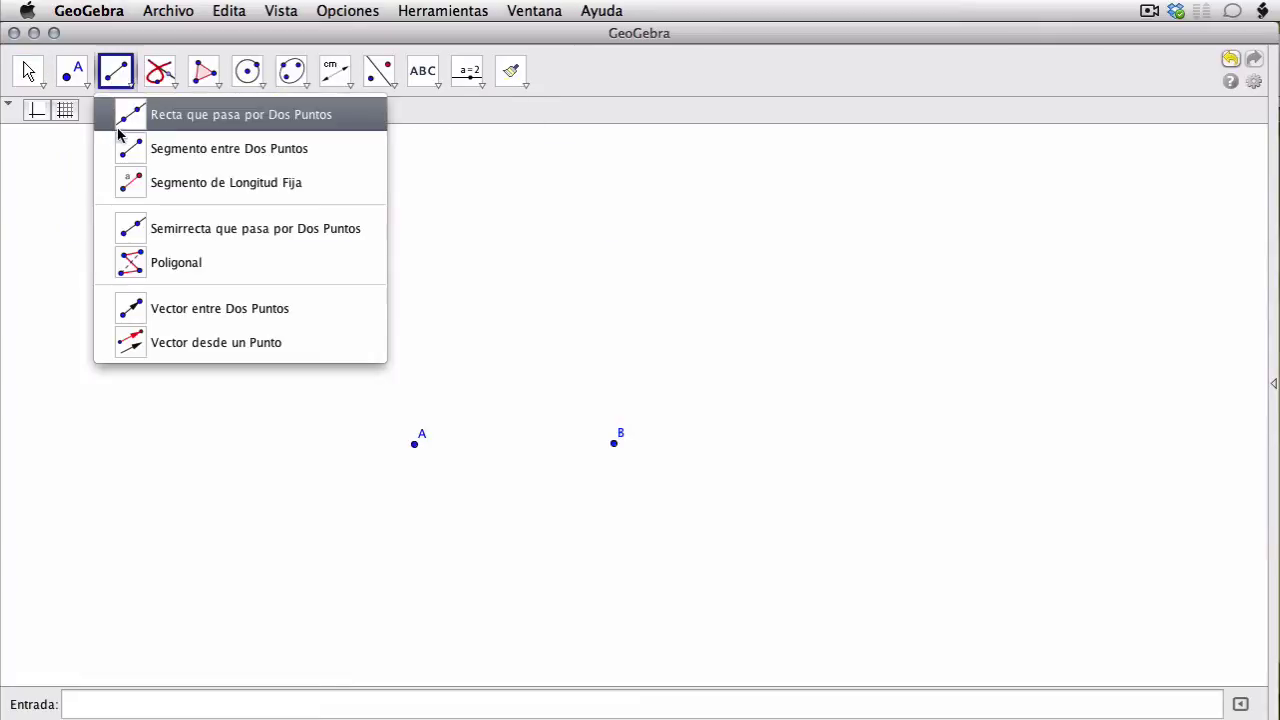
pyautogui.click(118, 128)
pyautogui.click(86, 187)
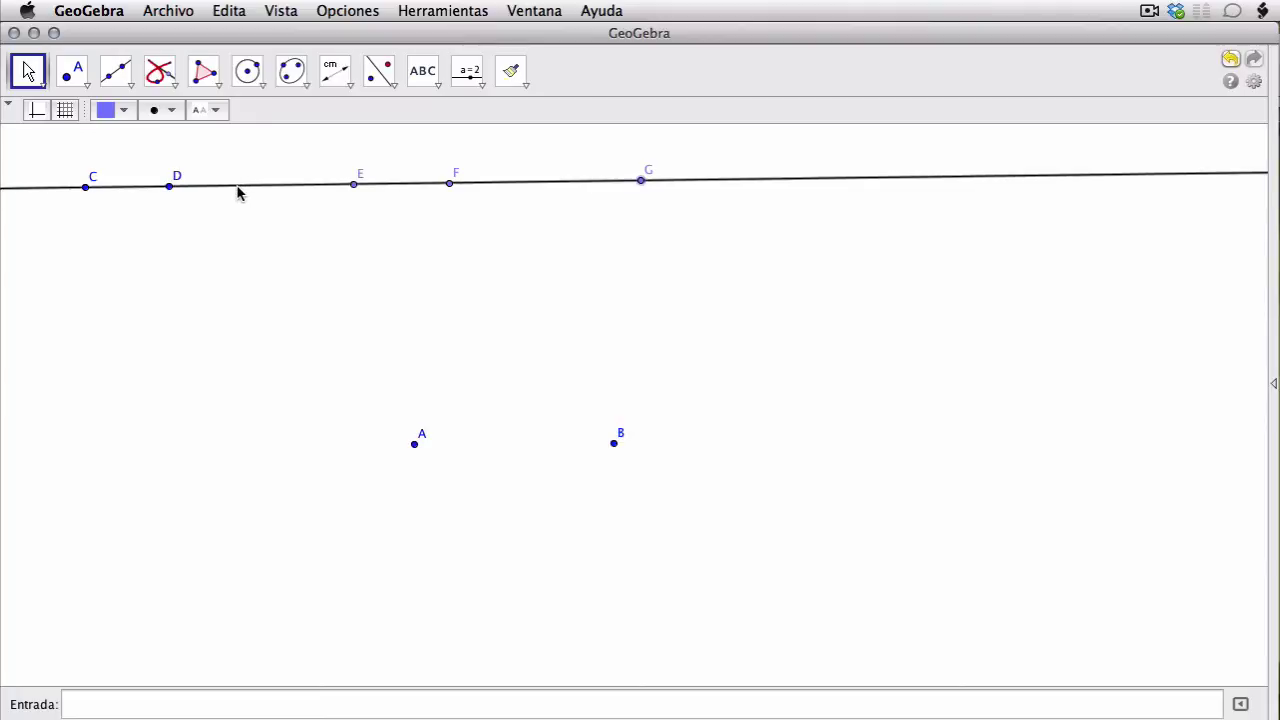
pyautogui.rightClick(238, 193)
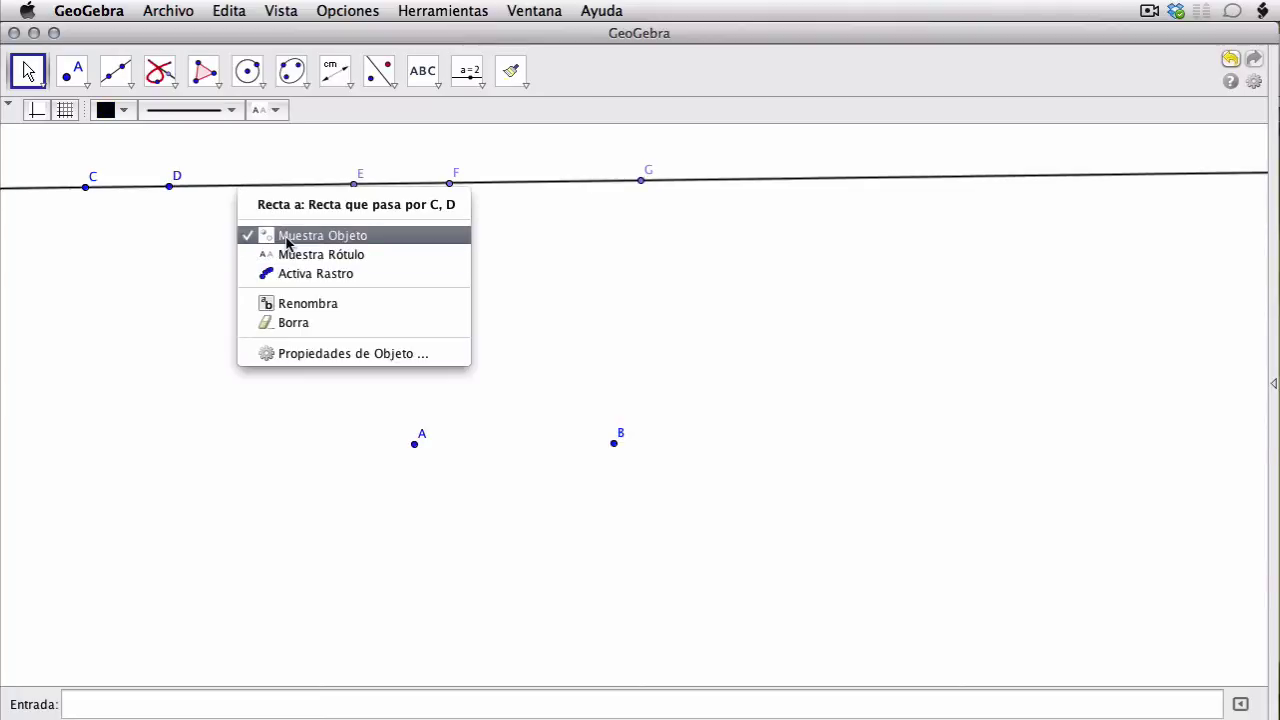
pyautogui.click(282, 236)
# - Draw a segment from E to G, adjust D until it is horizontal, and move F along it
pyautogui.moveTo(168, 195)
pyautogui.mouseDown()
pyautogui.moveTo(168, 180)
pyautogui.moveTo(167, 191)
pyautogui.mouseUp()
pyautogui.click(116, 72)
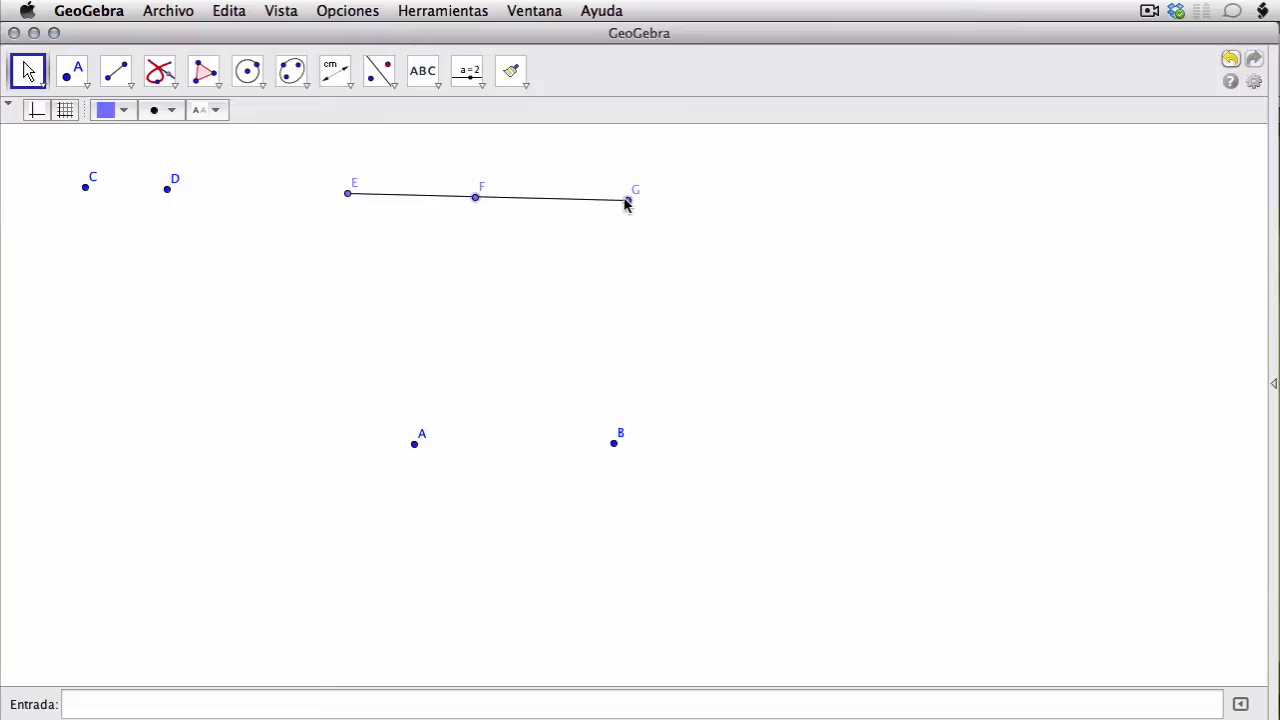
pyautogui.moveTo(171, 195); pyautogui.dragTo(171, 187)
pyautogui.click(406, 201)
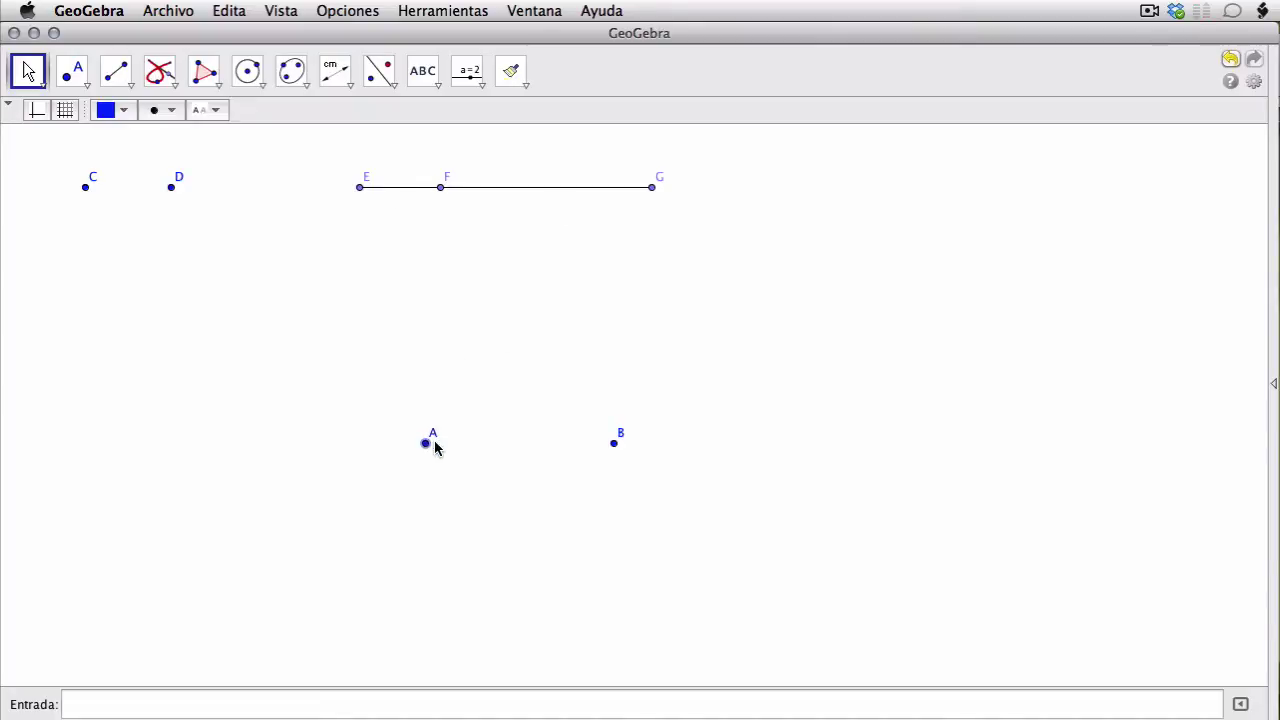
# - Use the Compass tool to draw a circle centered at A with radius EF and one centered at B with radius FG
pyautogui.click(246, 86)
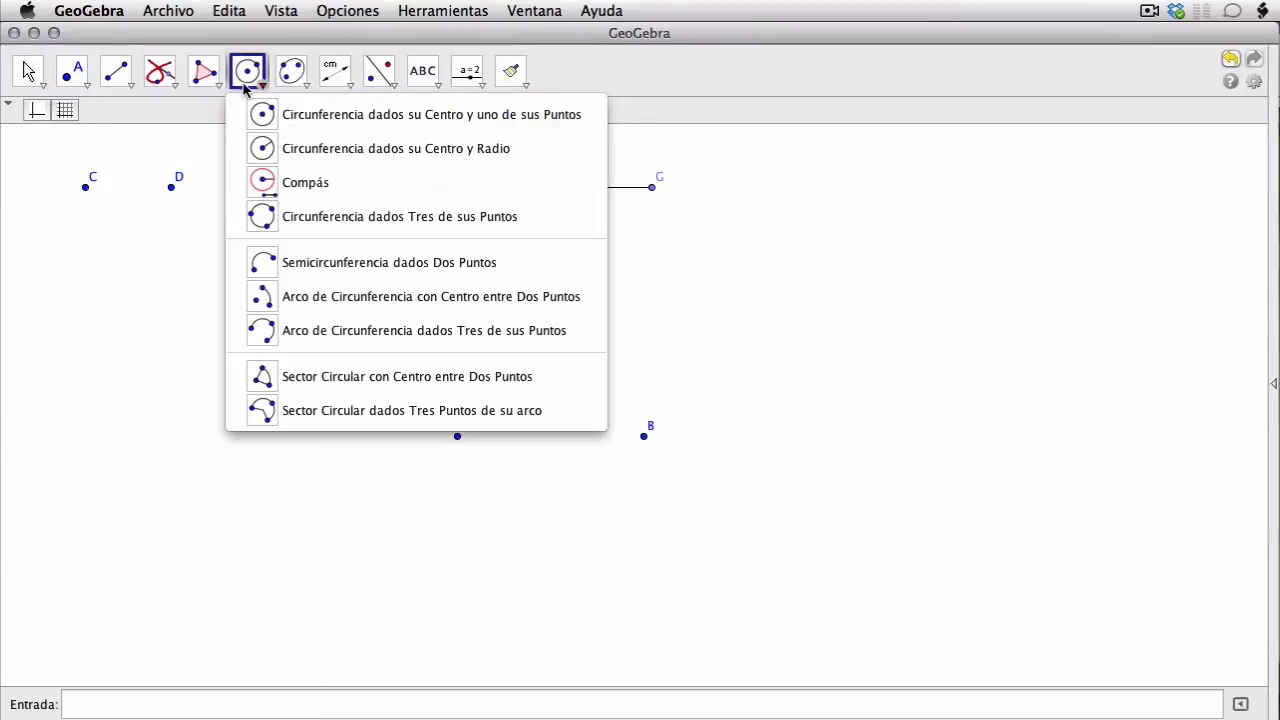
pyautogui.click(259, 182)
pyautogui.click(360, 188)
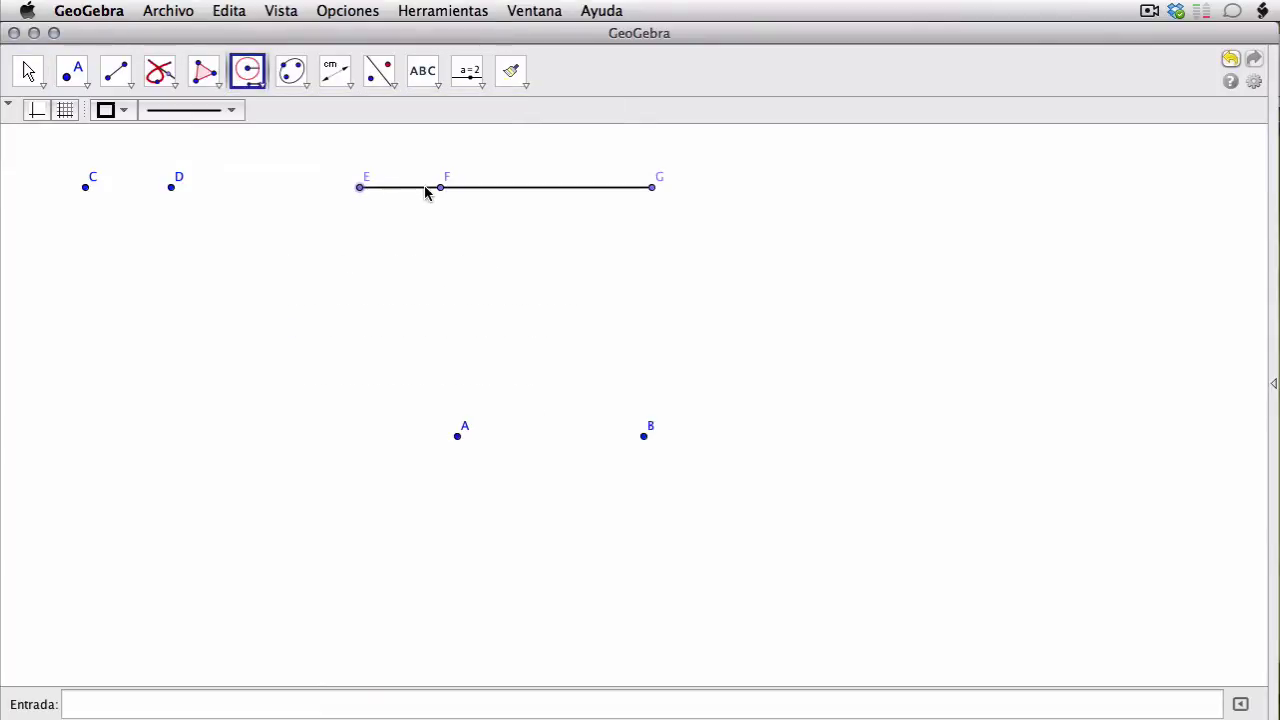
pyautogui.click(440, 188)
pyautogui.click(457, 436)
pyautogui.click(440, 188)
pyautogui.click(652, 188)
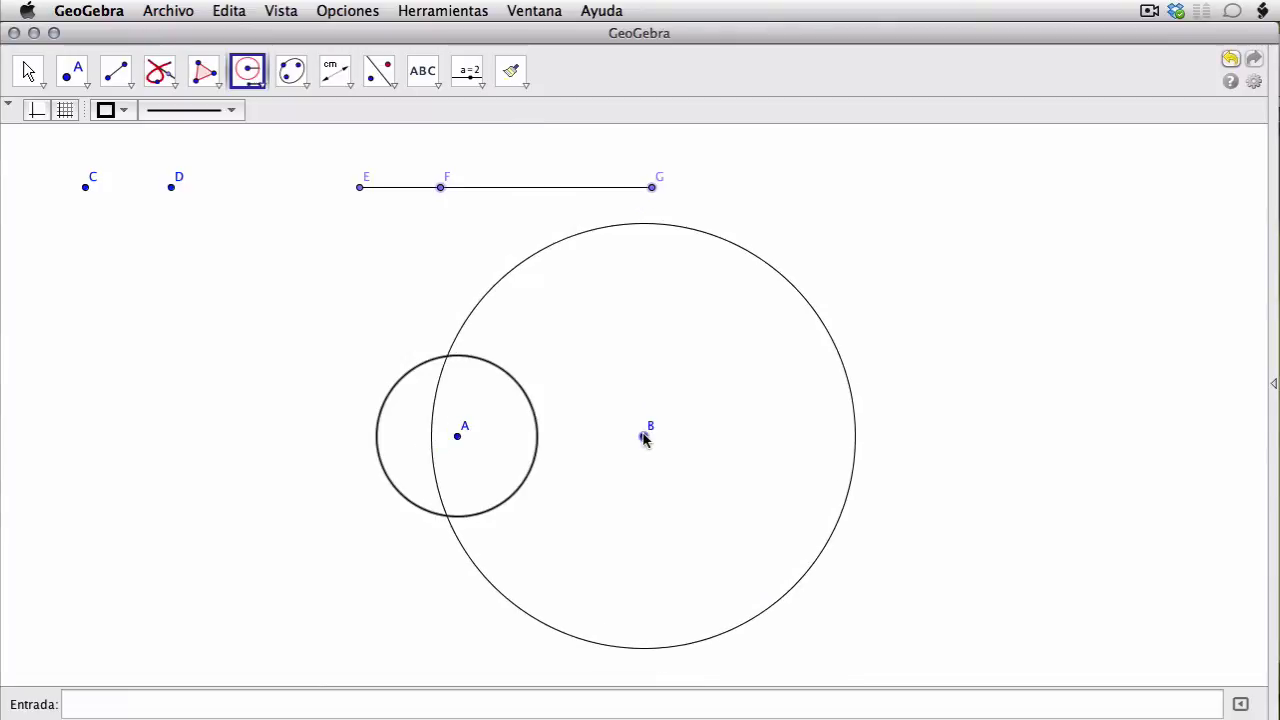
pyautogui.click(644, 436)
# - Mark both intersection points of the circles centered at A and B
pyautogui.click(72, 70)
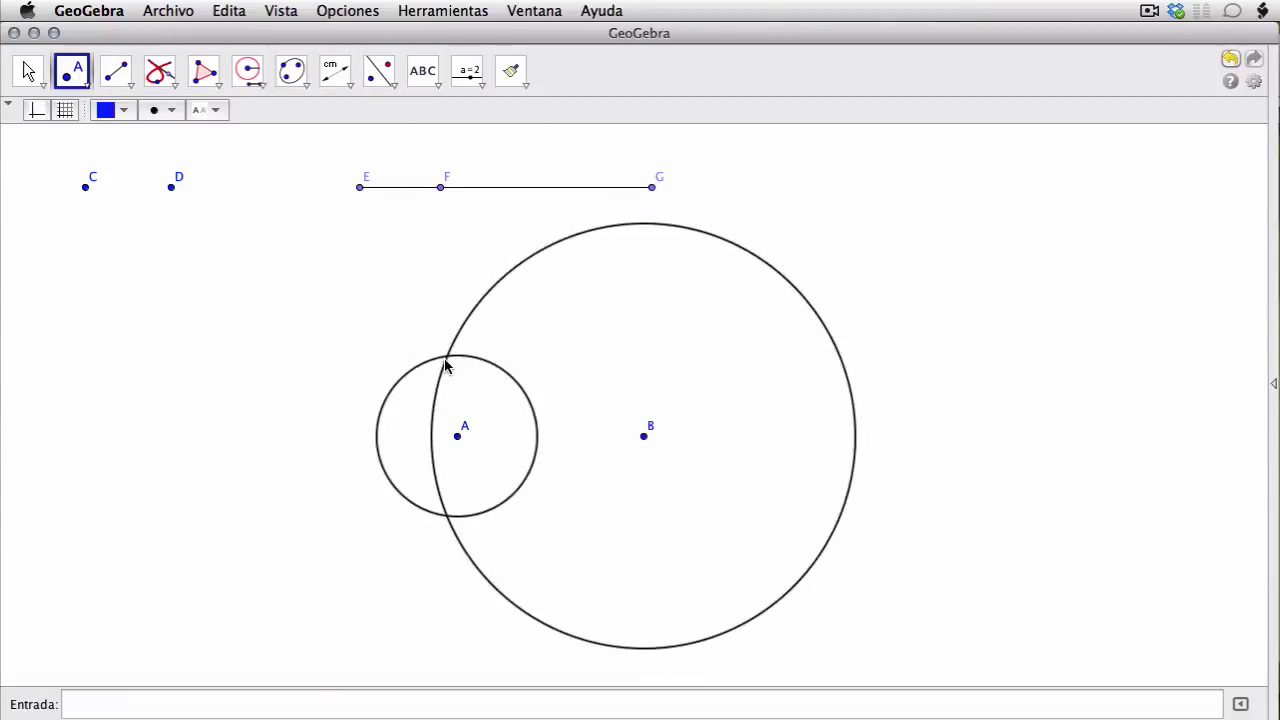
pyautogui.click(446, 357)
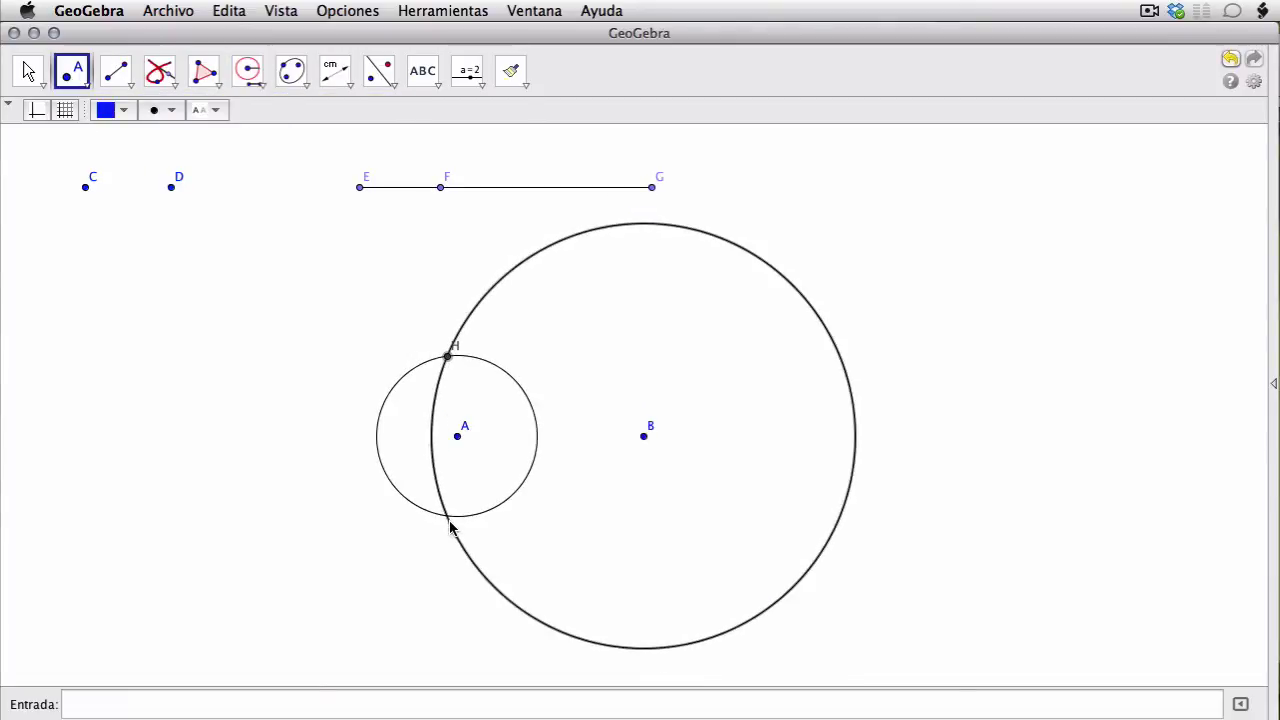
pyautogui.click(447, 517)
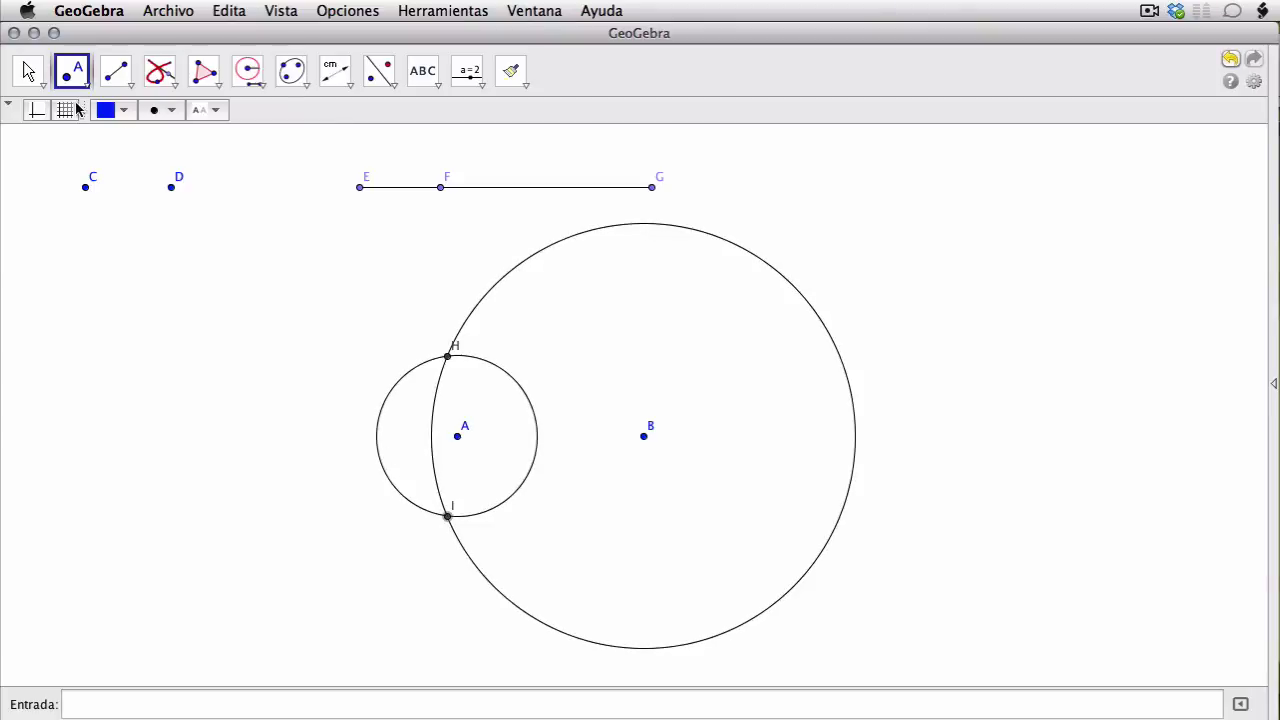
pyautogui.click(14, 74)
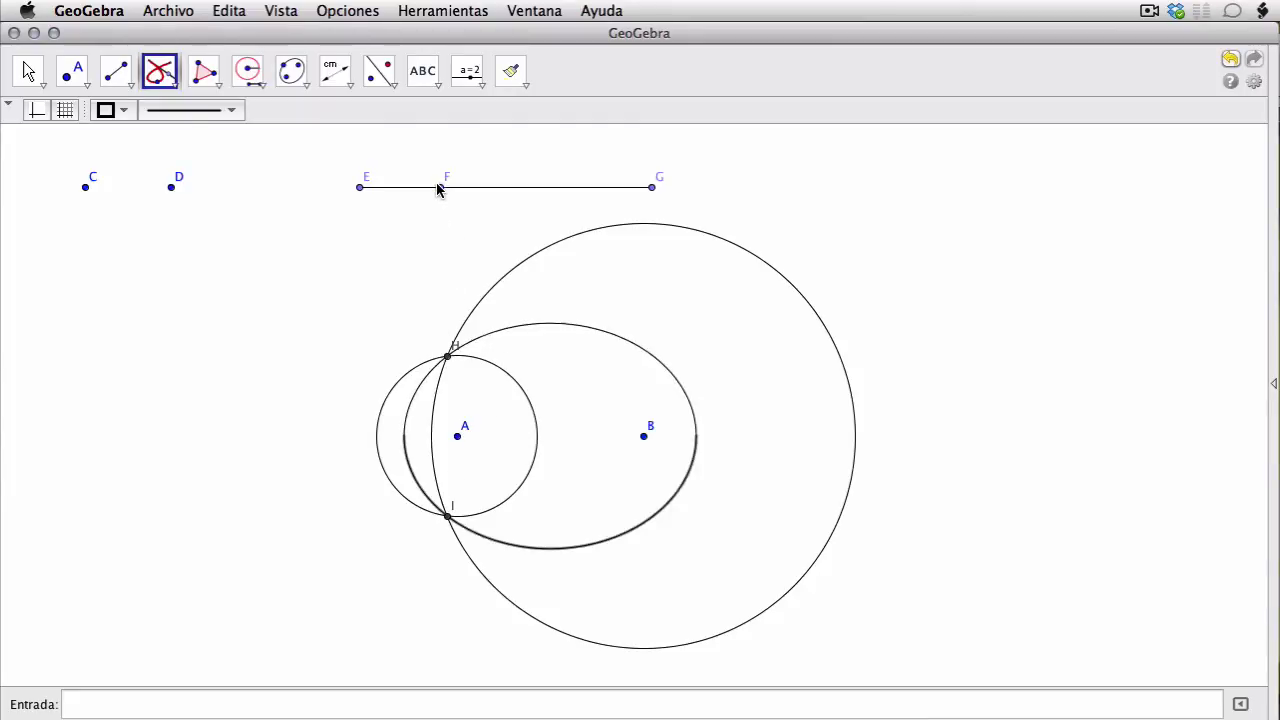
# - Move point F along segment EG, and delete the auxiliary points C to G together with the circles and ellipse that depend on them
pyautogui.click(27, 70)
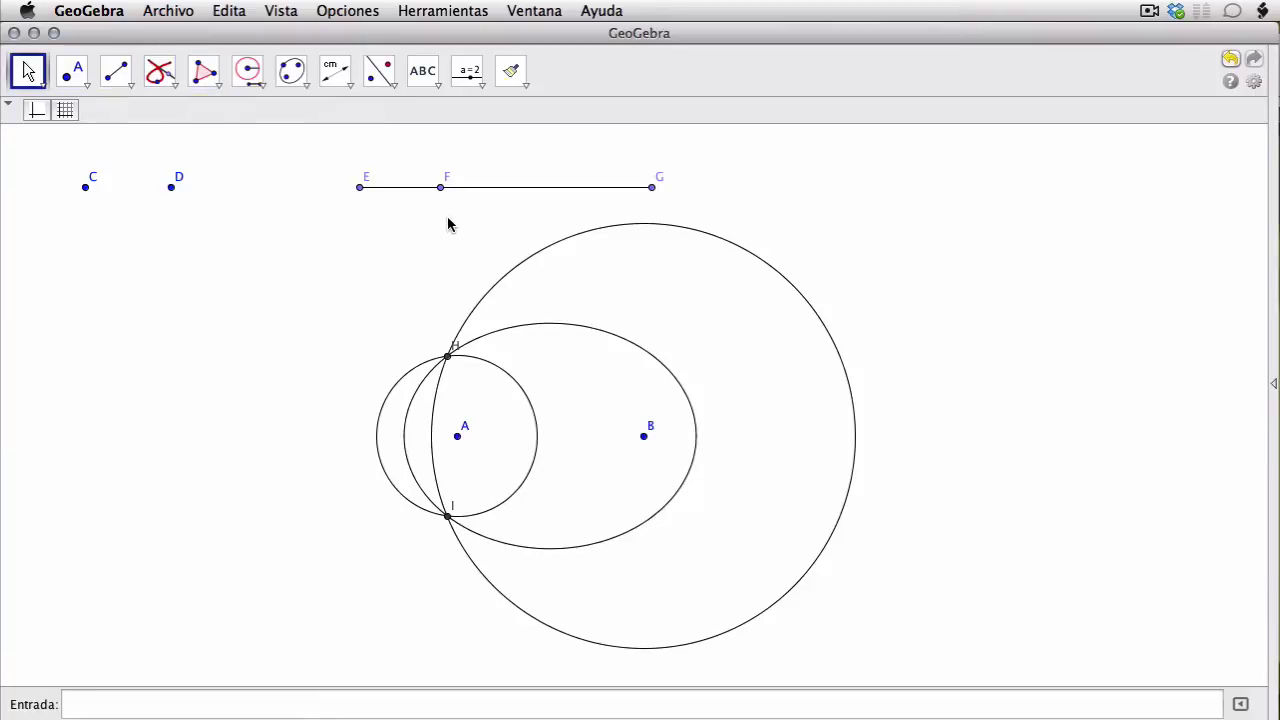
pyautogui.moveTo(440, 187); pyautogui.dragTo(453, 463)
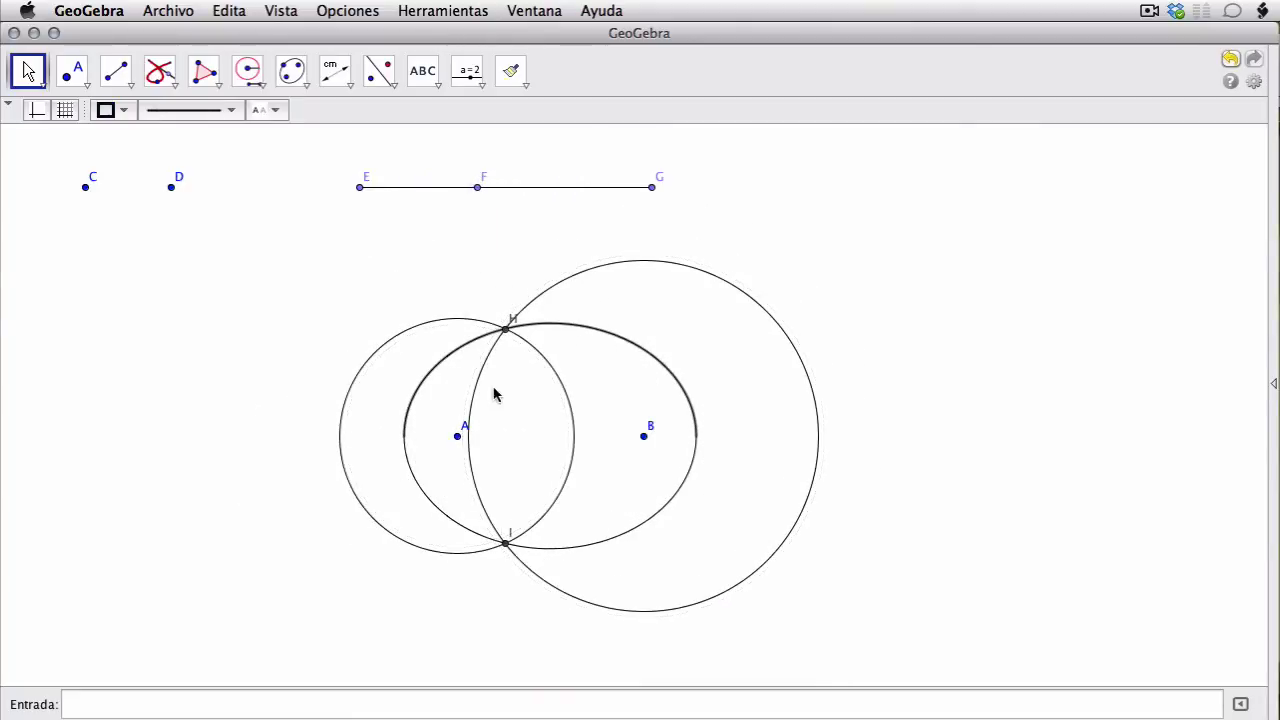
pyautogui.moveTo(58, 230); pyautogui.dragTo(851, 129)
pyautogui.press('Delete')
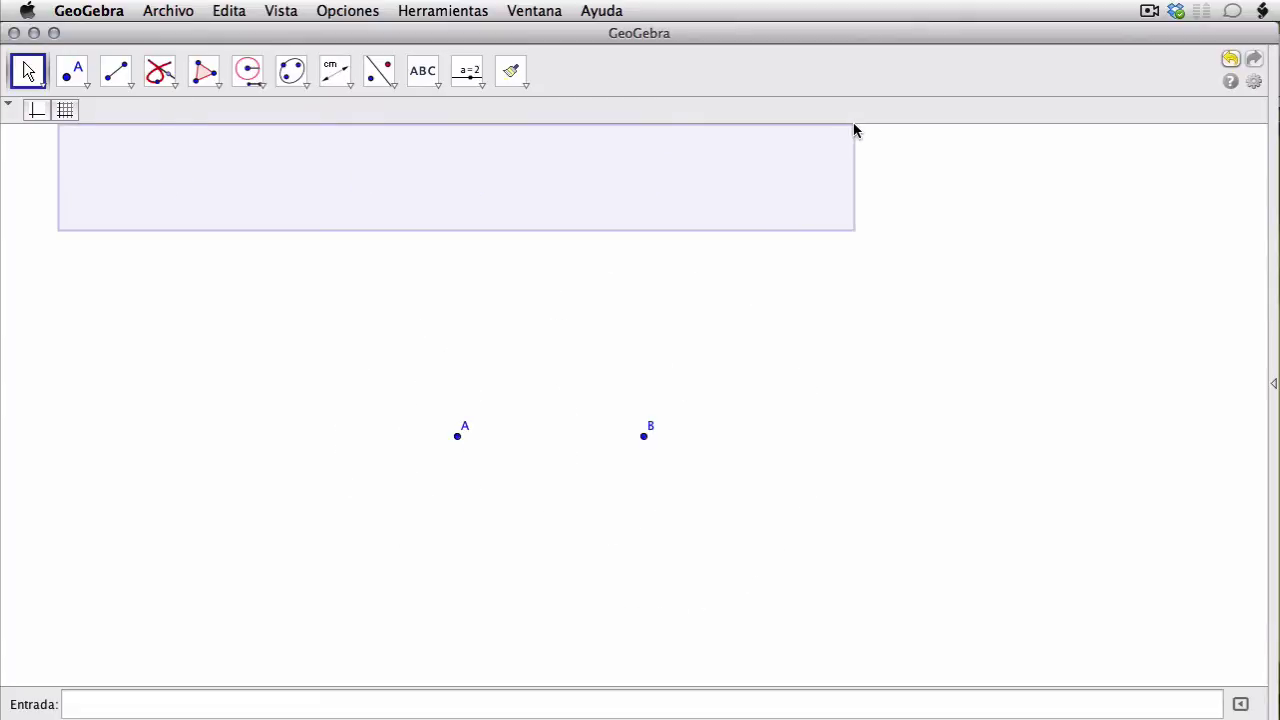
# - Move point B horizontally farther away from A
pyautogui.click(669, 391)
pyautogui.moveTo(647, 437); pyautogui.dragTo(691, 438)
pyautogui.click(645, 532)
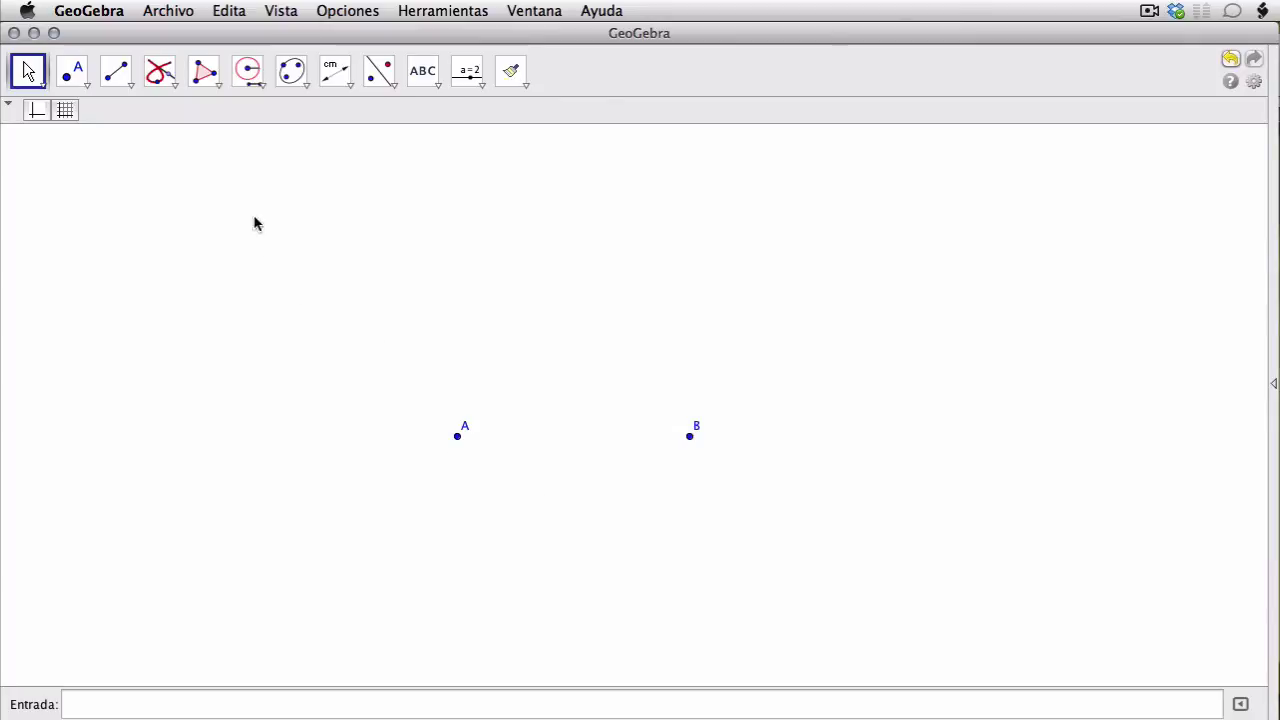
# - Create a number slider a from 0 to 10 in increments of 0.1 in the upper-left of the drawing, and set it to 3
pyautogui.click(468, 75)
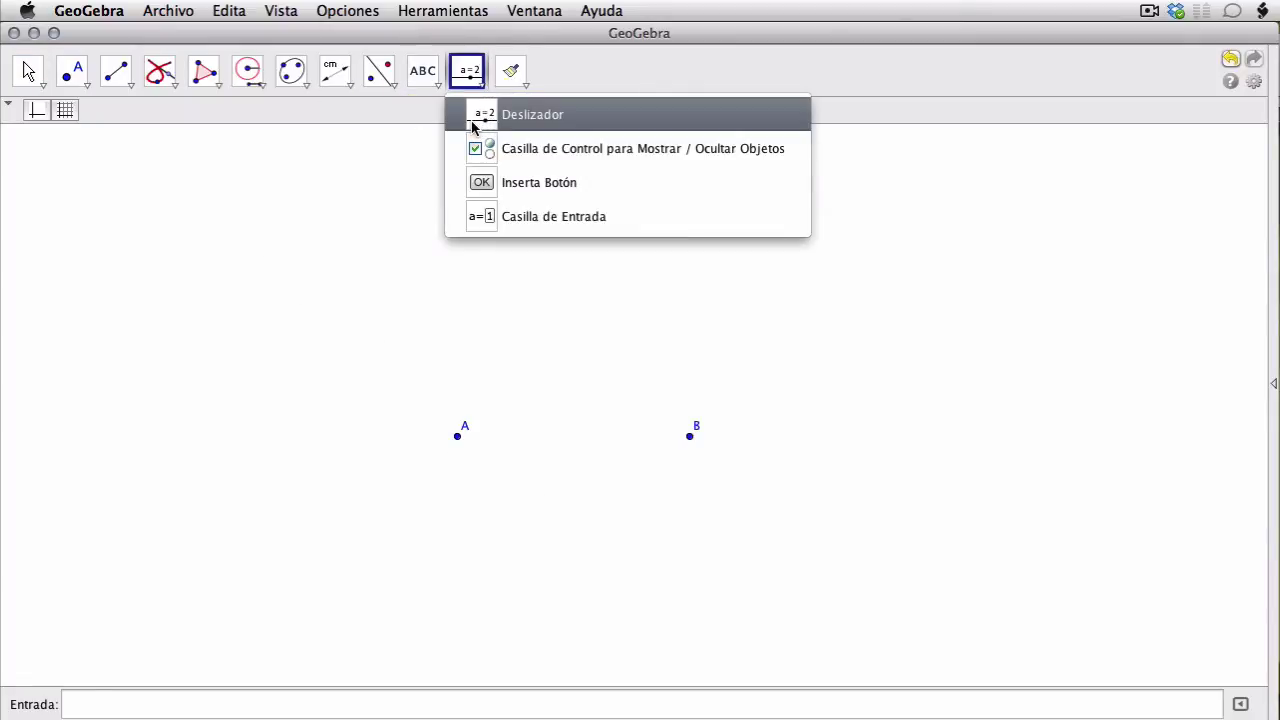
pyautogui.click(482, 118)
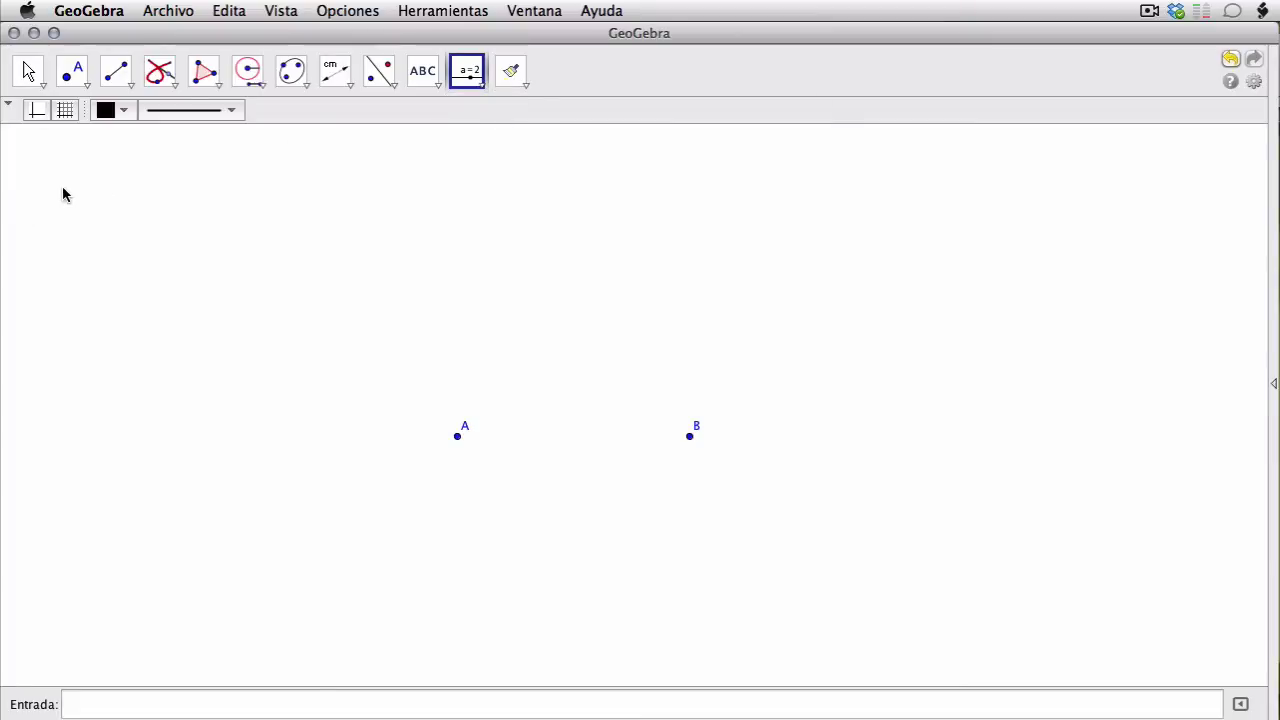
pyautogui.click(62, 193)
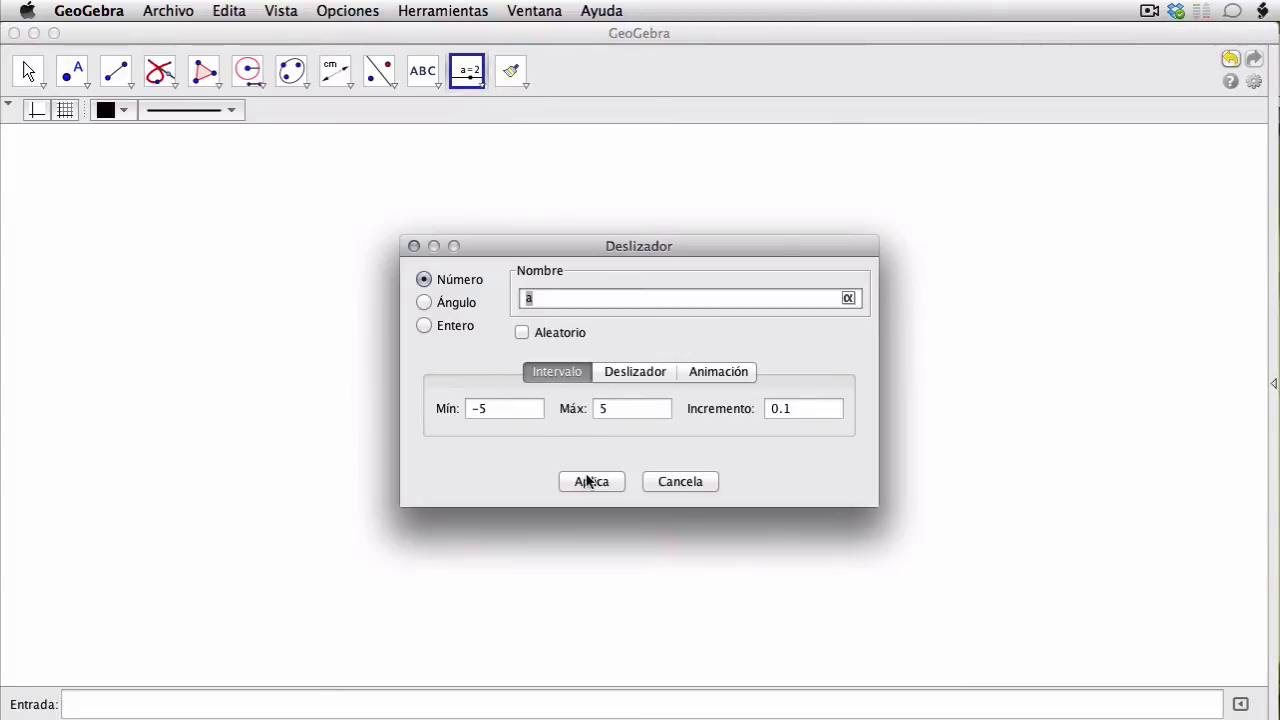
pyautogui.click(527, 414)
pyautogui.press('super+a')
pyautogui.write('0')
pyautogui.press('Tab')
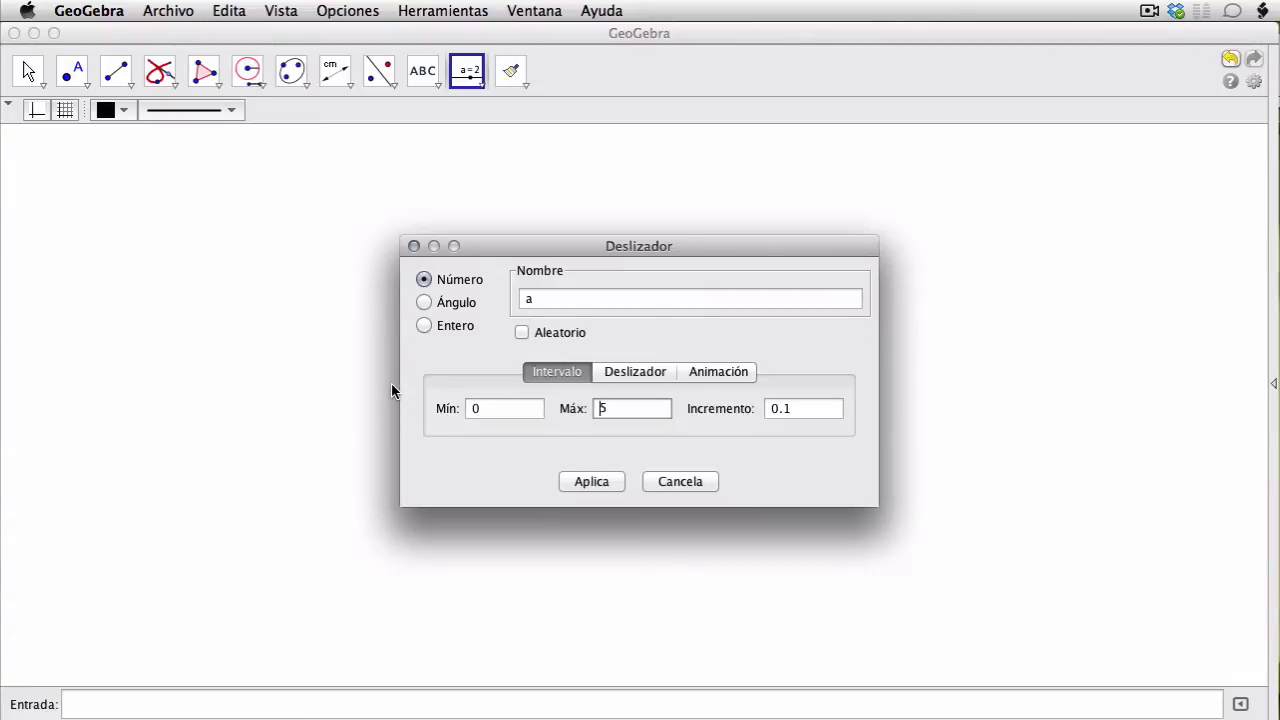
pyautogui.click(600, 484)
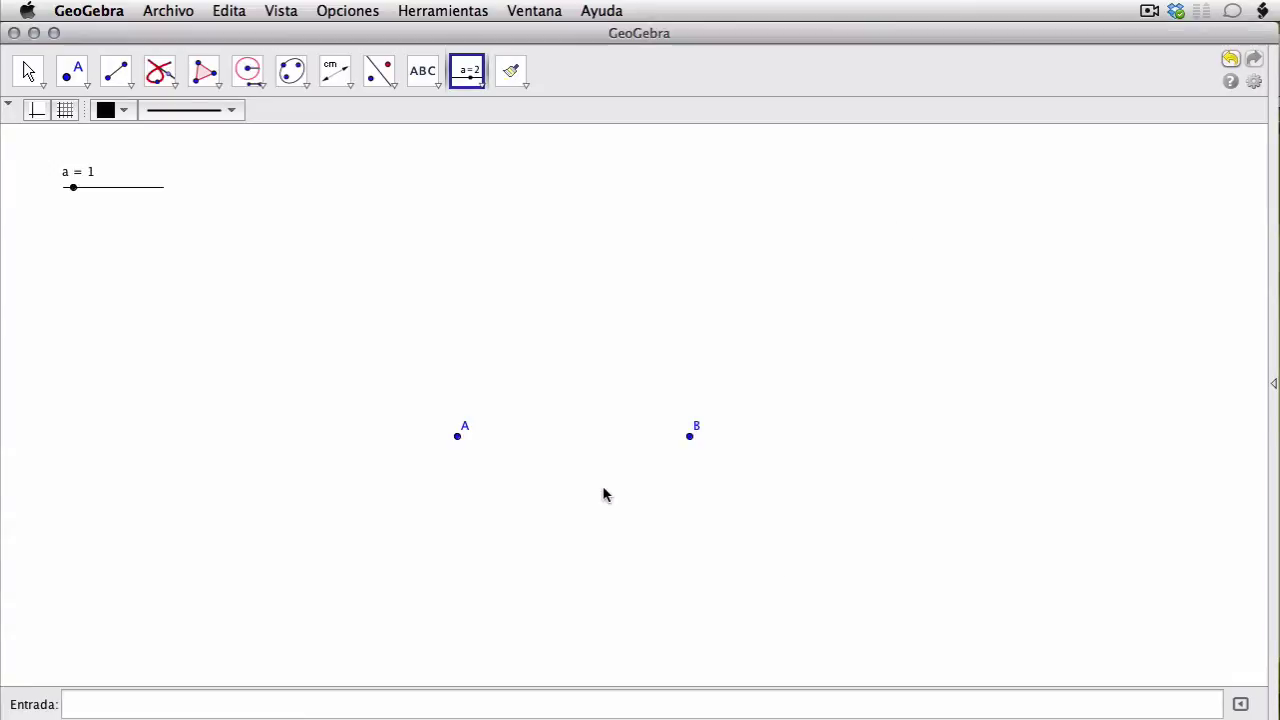
pyautogui.press('Escape')
pyautogui.moveTo(73, 187); pyautogui.dragTo(93, 187)
# - Create a second number slider b from 0 to 10 just below slider a, and set it to 4
pyautogui.click(467, 70)
pyautogui.click(437, 403)
pyautogui.press('Tab')
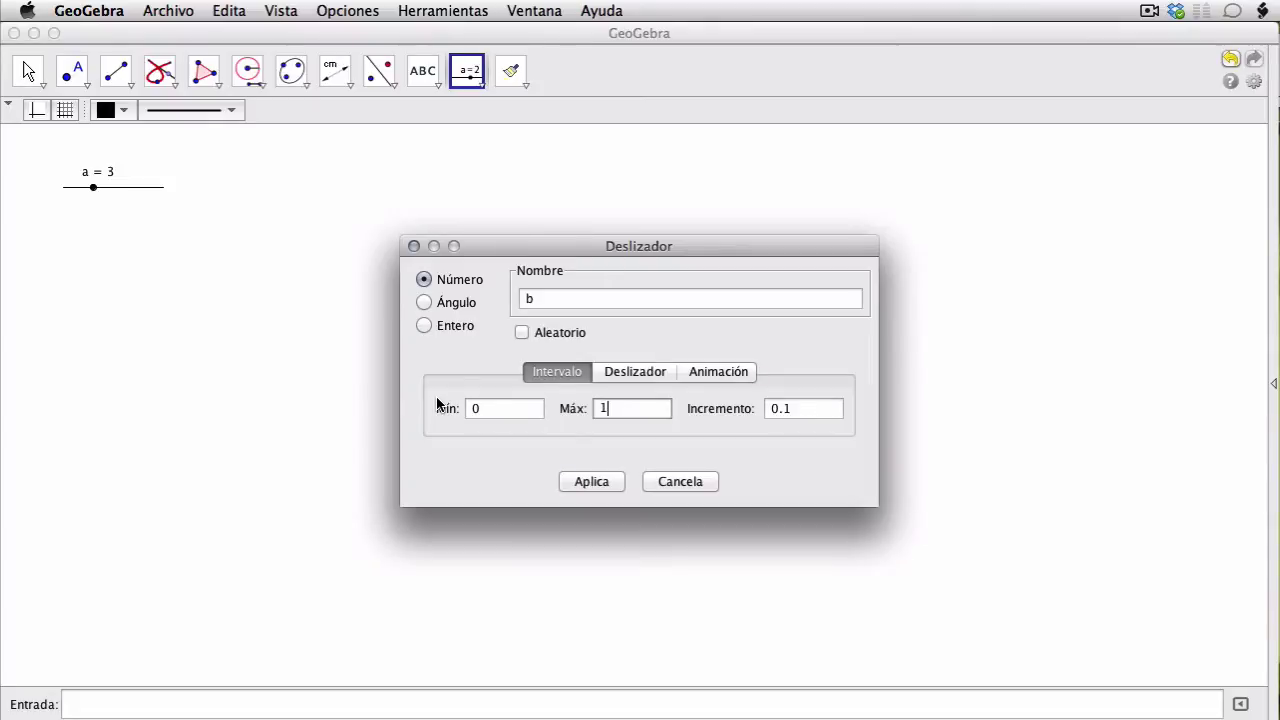
pyautogui.click(591, 481)
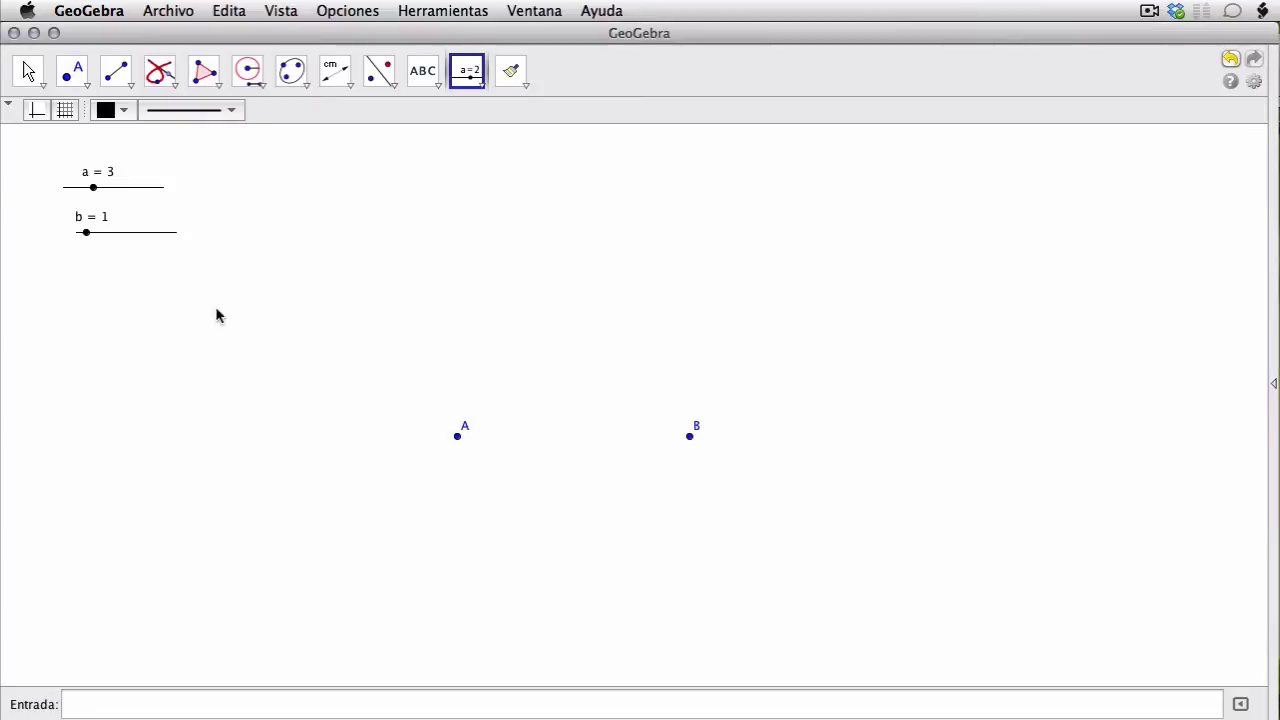
pyautogui.press('Escape')
pyautogui.moveTo(85, 244); pyautogui.dragTo(117, 242)
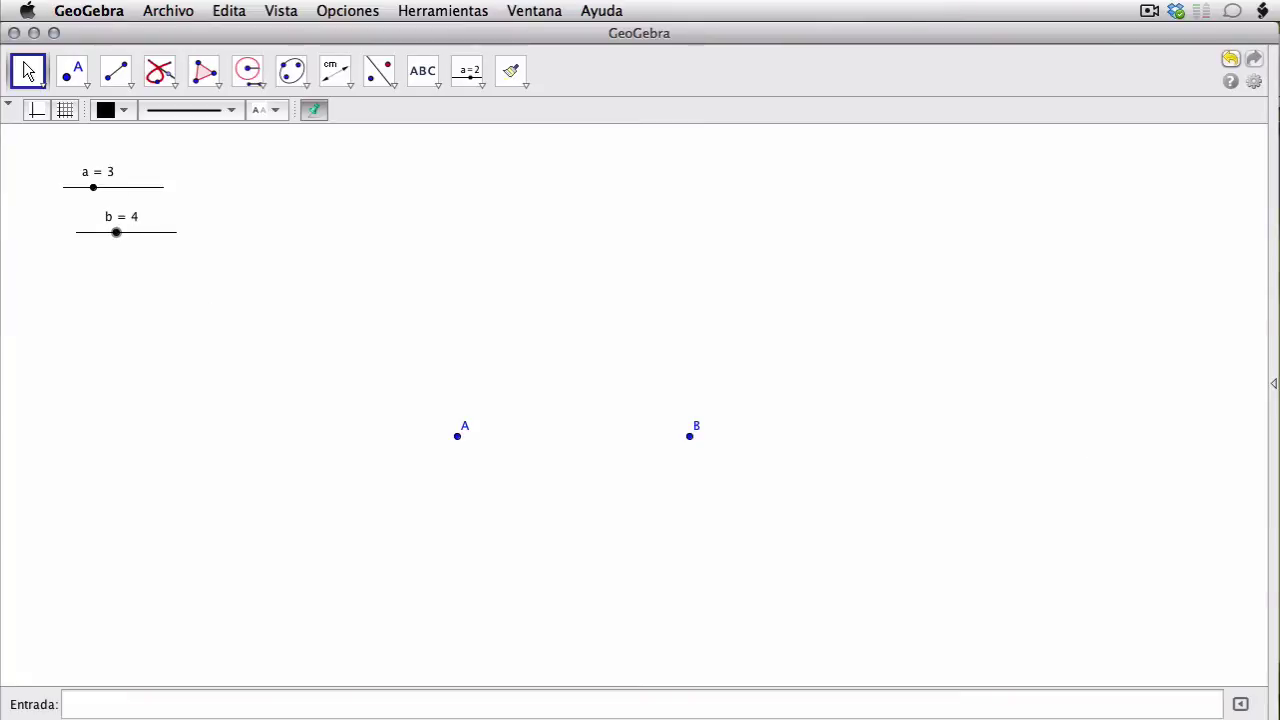
pyautogui.click(274, 232)
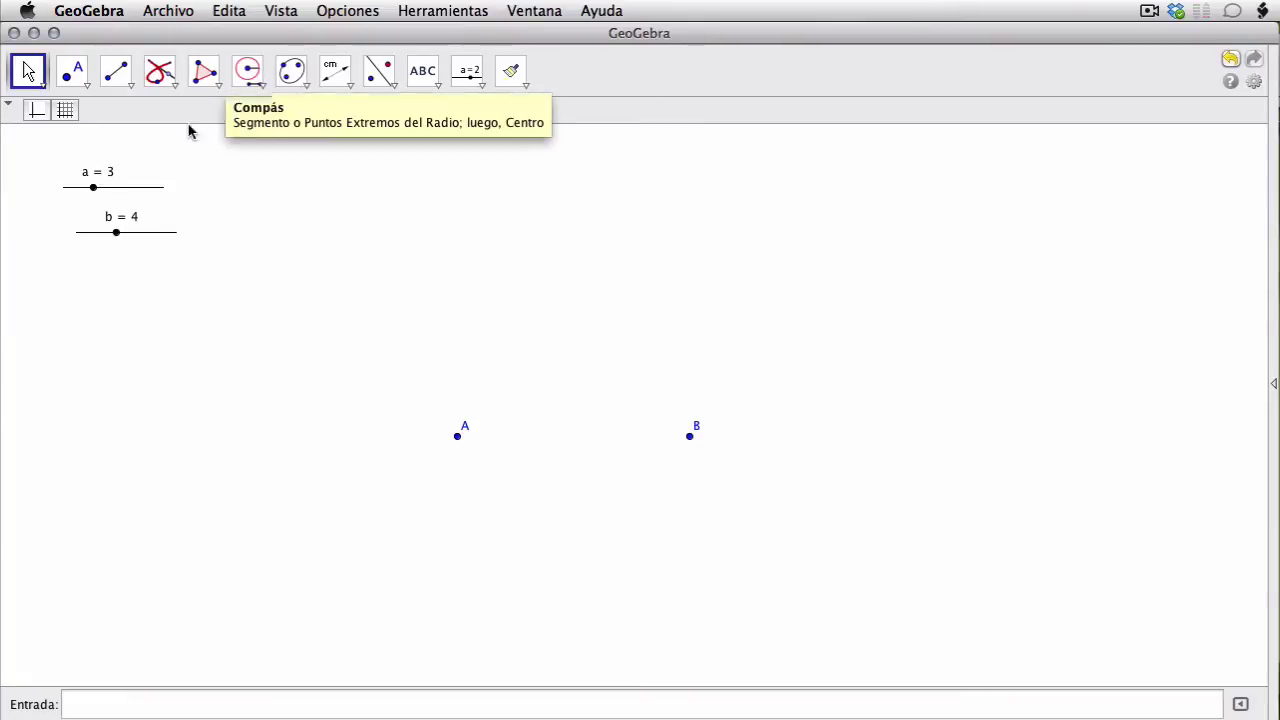
# - Draw a circle centered at A with radius a and one centered at B with radius b−a, using Circle with Center and Radius
pyautogui.click(251, 80)
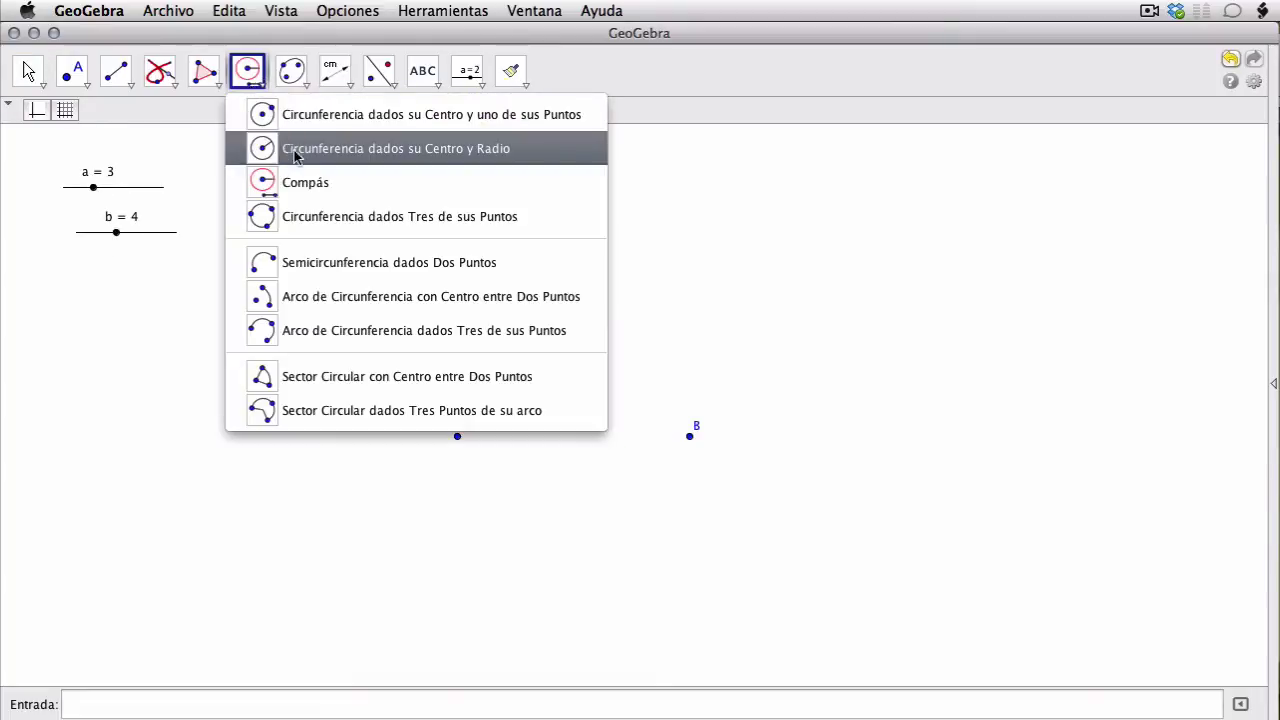
pyautogui.click(258, 150)
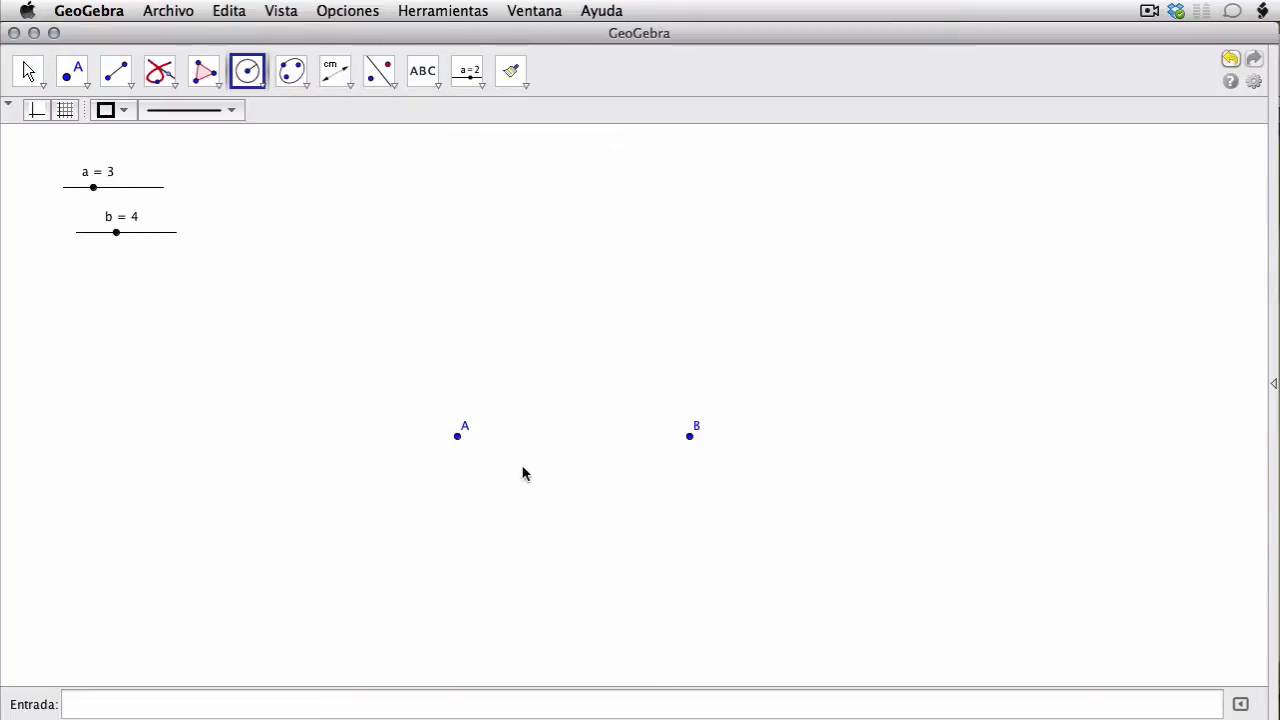
pyautogui.click(456, 437)
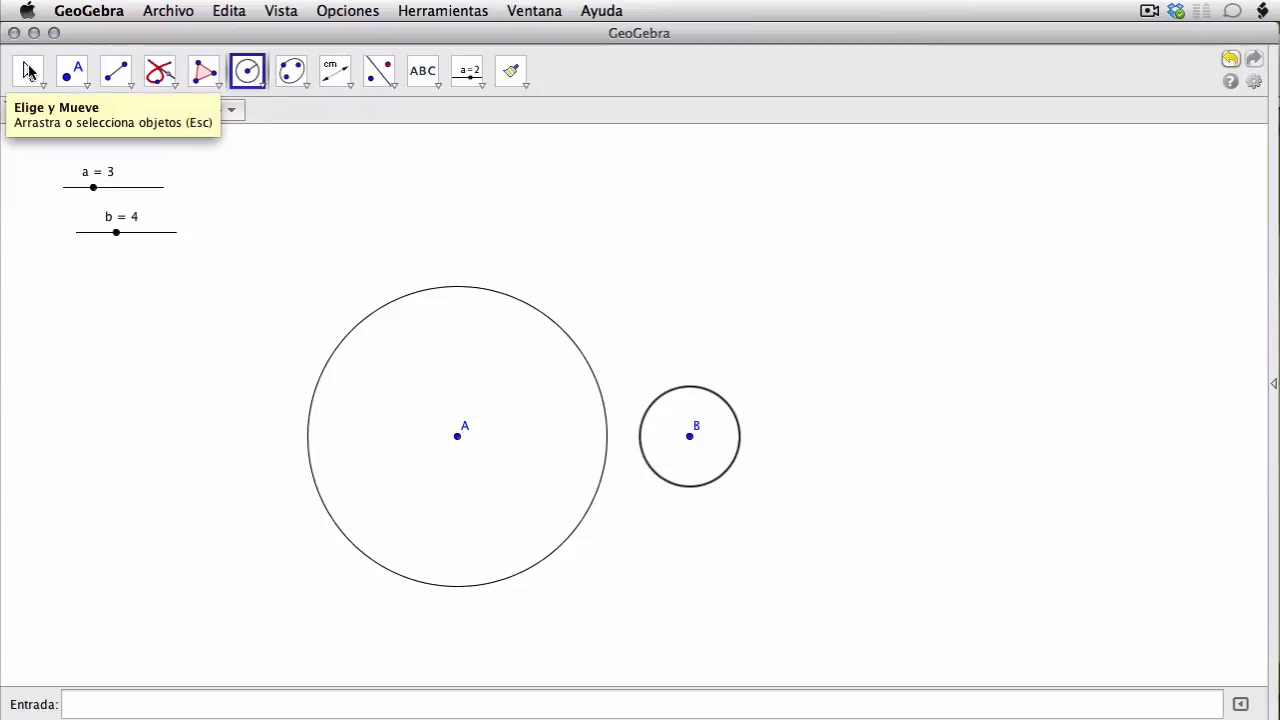
# - Move B toward A until the two circles overlap, and set slider a to 2.2
pyautogui.click(28, 70)
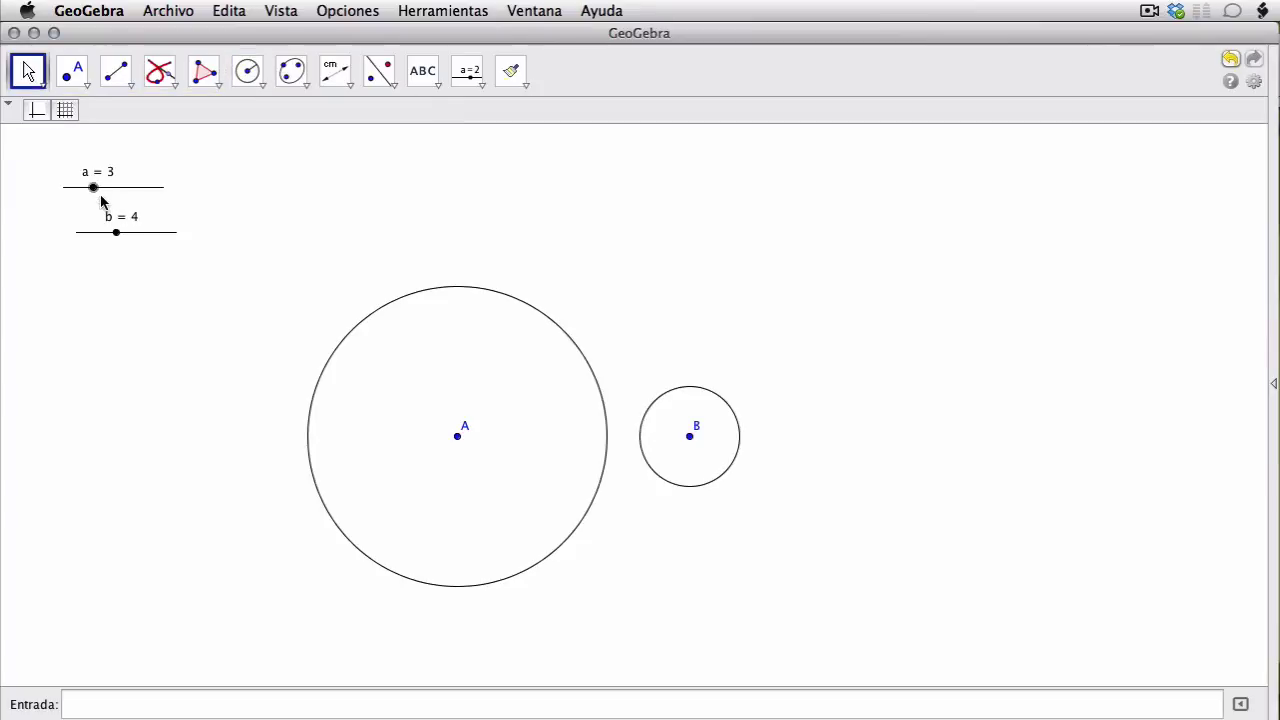
pyautogui.moveTo(689, 436); pyautogui.dragTo(627, 439)
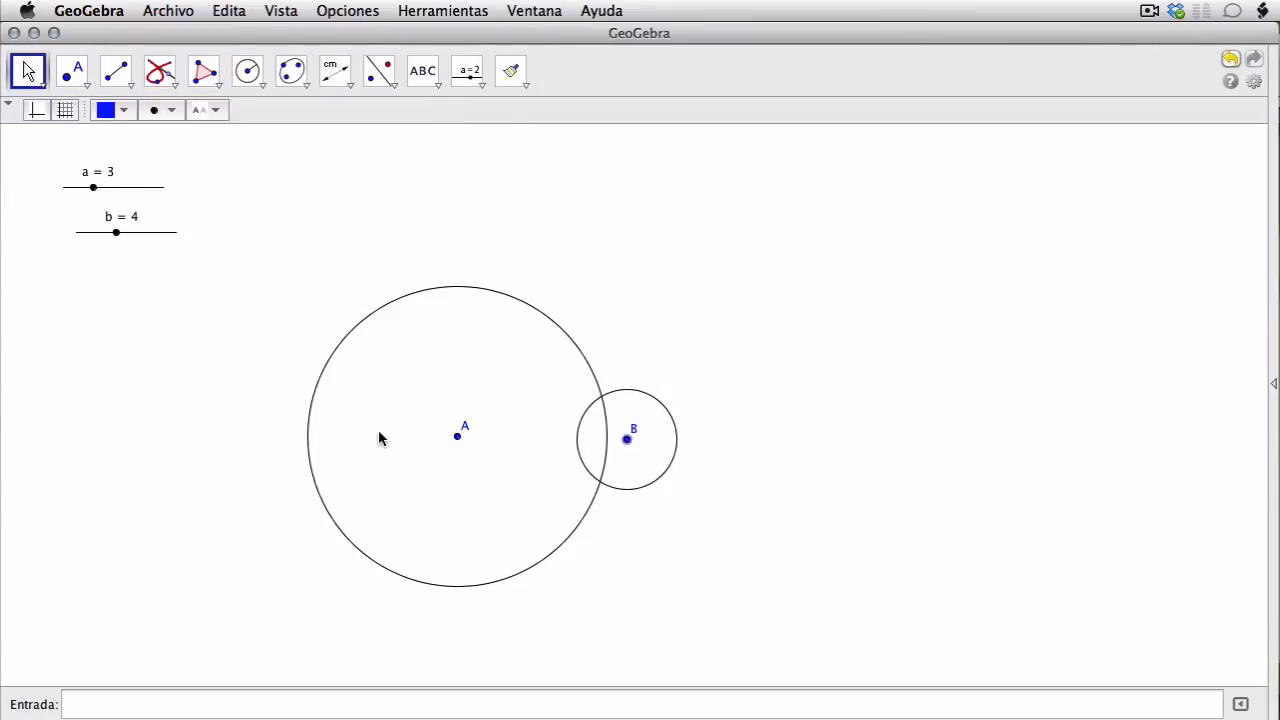
pyautogui.click(660, 450)
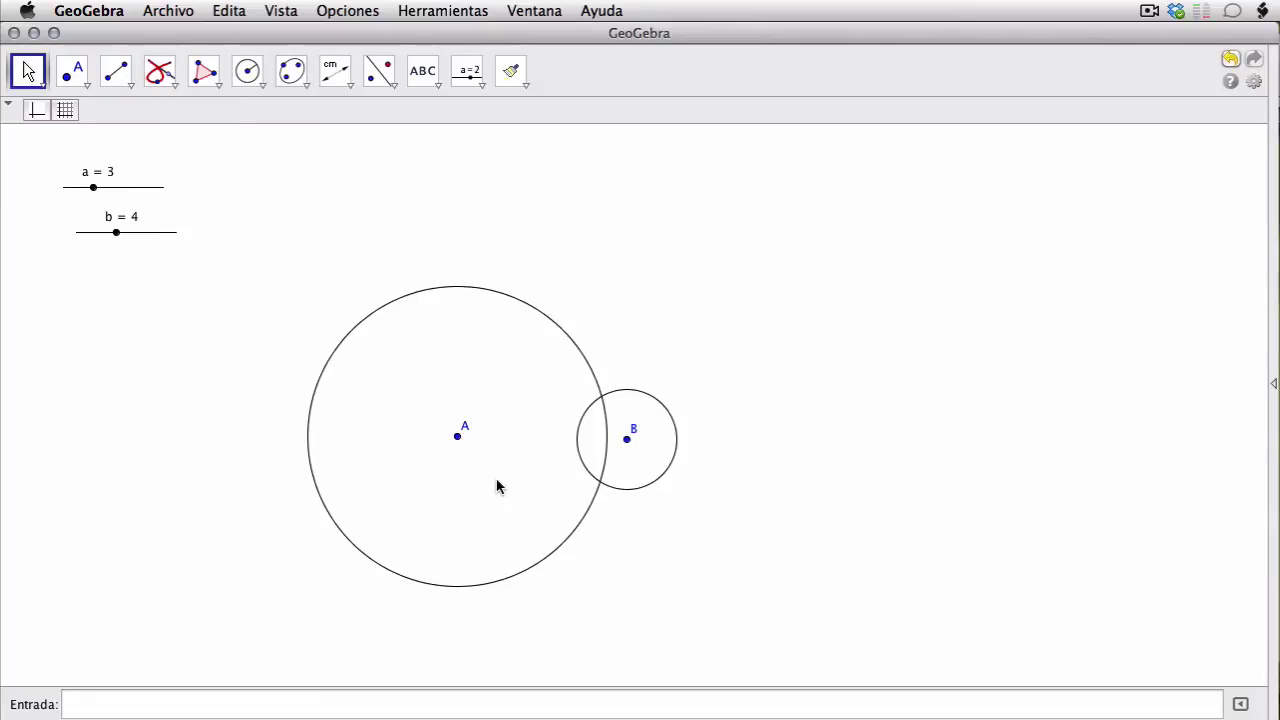
pyautogui.moveTo(93, 188)
pyautogui.mouseDown()
pyautogui.moveTo(71, 193)
pyautogui.moveTo(85, 199)
pyautogui.mouseUp()
# - Mark both intersection points C and D of the circles centered at A and B
pyautogui.click(72, 70)
pyautogui.click(556, 385)
pyautogui.click(553, 490)
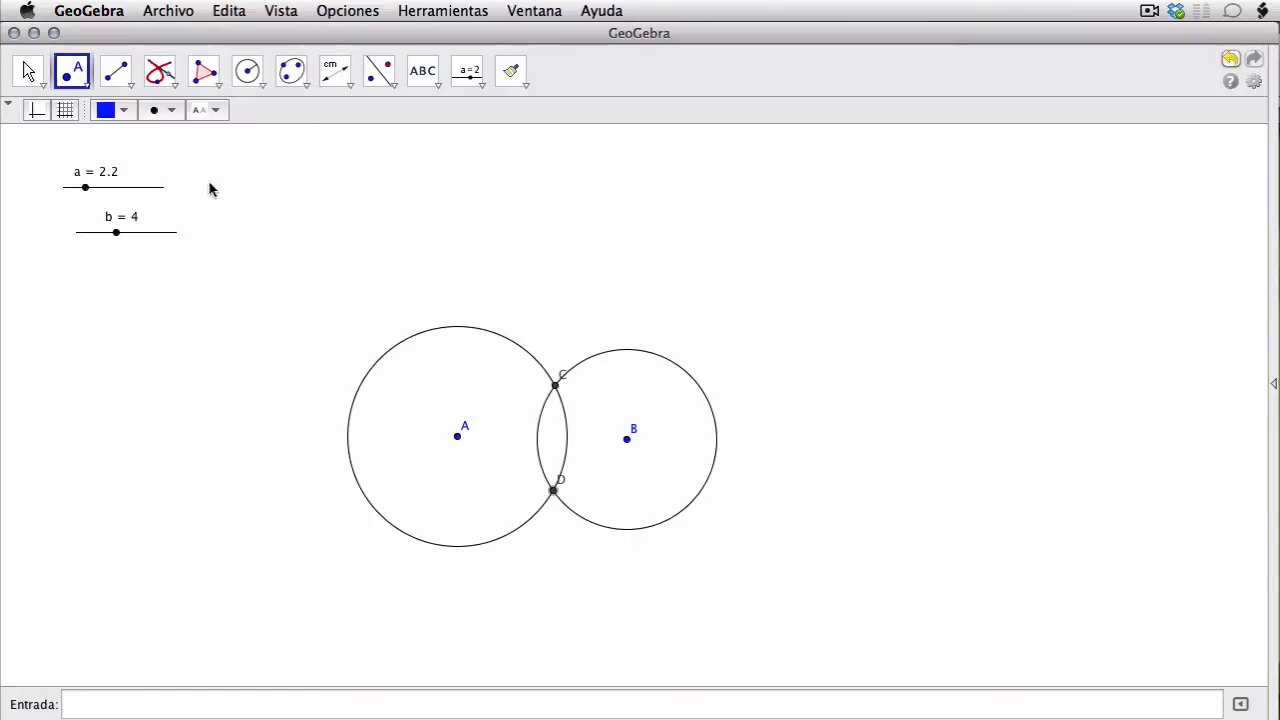
# - Create the loci of C and D driven by slider a, and set a to 1.4 and b to 6.1
pyautogui.click(30, 72)
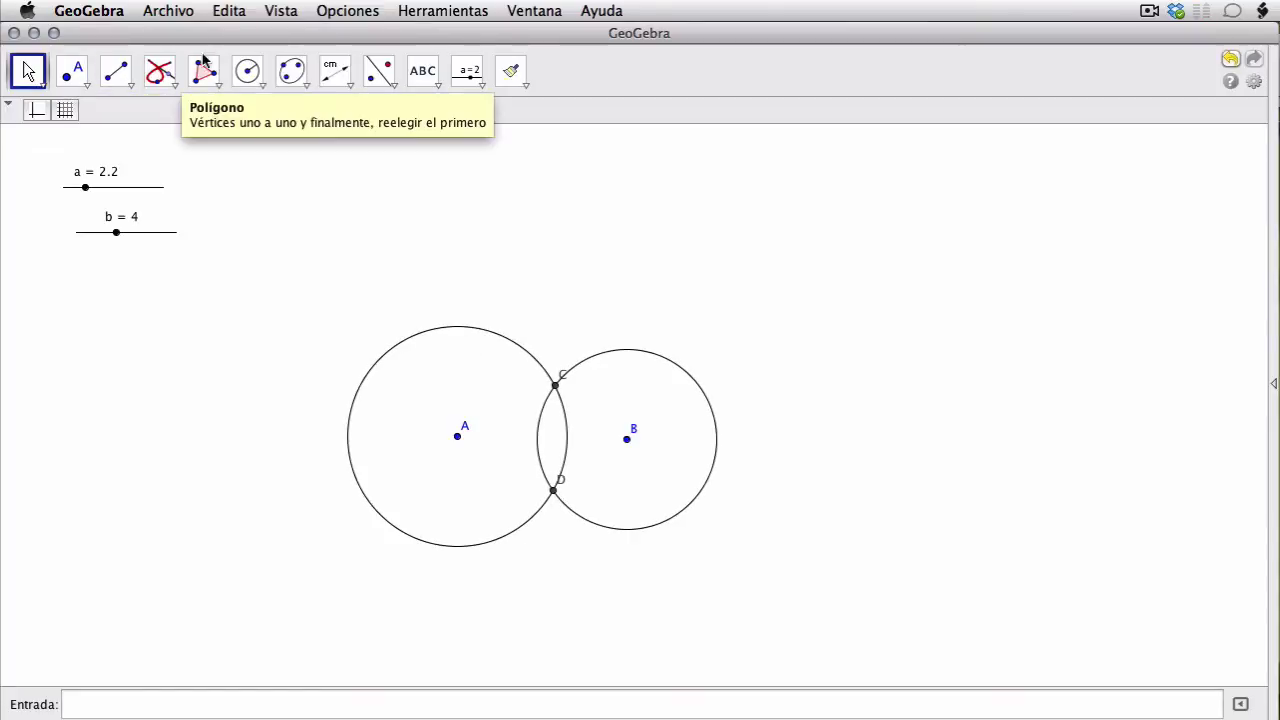
pyautogui.click(160, 70)
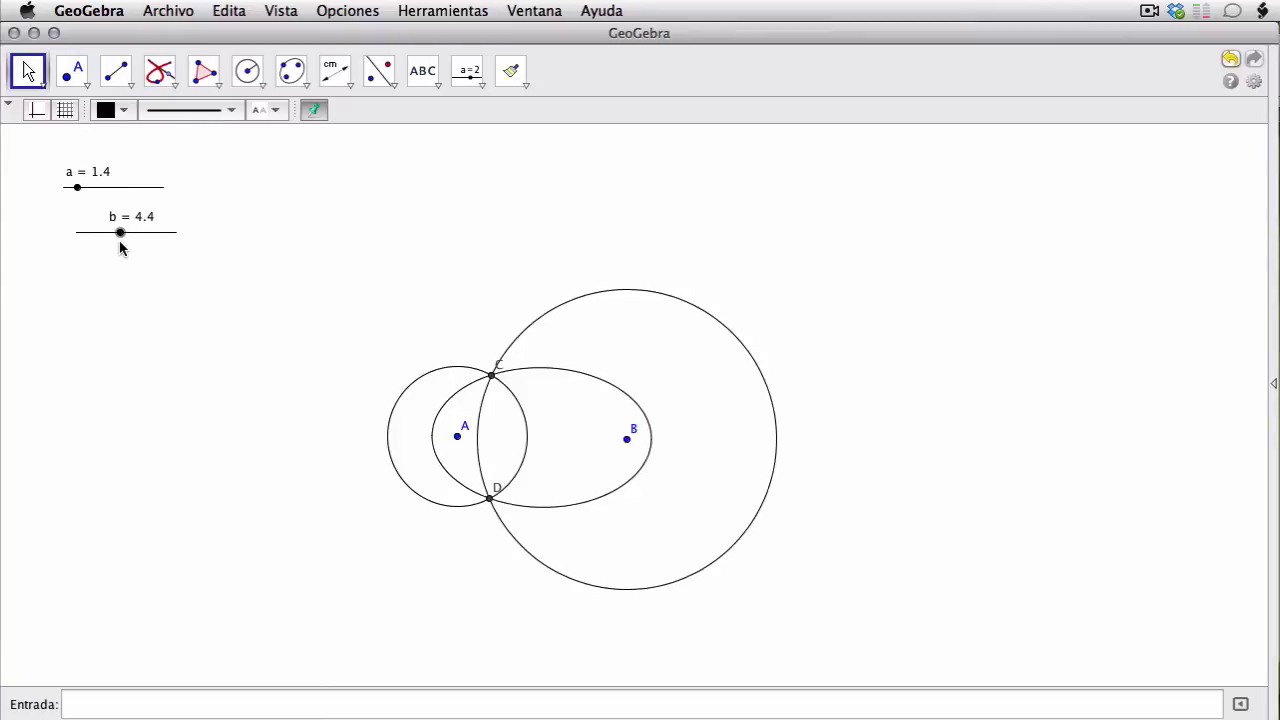
pyautogui.moveTo(120, 248); pyautogui.dragTo(137, 258)
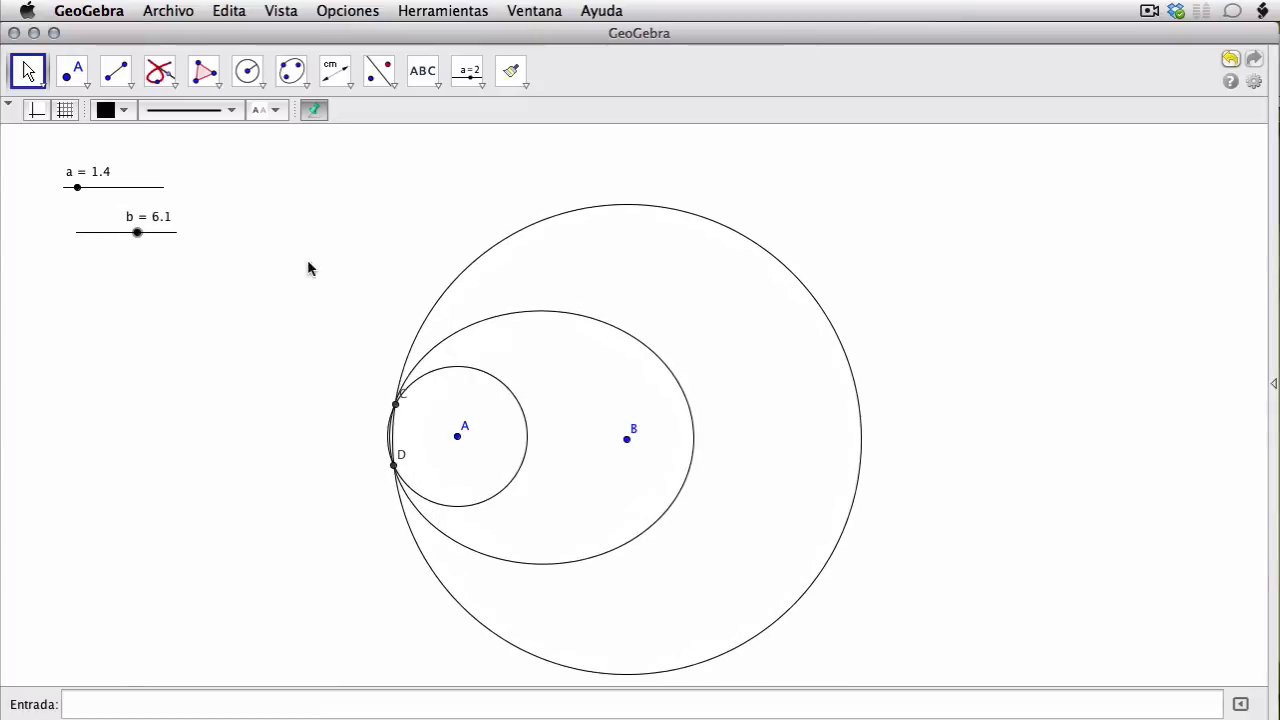
# - Move foci A and B slightly until they are level, and set slider a to 2.1
pyautogui.moveTo(458, 437); pyautogui.dragTo(433, 431)
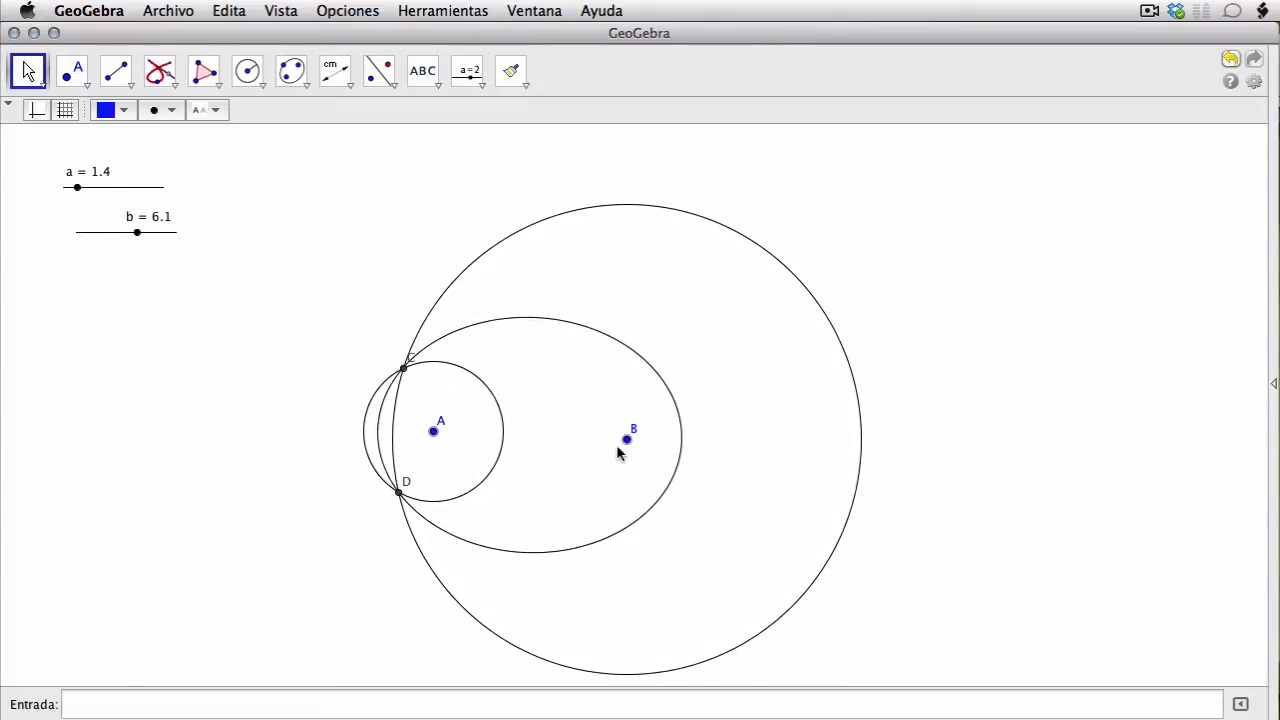
pyautogui.moveTo(627, 438); pyautogui.dragTo(629, 432)
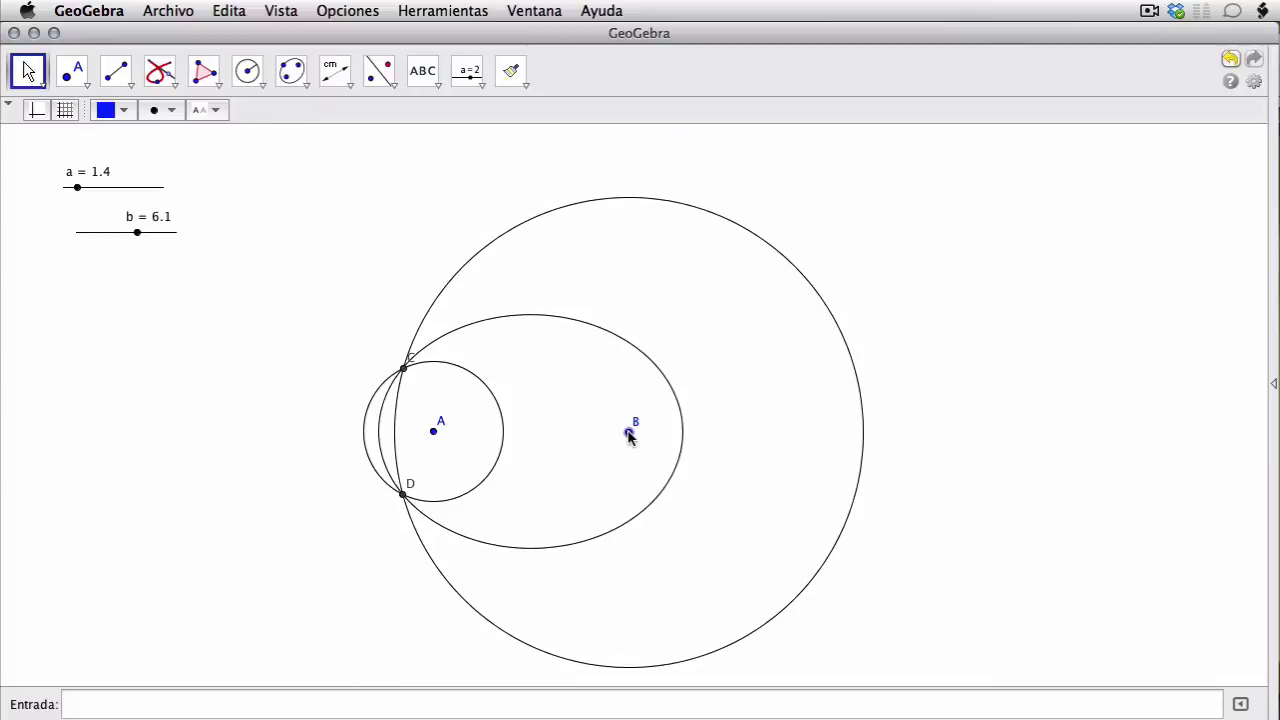
pyautogui.moveTo(79, 188)
pyautogui.mouseDown()
pyautogui.moveTo(120, 190)
pyautogui.moveTo(74, 196)
pyautogui.moveTo(84, 199)
pyautogui.mouseUp()
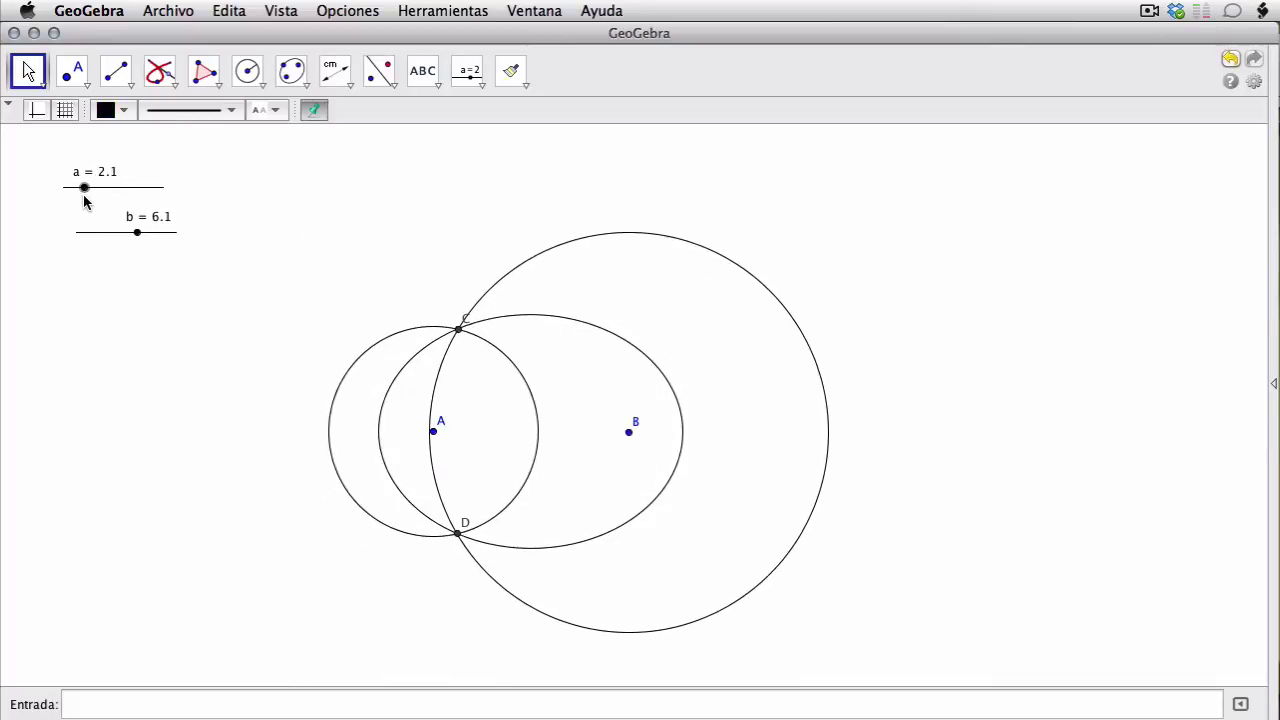
pyautogui.click(183, 333)
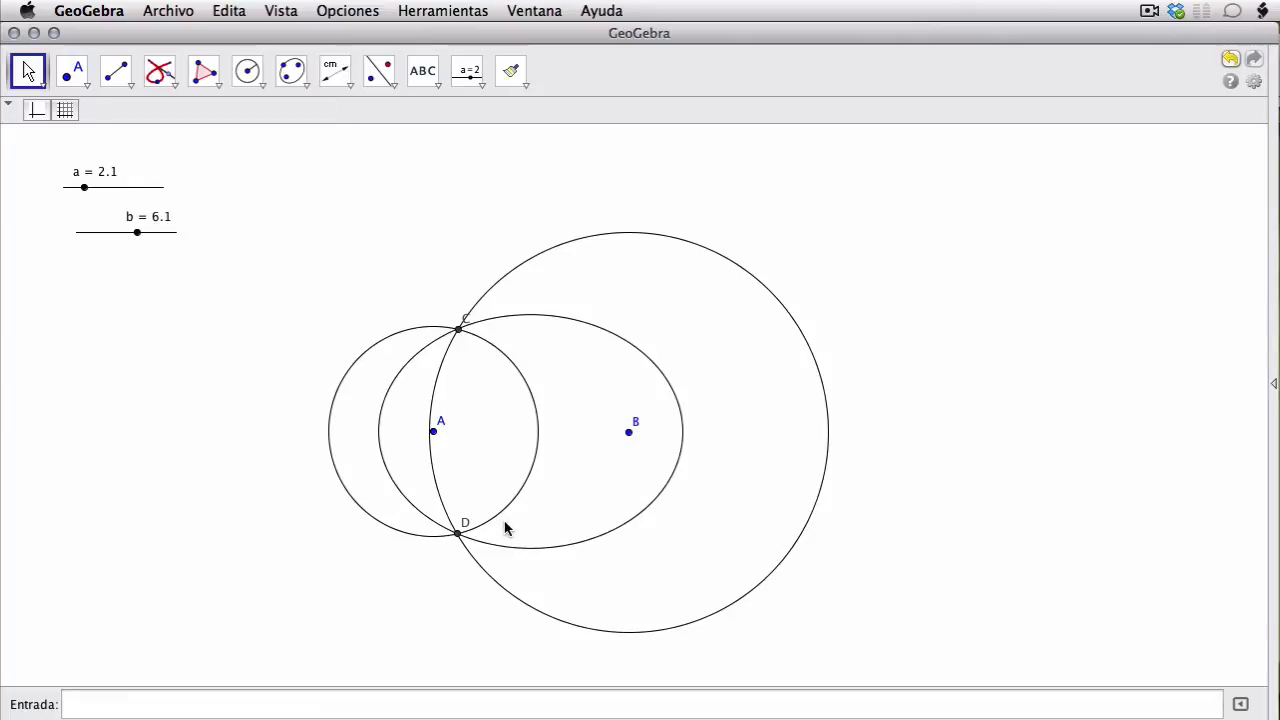
# - Replace the circles and loci with a horizontal ray from a new point C above A and B, hiding the ray's second point
pyautogui.click(116, 70)
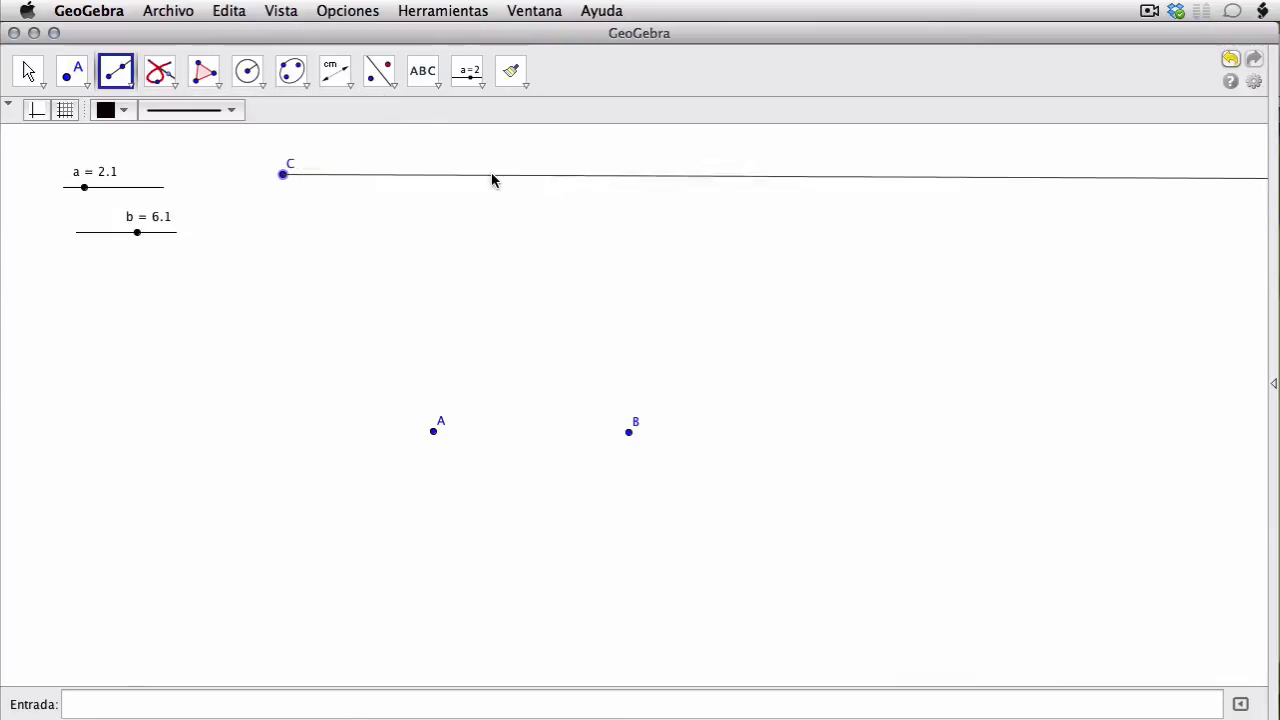
pyautogui.click(520, 176)
pyautogui.click(27, 70)
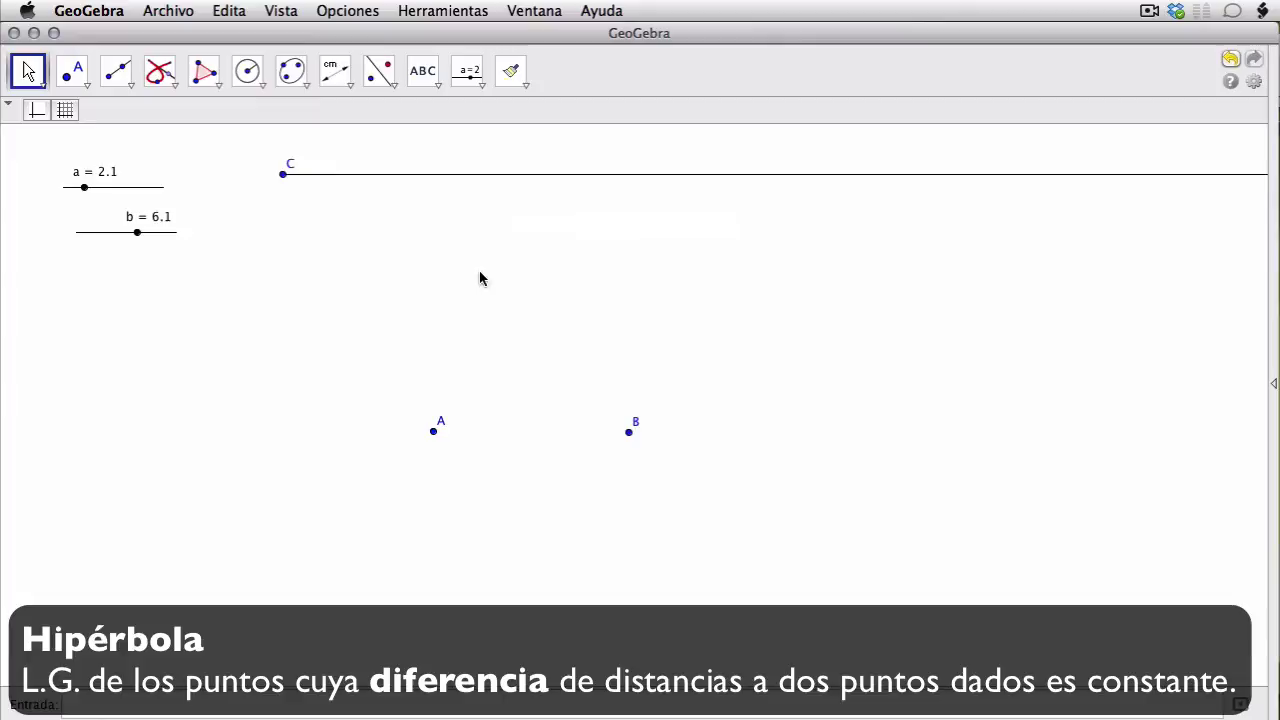
# - Place two points E and F on the ray, with E nearer to C
pyautogui.click(68, 72)
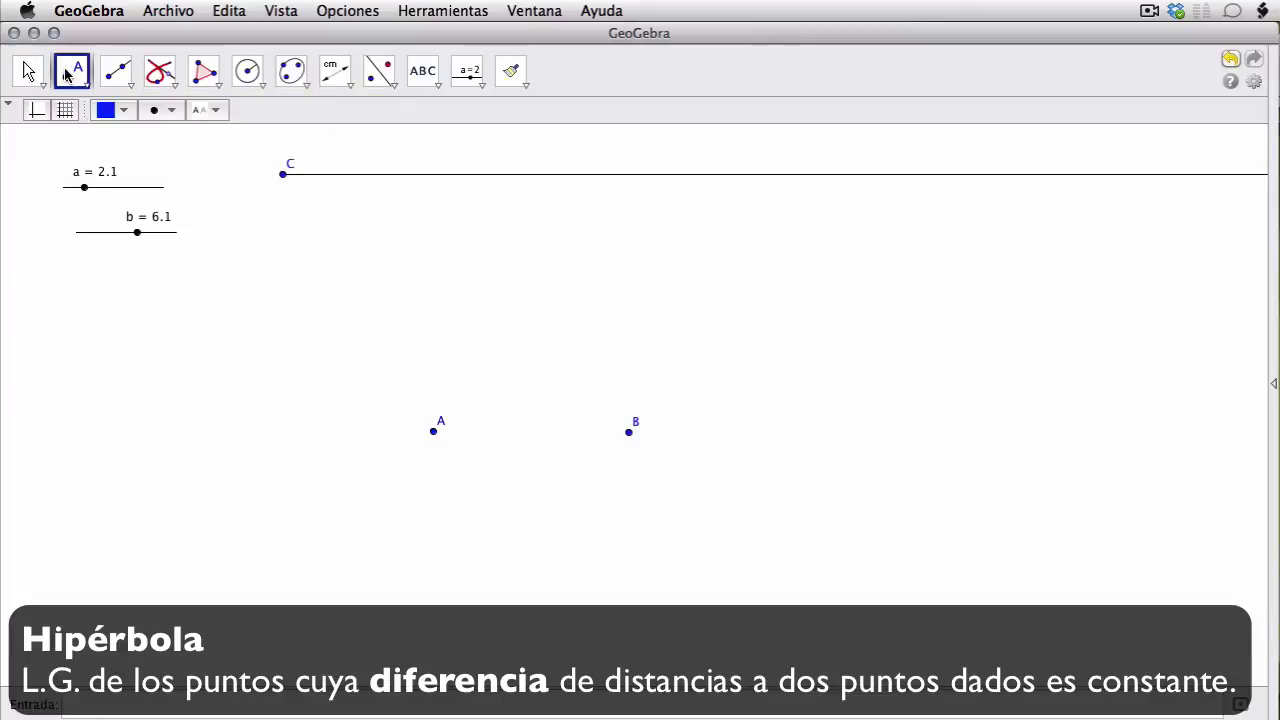
pyautogui.click(376, 175)
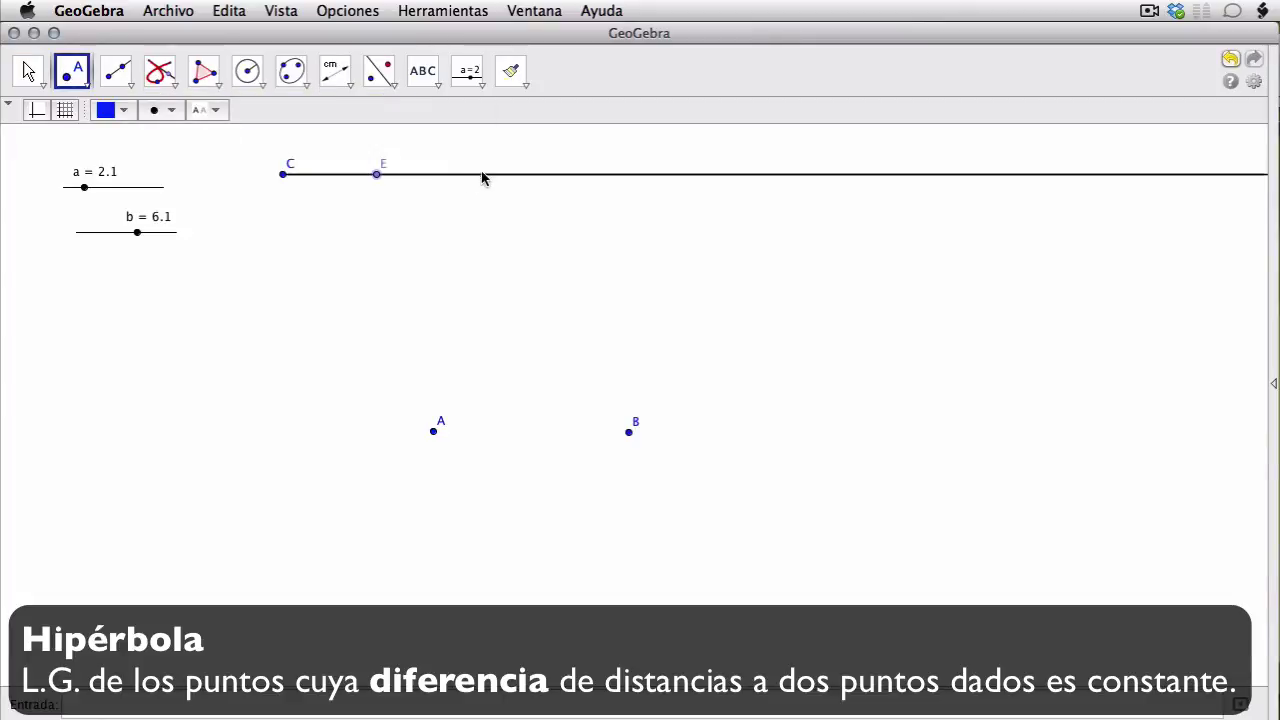
pyautogui.click(511, 175)
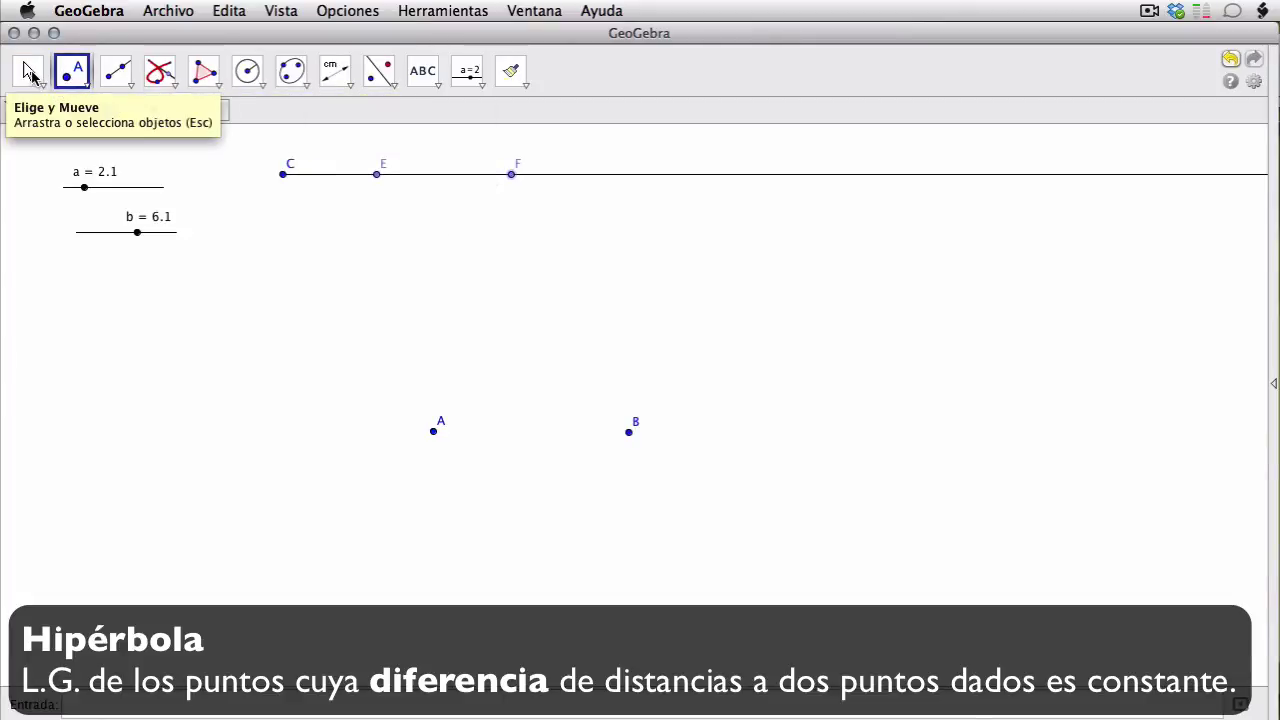
# - Move E closer to C and slide F farther out along the ray
pyautogui.click(28, 72)
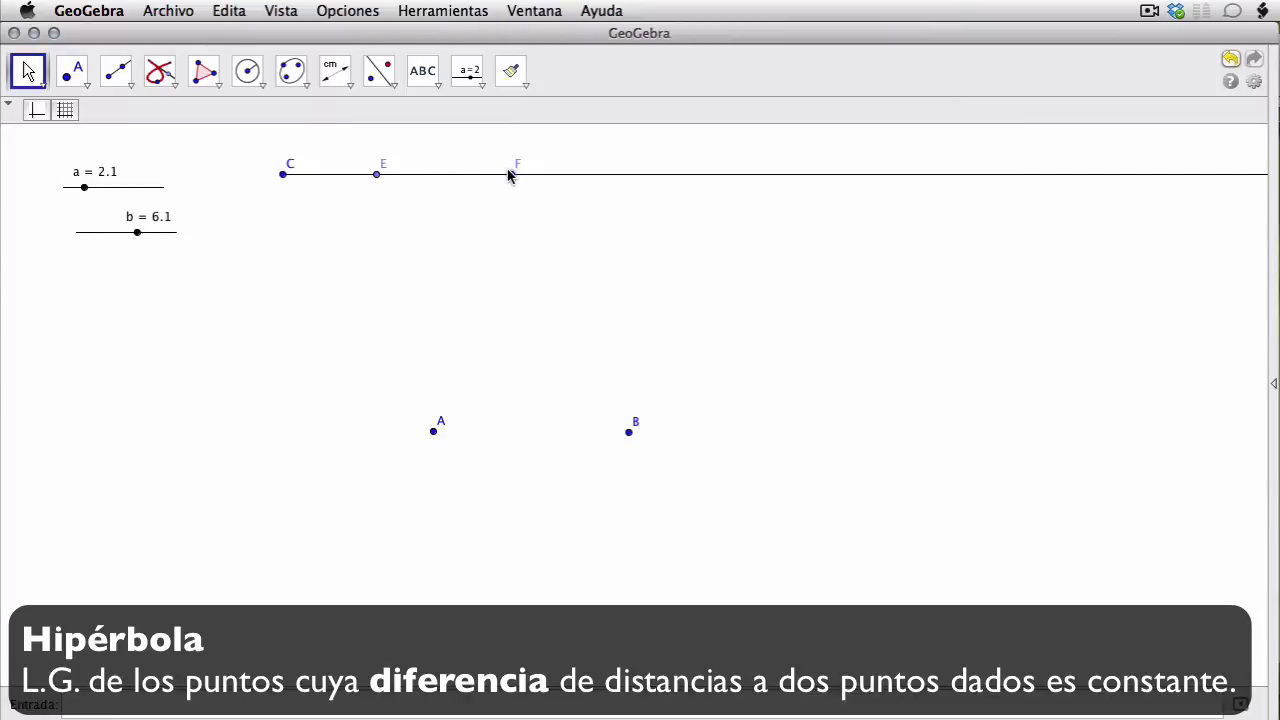
pyautogui.moveTo(375, 177); pyautogui.dragTo(354, 220)
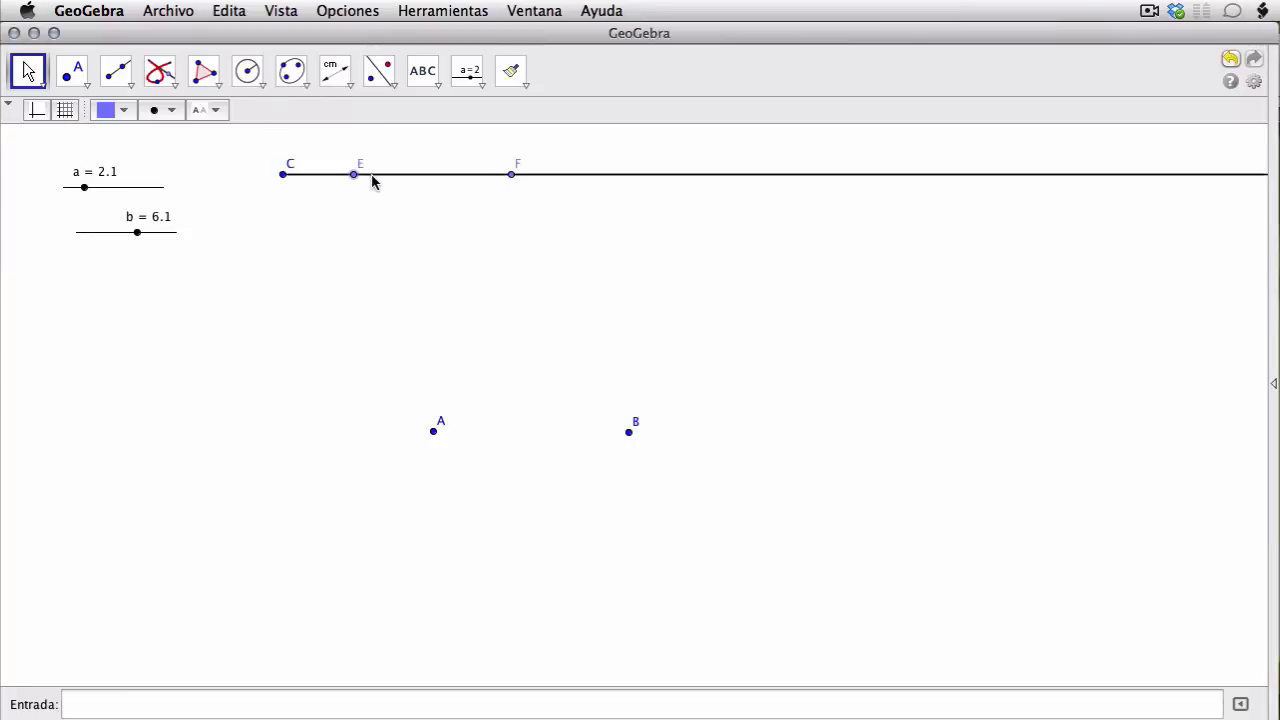
pyautogui.moveTo(355, 180); pyautogui.dragTo(359, 180)
pyautogui.moveTo(514, 180); pyautogui.dragTo(619, 180)
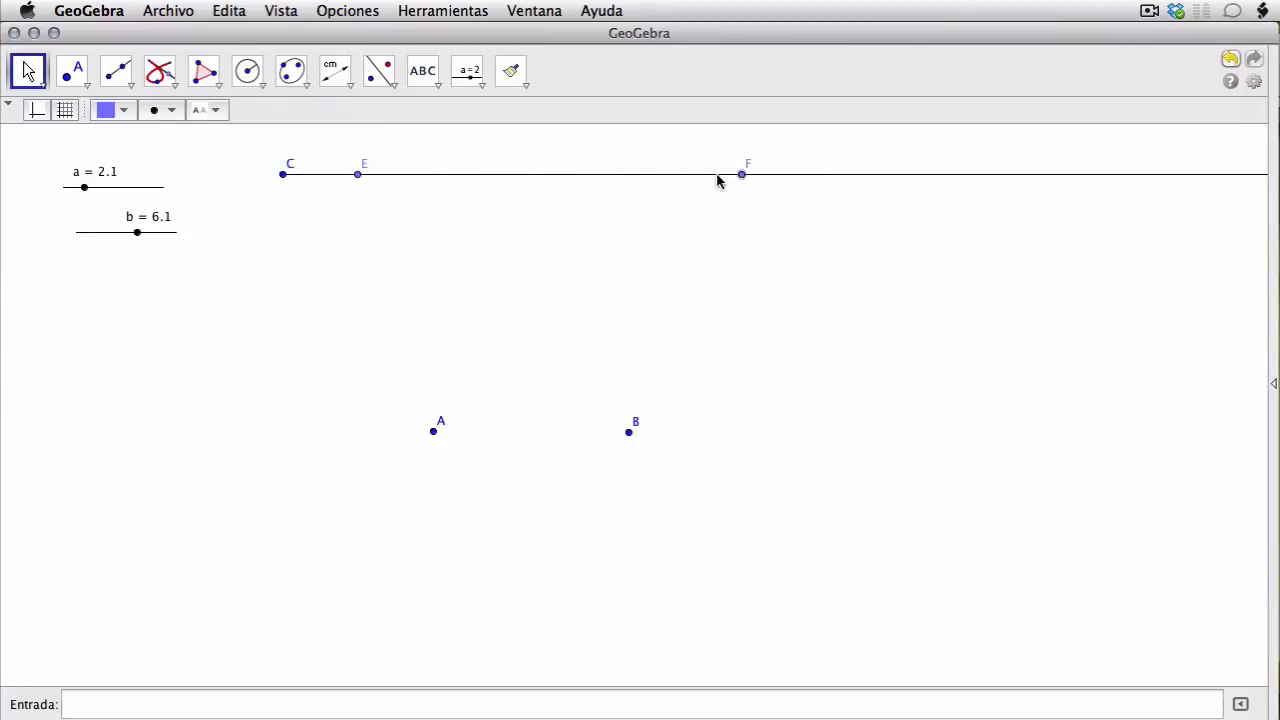
# - Slide F back along the ray to bring it closer to E
pyautogui.moveTo(445, 177); pyautogui.dragTo(553, 225)
pyautogui.moveTo(549, 183); pyautogui.dragTo(531, 183)
pyautogui.moveTo(241, 211); pyautogui.dragTo(386, 146)
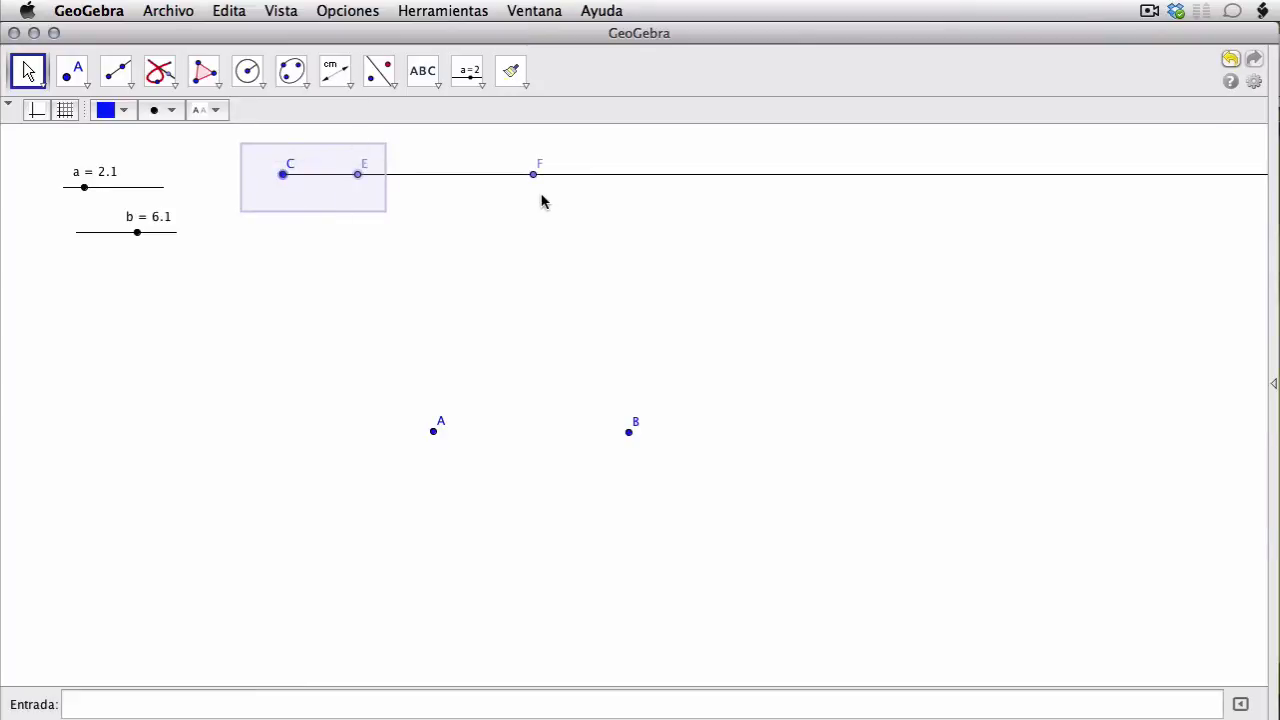
pyautogui.moveTo(534, 177); pyautogui.dragTo(573, 213)
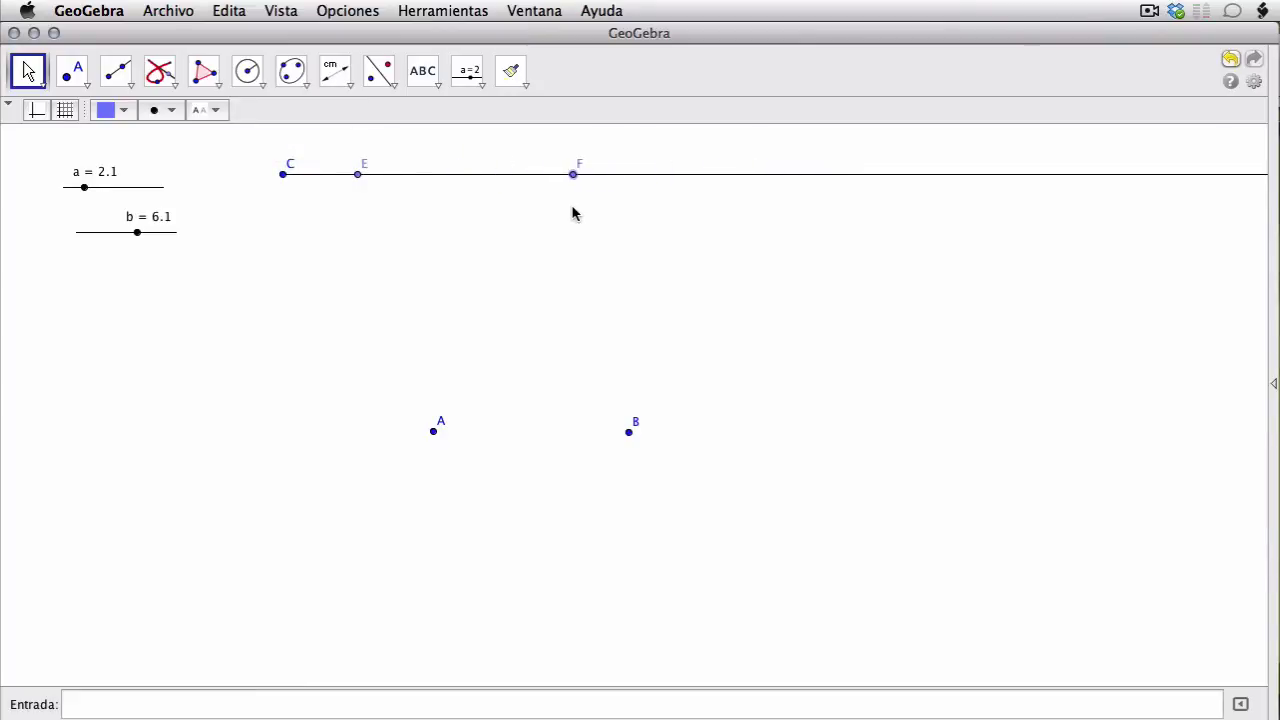
# - Construct compass circles of radius CF around A and EF around B, create their intersections' loci driven by F, and move F farther out
pyautogui.click(247, 76)
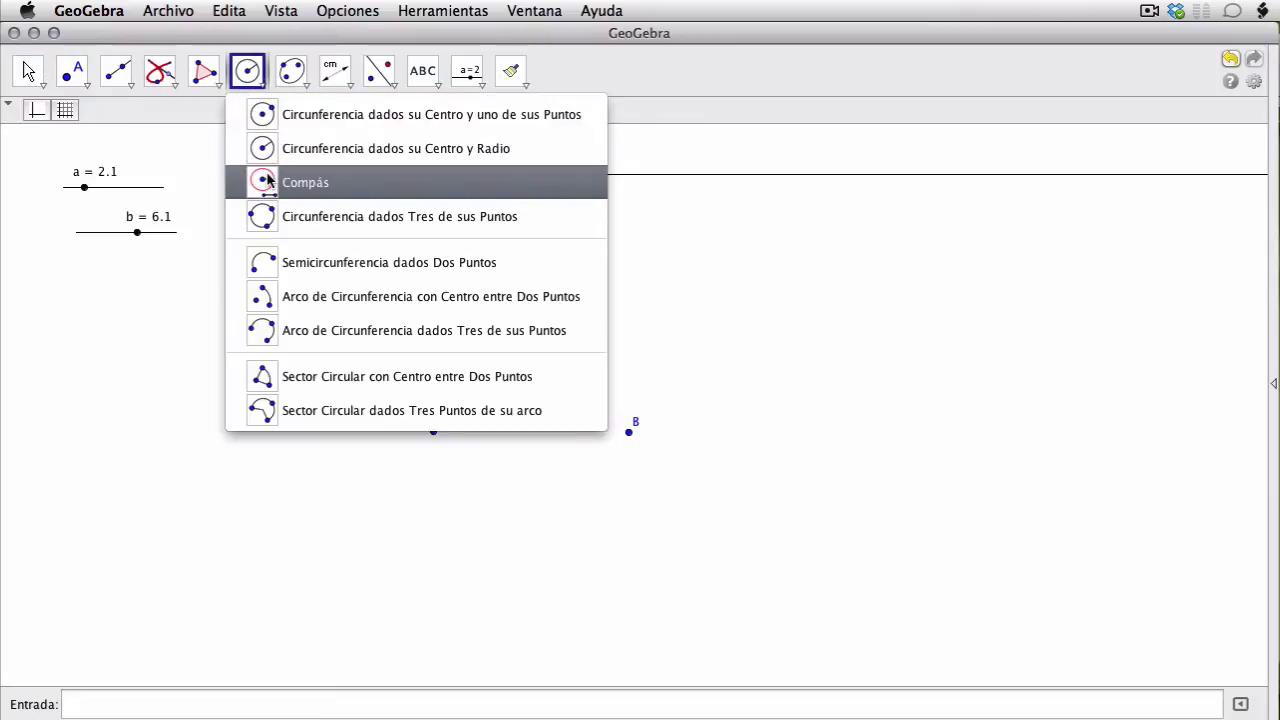
pyautogui.click(308, 178)
pyautogui.click(283, 175)
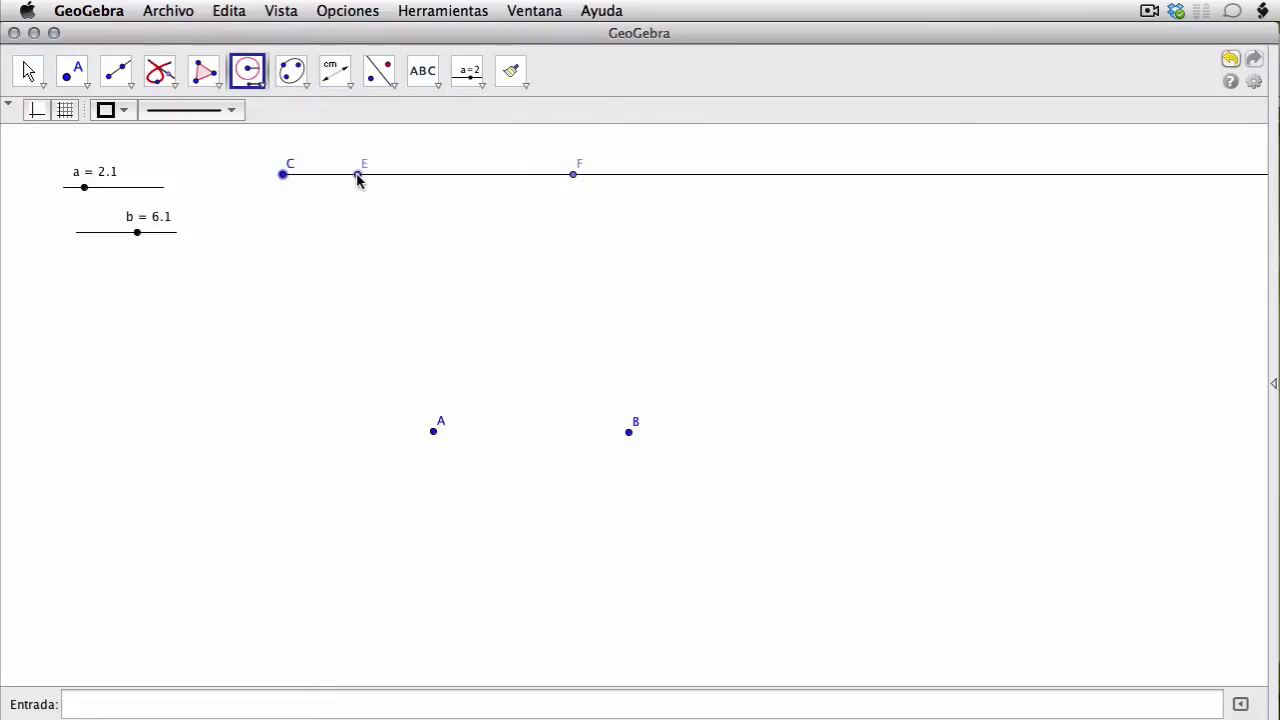
pyautogui.click(572, 176)
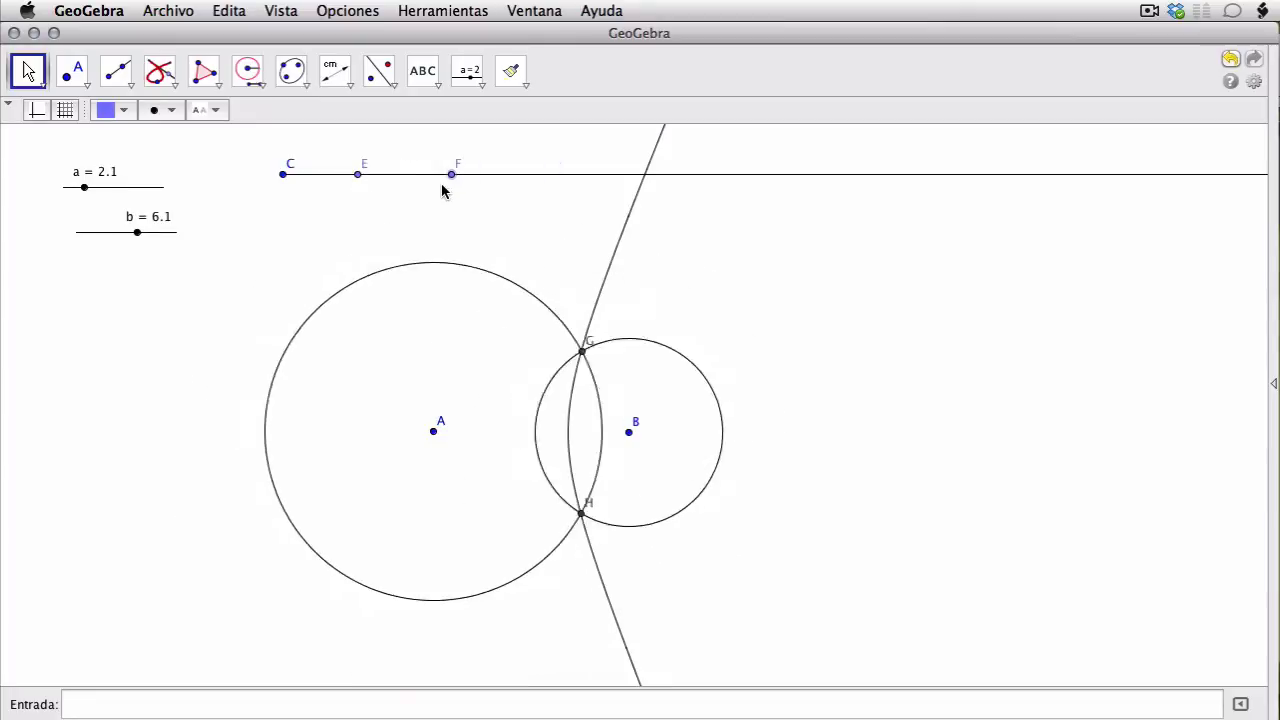
pyautogui.moveTo(444, 190); pyautogui.dragTo(518, 206)
pyautogui.click(385, 263)
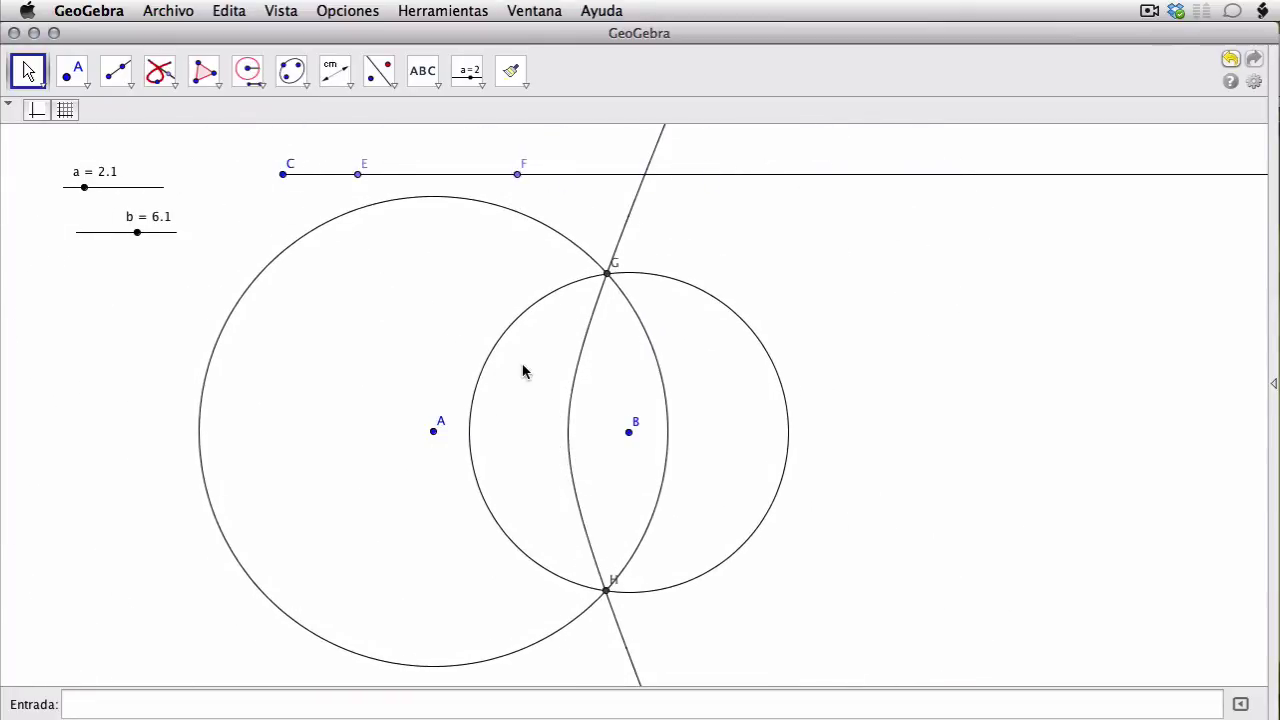
# - Draw compass circles with radius CF centred on B and radius EF centred on A
pyautogui.click(248, 70)
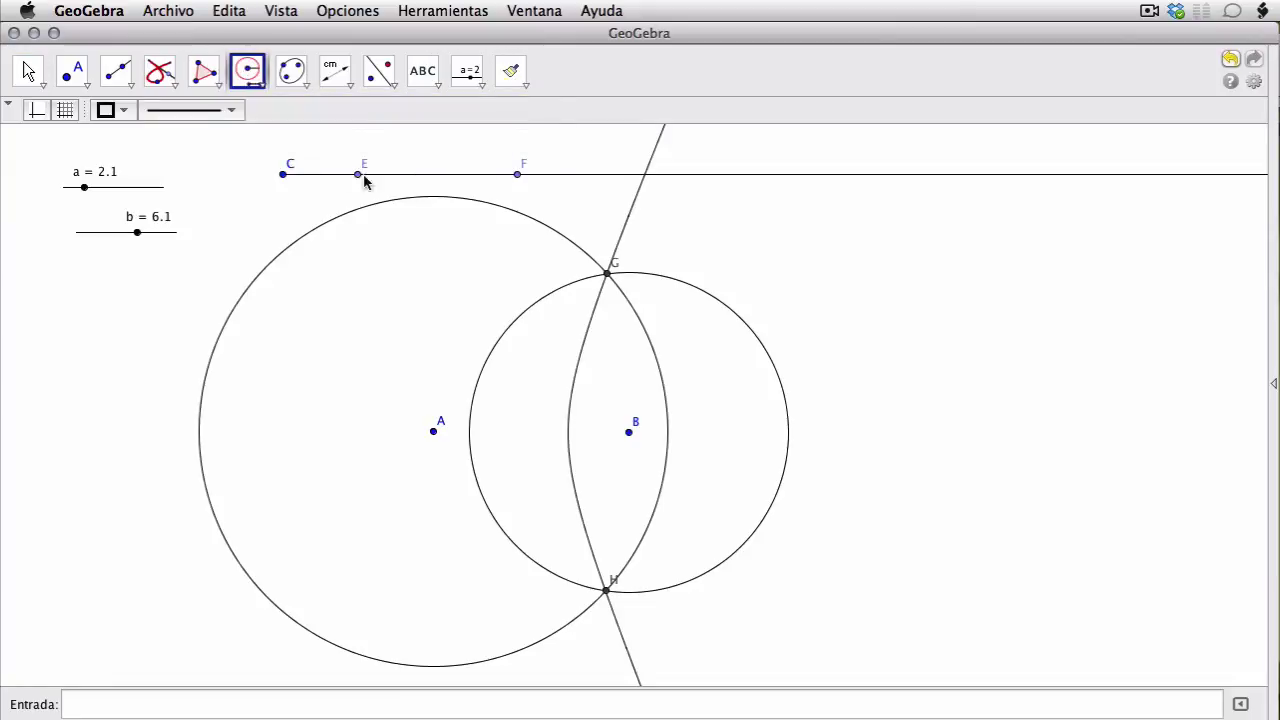
pyautogui.click(283, 177)
pyautogui.click(519, 176)
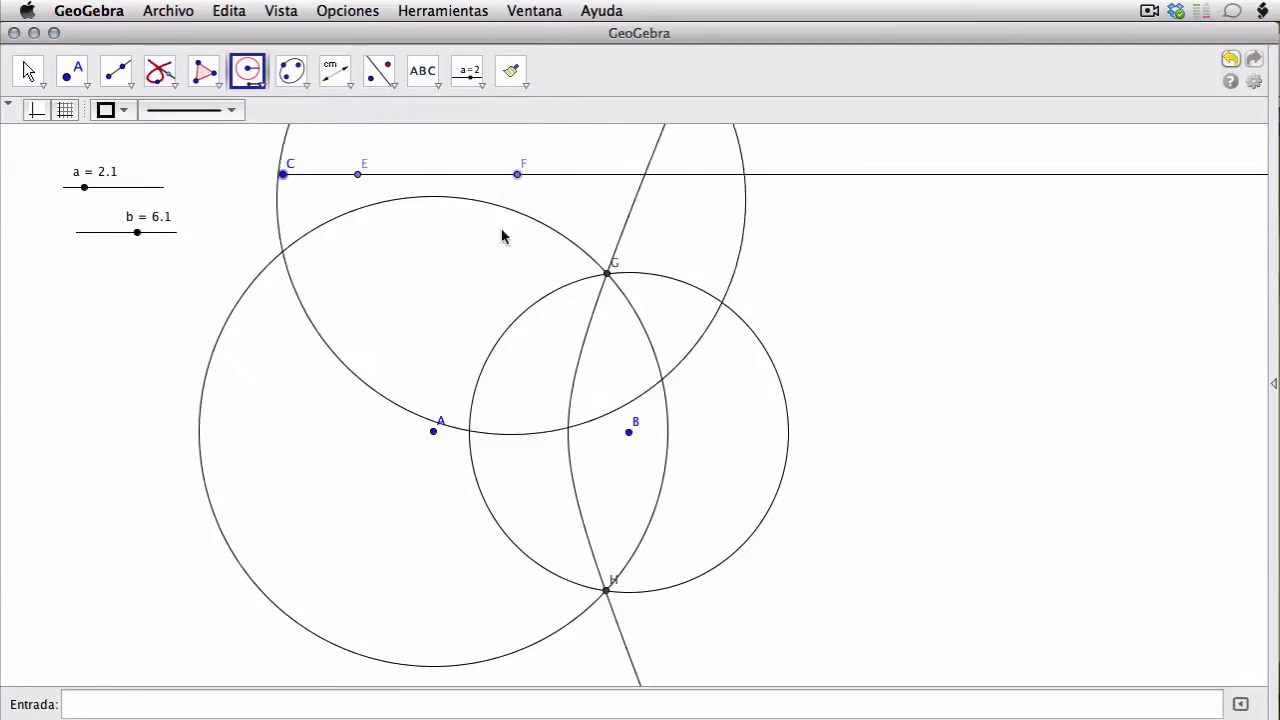
pyautogui.click(630, 432)
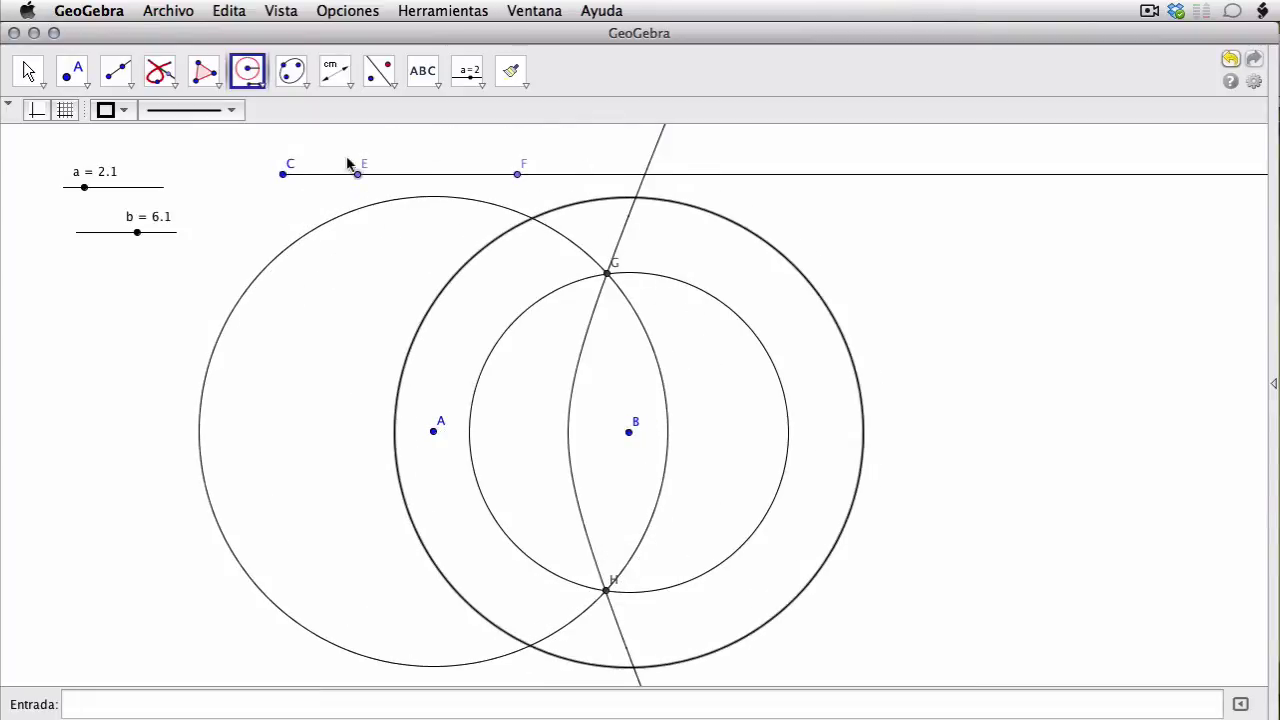
pyautogui.click(358, 175)
pyautogui.click(517, 175)
pyautogui.click(629, 432)
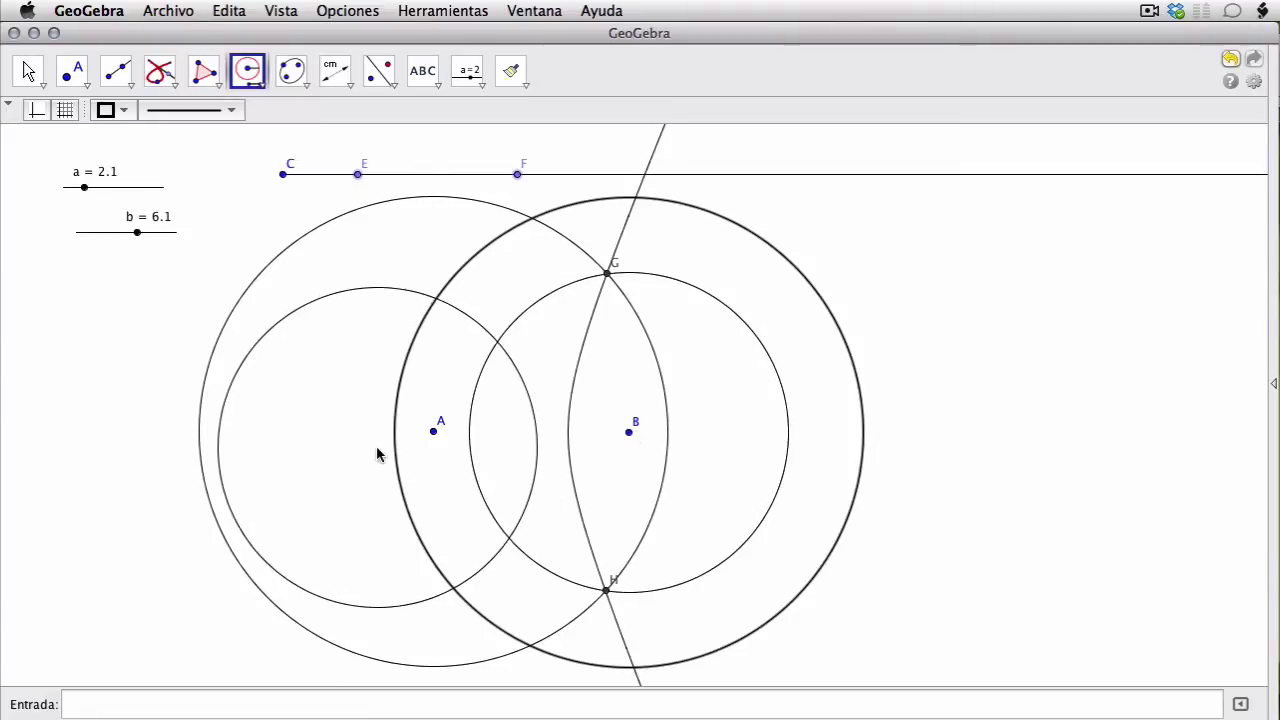
pyautogui.click(433, 432)
# - Mark both intersections of the two new circles and create their loci driven by point F
pyautogui.click(80, 84)
pyautogui.click(454, 274)
pyautogui.click(456, 594)
pyautogui.click(159, 70)
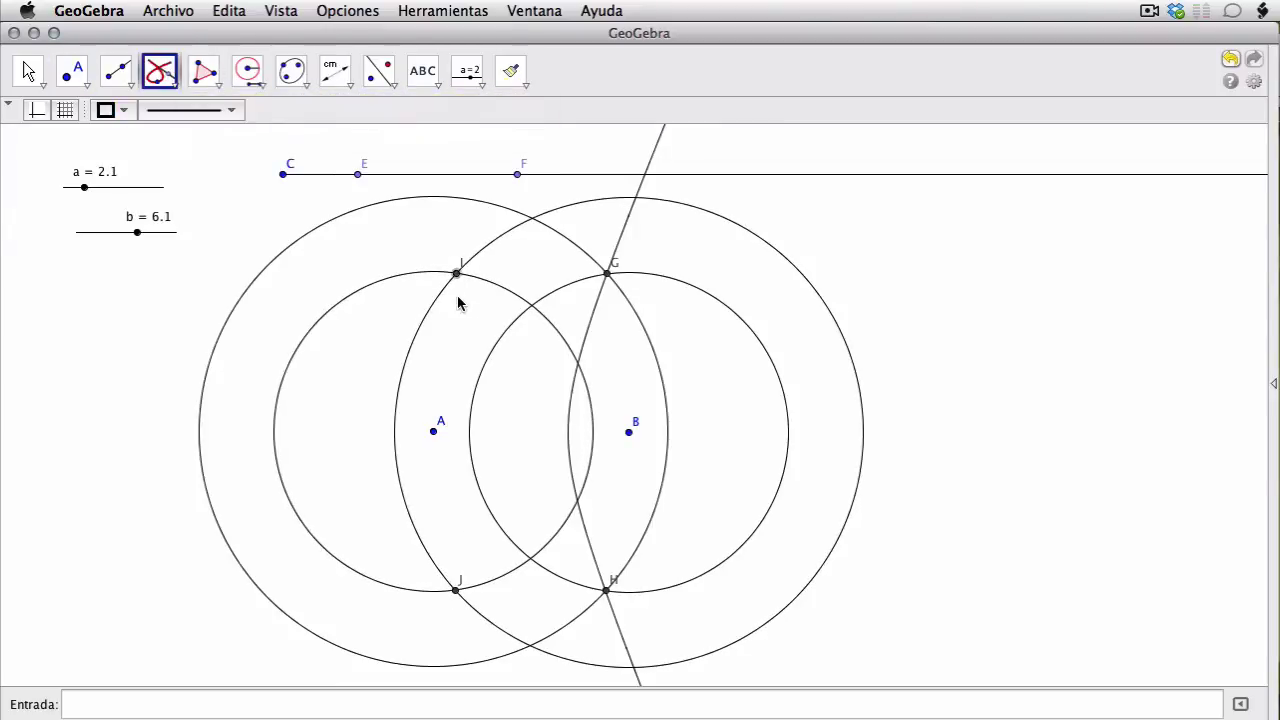
pyautogui.click(453, 276)
pyautogui.click(521, 176)
pyautogui.click(456, 590)
pyautogui.click(516, 174)
# - Slide F far out along the ray and back toward E to vary the circles
pyautogui.click(28, 72)
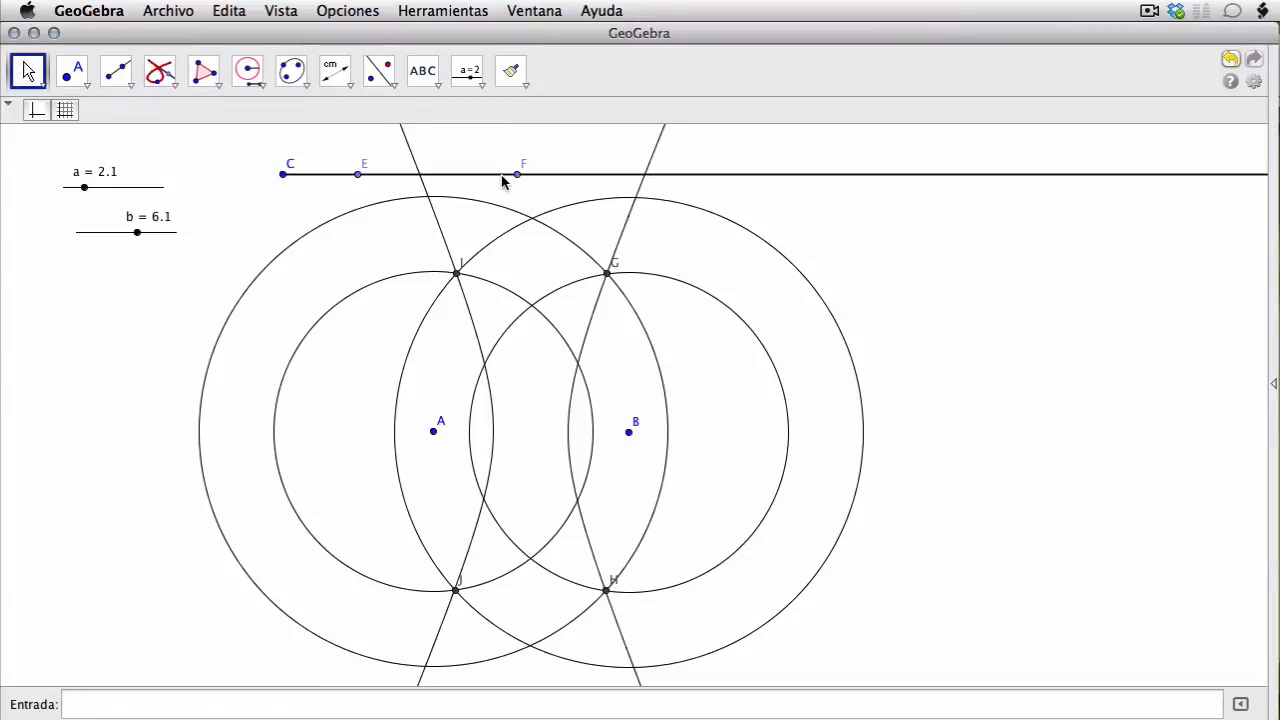
pyautogui.moveTo(517, 176); pyautogui.dragTo(754, 200)
pyautogui.moveTo(697, 250); pyautogui.dragTo(483, 289)
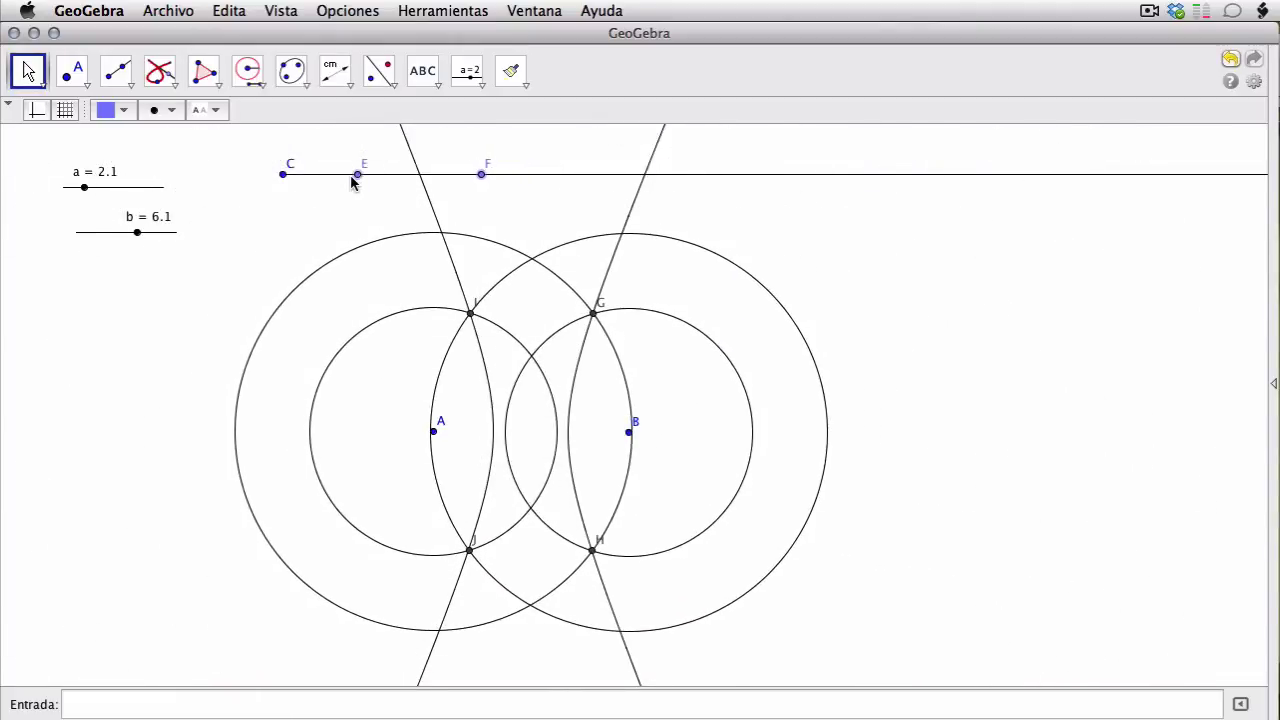
# - Move E farther from C along the ray and shift F slightly outward
pyautogui.click(280, 157)
pyautogui.moveTo(279, 152); pyautogui.dragTo(403, 222)
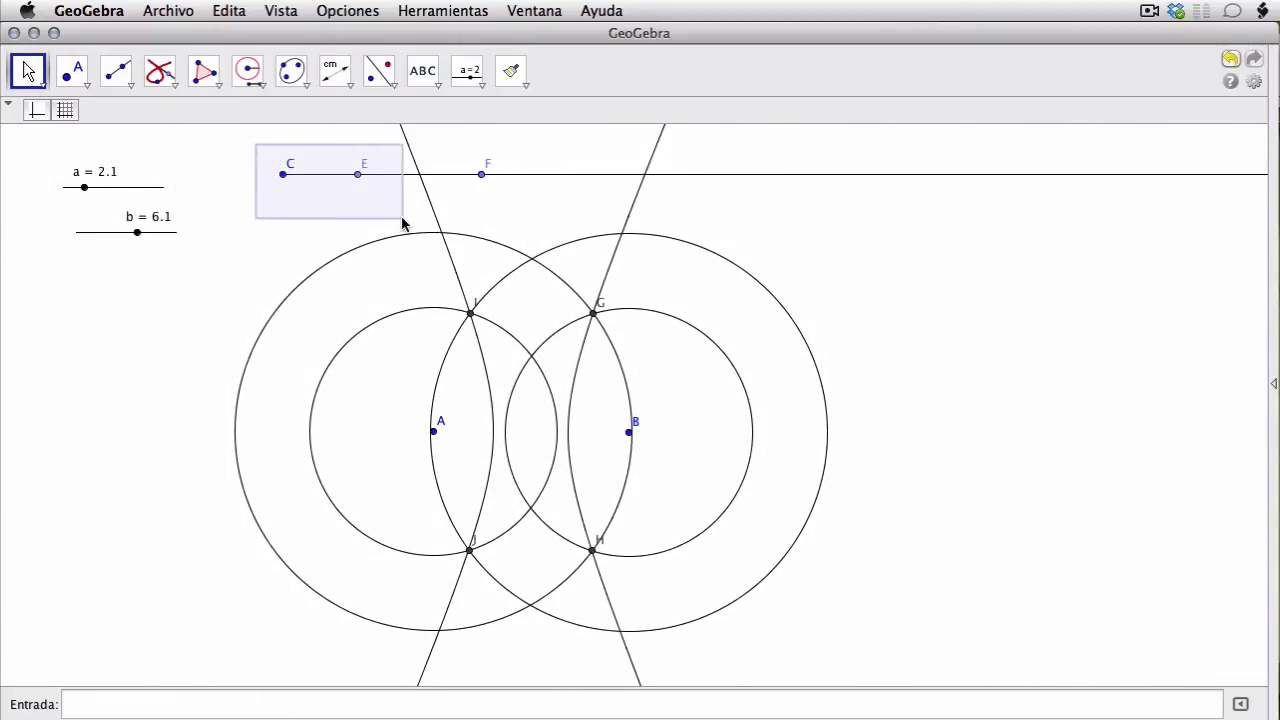
pyautogui.click(210, 204)
pyautogui.moveTo(245, 142); pyautogui.dragTo(356, 198)
pyautogui.click(328, 218)
pyautogui.moveTo(388, 204); pyautogui.dragTo(406, 223)
pyautogui.click(515, 207)
pyautogui.moveTo(484, 176); pyautogui.dragTo(514, 240)
pyautogui.click(513, 335)
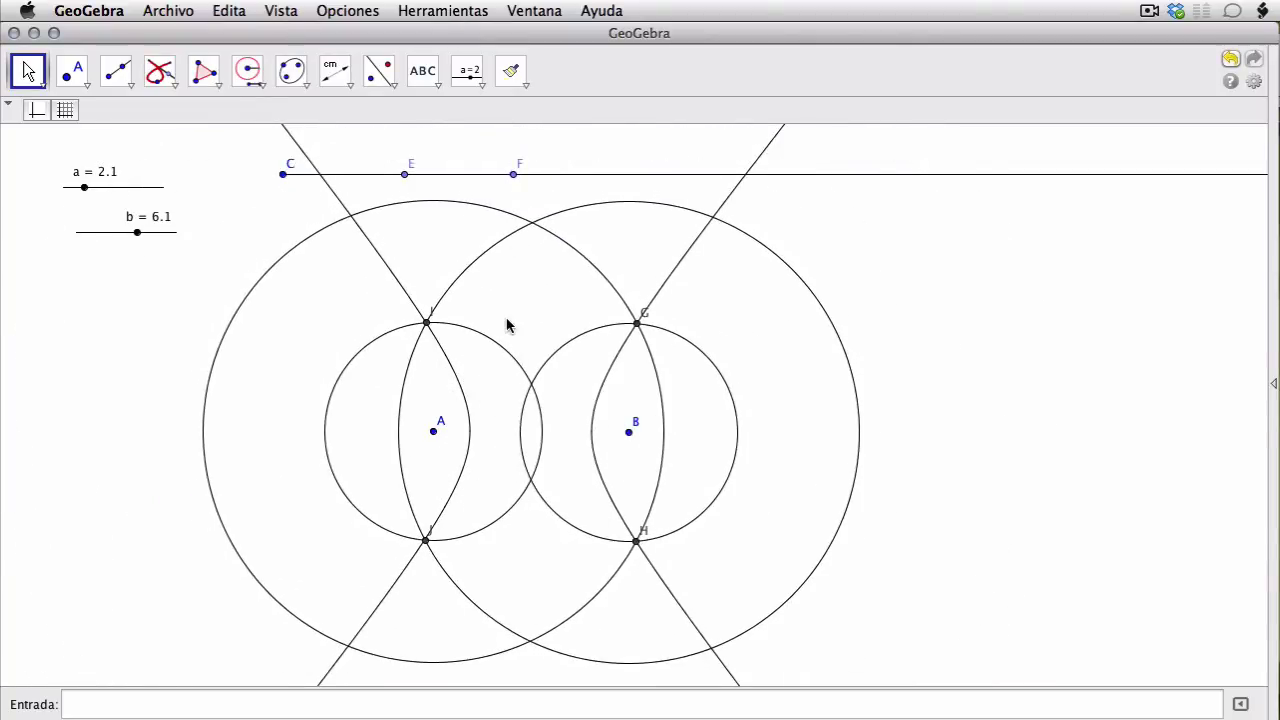
# - Move focus B closer to A and bring E slightly closer to C to reshape the hyperbola
pyautogui.moveTo(630, 443)
pyautogui.mouseDown()
pyautogui.moveTo(558, 443)
pyautogui.moveTo(692, 443)
pyautogui.moveTo(460, 436)
pyautogui.moveTo(588, 434)
pyautogui.mouseUp()
pyautogui.moveTo(410, 402)
pyautogui.mouseDown()
pyautogui.moveTo(570, 460)
pyautogui.moveTo(614, 460)
pyautogui.mouseUp()
pyautogui.click(634, 417)
pyautogui.moveTo(412, 178); pyautogui.dragTo(378, 183)
pyautogui.click(617, 452)
pyautogui.moveTo(589, 432)
pyautogui.mouseDown()
pyautogui.moveTo(609, 431)
pyautogui.moveTo(579, 433)
pyautogui.mouseUp()
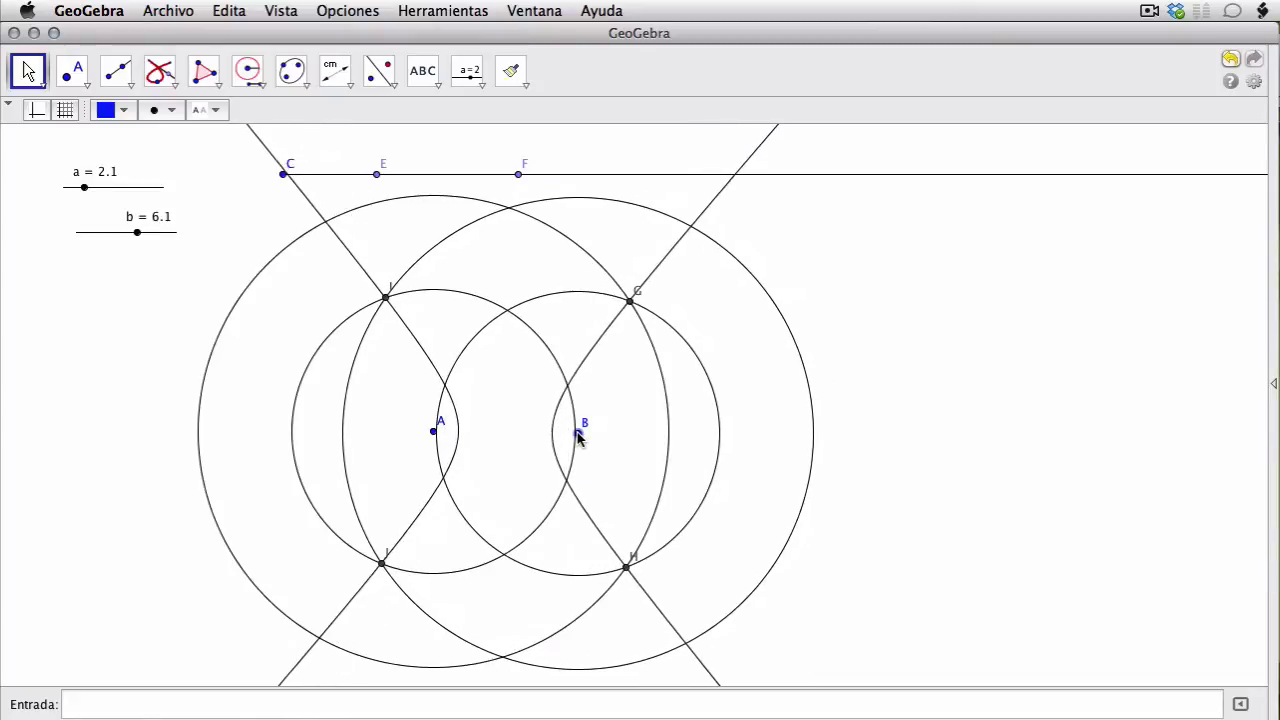
# - Delete the ray construction, keeping only A, B and the sliders, and set a to 3.3 and b to 6.3
pyautogui.moveTo(272, 202); pyautogui.dragTo(570, 150)
pyautogui.press('Delete')
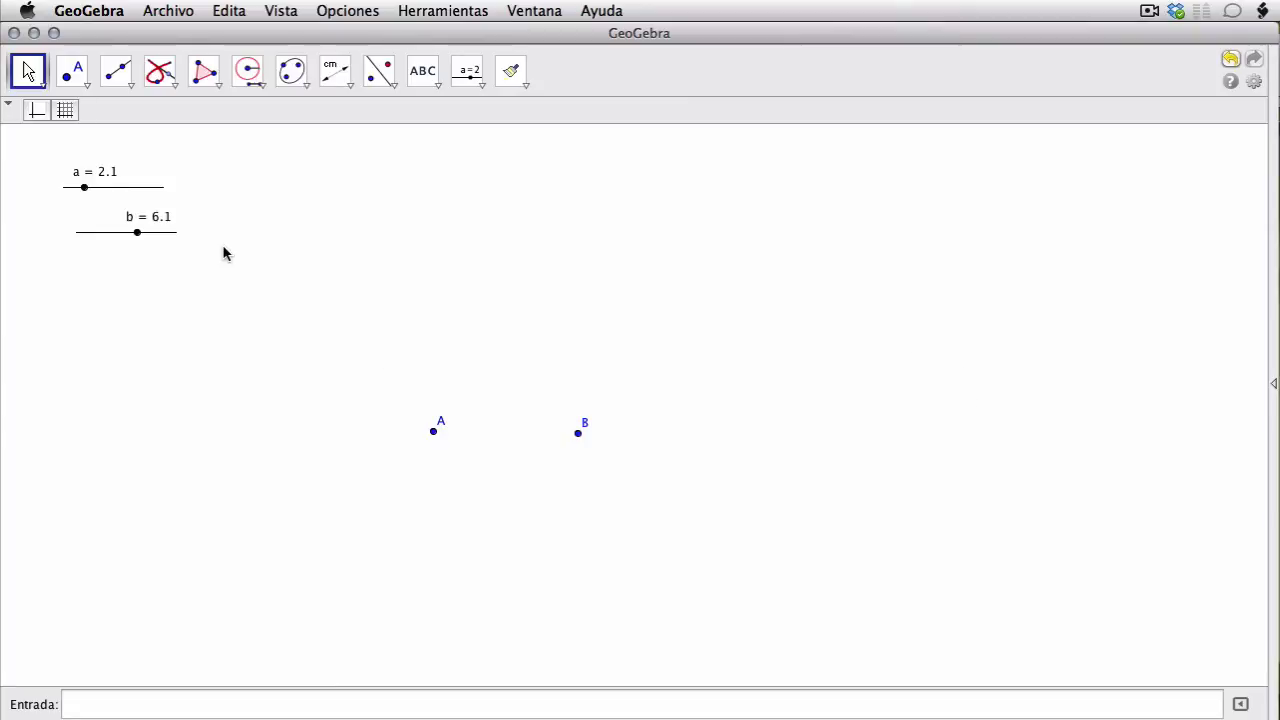
pyautogui.moveTo(91, 194)
pyautogui.mouseDown()
pyautogui.moveTo(120, 192)
pyautogui.moveTo(96, 192)
pyautogui.mouseUp()
pyautogui.moveTo(143, 246); pyautogui.dragTo(137, 243)
pyautogui.click(146, 305)
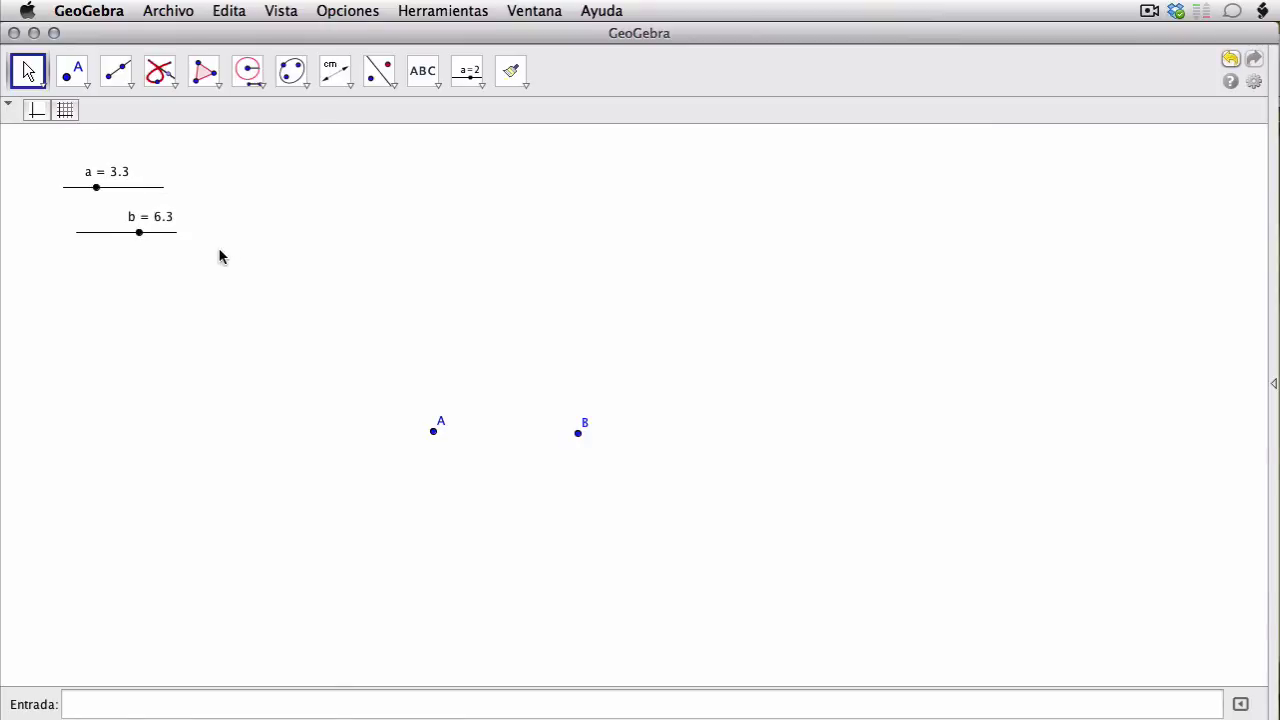
pyautogui.click(165, 82)
pyautogui.moveTo(253, 87)
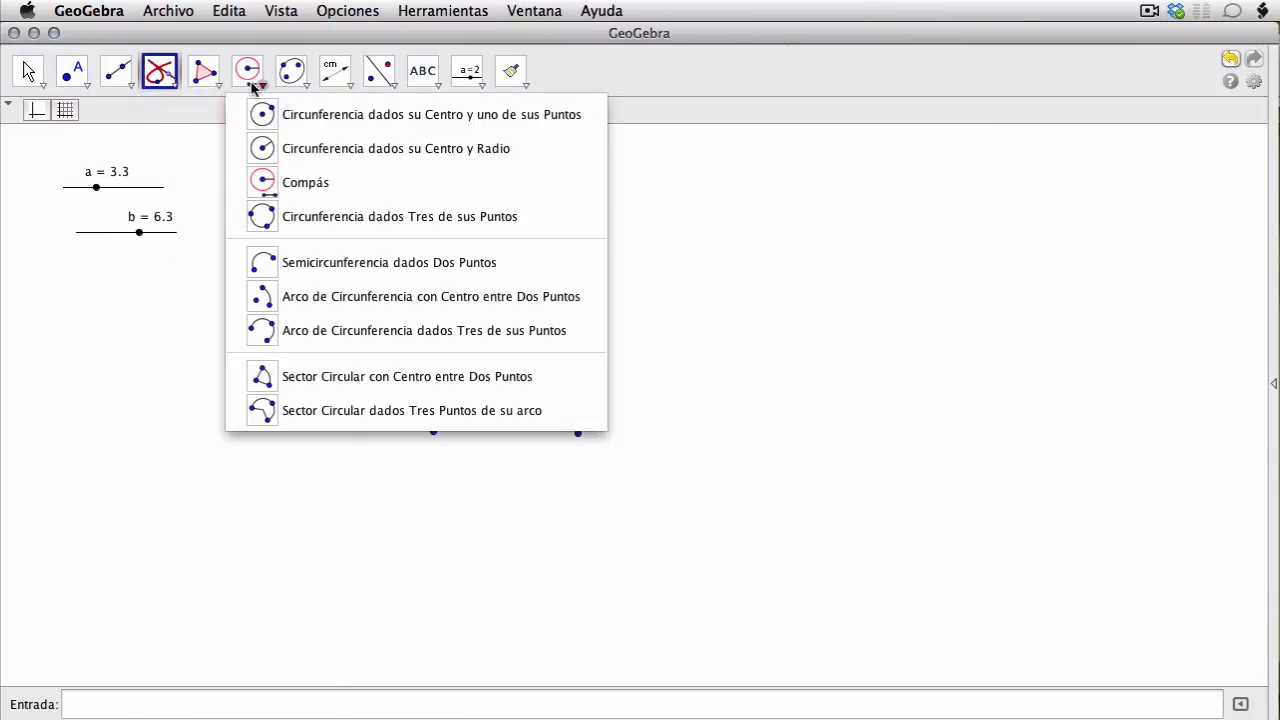
pyautogui.click(30, 76)
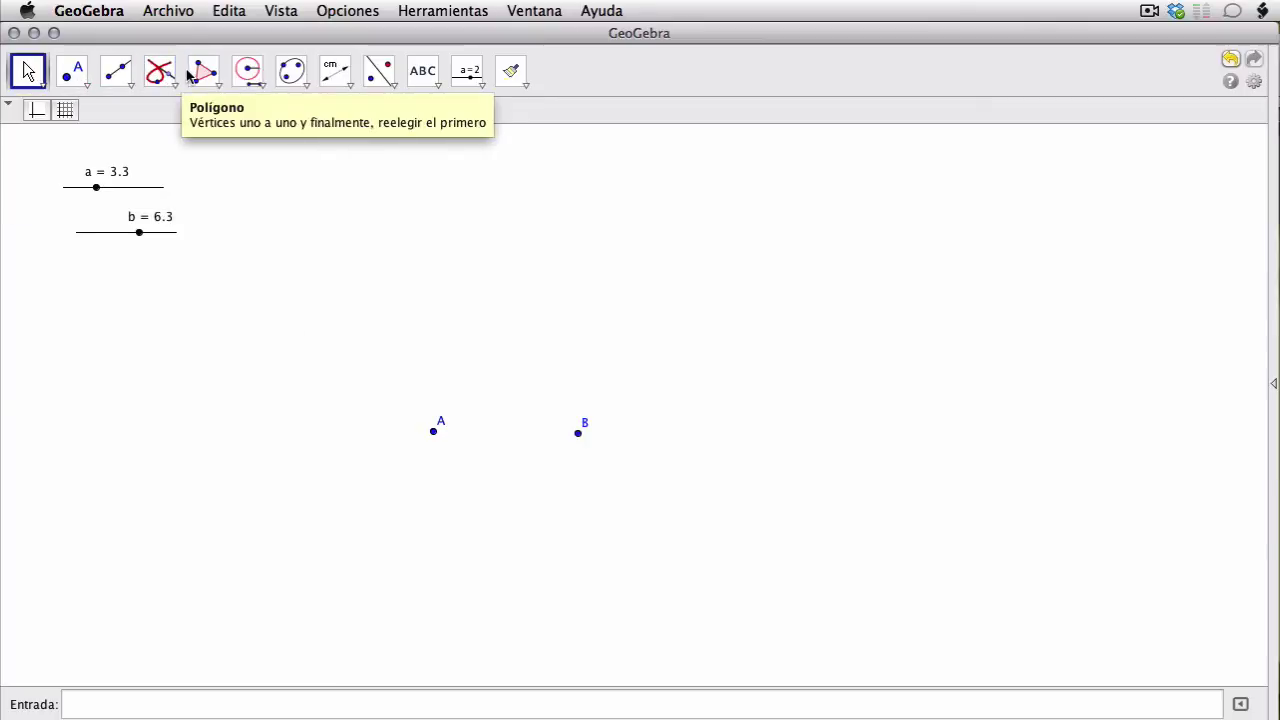
# - Draw a circle of radius b centred on A and a circle of radius b-a centred on B
pyautogui.click(248, 76)
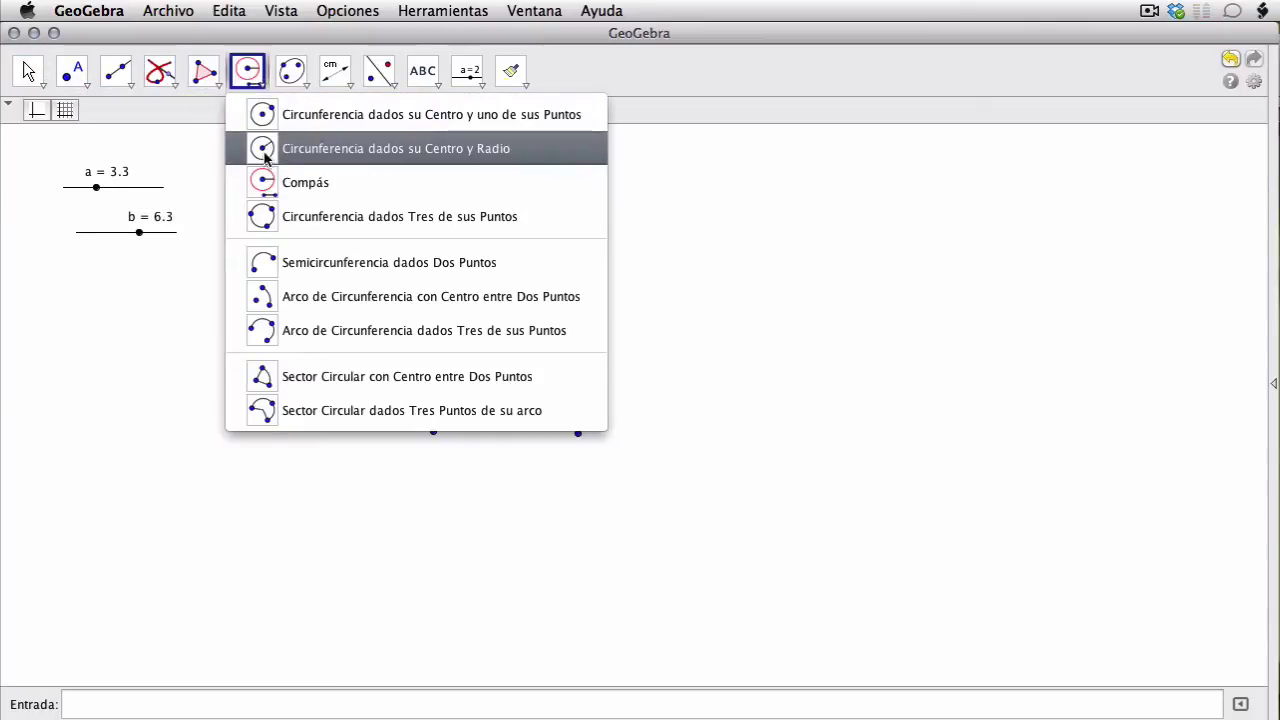
pyautogui.click(265, 150)
pyautogui.click(433, 431)
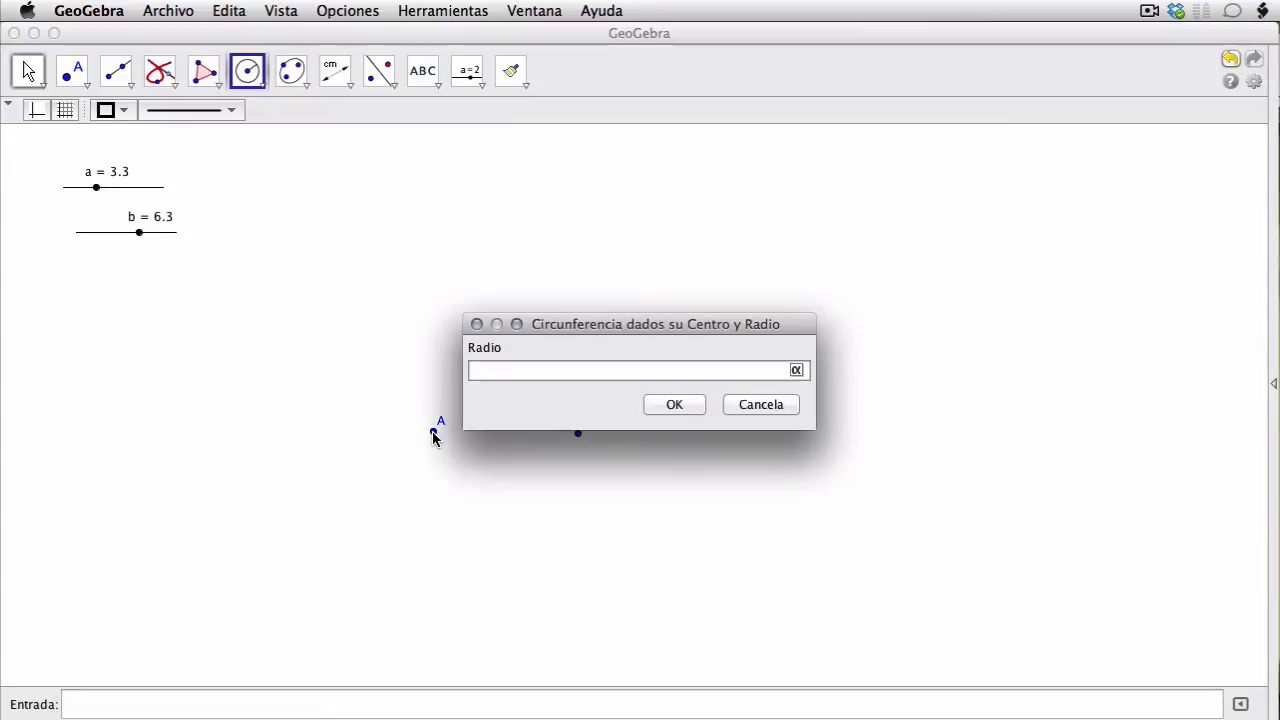
pyautogui.write('b')
pyautogui.press('Return')
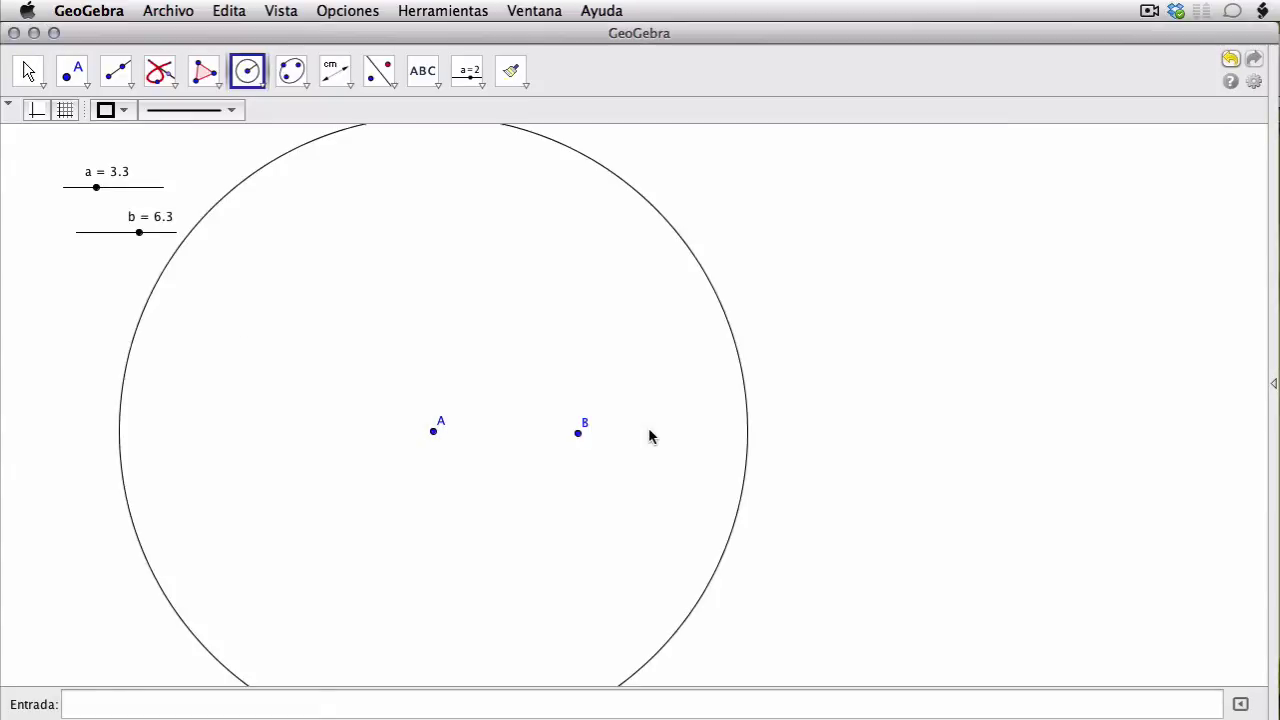
pyautogui.click(577, 433)
pyautogui.write('b-a')
pyautogui.press('Return')
pyautogui.press('Escape')
# - Move B farther from A and set slider b to 5.7 so the two circles intersect
pyautogui.moveTo(139, 232)
pyautogui.mouseDown()
pyautogui.moveTo(120, 266)
pyautogui.moveTo(120, 236)
pyautogui.moveTo(149, 229)
pyautogui.moveTo(154, 240)
pyautogui.moveTo(128, 249)
pyautogui.mouseUp()
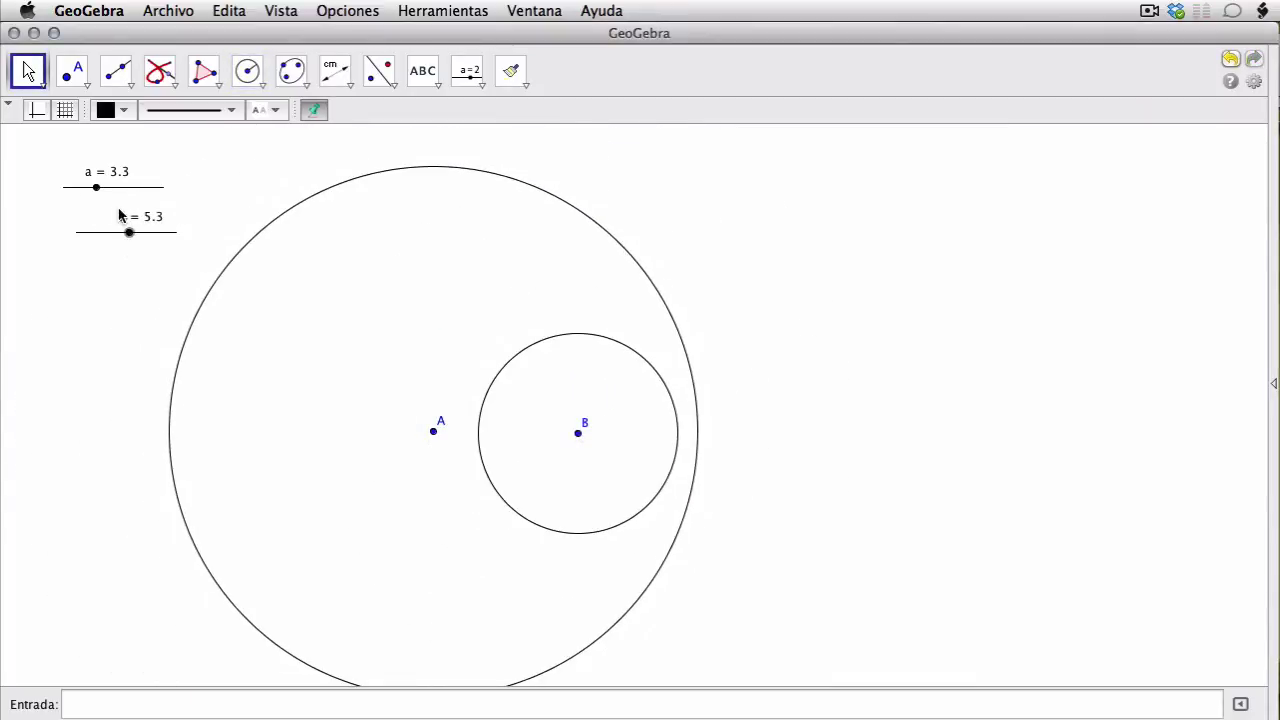
pyautogui.moveTo(580, 437); pyautogui.dragTo(643, 426)
pyautogui.moveTo(129, 236); pyautogui.dragTo(133, 241)
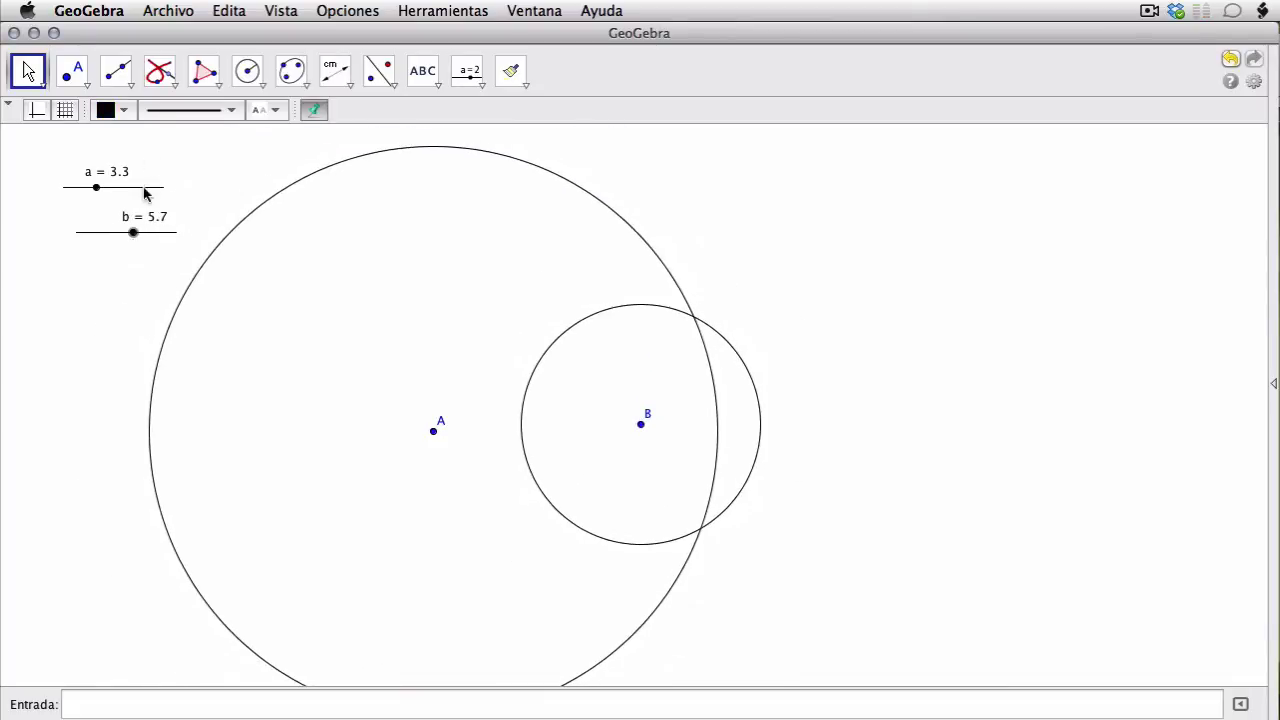
# - Mark both intersections of the circles and create their loci driven by slider b
pyautogui.click(72, 70)
pyautogui.click(693, 317)
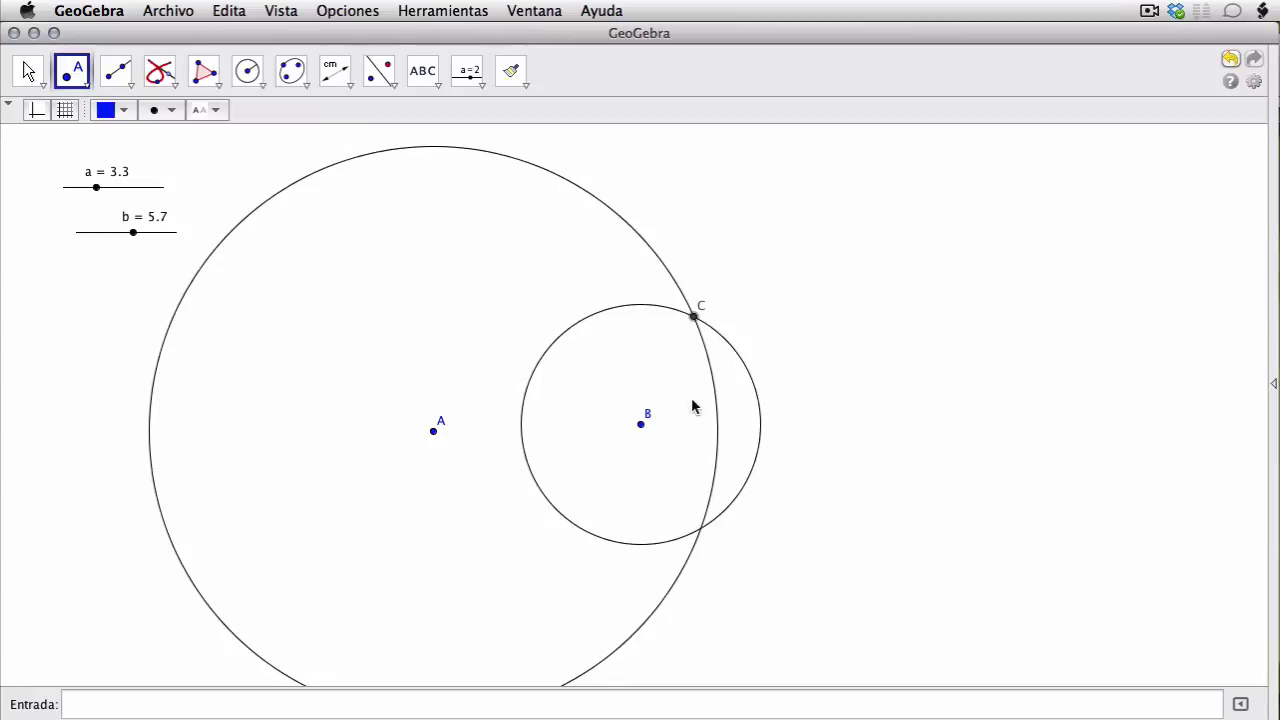
pyautogui.click(700, 530)
pyautogui.click(160, 70)
pyautogui.click(700, 321)
pyautogui.click(134, 233)
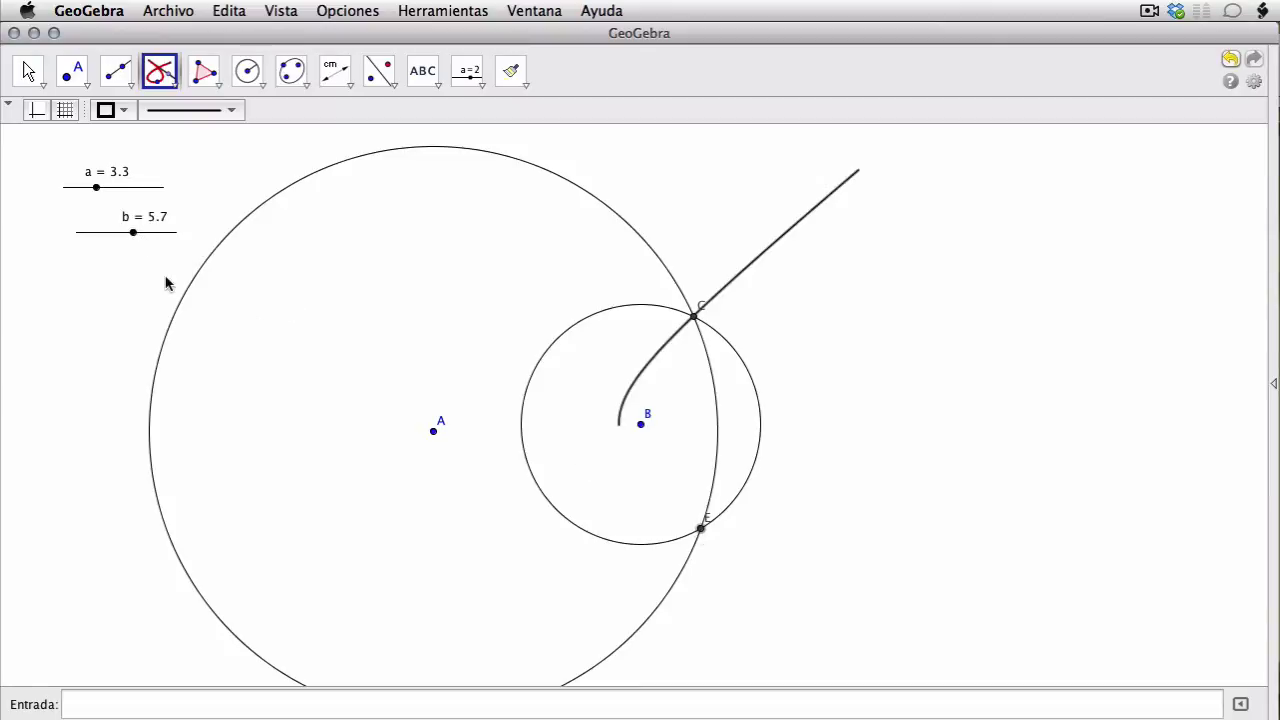
pyautogui.click(134, 234)
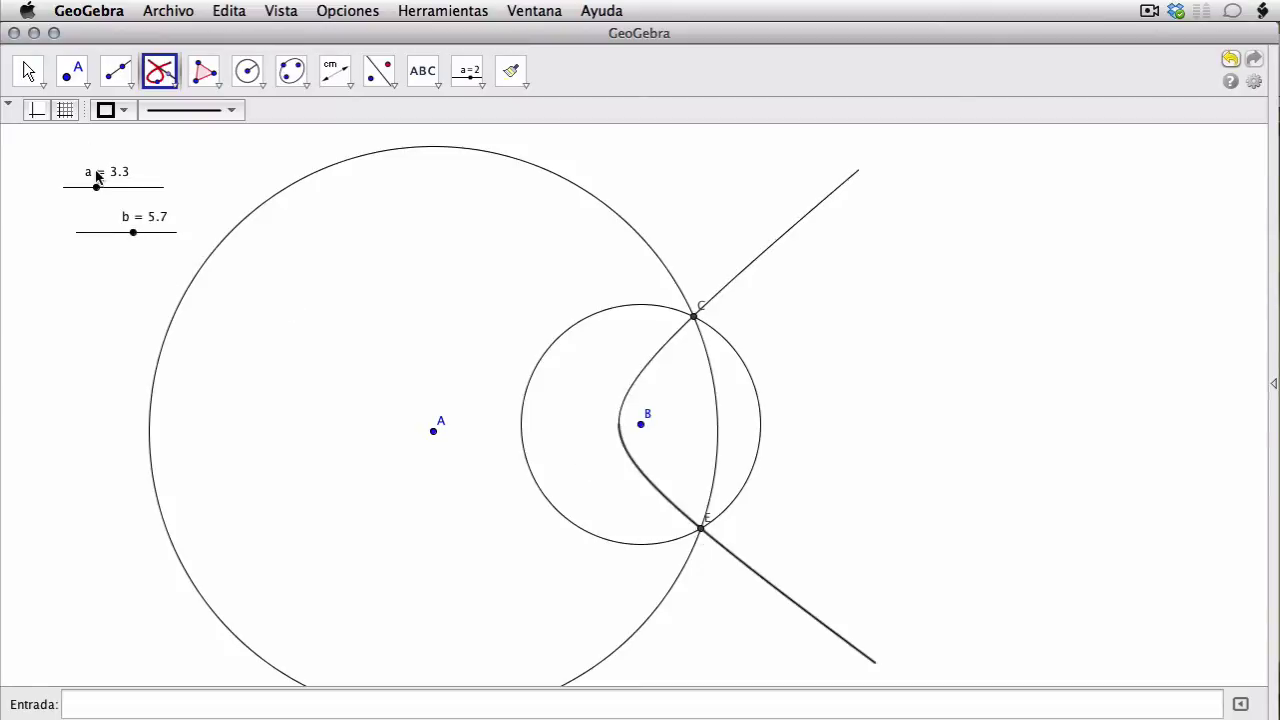
pyautogui.press('Escape')
# - Set slider b to 6
pyautogui.moveTo(133, 232); pyautogui.dragTo(136, 232)
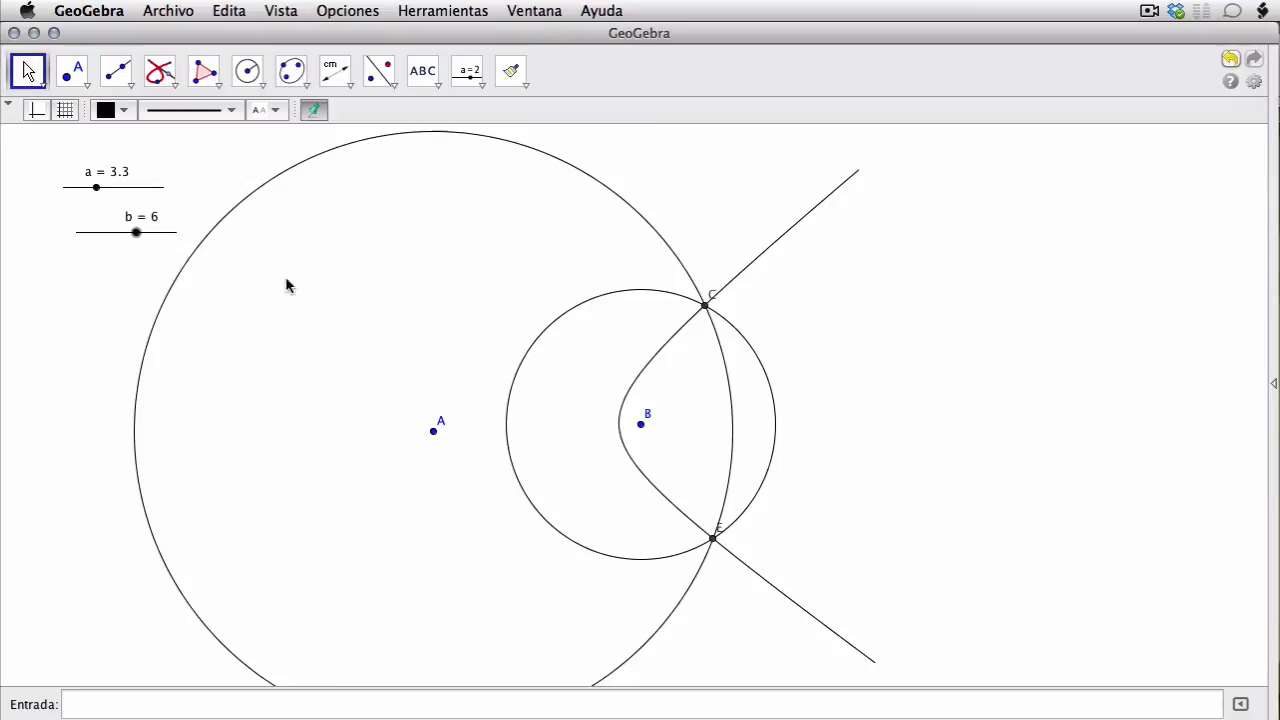
pyautogui.click(266, 348)
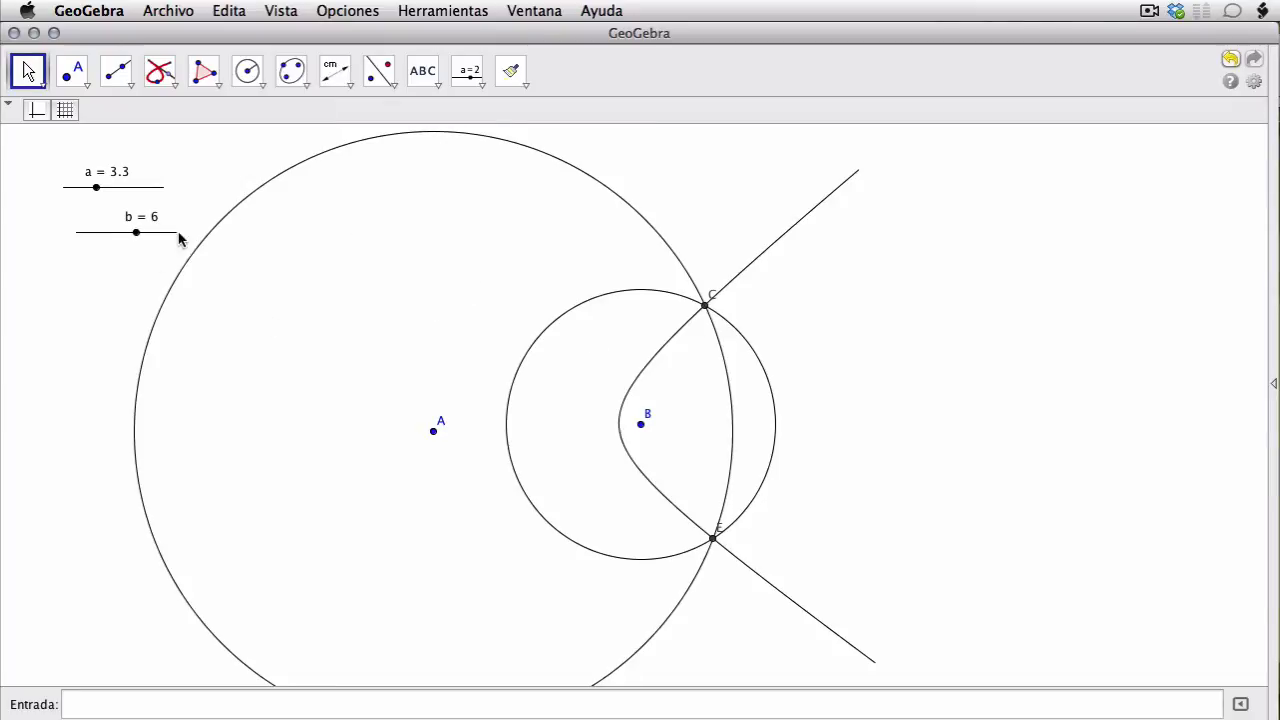
pyautogui.moveTo(137, 238)
pyautogui.mouseDown()
pyautogui.moveTo(190, 244)
pyautogui.moveTo(136, 237)
pyautogui.mouseUp()
pyautogui.click(890, 333)
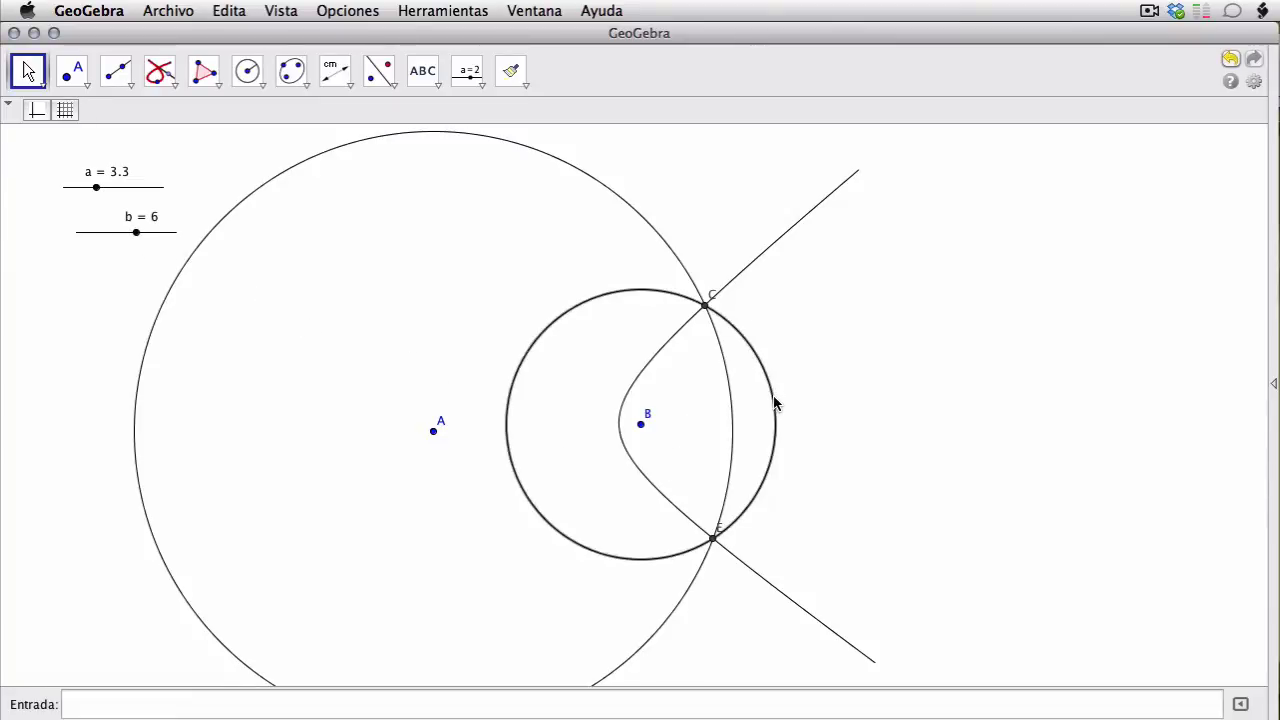
# - Add the swapped pair of circles, with radius b-a centred on A and radius b centred on B
pyautogui.click(247, 70)
pyautogui.click(433, 431)
pyautogui.write('b-a')
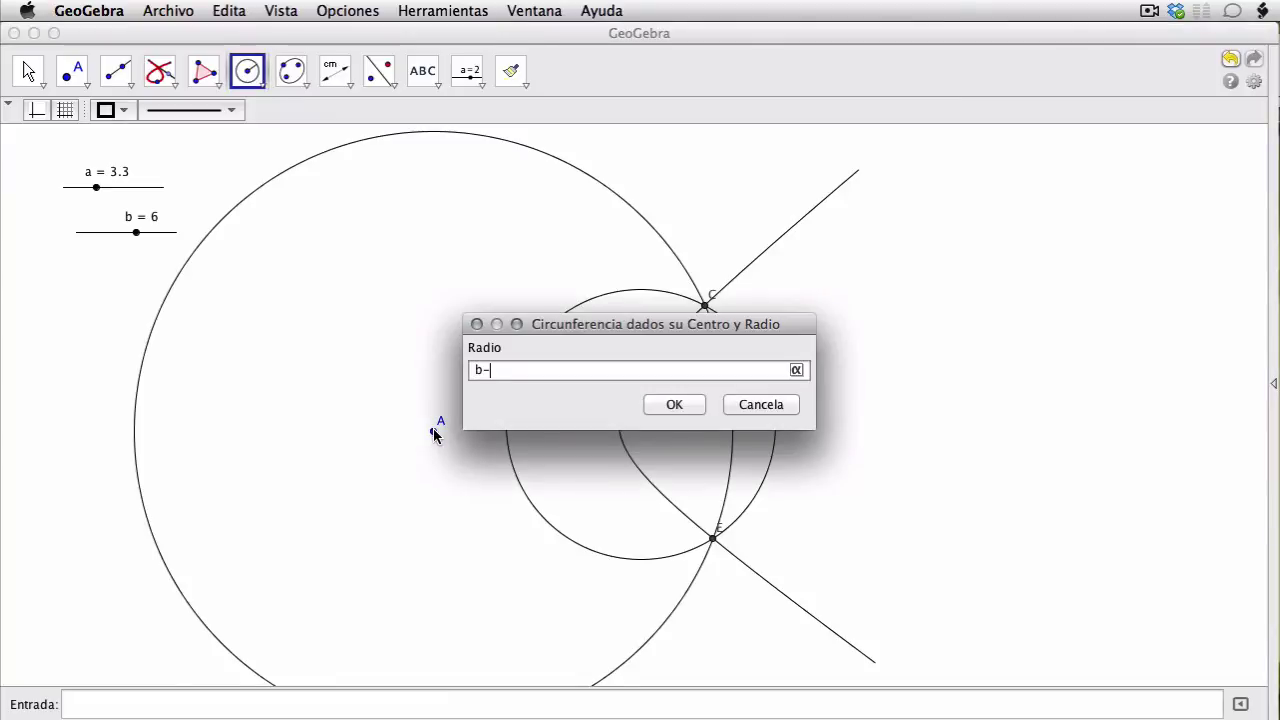
pyautogui.click(675, 405)
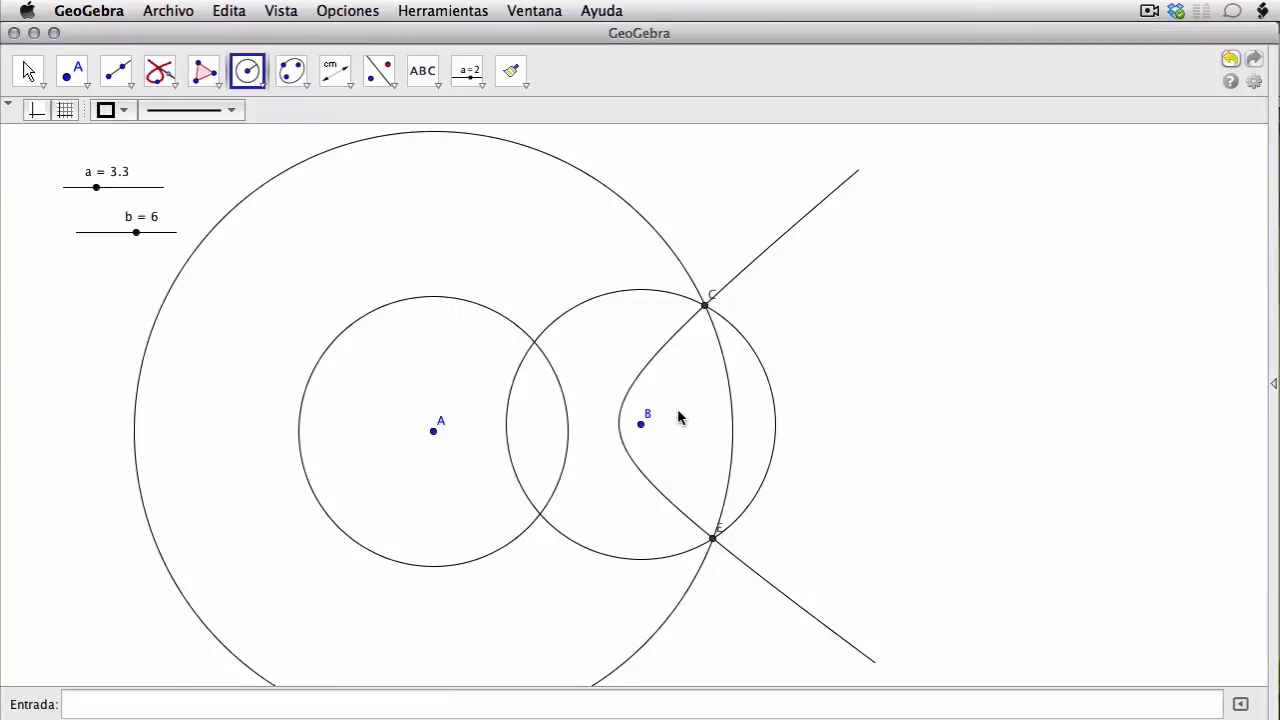
pyautogui.click(641, 427)
pyautogui.write('b')
pyautogui.click(675, 405)
# - Mark both intersections of the smaller circle around A with the larger circle around B
pyautogui.click(72, 70)
pyautogui.click(362, 317)
pyautogui.click(370, 549)
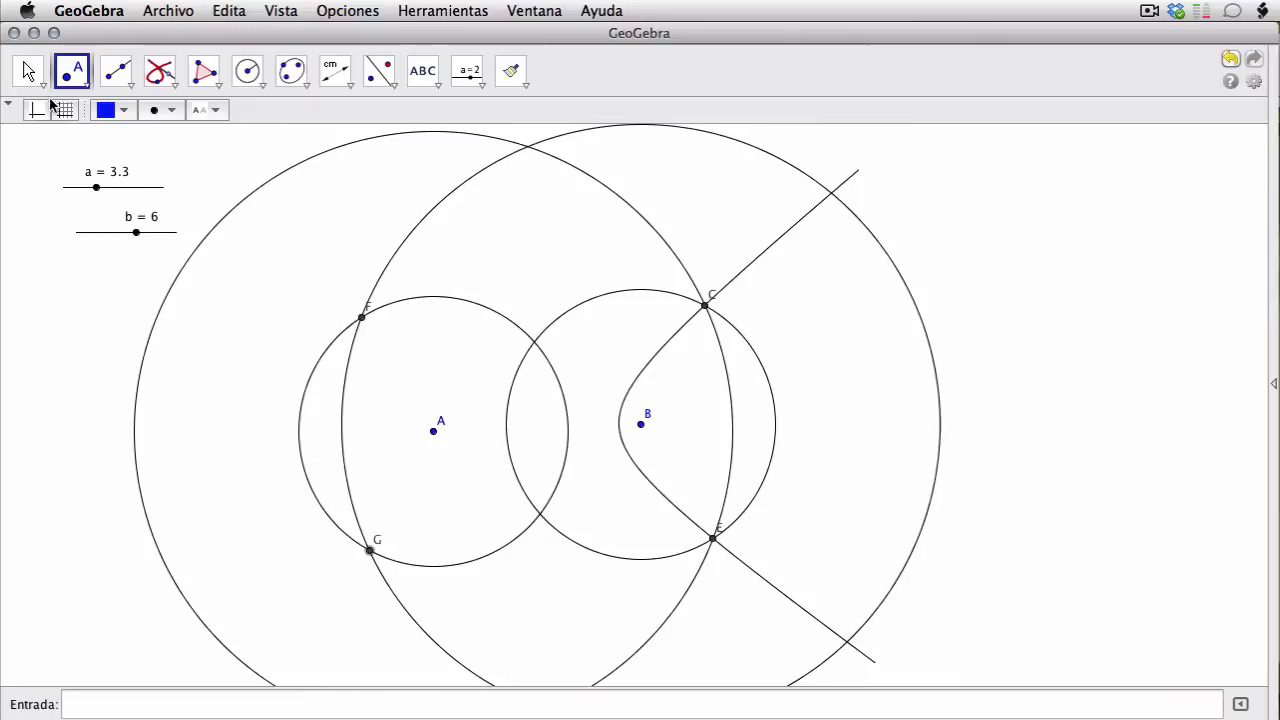
pyautogui.click(25, 66)
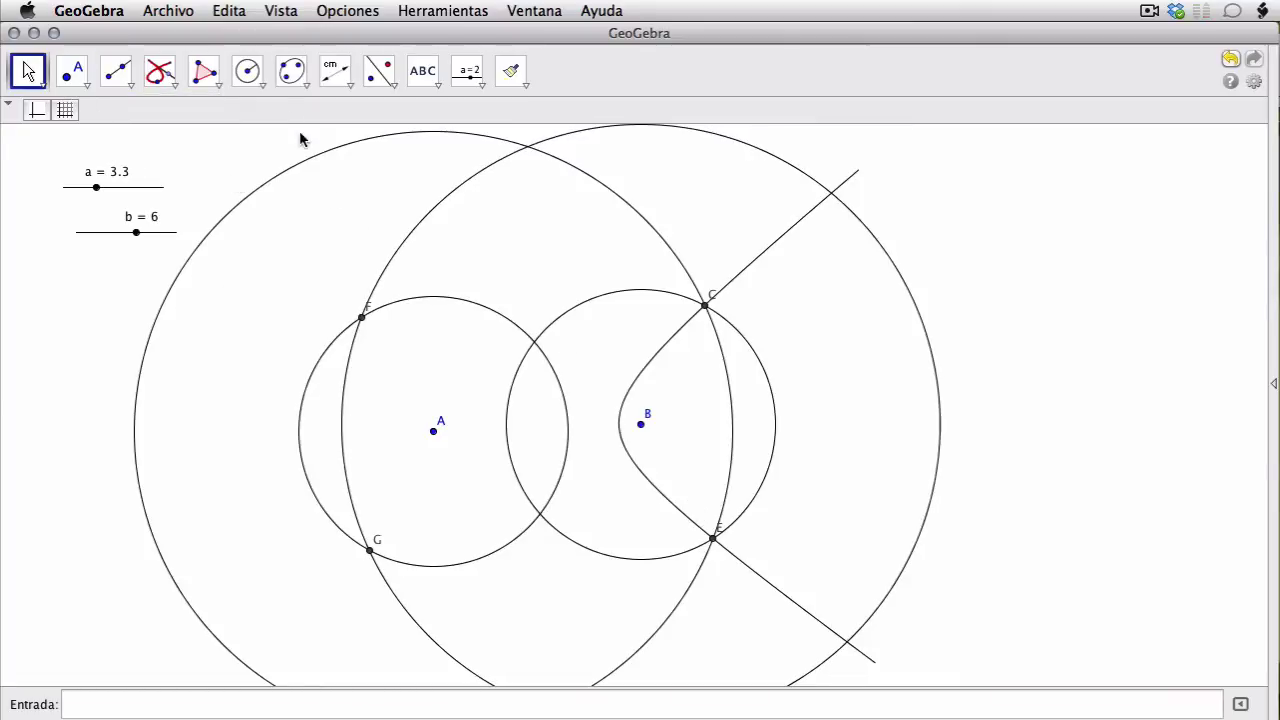
# - Create the loci of intersection points F and G driven by slider b to draw the second hyperbola branch
pyautogui.click(150, 72)
pyautogui.click(361, 317)
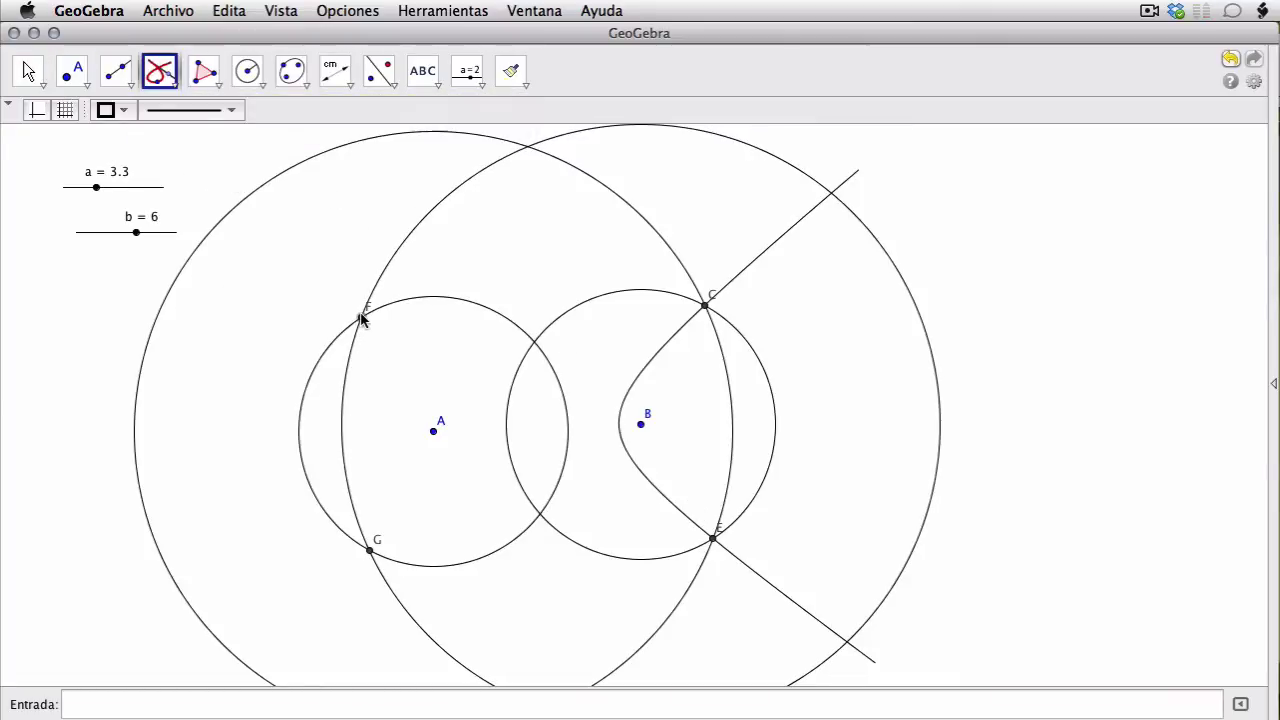
pyautogui.click(136, 232)
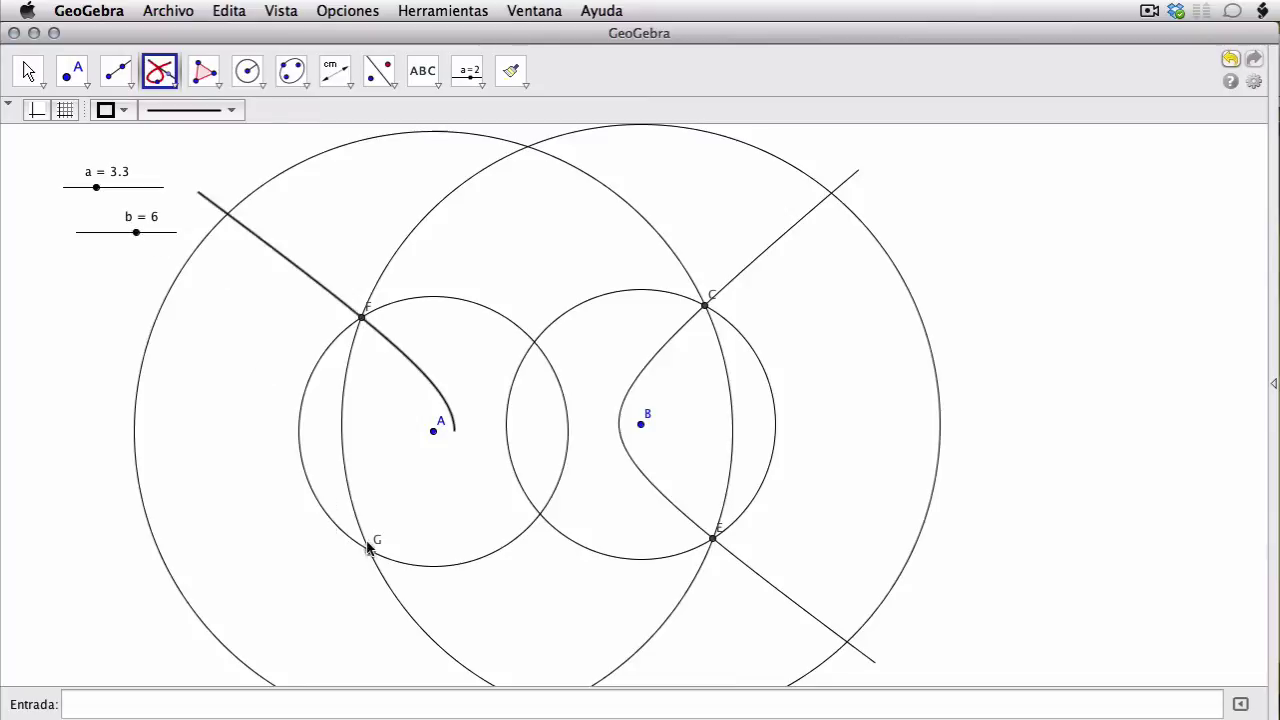
pyautogui.click(370, 550)
pyautogui.click(136, 232)
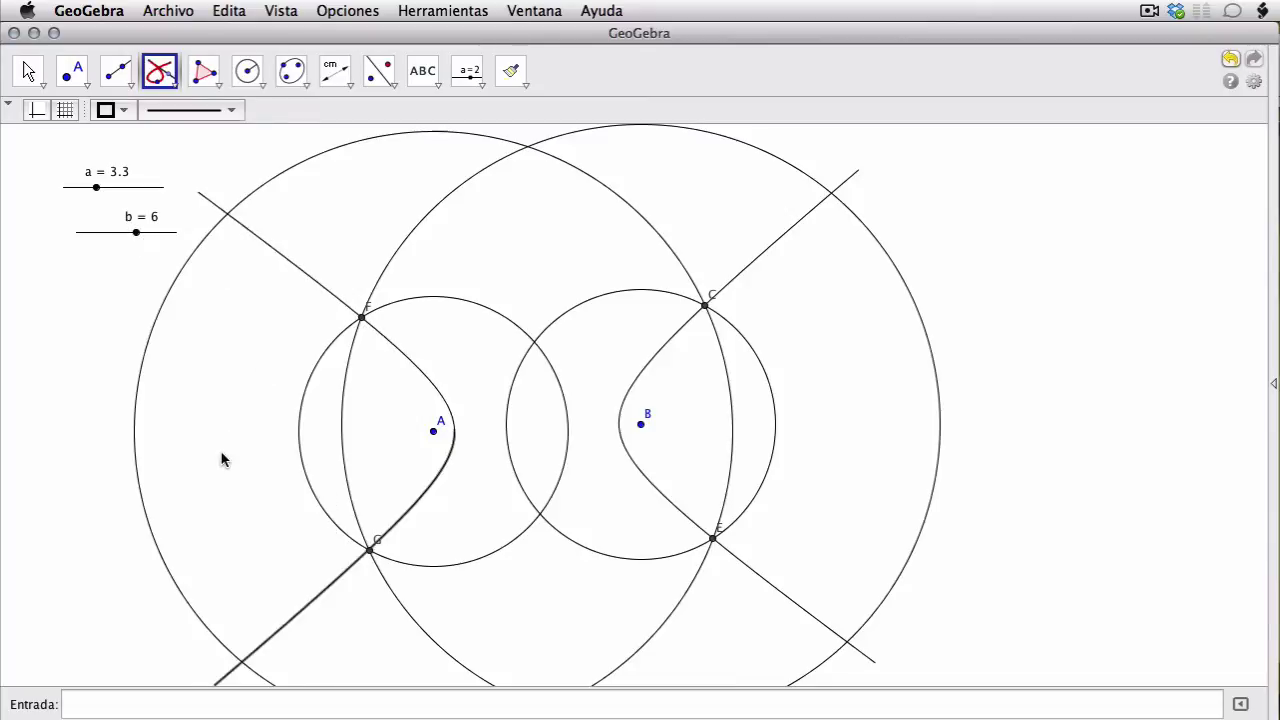
# - Vary the sliders and move focus A to examine how both hyperbola branches respond
pyautogui.press('Escape')
pyautogui.moveTo(281, 320); pyautogui.dragTo(750, 541)
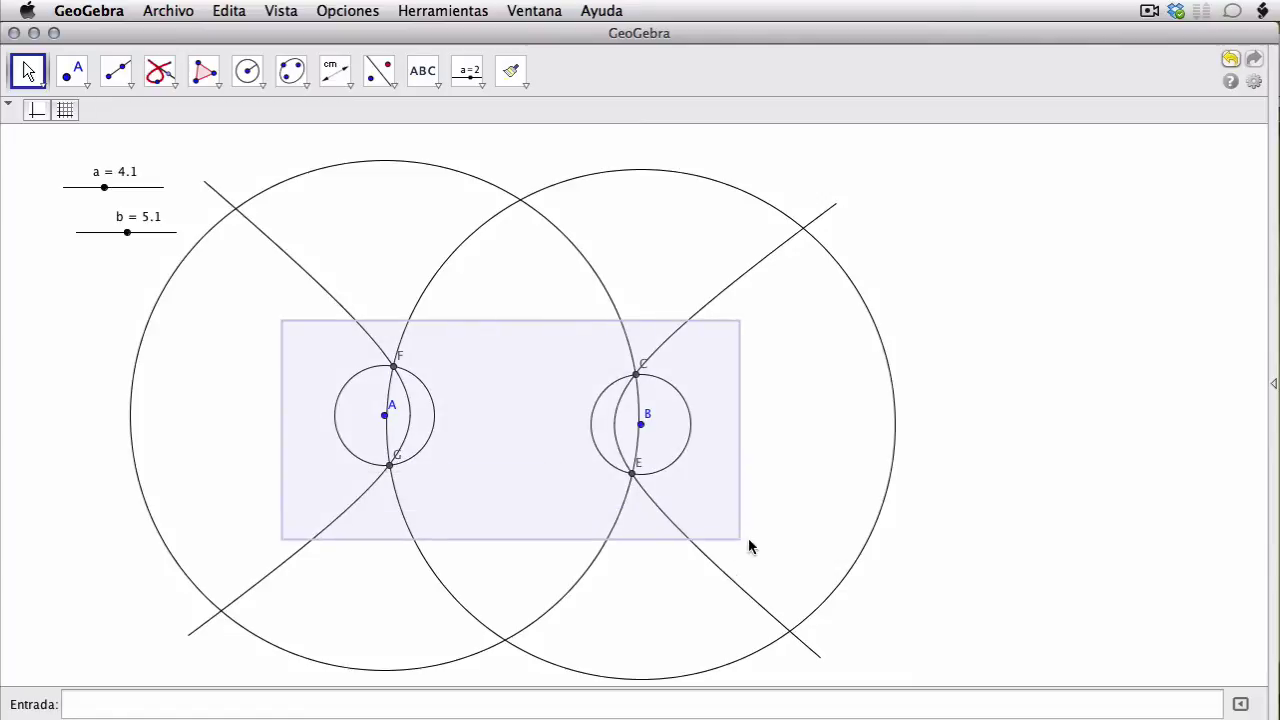
pyautogui.click(820, 484)
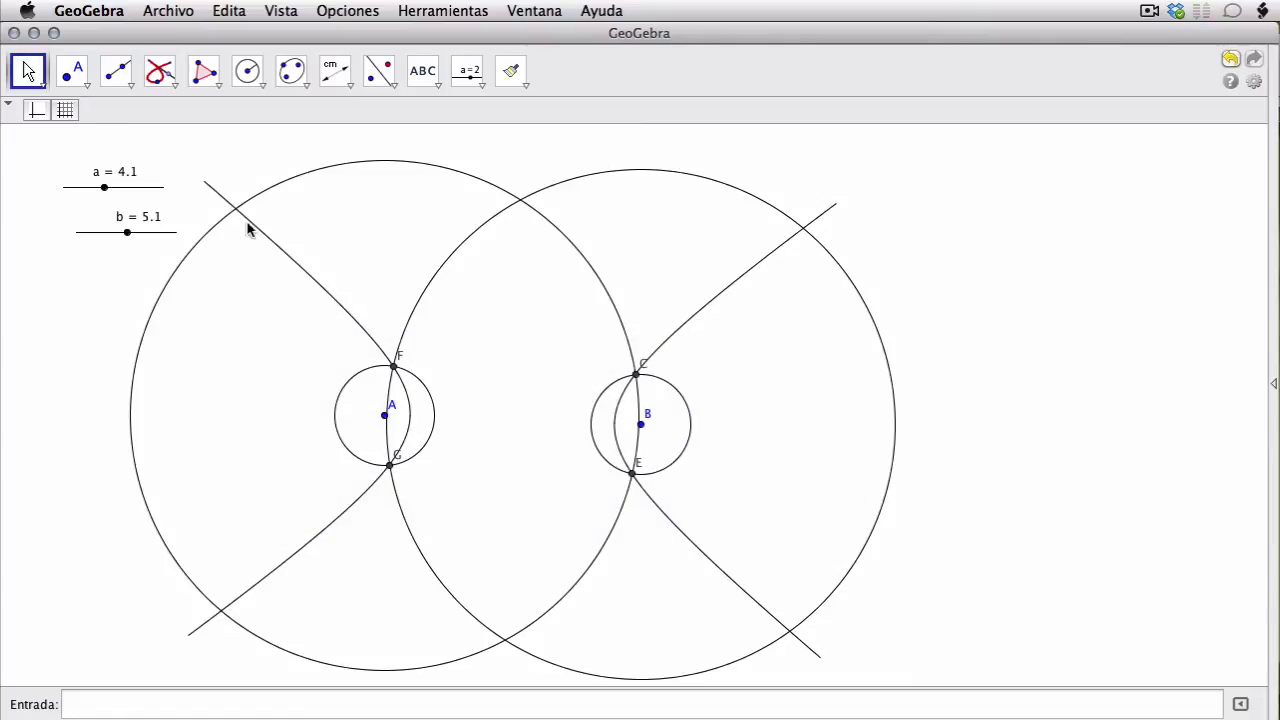
pyautogui.moveTo(128, 233); pyautogui.dragTo(134, 232)
pyautogui.moveTo(386, 414)
pyautogui.mouseDown()
pyautogui.moveTo(474, 423)
pyautogui.moveTo(325, 410)
pyautogui.moveTo(380, 420)
pyautogui.moveTo(376, 431)
pyautogui.mouseUp()
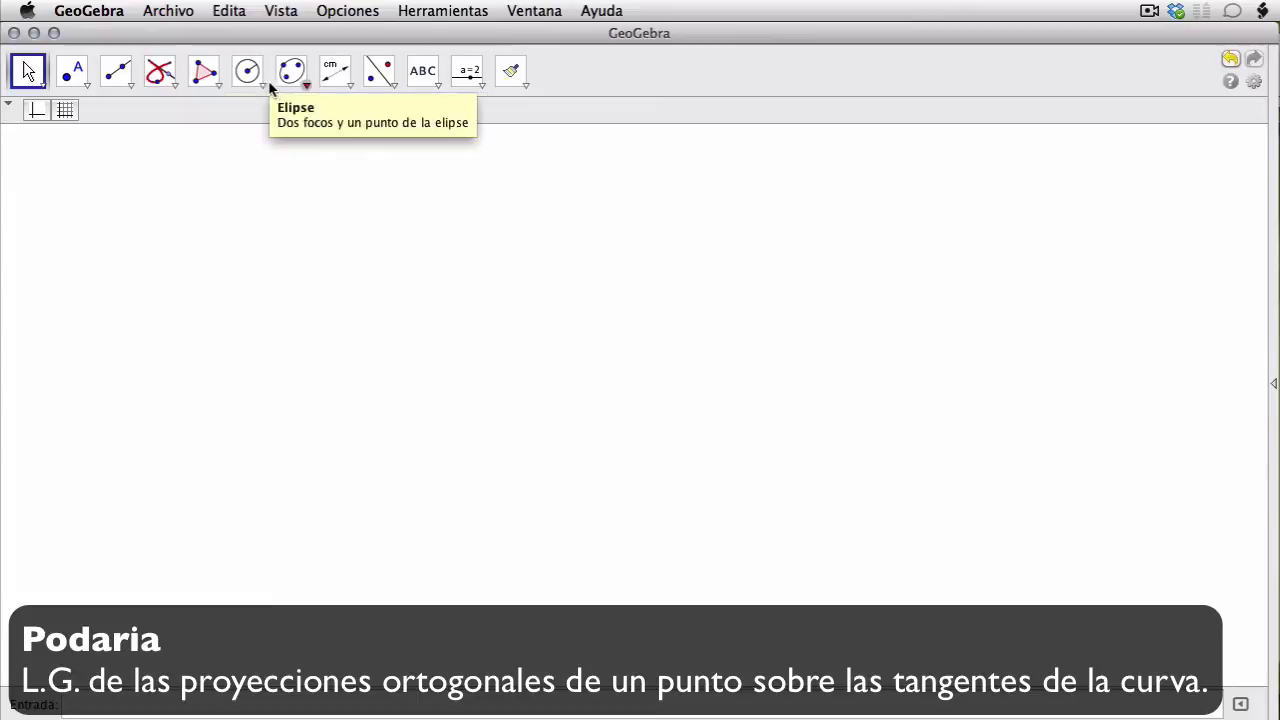
# - Draw a circle in the middle of the empty canvas from its centre and a point on it
pyautogui.click(248, 72)
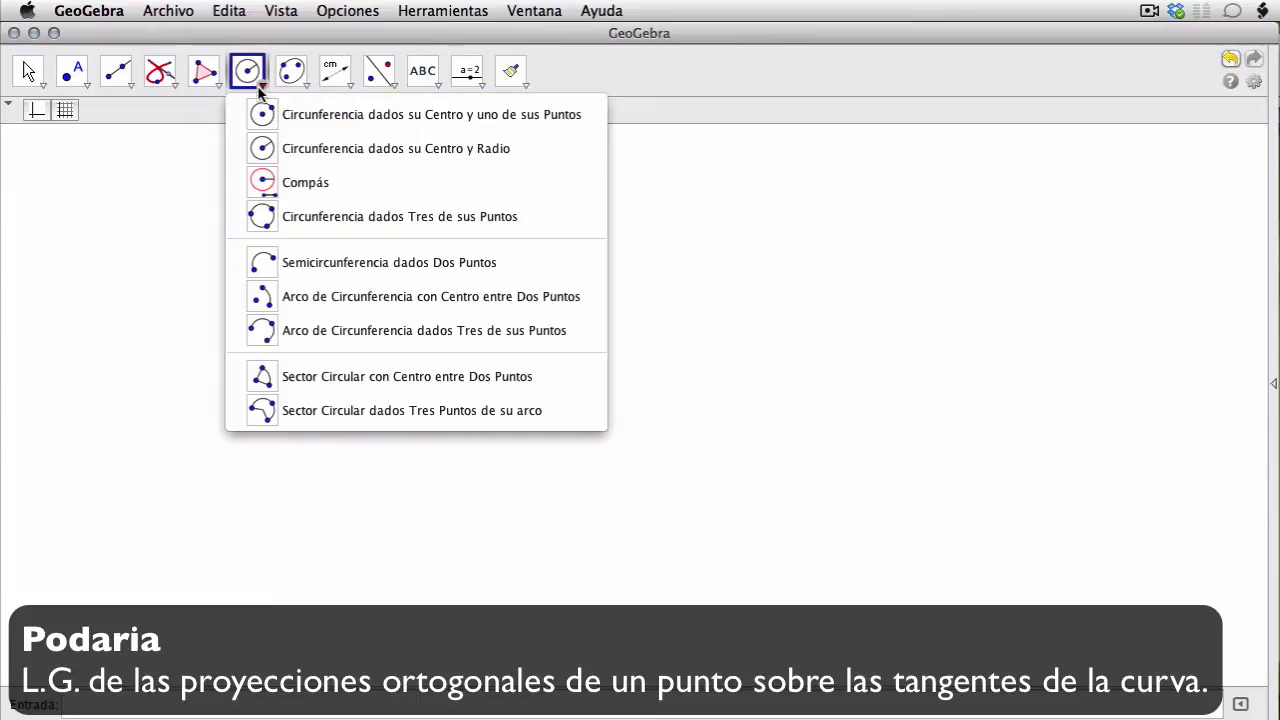
pyautogui.click(270, 116)
pyautogui.click(625, 401)
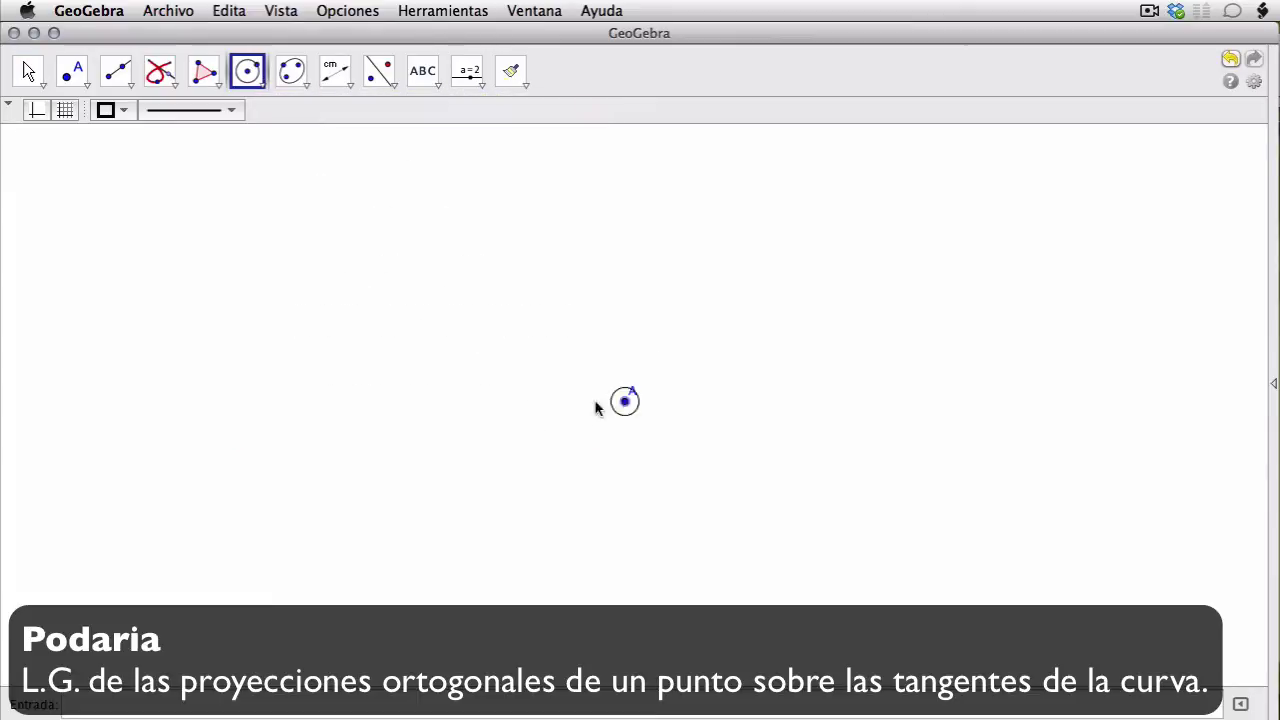
pyautogui.click(447, 471)
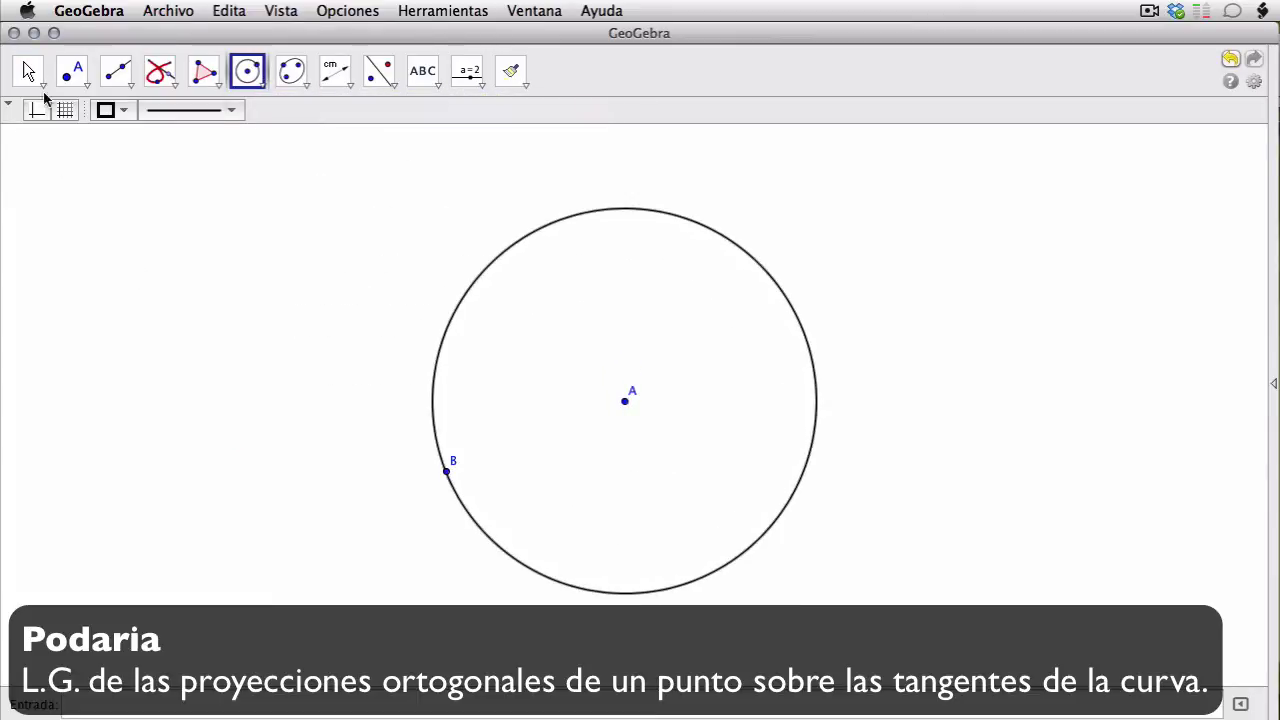
# - Place a point on the circle's upper-left arc and slide it slightly along the circumference
pyautogui.click(72, 72)
pyautogui.click(511, 283)
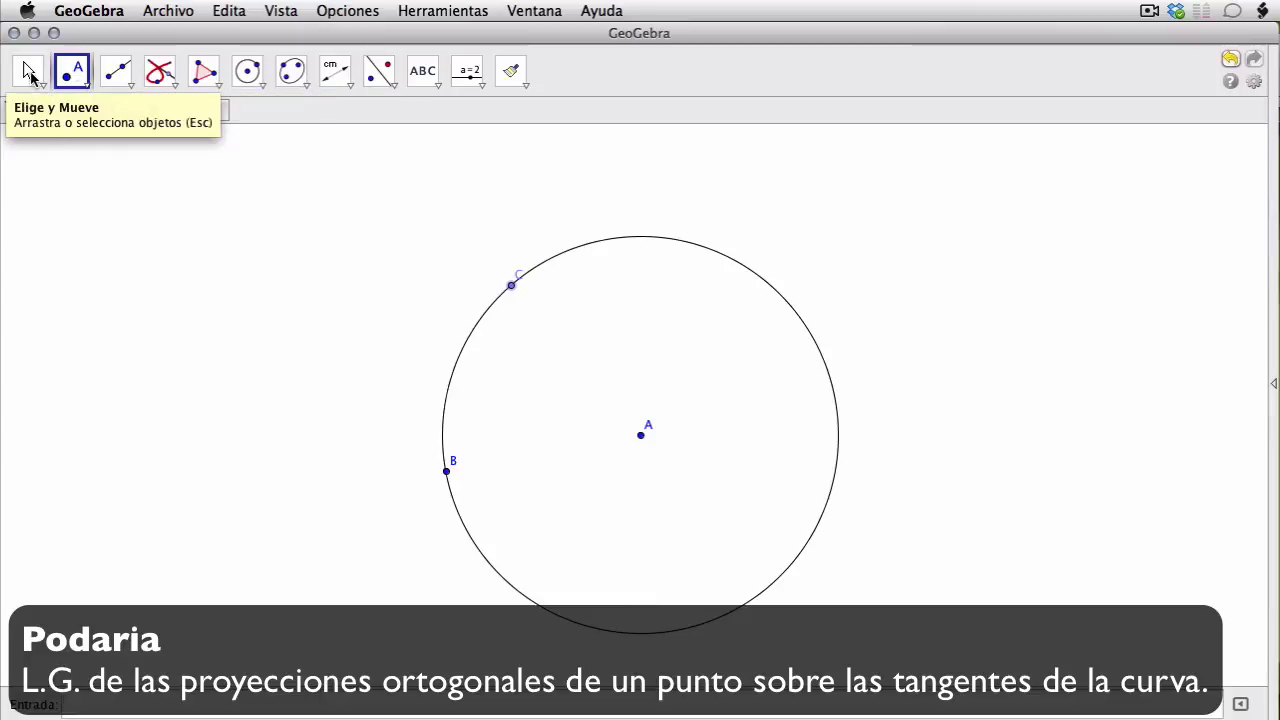
pyautogui.press('Escape')
pyautogui.moveTo(511, 289); pyautogui.dragTo(487, 303)
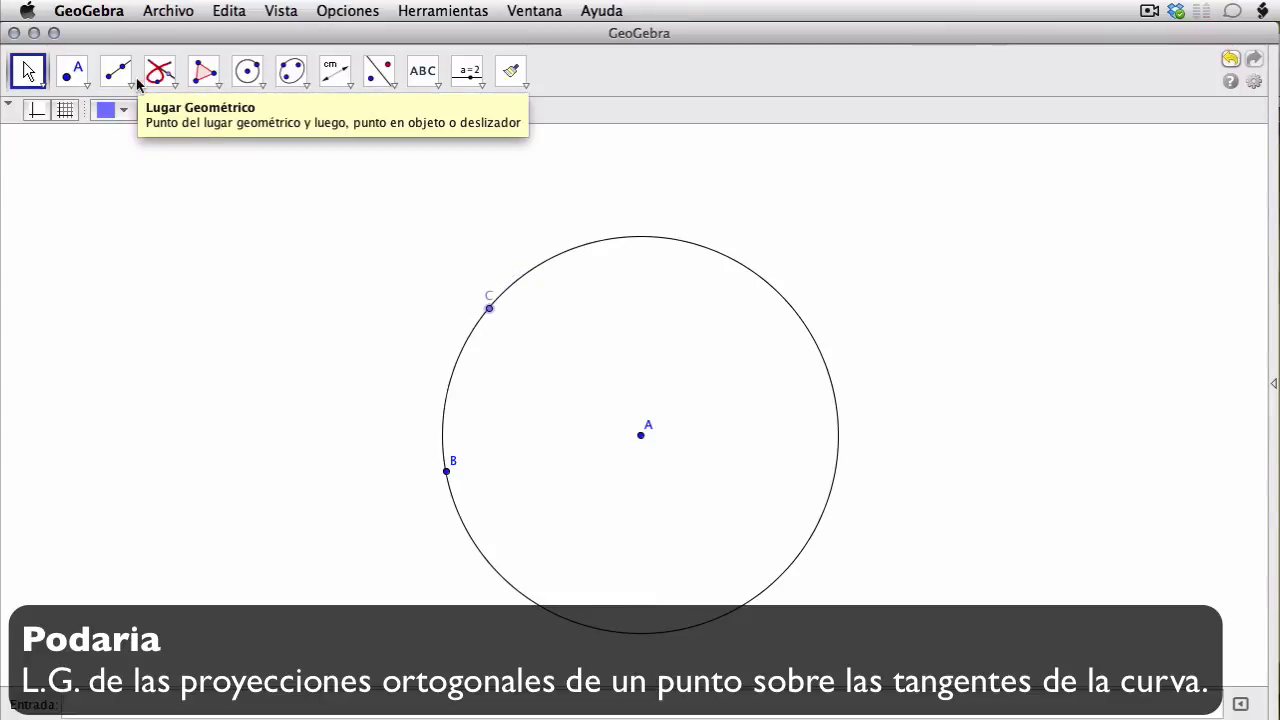
# - Draw the line through C and centre A, and construct its perpendicular at C as the circle's tangent
pyautogui.click(128, 82)
pyautogui.click(131, 114)
pyautogui.click(489, 308)
pyautogui.click(641, 434)
pyautogui.click(159, 70)
pyautogui.click(523, 343)
pyautogui.click(489, 308)
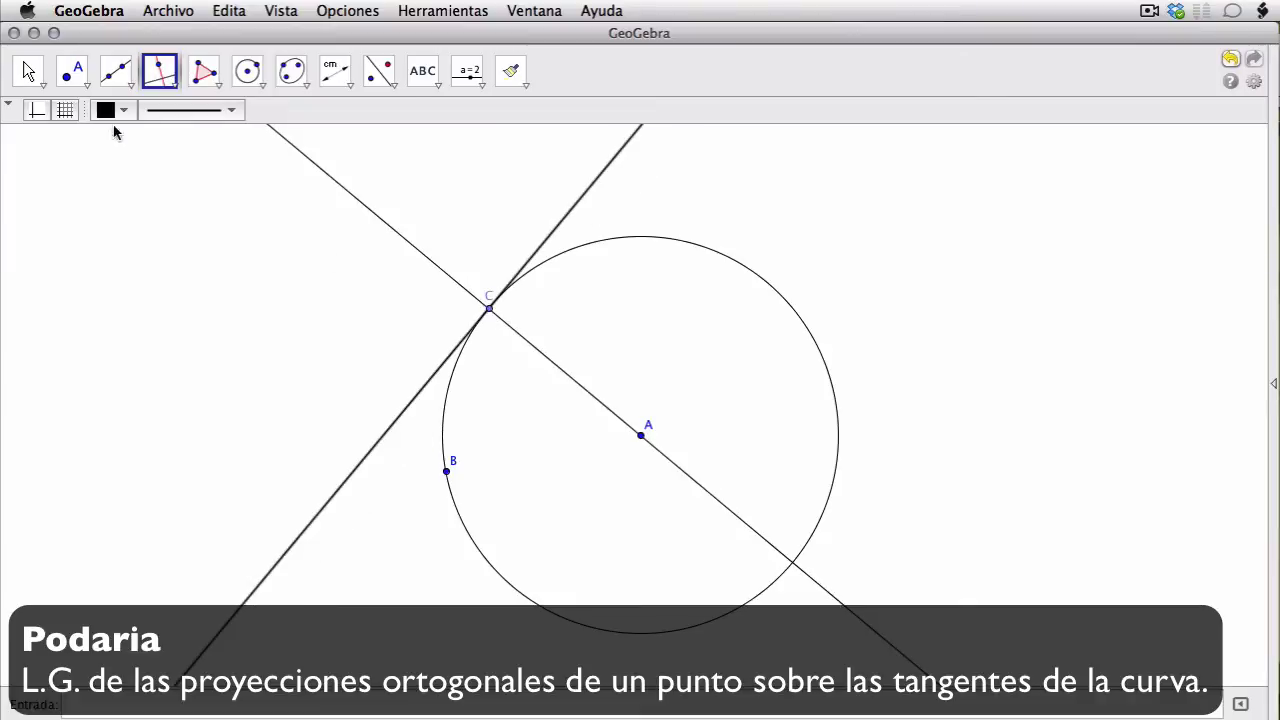
# - Hide the line through A and C, and move C along the circle to test the tangent
pyautogui.click(28, 70)
pyautogui.moveTo(488, 310); pyautogui.dragTo(446, 323)
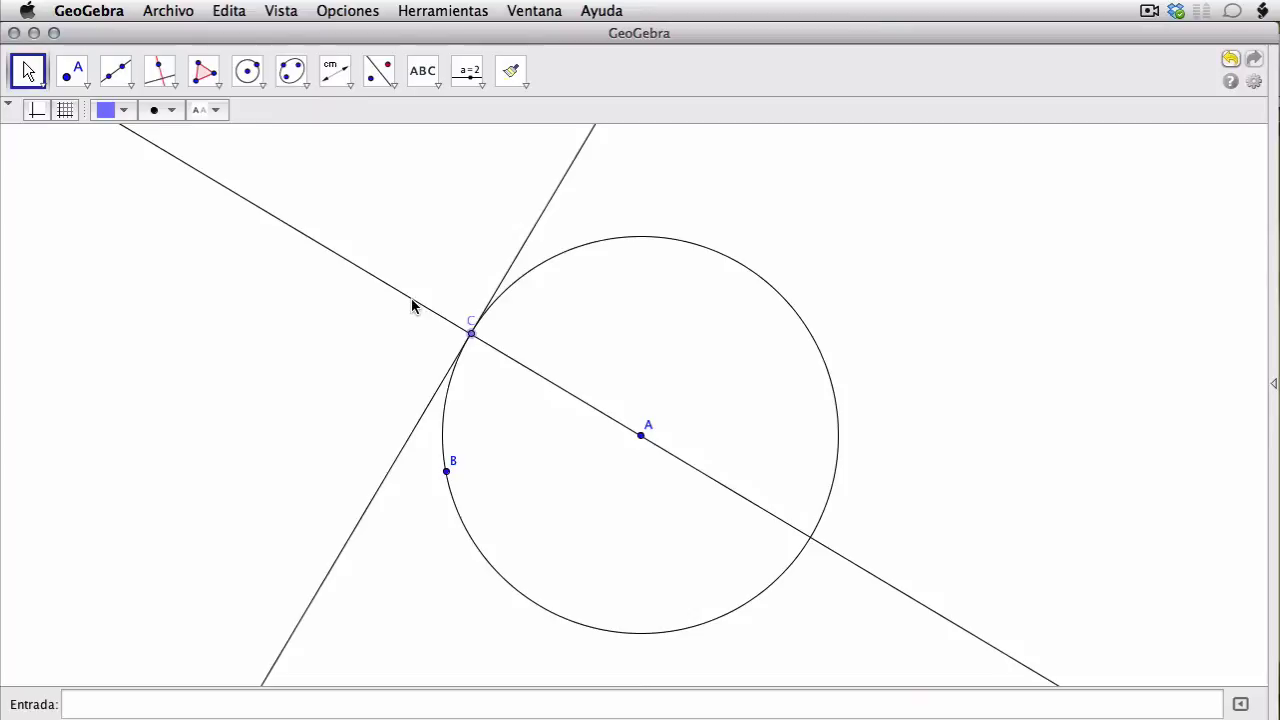
pyautogui.rightClick(411, 298)
pyautogui.click(452, 347)
pyautogui.moveTo(479, 337); pyautogui.dragTo(399, 300)
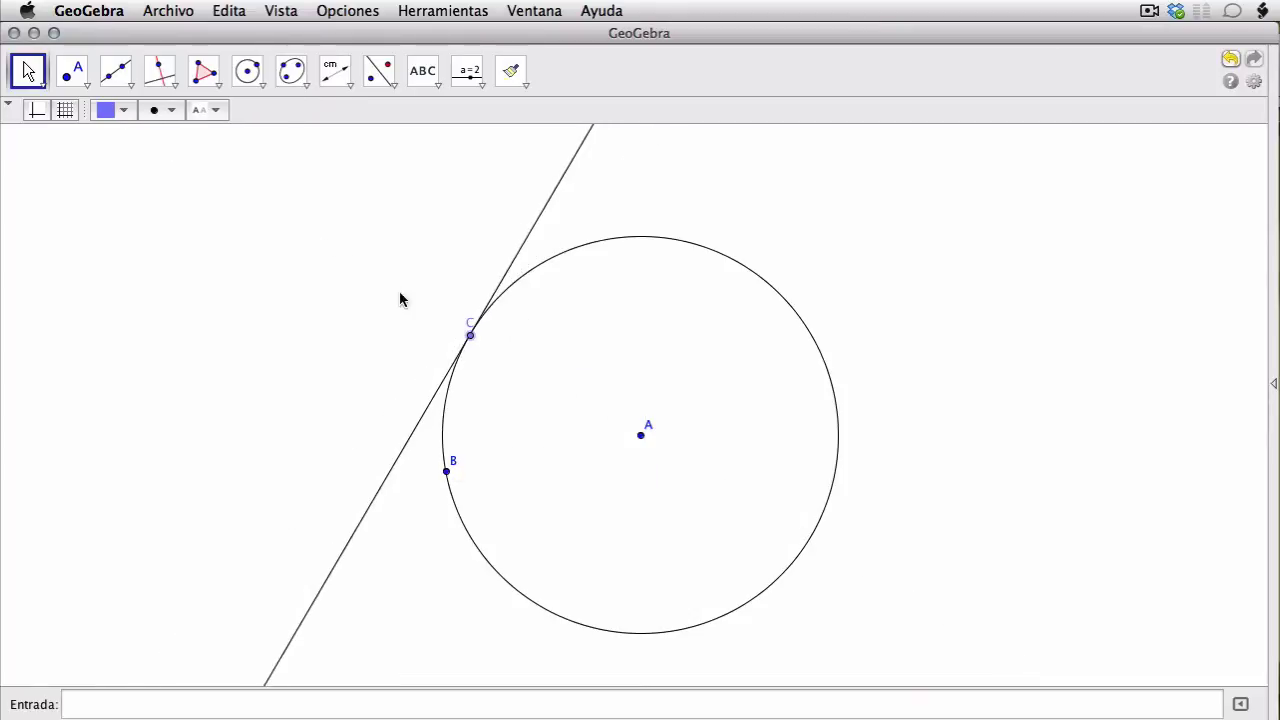
# - Place a free point outside the circle and reposition it close to the circle's upper-right side
pyautogui.click(72, 70)
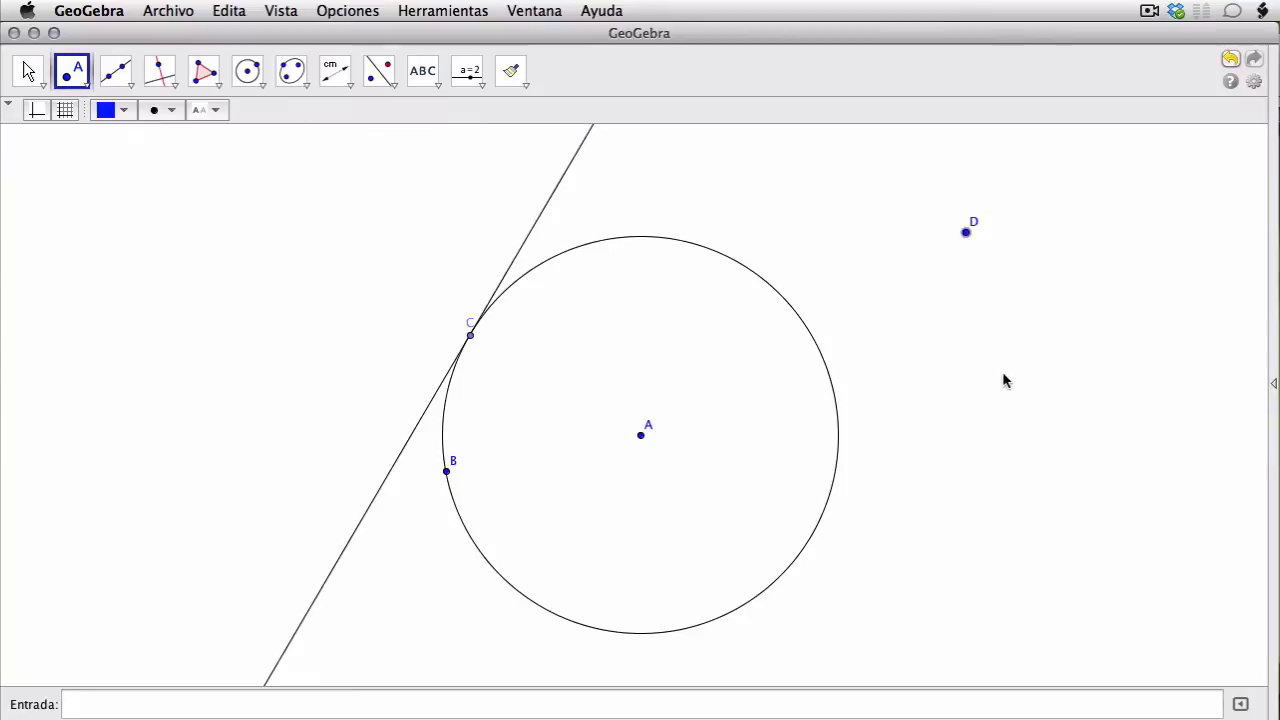
pyautogui.click(28, 70)
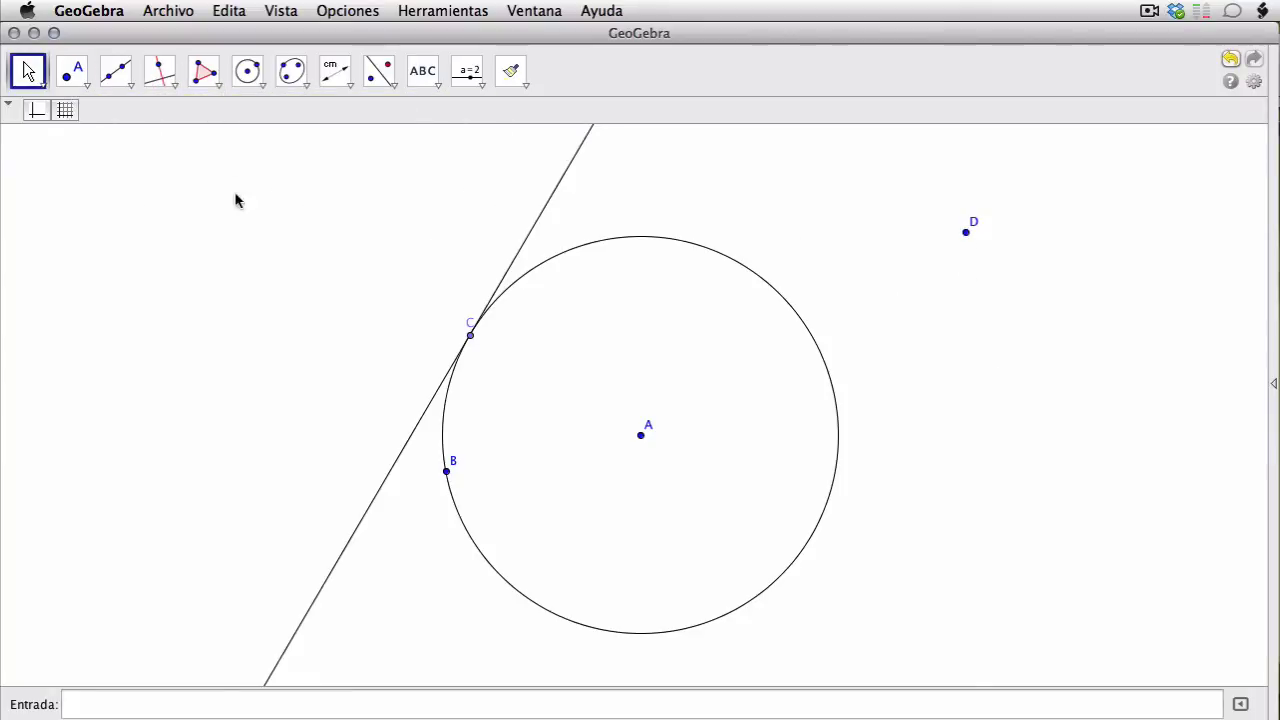
pyautogui.moveTo(968, 243); pyautogui.dragTo(847, 290)
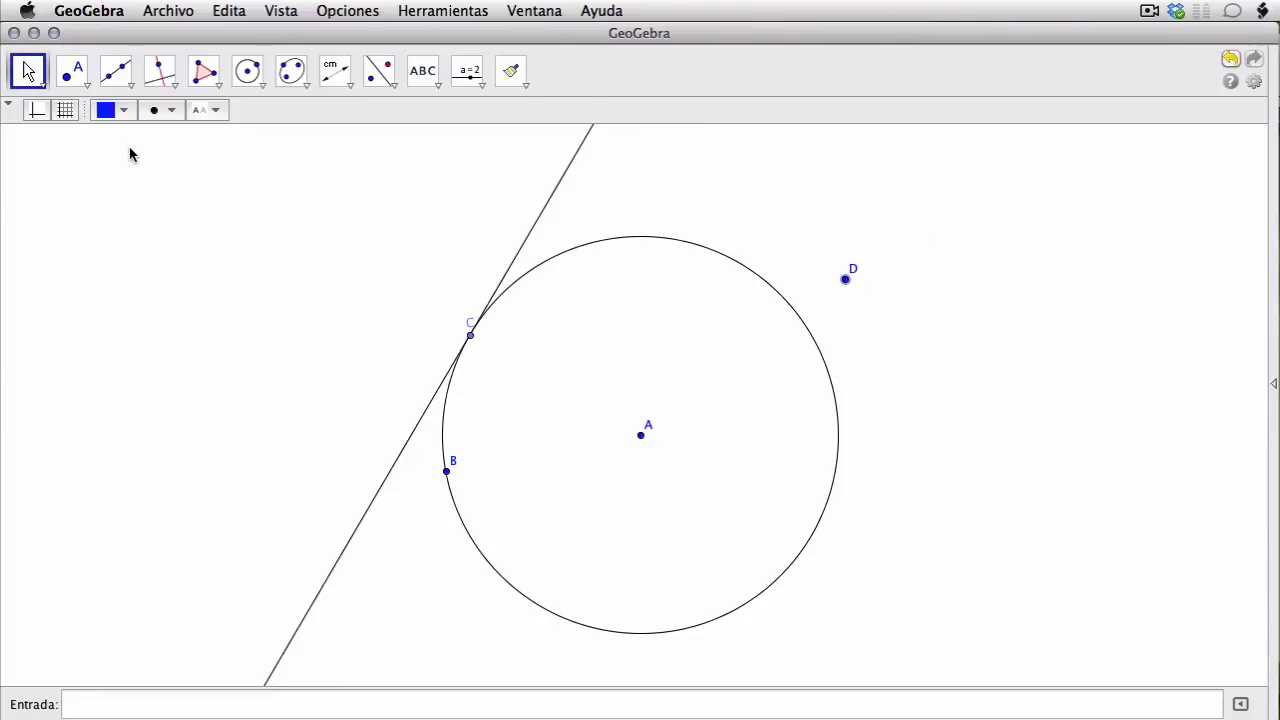
# - Draw the perpendicular from D to the tangent line and mark the intersection of the two lines
pyautogui.click(160, 72)
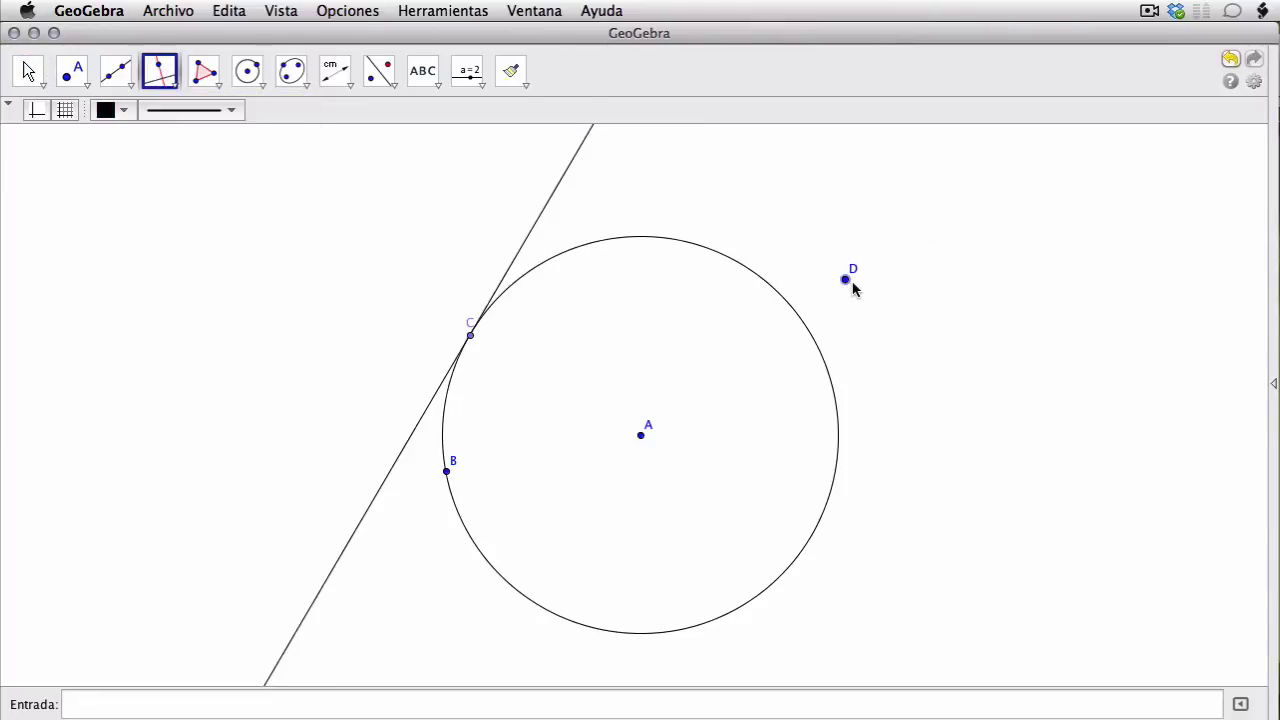
pyautogui.click(553, 200)
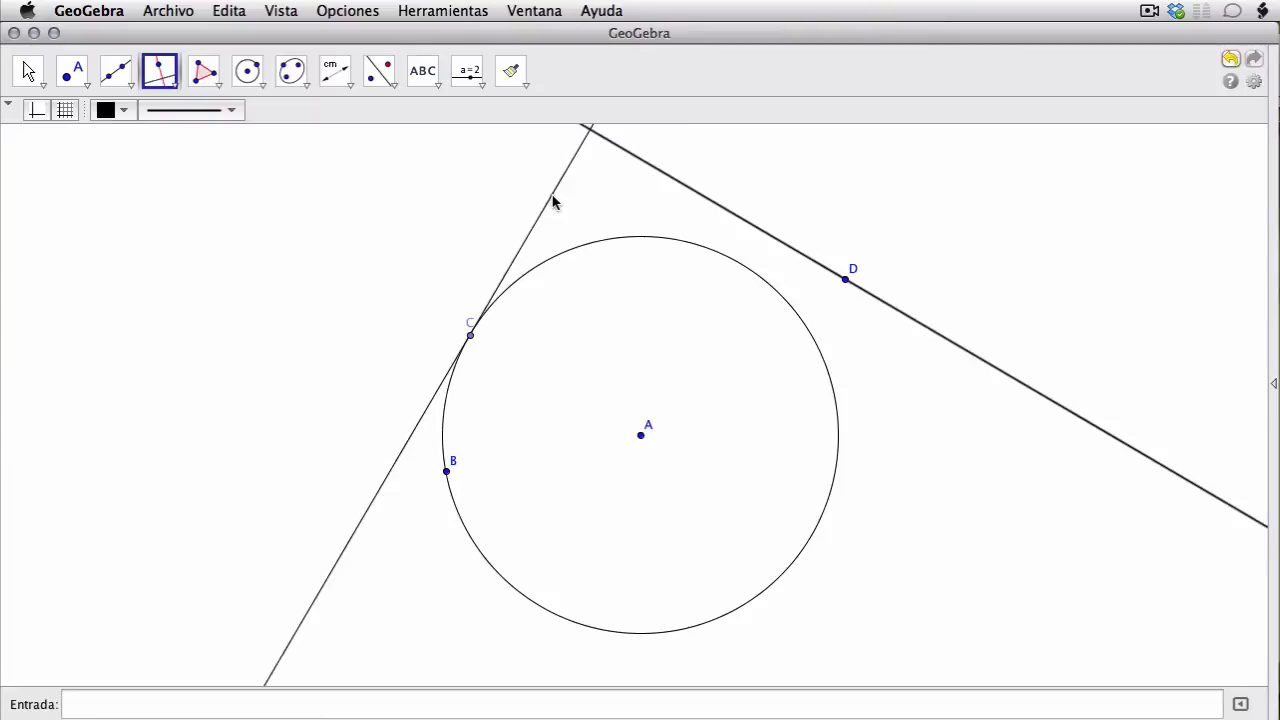
pyautogui.click(72, 72)
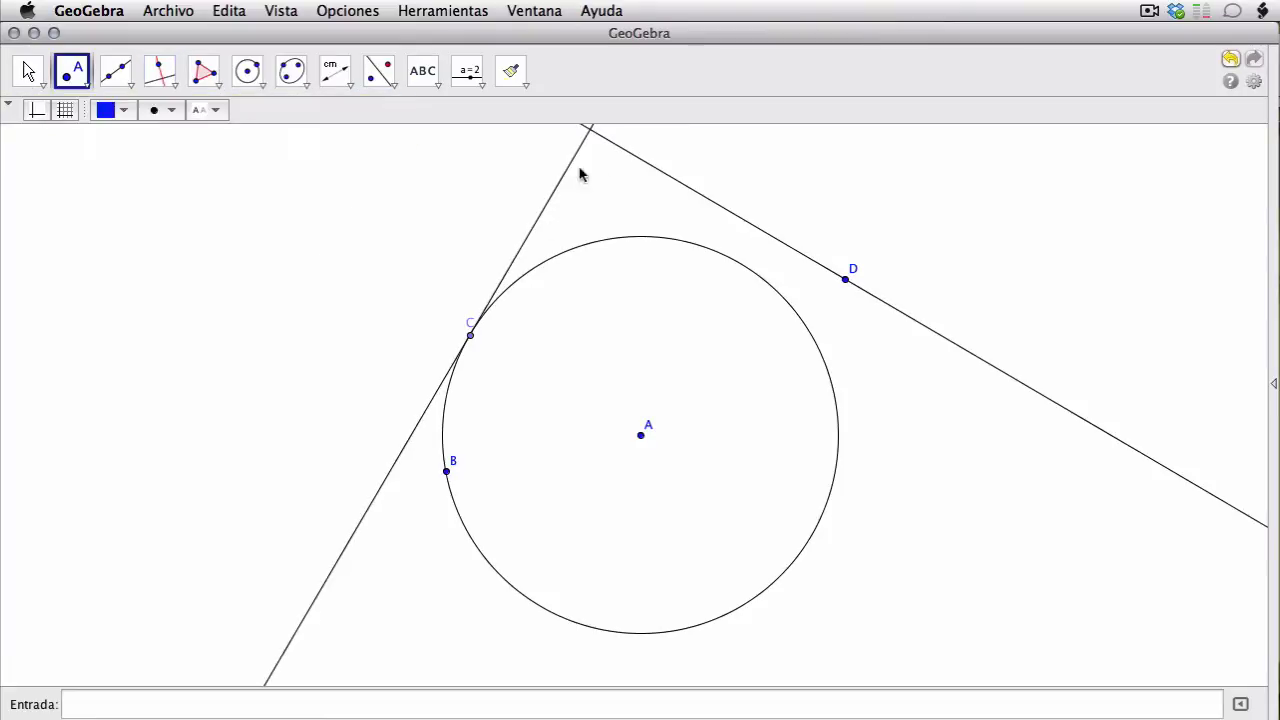
pyautogui.click(590, 129)
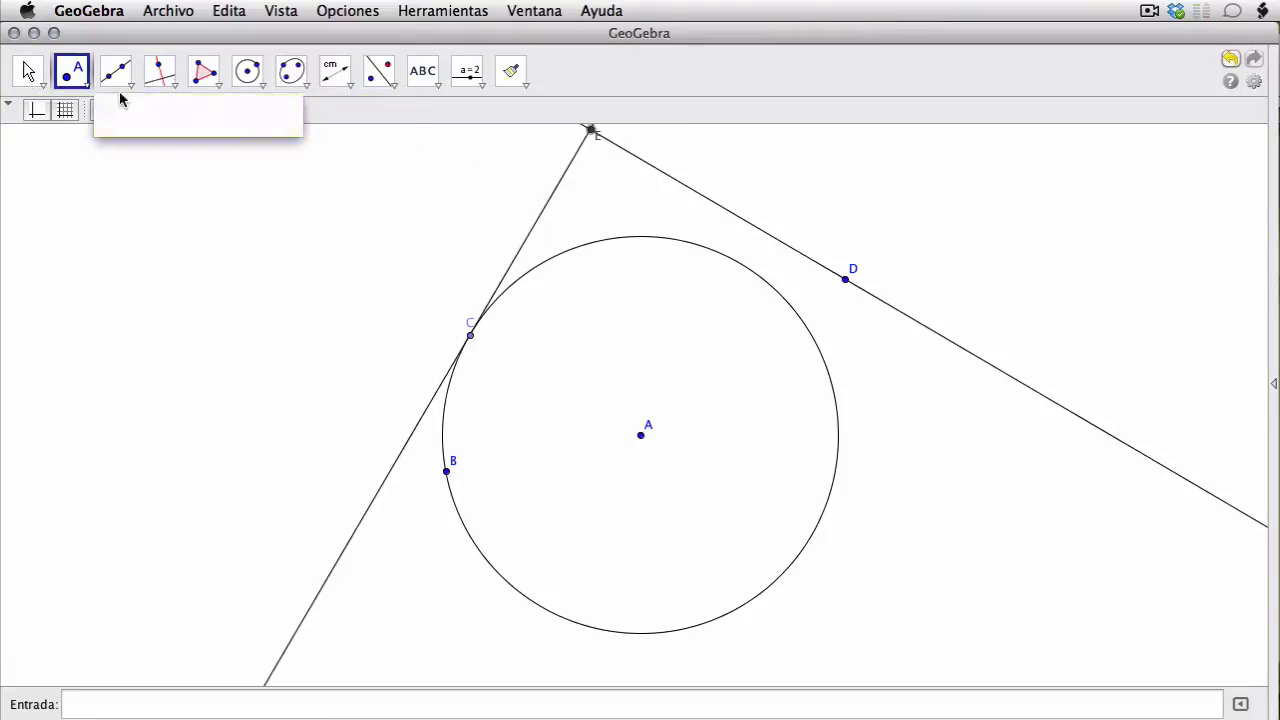
# - Slide C along the circle to examine how the projection point E moves
pyautogui.click(31, 72)
pyautogui.moveTo(467, 335); pyautogui.dragTo(446, 399)
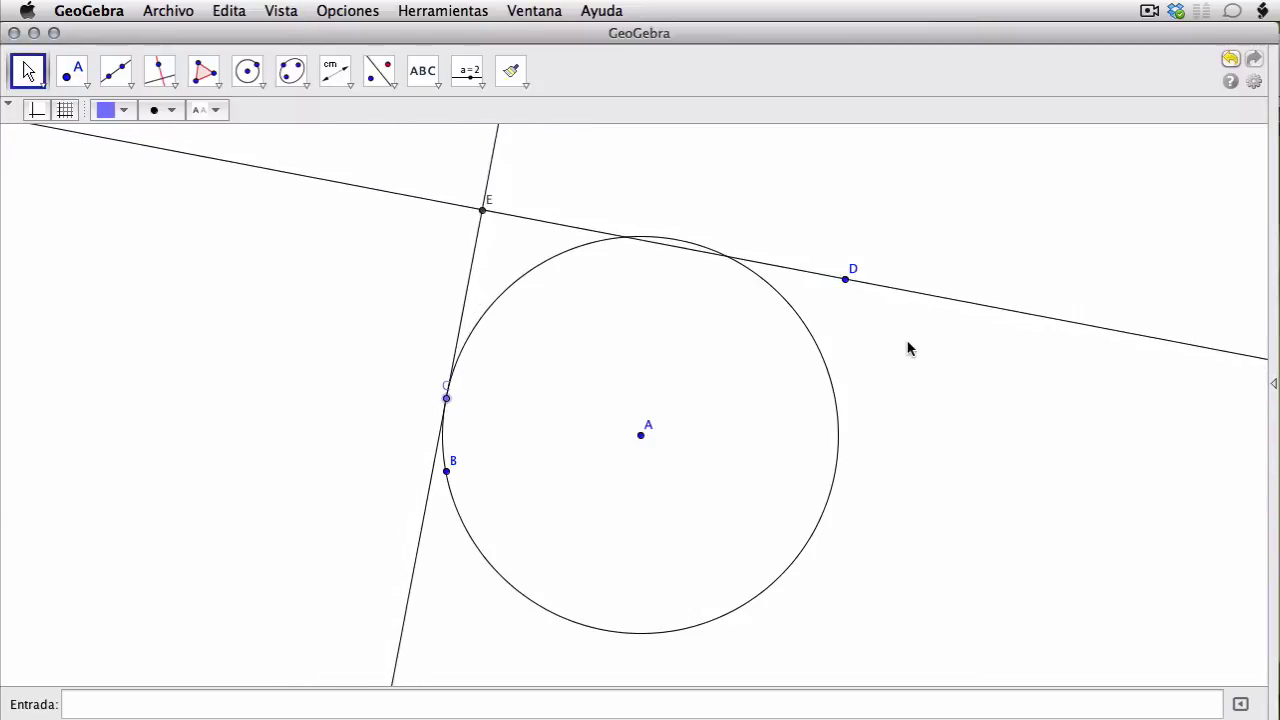
pyautogui.click(905, 347)
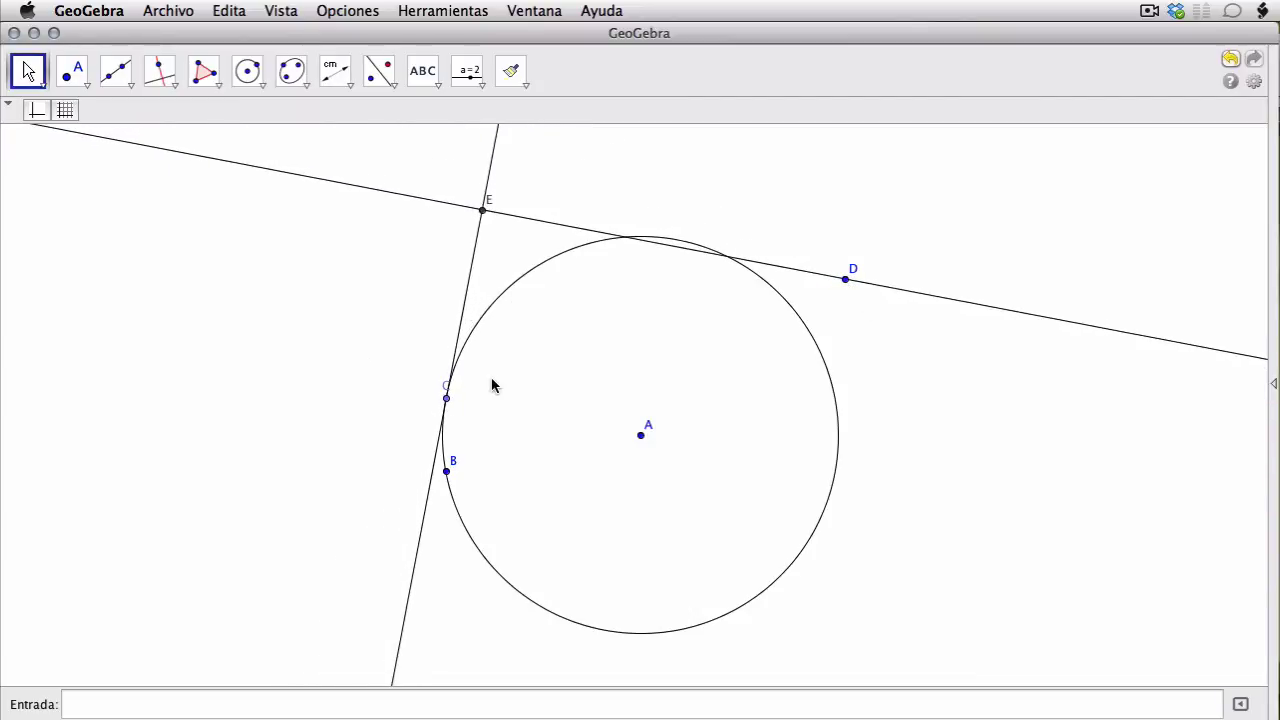
# - Create the locus of projection point E driven by point C to draw the circle's pedal curve
pyautogui.click(172, 80)
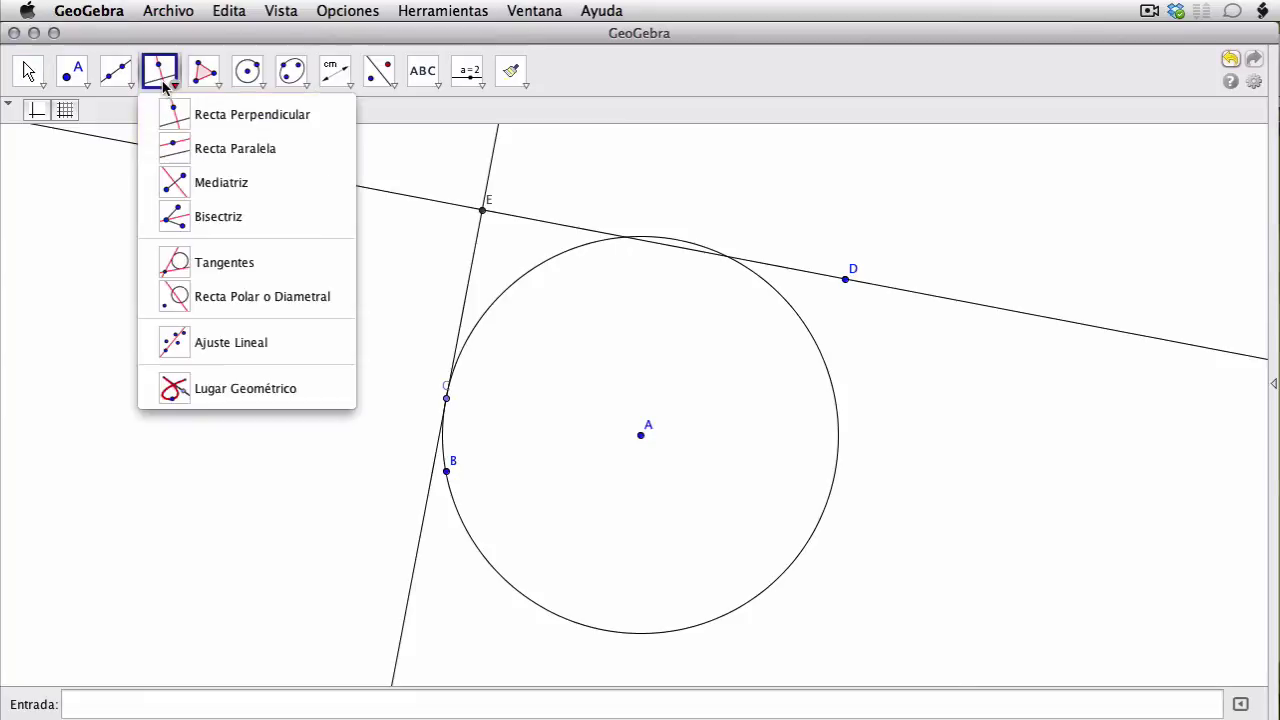
pyautogui.click(200, 386)
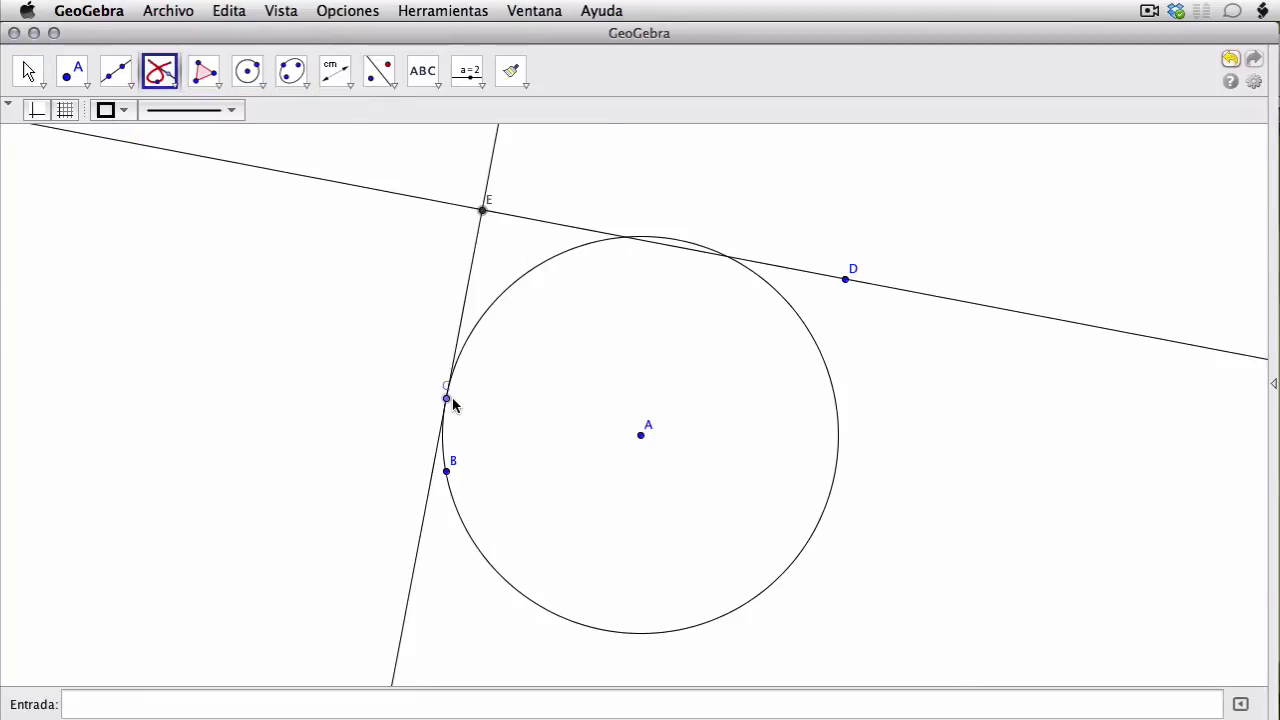
pyautogui.click(448, 400)
pyautogui.click(30, 72)
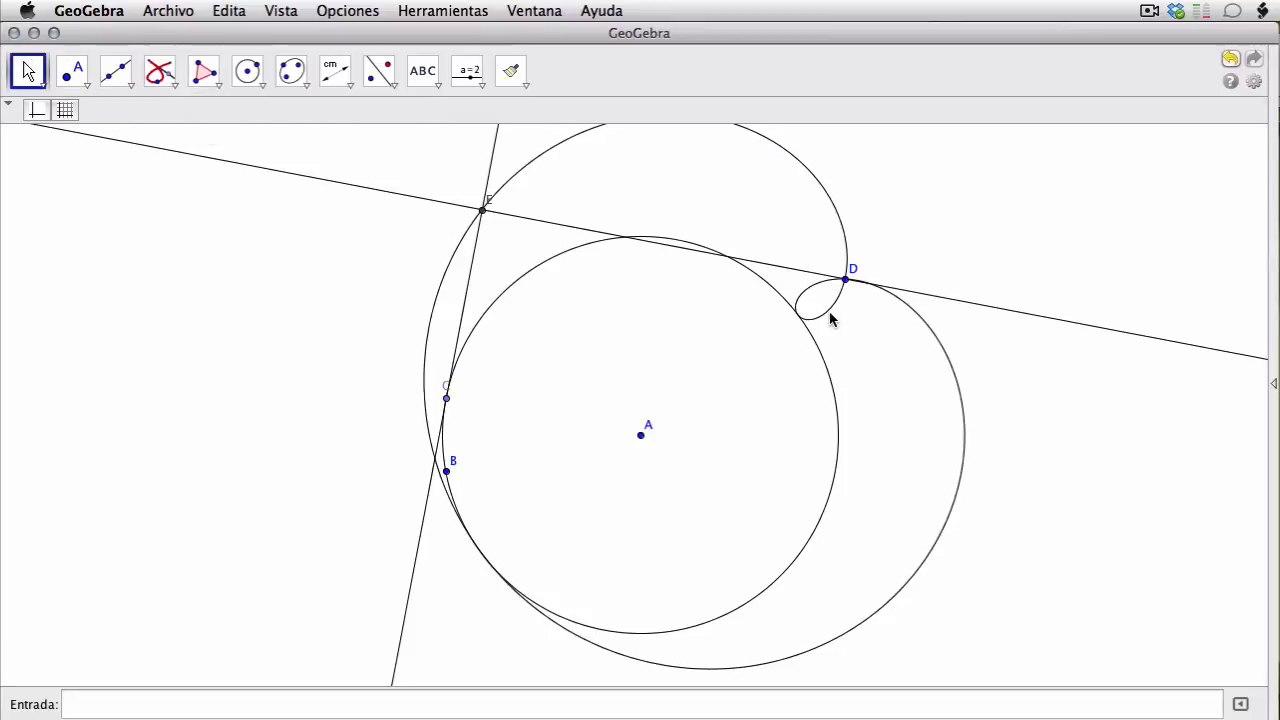
# - Move centre A, point D and point C to examine how the circle's pedal curve changes
pyautogui.moveTo(641, 435); pyautogui.dragTo(588, 465)
pyautogui.moveTo(846, 283); pyautogui.dragTo(806, 271)
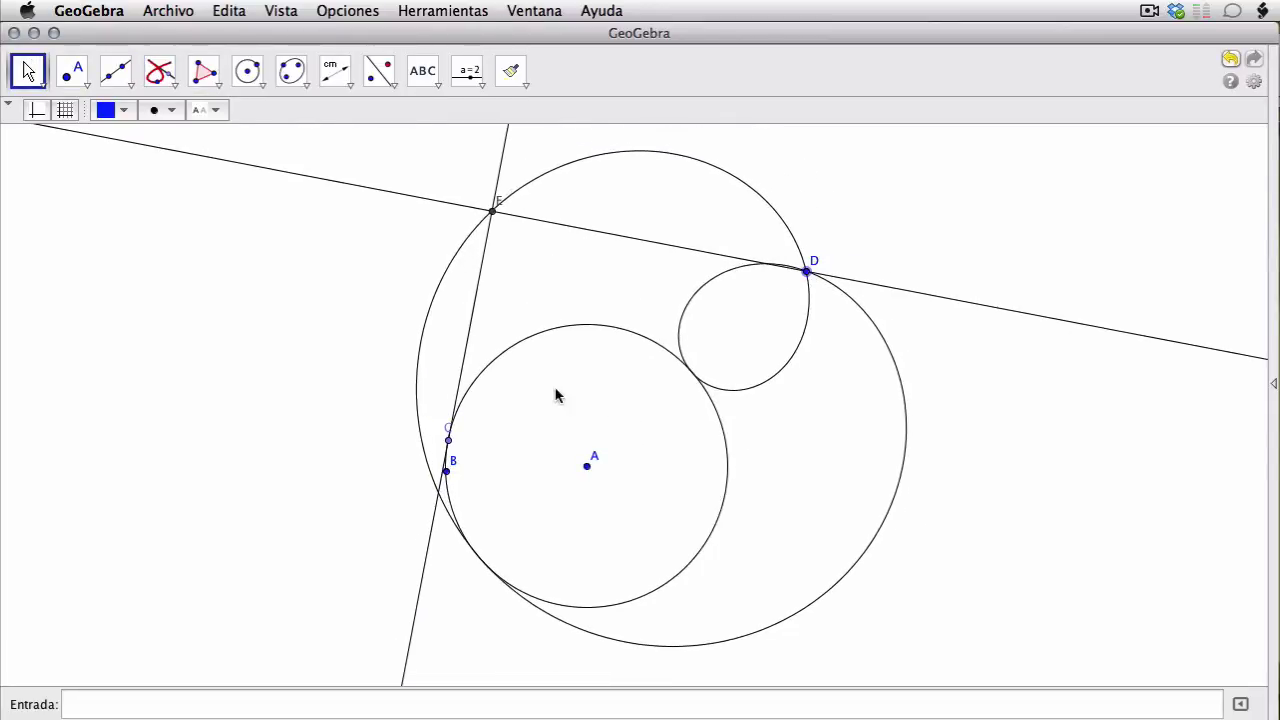
pyautogui.moveTo(450, 446); pyautogui.dragTo(425, 531)
pyautogui.moveTo(806, 271)
pyautogui.mouseDown()
pyautogui.moveTo(771, 266)
pyautogui.moveTo(703, 299)
pyautogui.moveTo(677, 364)
pyautogui.moveTo(631, 394)
pyautogui.moveTo(596, 452)
pyautogui.moveTo(760, 331)
pyautogui.moveTo(626, 426)
pyautogui.moveTo(663, 423)
pyautogui.moveTo(763, 312)
pyautogui.moveTo(720, 252)
pyautogui.moveTo(746, 246)
pyautogui.mouseUp()
pyautogui.click(759, 368)
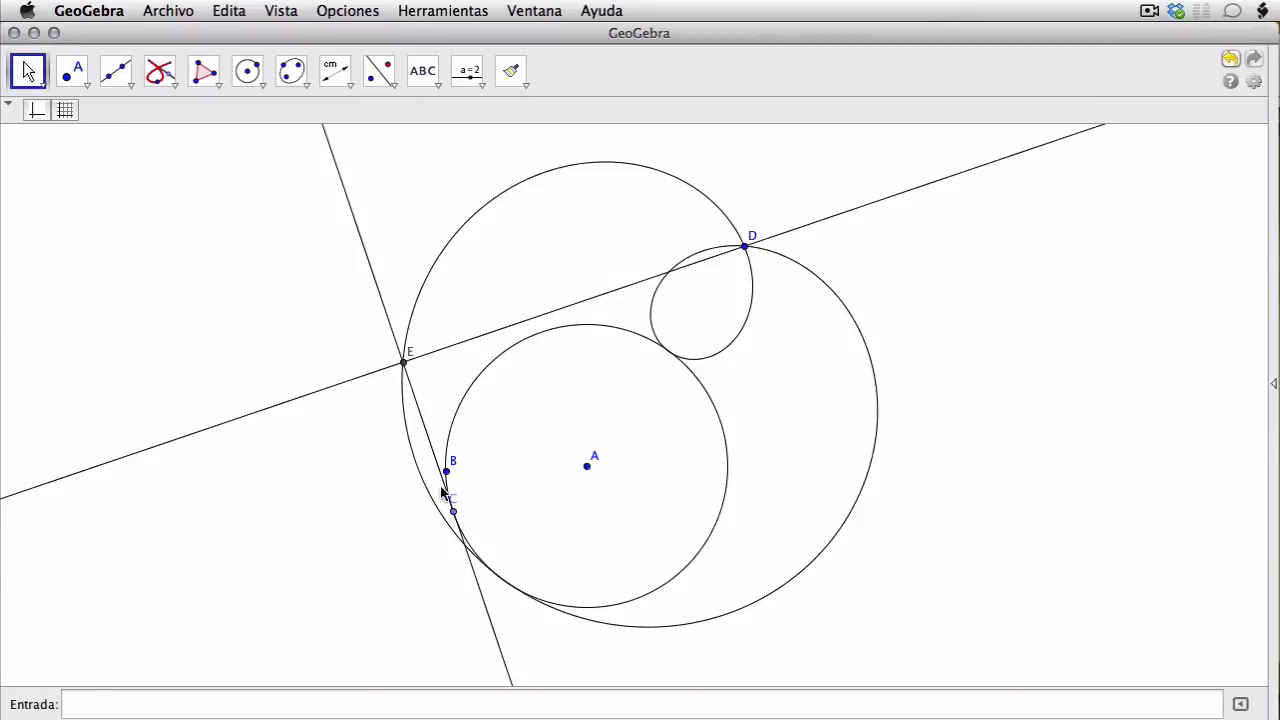
pyautogui.moveTo(455, 511)
pyautogui.mouseDown()
pyautogui.moveTo(411, 469)
pyautogui.moveTo(477, 294)
pyautogui.moveTo(494, 294)
pyautogui.moveTo(440, 440)
pyautogui.moveTo(459, 530)
pyautogui.mouseUp()
pyautogui.click(577, 510)
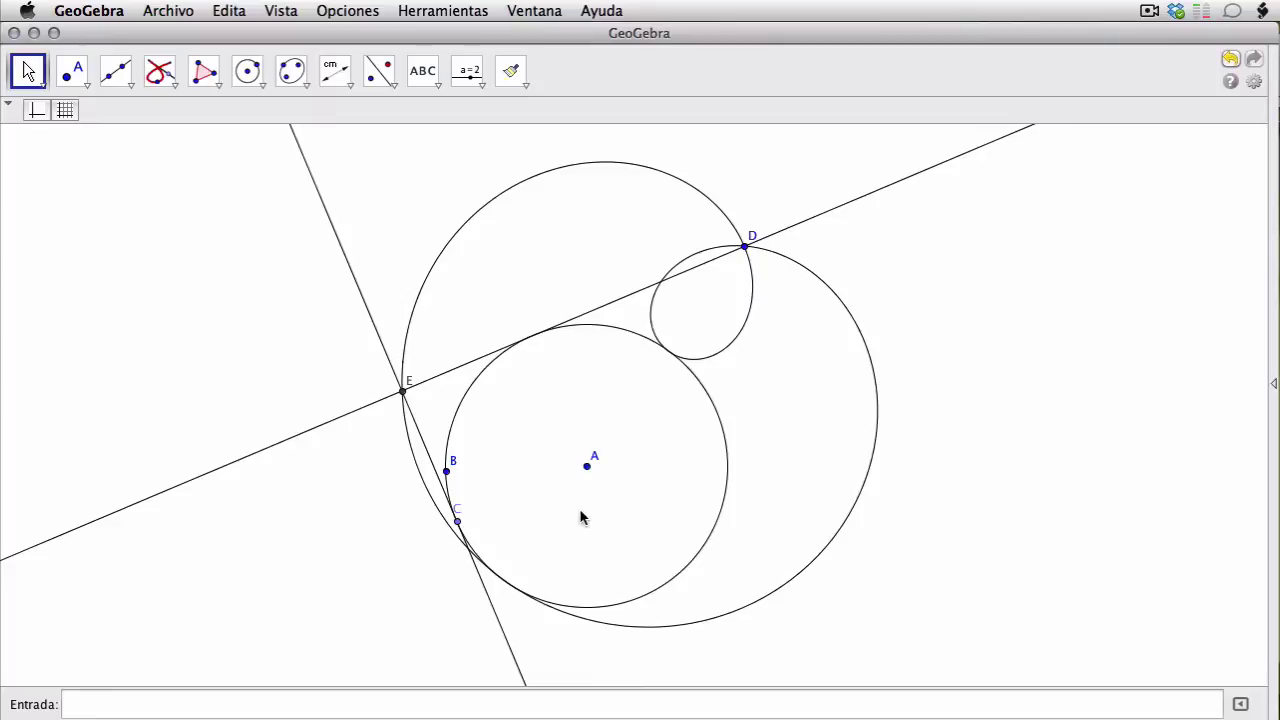
# - Delete the whole circle construction and draw an ellipse from two foci and a point on it
pyautogui.moveTo(333, 575); pyautogui.dragTo(951, 183)
pyautogui.press('Delete')
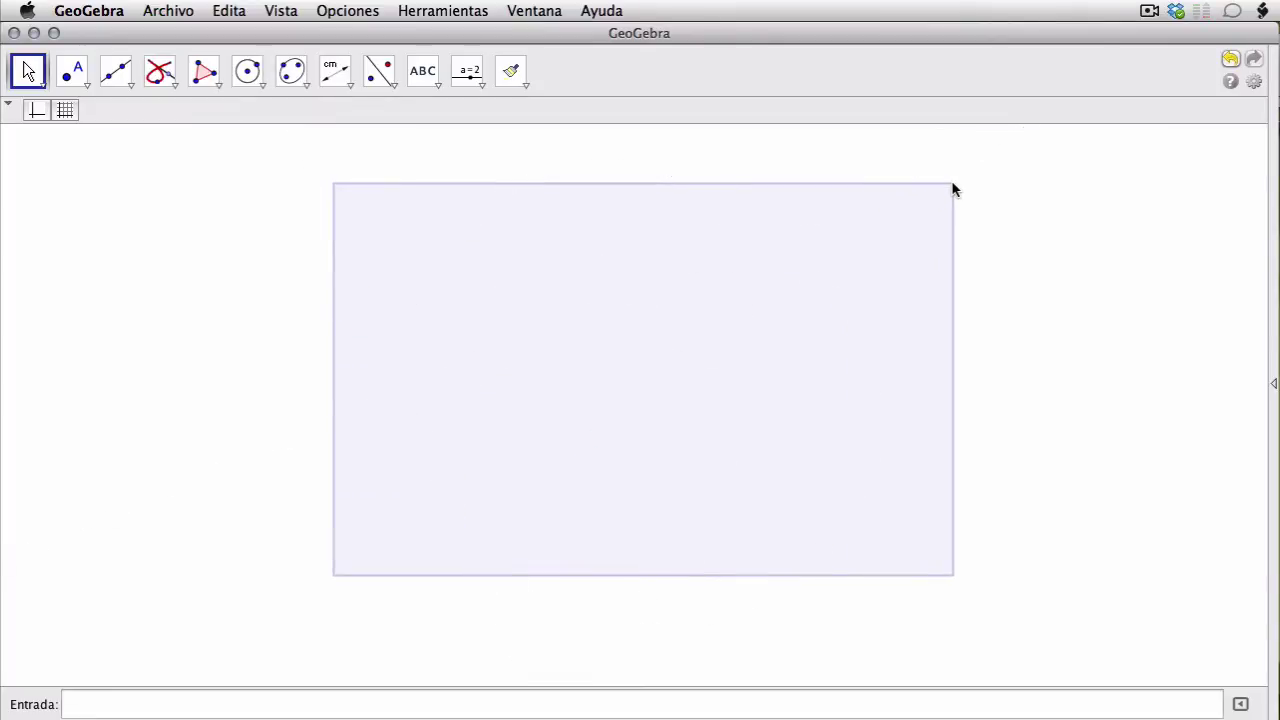
pyautogui.click(248, 80)
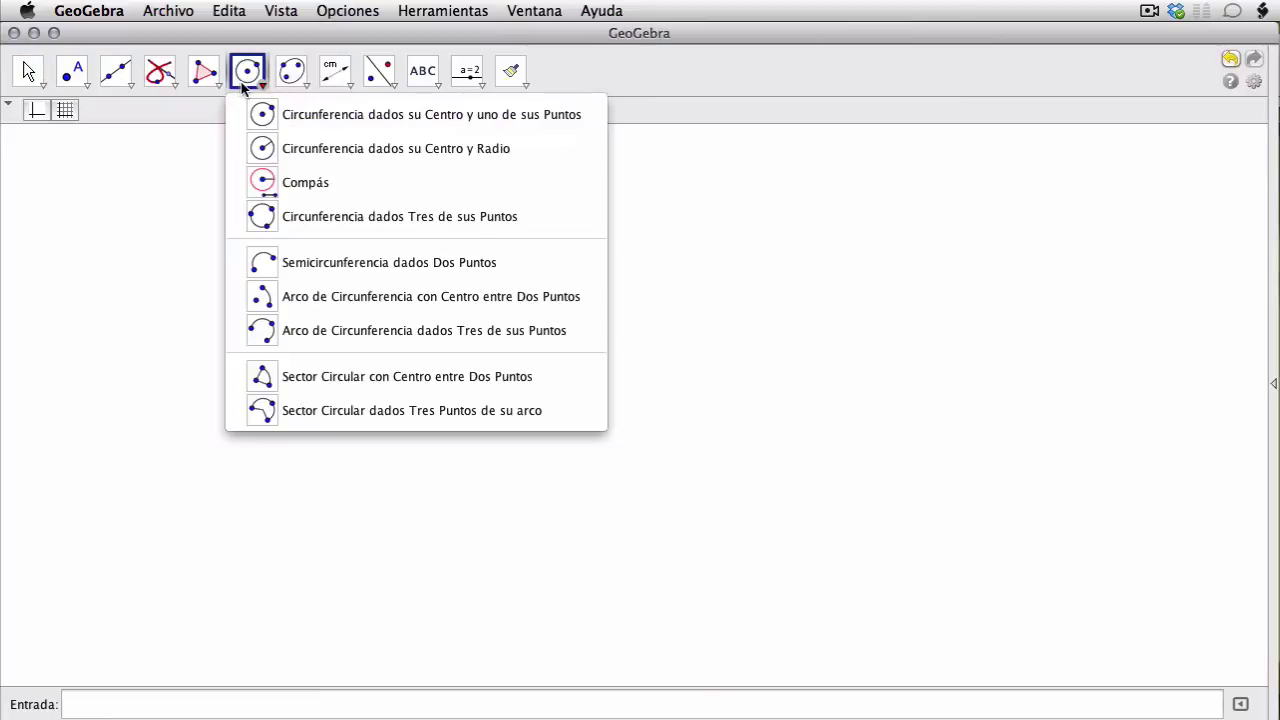
pyautogui.moveTo(293, 87)
pyautogui.click(303, 114)
pyautogui.click(810, 447)
pyautogui.click(560, 295)
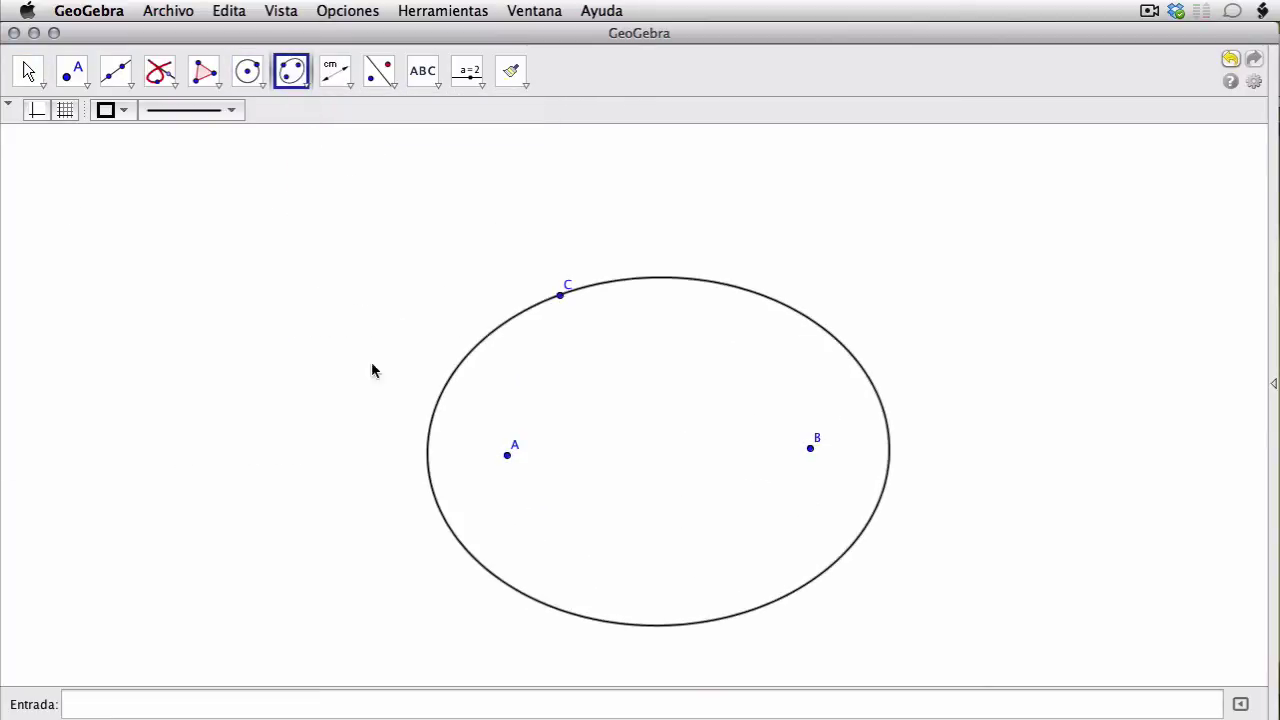
# - Place a point on the ellipse's upper arc and construct the tangent to the ellipse at that point
pyautogui.click(72, 72)
pyautogui.click(712, 283)
pyautogui.click(124, 90)
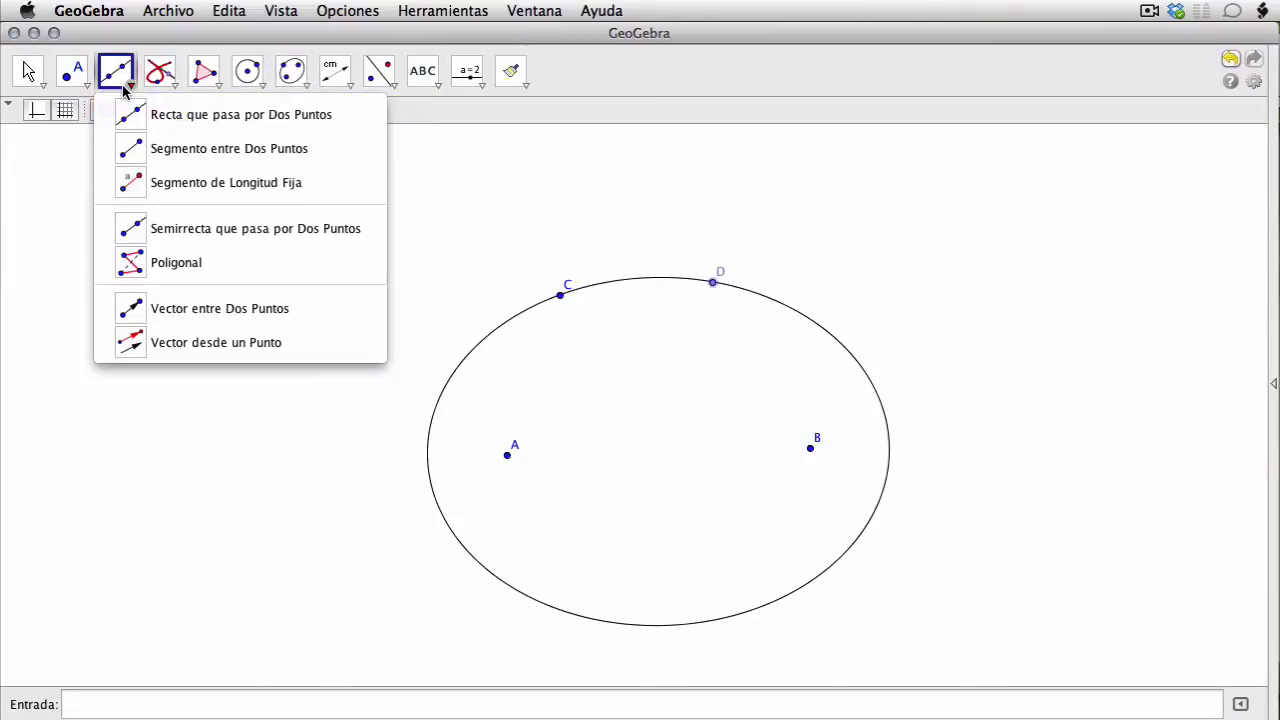
pyautogui.moveTo(165, 80)
pyautogui.click(224, 263)
pyautogui.click(712, 283)
pyautogui.click(430, 420)
# - Place a free point outside the ellipse, to its left, and construct the perpendicular to the tangent through it
pyautogui.click(72, 72)
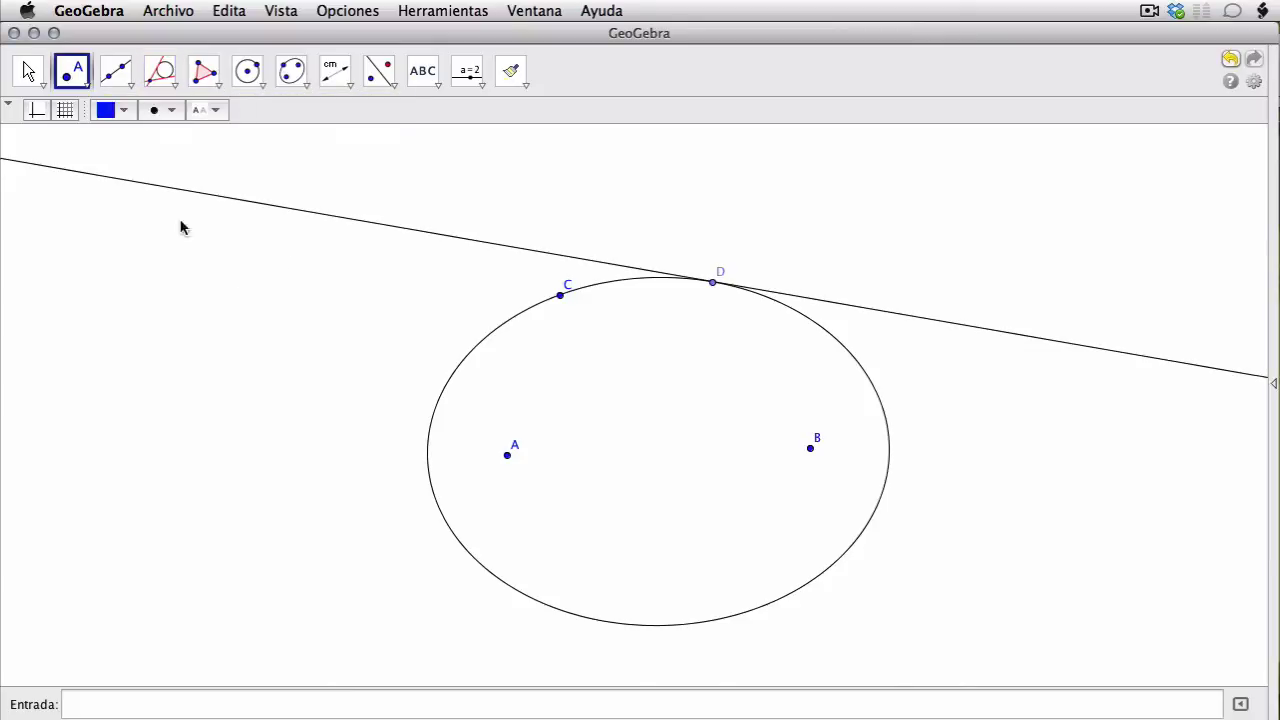
pyautogui.click(297, 376)
pyautogui.click(200, 80)
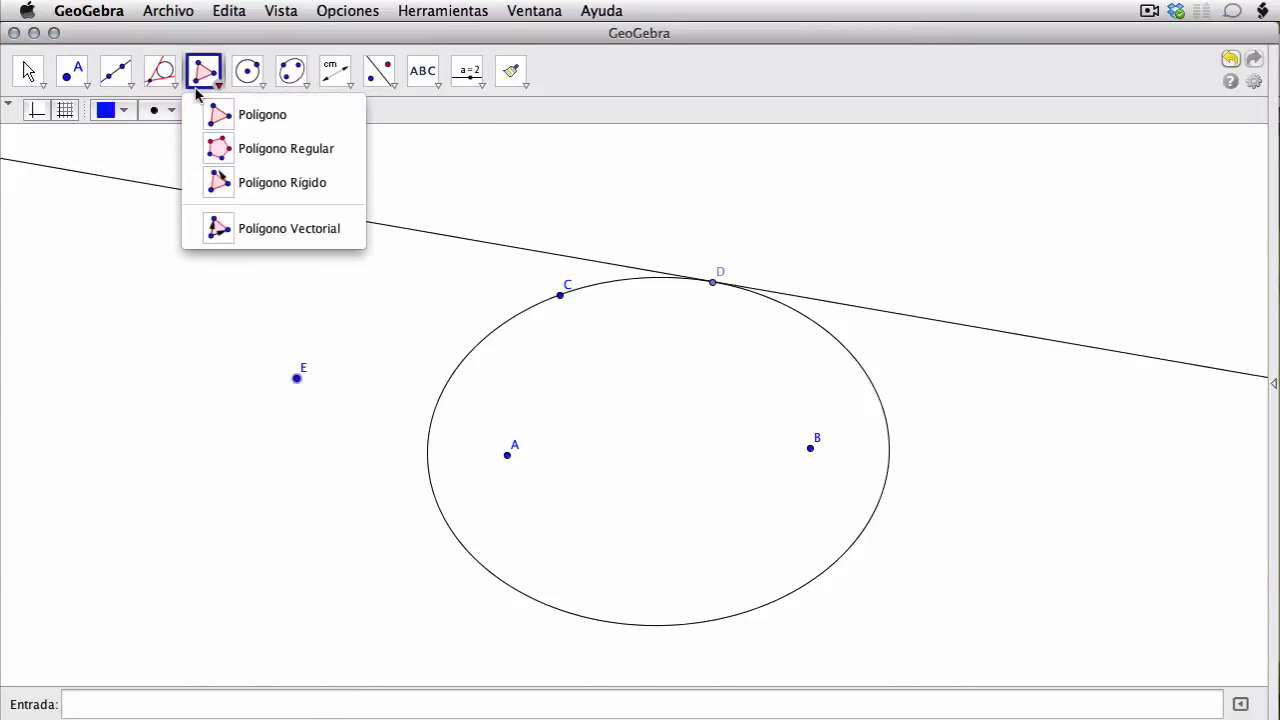
pyautogui.moveTo(163, 88)
pyautogui.click(170, 114)
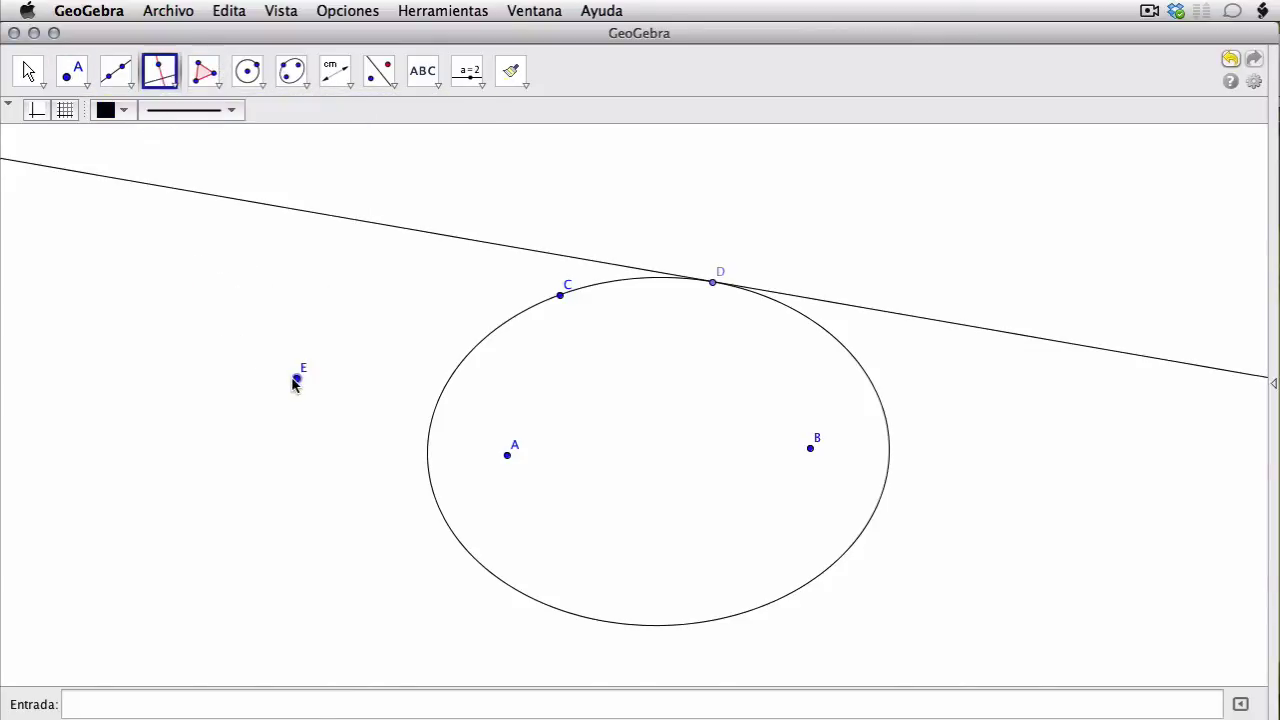
pyautogui.click(316, 214)
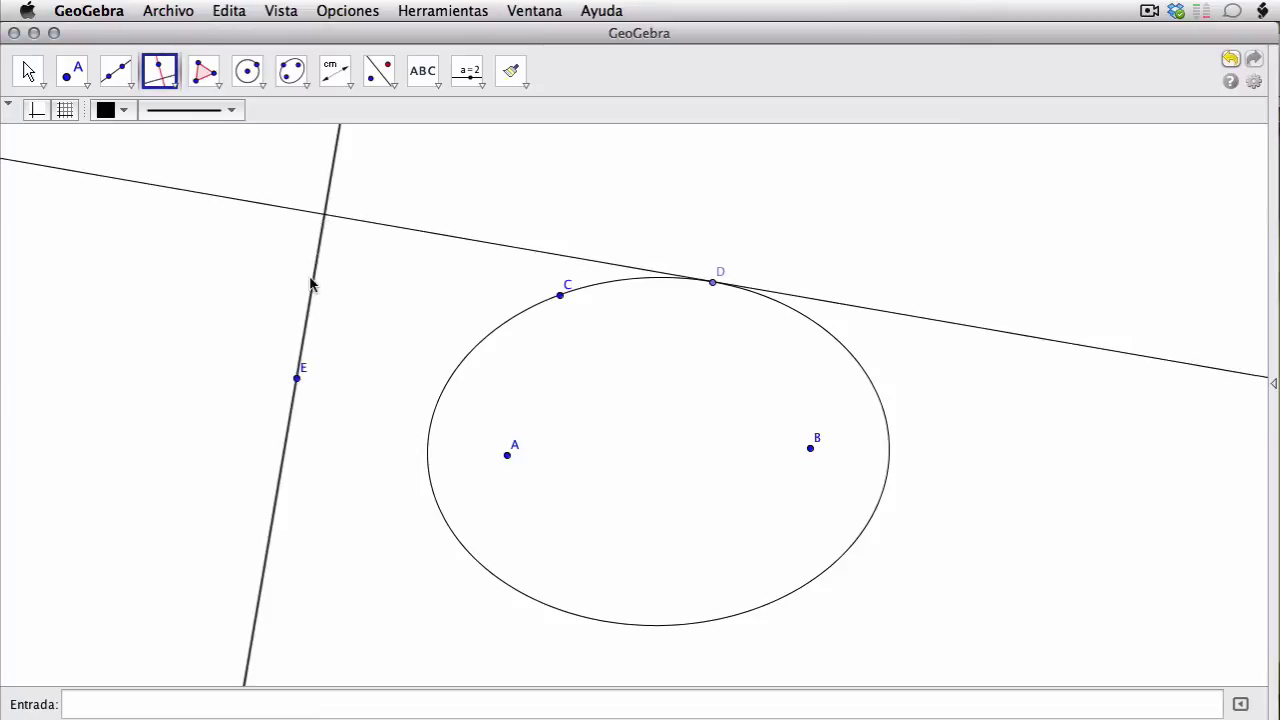
# - Mark the intersection of the perpendicular with the tangent and shift point D slightly along the ellipse
pyautogui.click(68, 72)
pyautogui.click(325, 215)
pyautogui.click(28, 72)
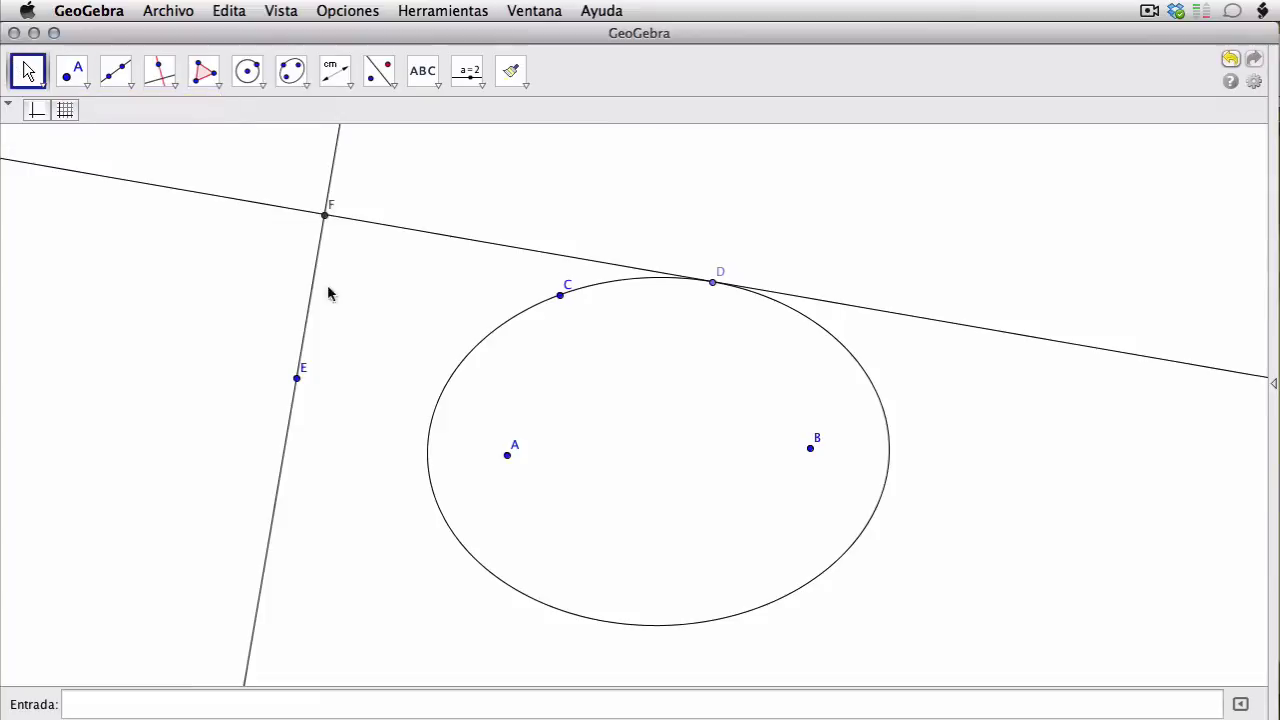
pyautogui.moveTo(717, 289)
pyautogui.mouseDown()
pyautogui.moveTo(657, 283)
pyautogui.moveTo(523, 314)
pyautogui.moveTo(474, 502)
pyautogui.moveTo(646, 546)
pyautogui.moveTo(891, 403)
pyautogui.moveTo(774, 277)
pyautogui.moveTo(643, 254)
pyautogui.moveTo(697, 283)
pyautogui.mouseUp()
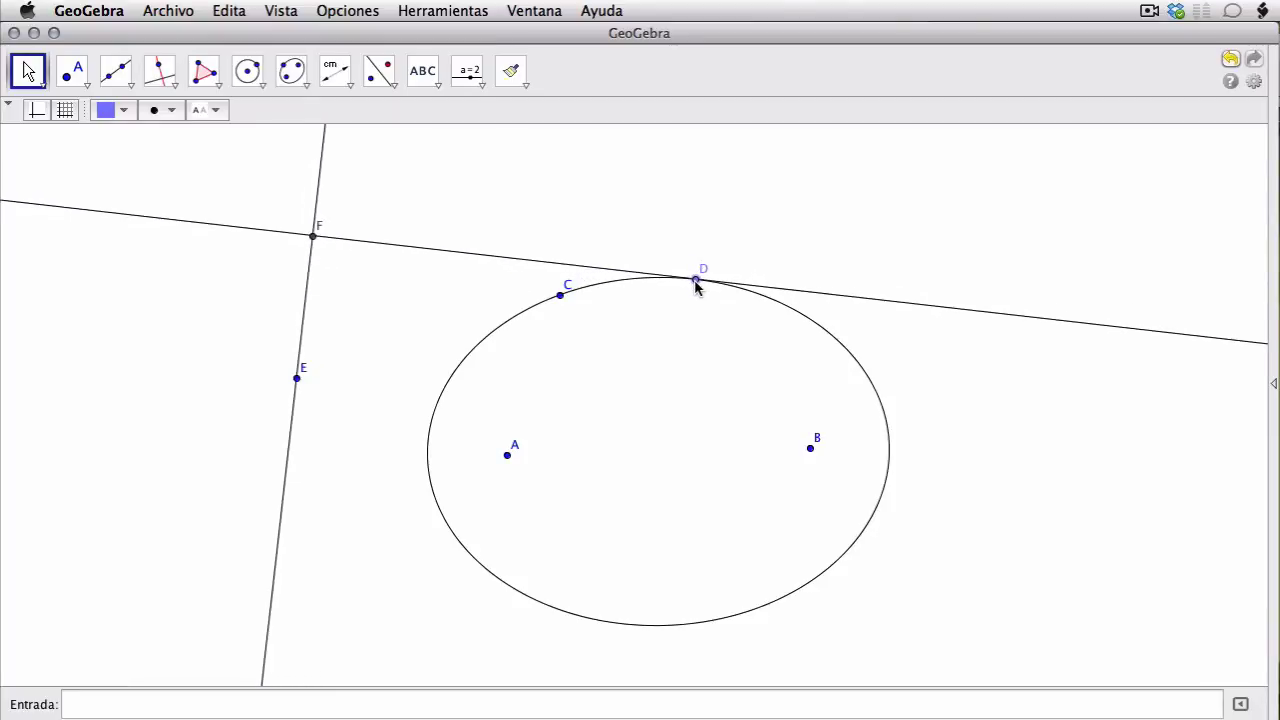
# - Create the locus of intersection point F driven by point D to draw the ellipse's pedal curve
pyautogui.click(221, 92)
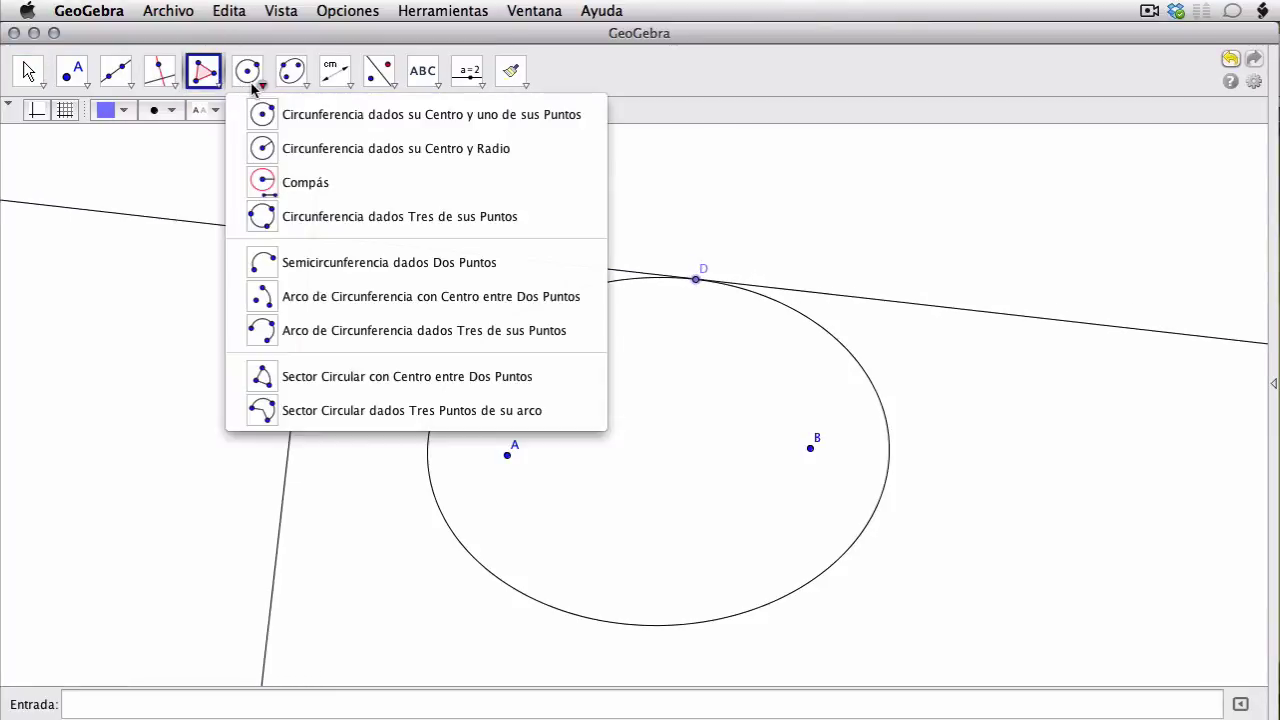
pyautogui.moveTo(162, 84)
pyautogui.click(172, 388)
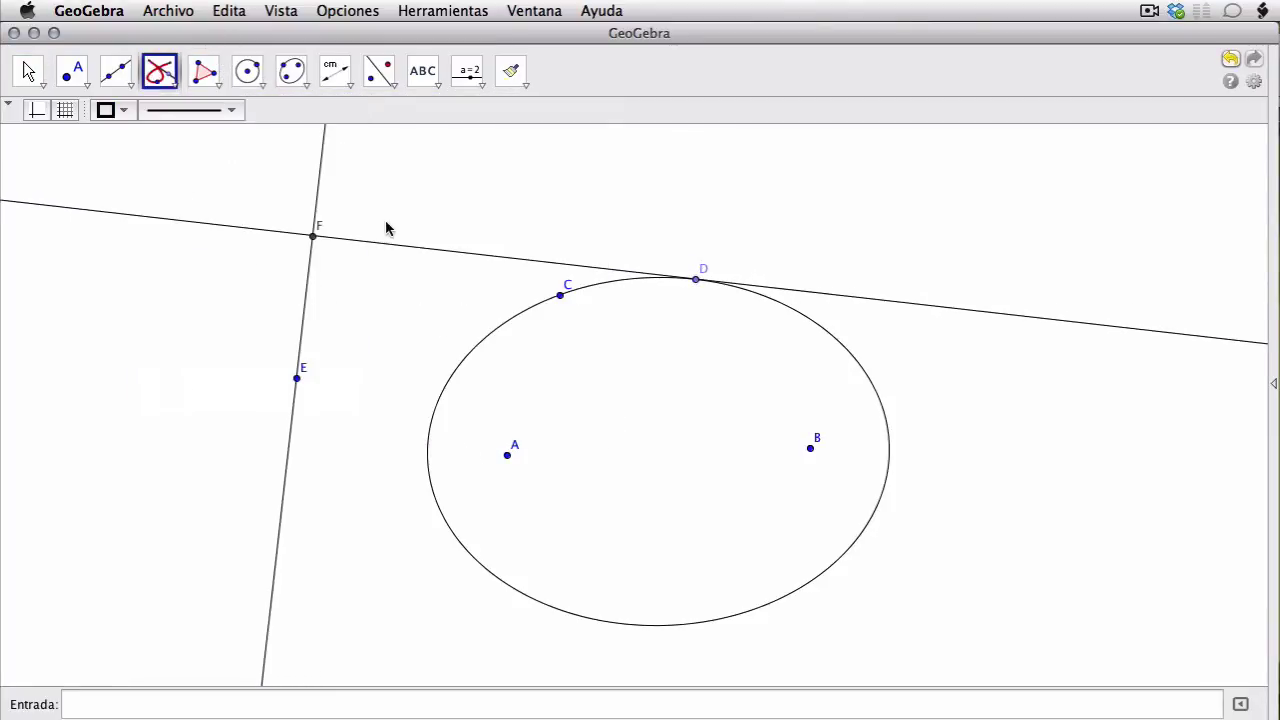
pyautogui.click(313, 236)
pyautogui.click(696, 279)
pyautogui.press('Escape')
# - Move focus B, point C and point D to examine how the ellipse's pedal curve changes
pyautogui.moveTo(810, 447); pyautogui.dragTo(574, 445)
pyautogui.moveTo(535, 296); pyautogui.dragTo(645, 355)
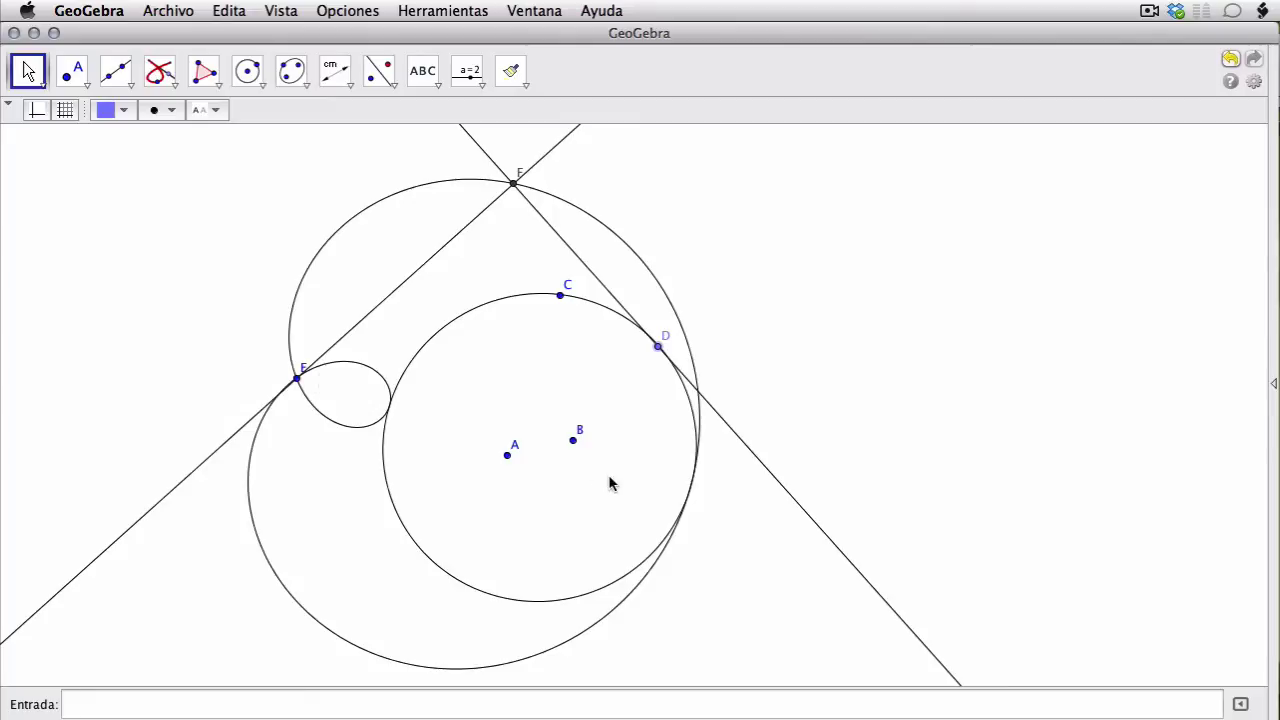
pyautogui.moveTo(575, 442); pyautogui.dragTo(830, 347)
pyautogui.moveTo(571, 309); pyautogui.dragTo(586, 339)
pyautogui.moveTo(825, 313); pyautogui.dragTo(736, 297)
# - Make foci A and B coincide, and move points E and C to examine the resulting pedal curve
pyautogui.moveTo(297, 378); pyautogui.dragTo(751, 429)
pyautogui.moveTo(832, 346); pyautogui.dragTo(753, 432)
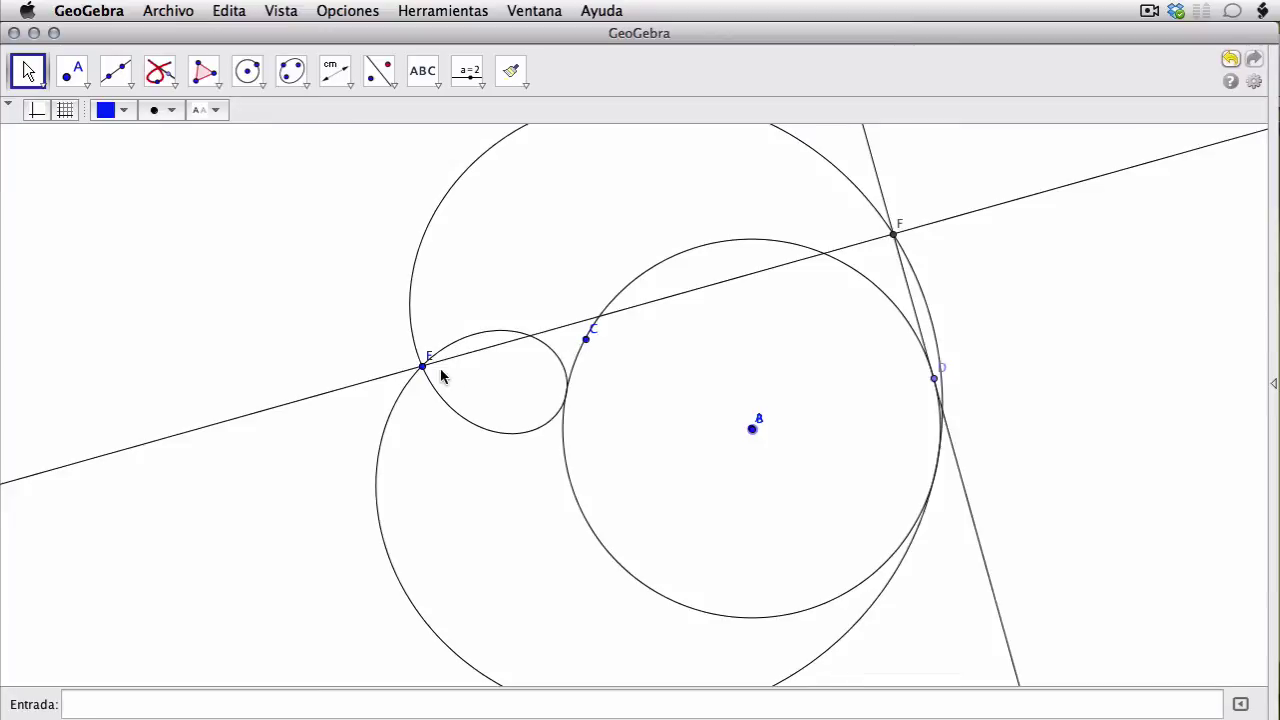
pyautogui.moveTo(416, 375); pyautogui.dragTo(512, 249)
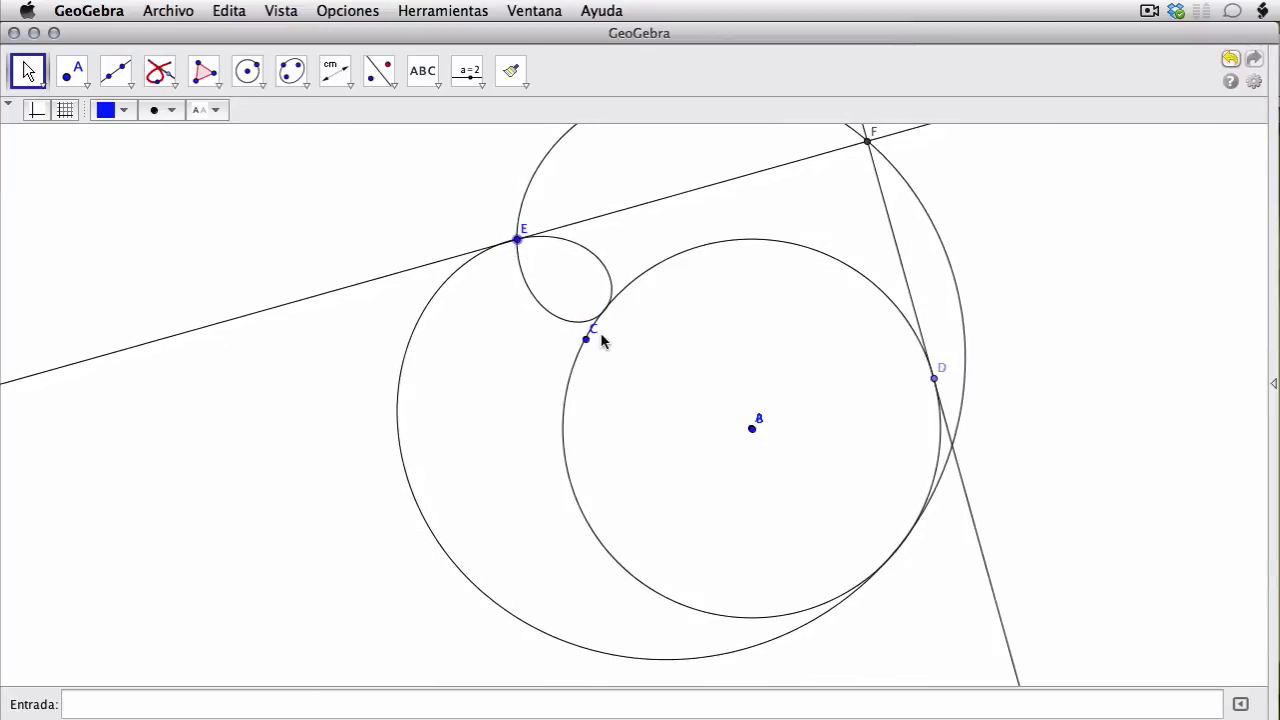
pyautogui.moveTo(585, 341); pyautogui.dragTo(636, 451)
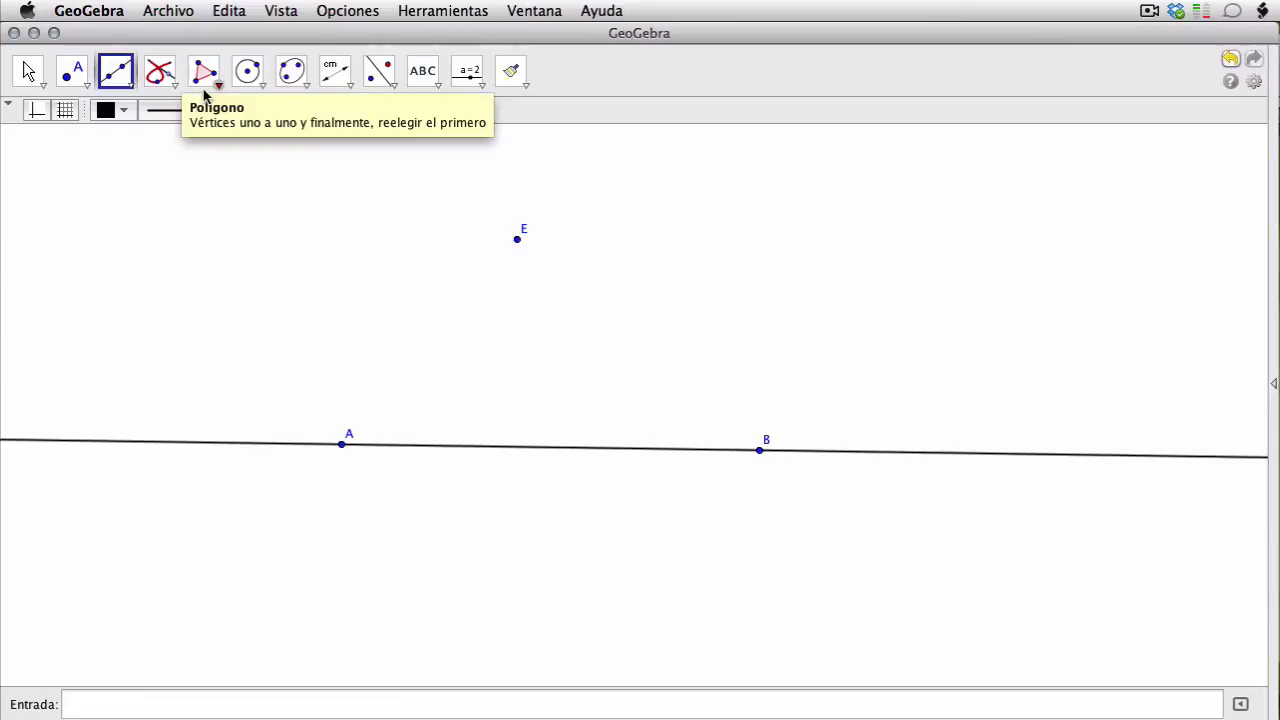
# - Draw a parabola with point E as focus and the line through A and B as directrix
pyautogui.click(206, 84)
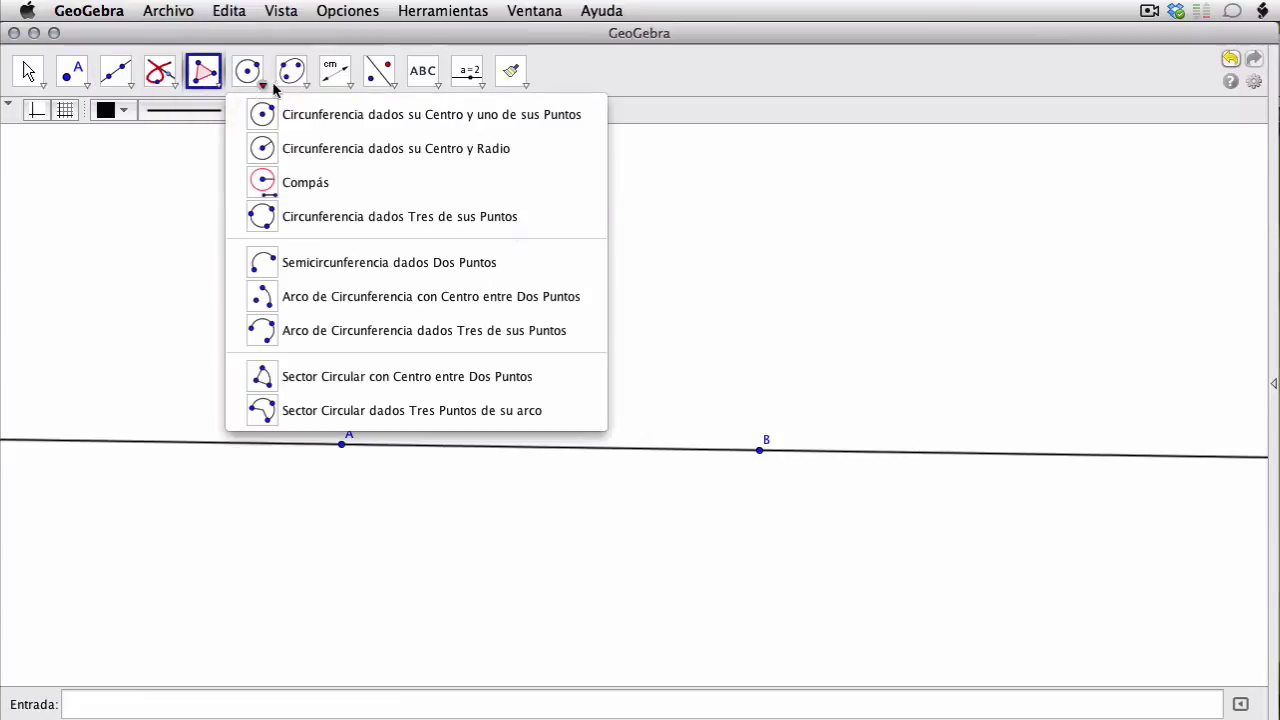
pyautogui.moveTo(291, 75)
pyautogui.click(350, 182)
pyautogui.click(511, 447)
pyautogui.click(518, 242)
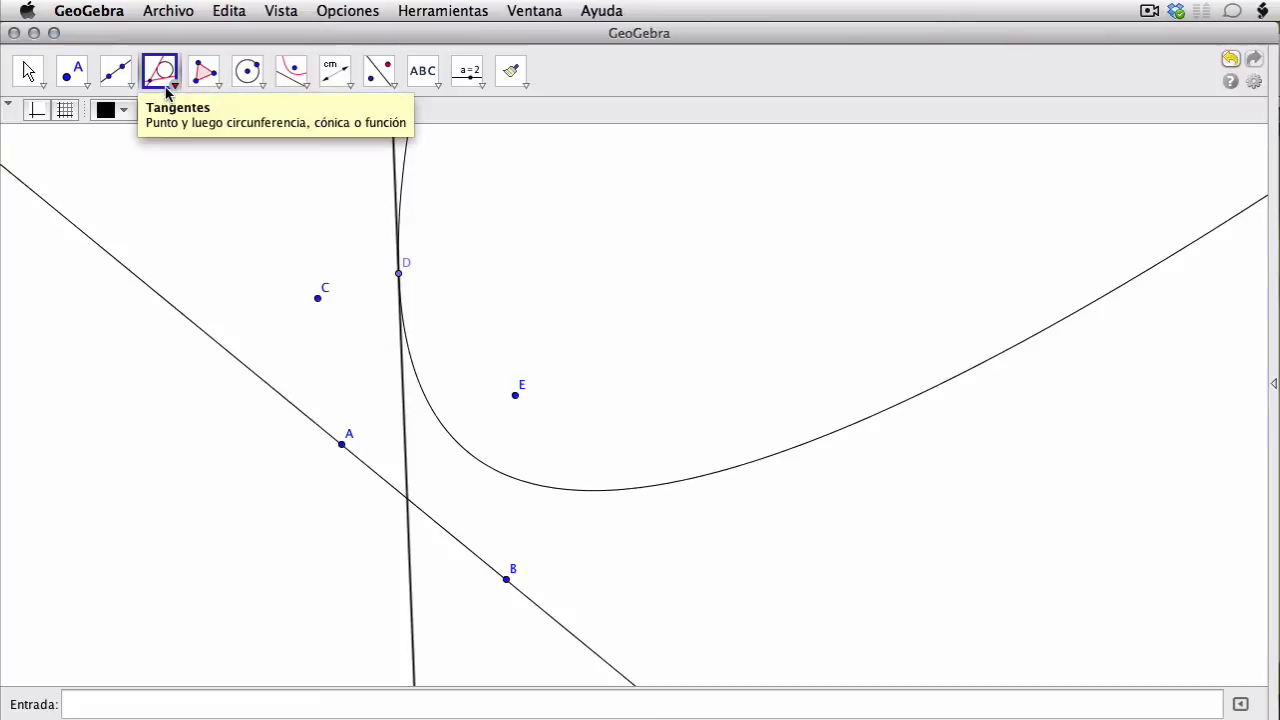
# - Construct the perpendicular to the parabola's tangent through point C, and move C to the other side of line AB
pyautogui.click(165, 88)
pyautogui.click(175, 117)
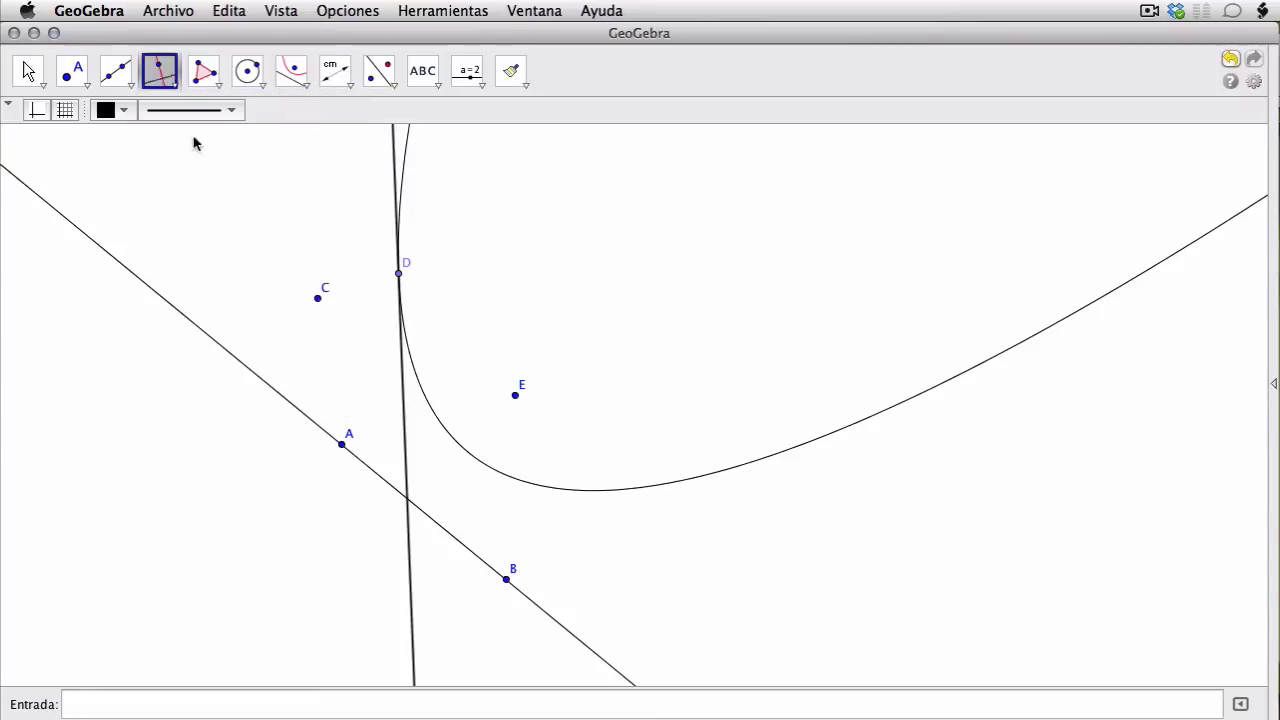
pyautogui.click(406, 425)
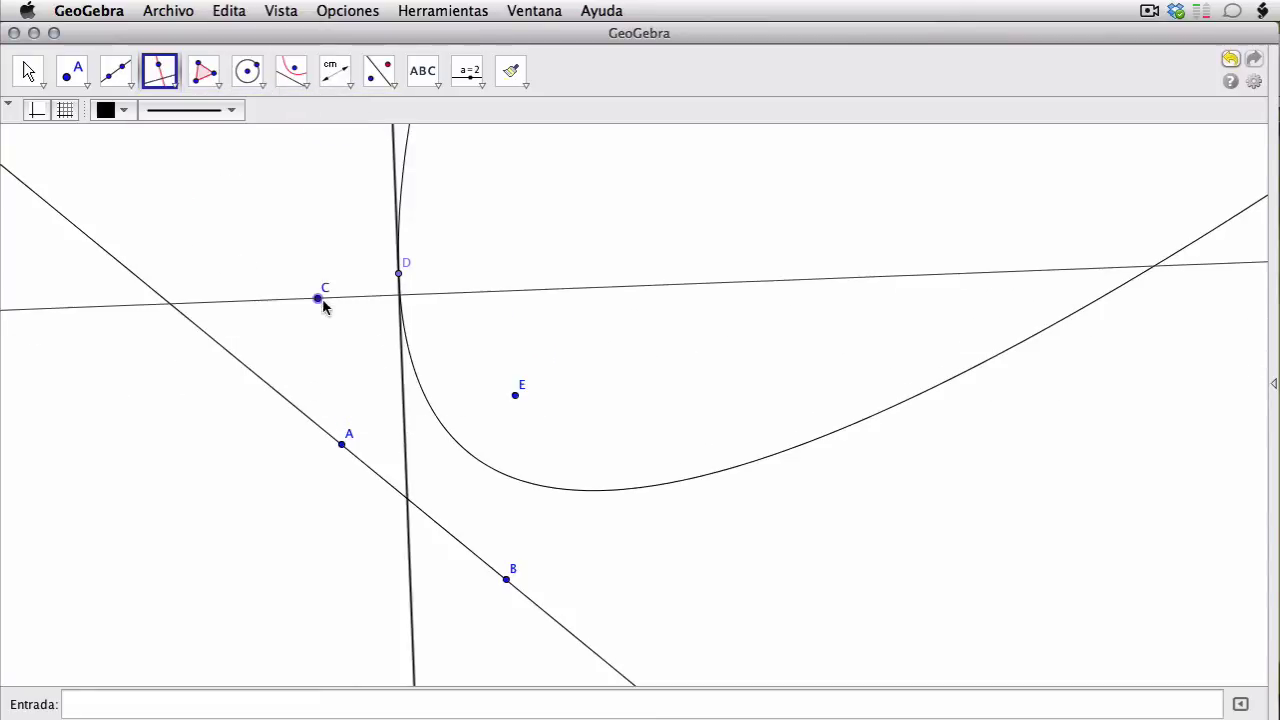
pyautogui.click(319, 300)
pyautogui.click(26, 71)
pyautogui.moveTo(318, 298); pyautogui.dragTo(265, 473)
# - Mark the intersection of the perpendicular with the tangent and create its locus driven by point D on the parabola
pyautogui.click(72, 70)
pyautogui.click(406, 468)
pyautogui.click(205, 72)
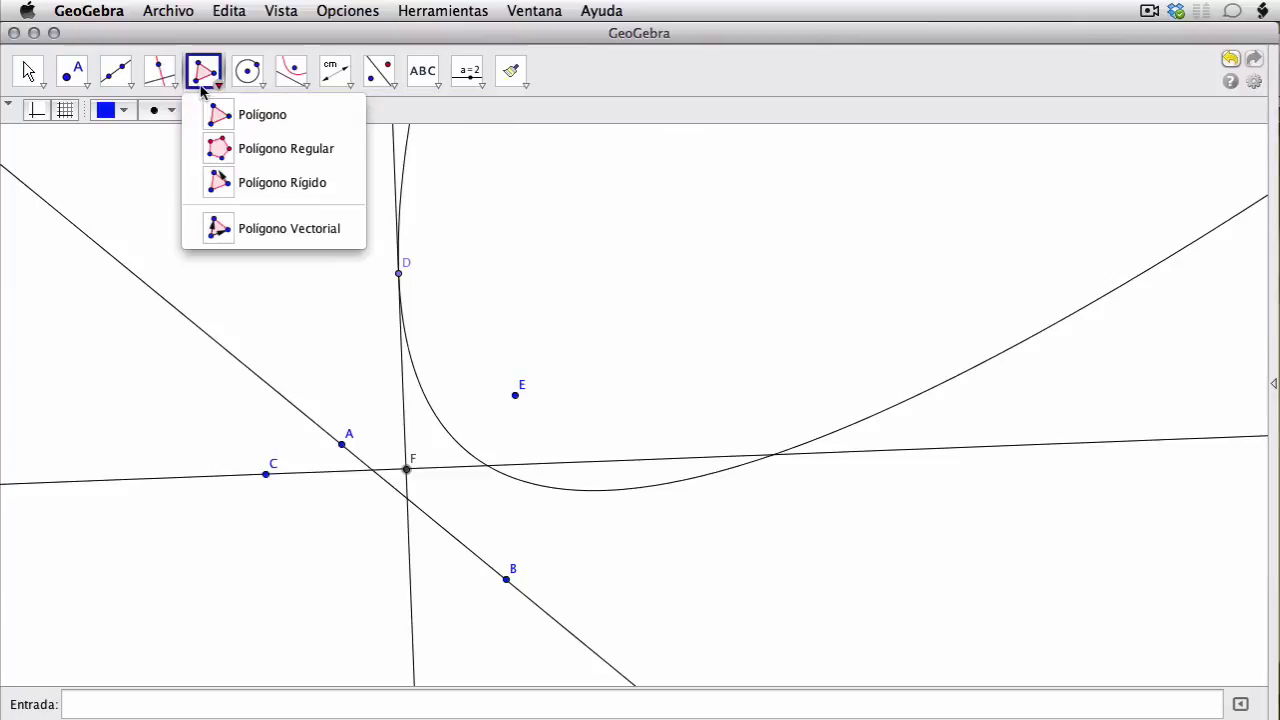
pyautogui.click(174, 84)
pyautogui.click(221, 396)
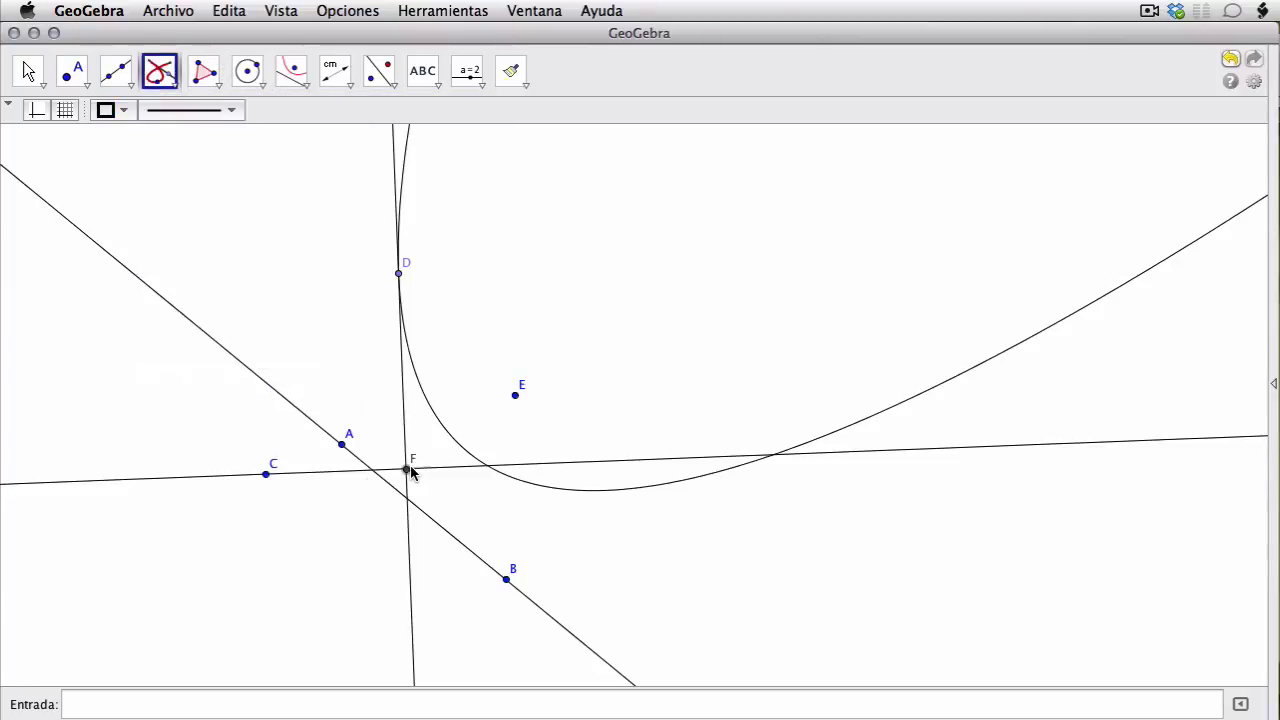
pyautogui.click(398, 274)
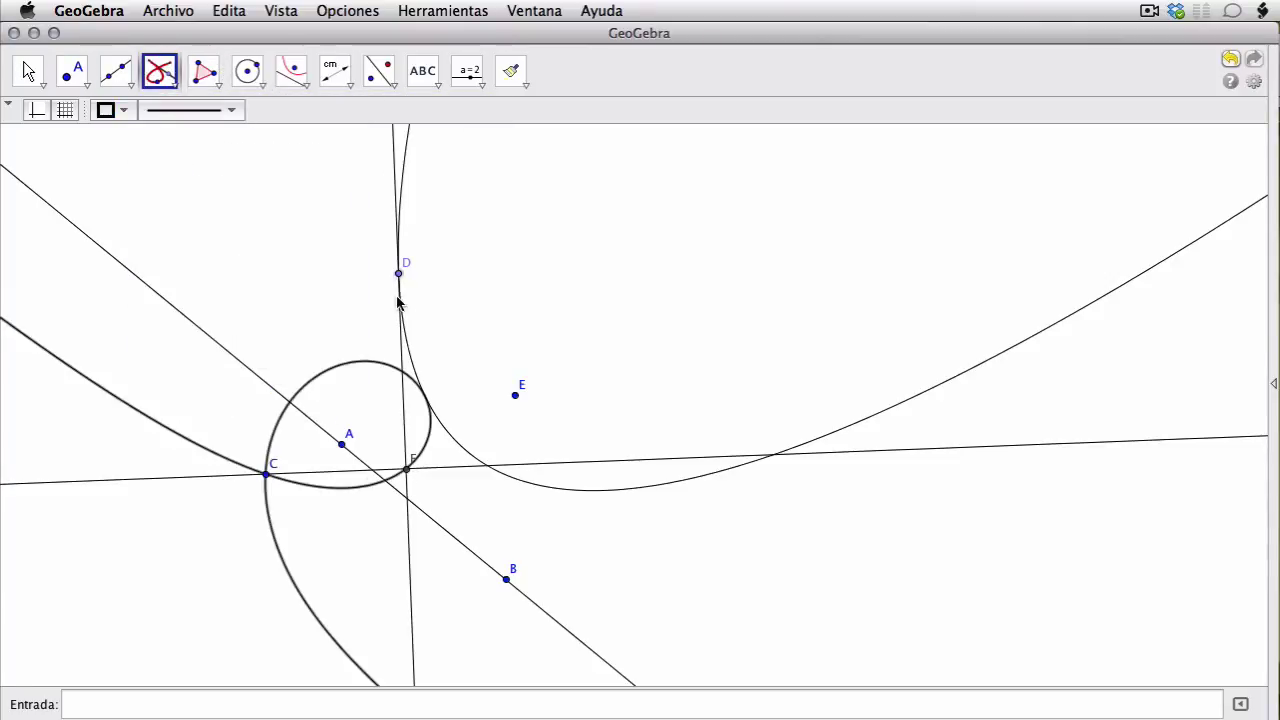
# - Undo the deletions and the parabola construction to return to the ellipse with its pedal curve
pyautogui.click(289, 74)
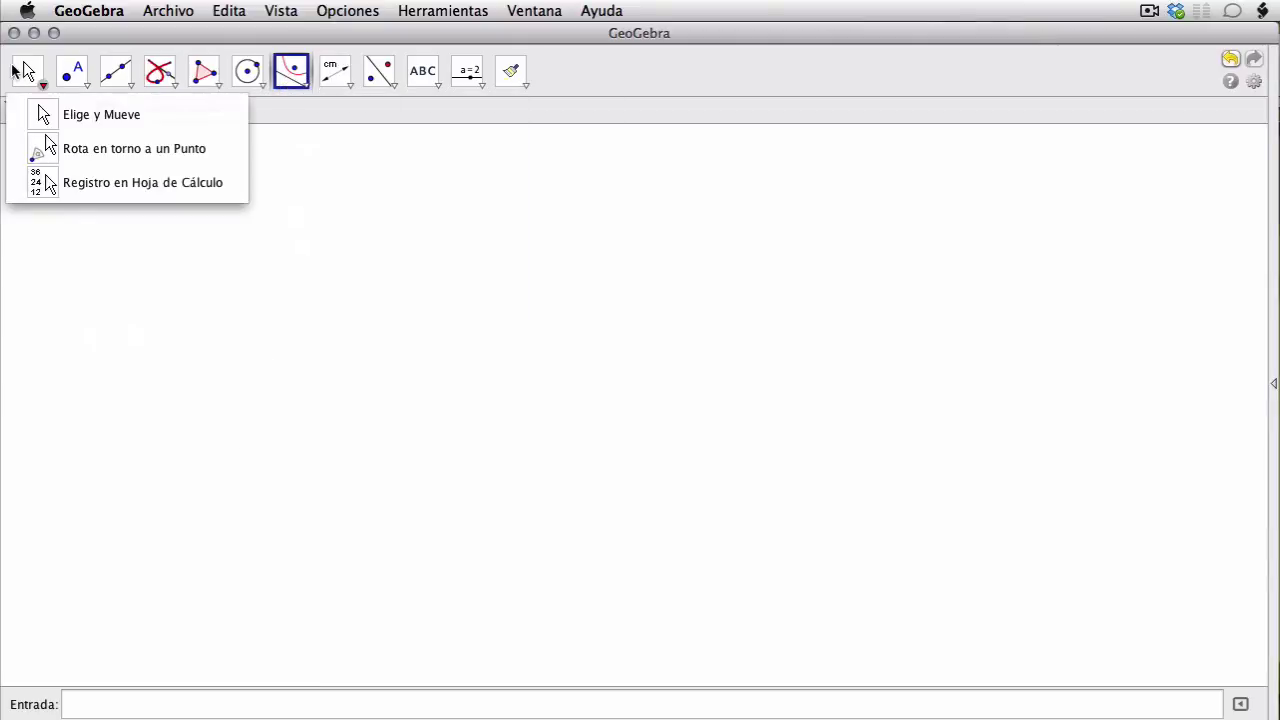
pyautogui.click(30, 74)
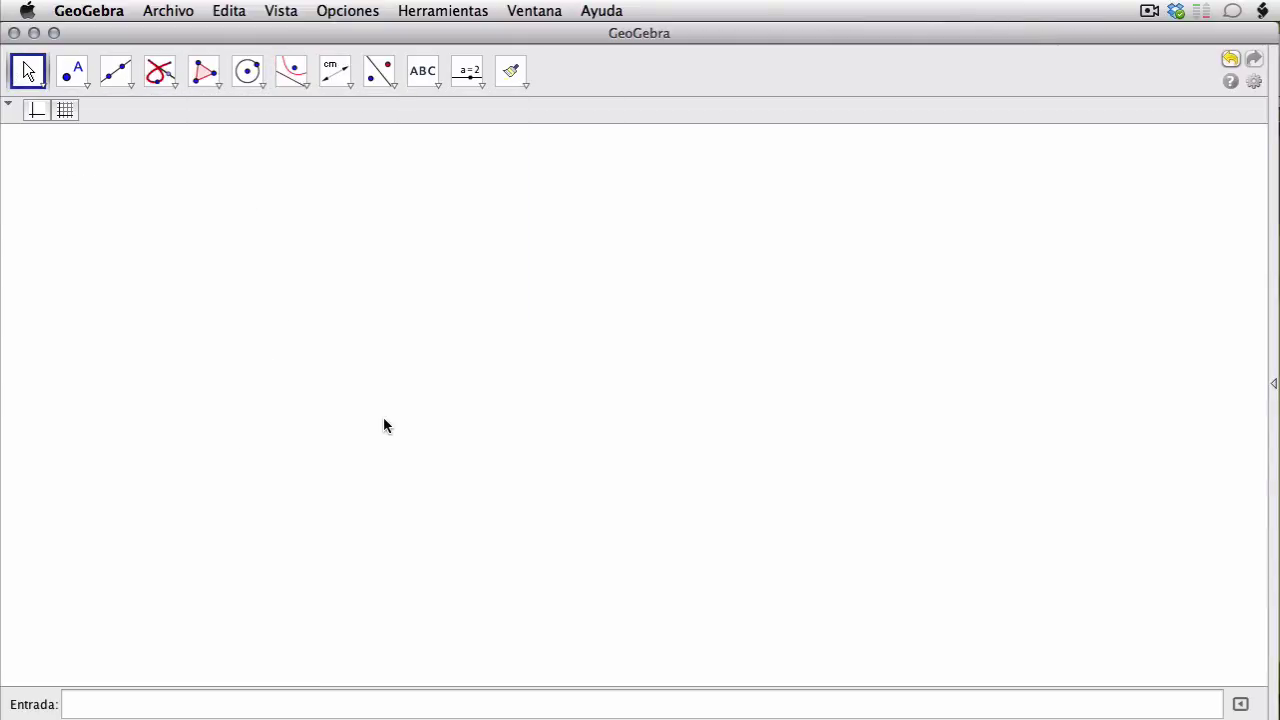
pyautogui.press('super+z')
pyautogui.press('super+z')
pyautogui.press('super+z')
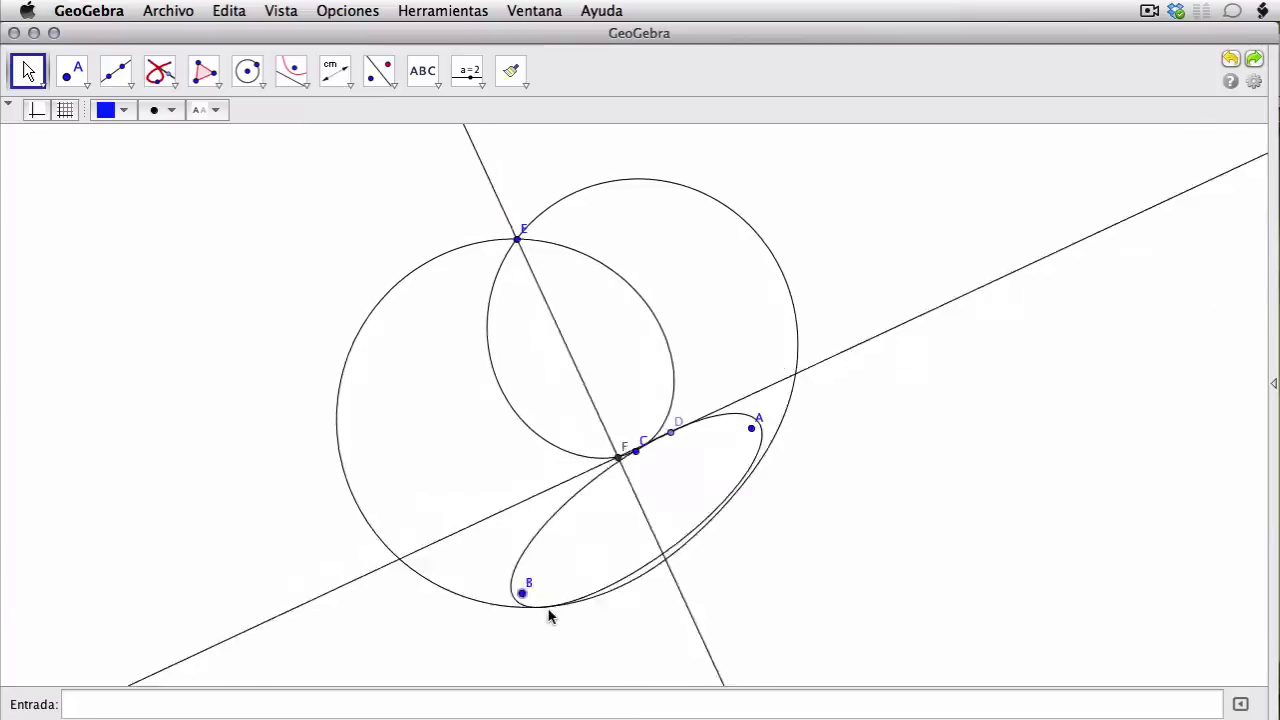
# - Move focus B closer to A and draw the hyperbola with foci A and B through point C
pyautogui.moveTo(549, 611); pyautogui.dragTo(632, 507)
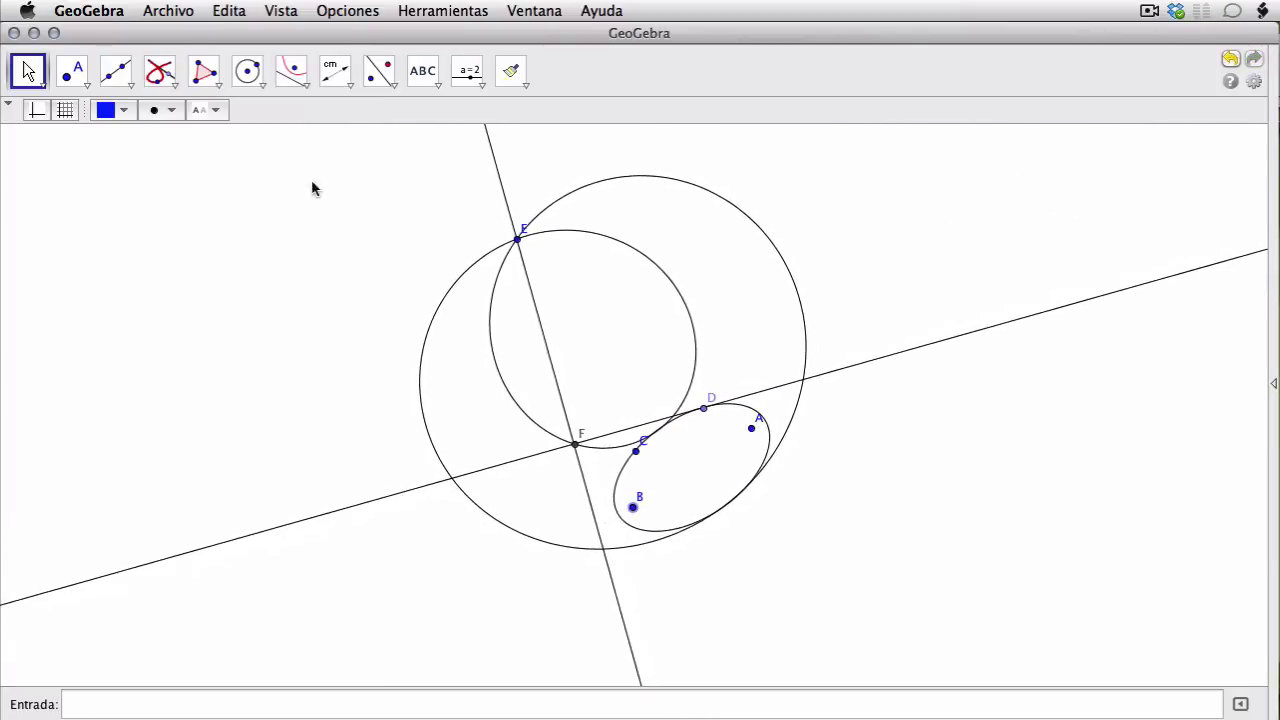
pyautogui.moveTo(287, 76); pyautogui.dragTo(300, 146)
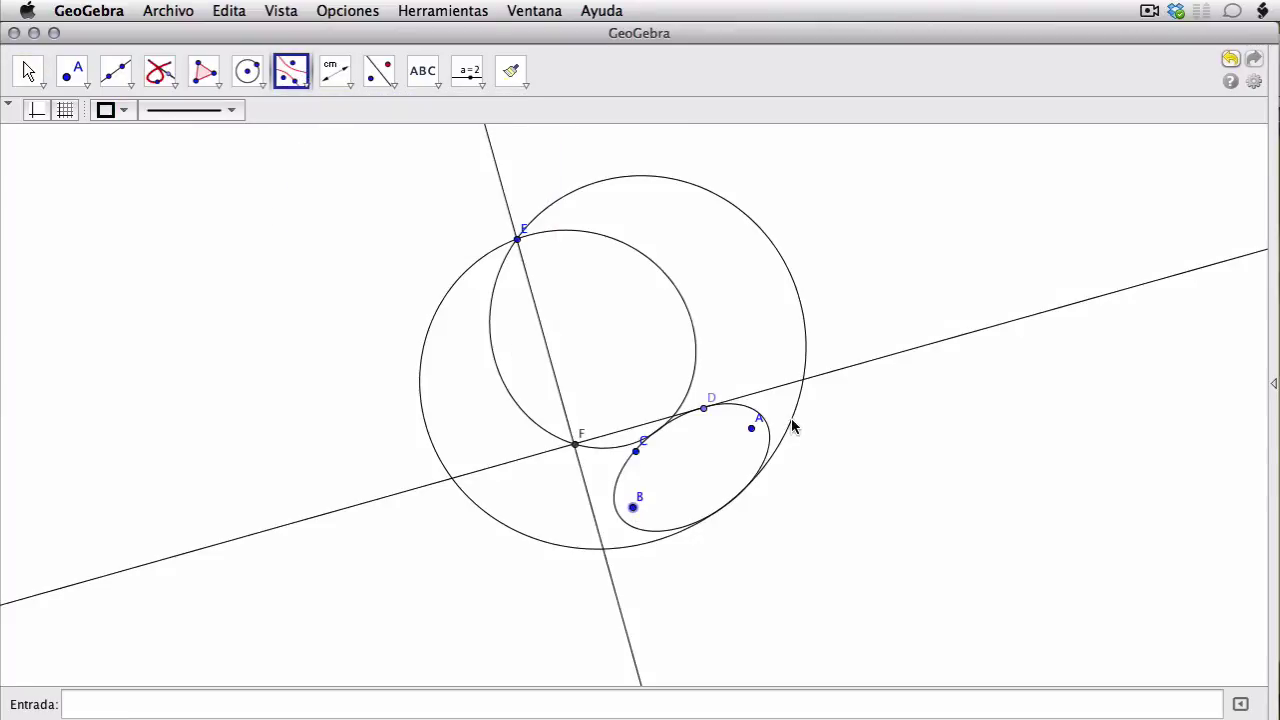
pyautogui.click(752, 428)
pyautogui.click(636, 451)
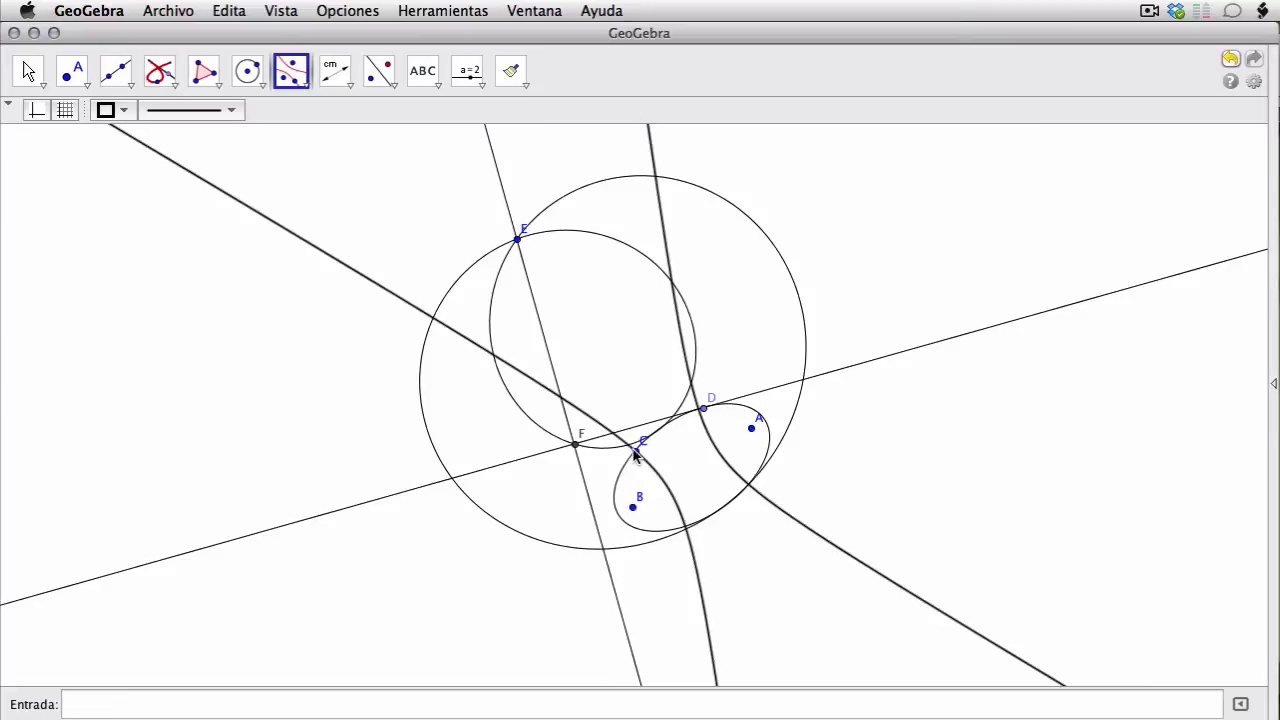
pyautogui.click(28, 72)
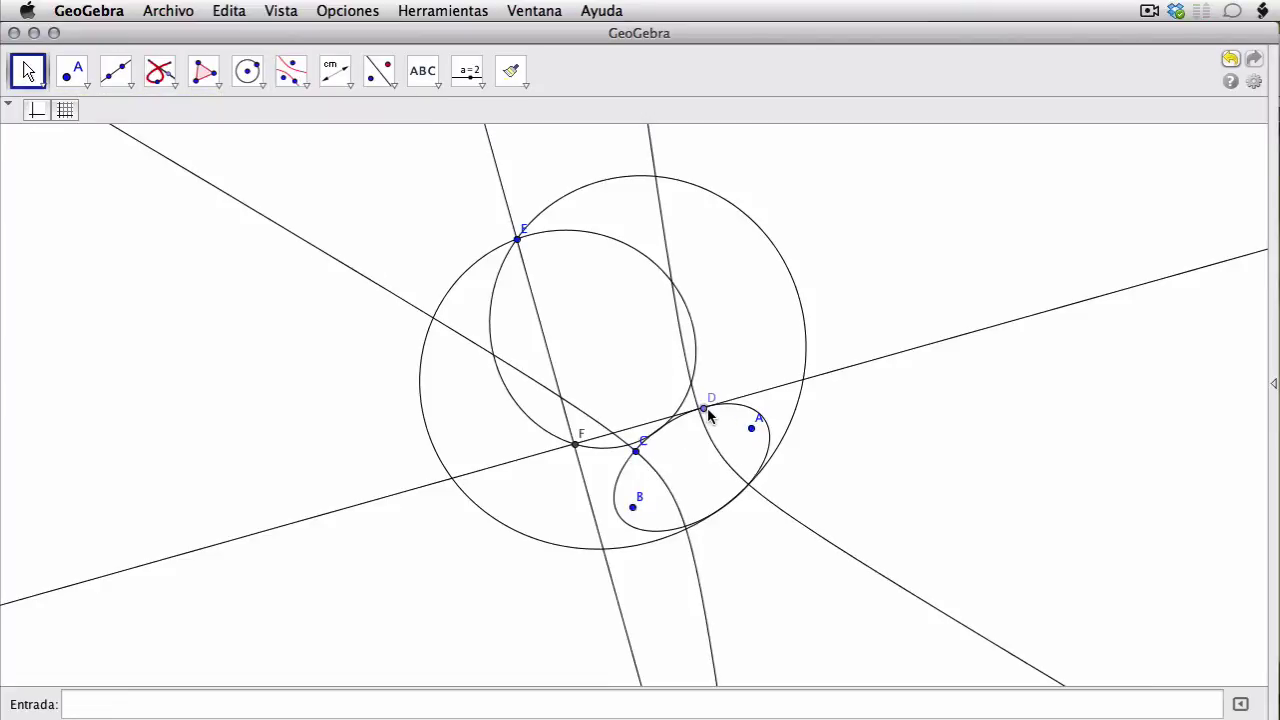
# - Check the definitions of the ellipse and hyperbola, and redefine point D as a point on the hyperbola
pyautogui.click(705, 410)
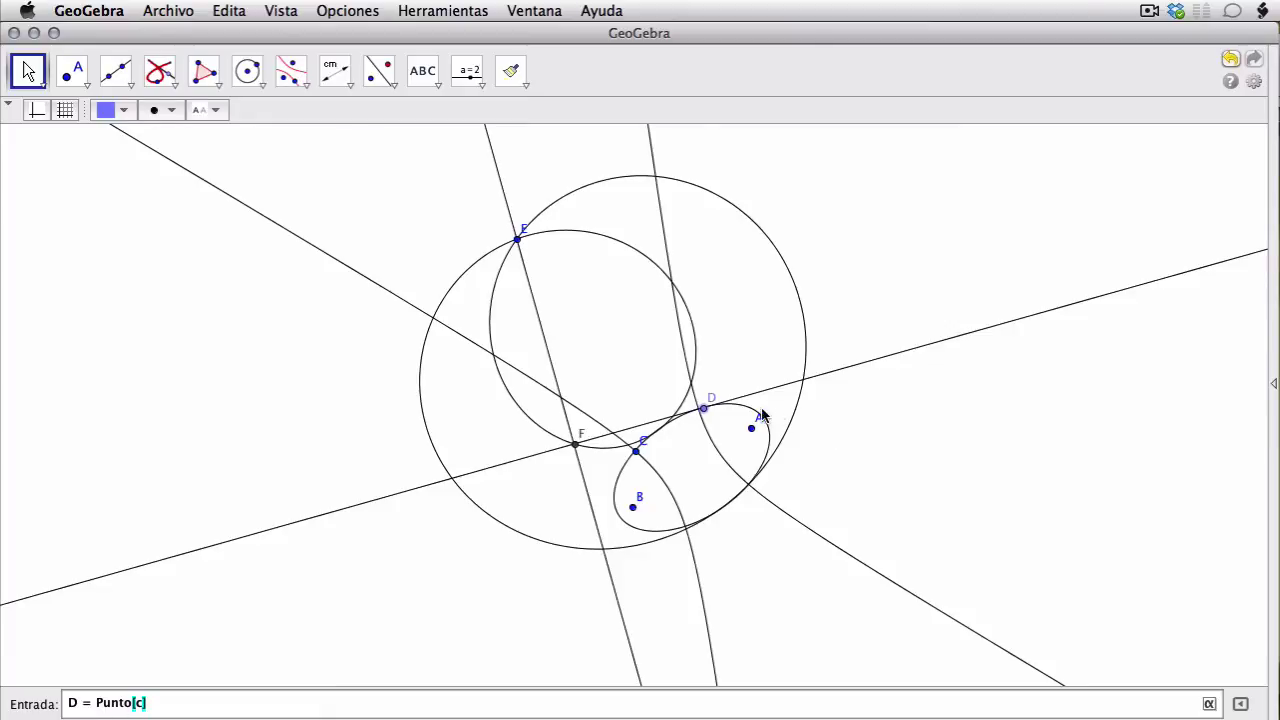
pyautogui.rightClick(770, 452)
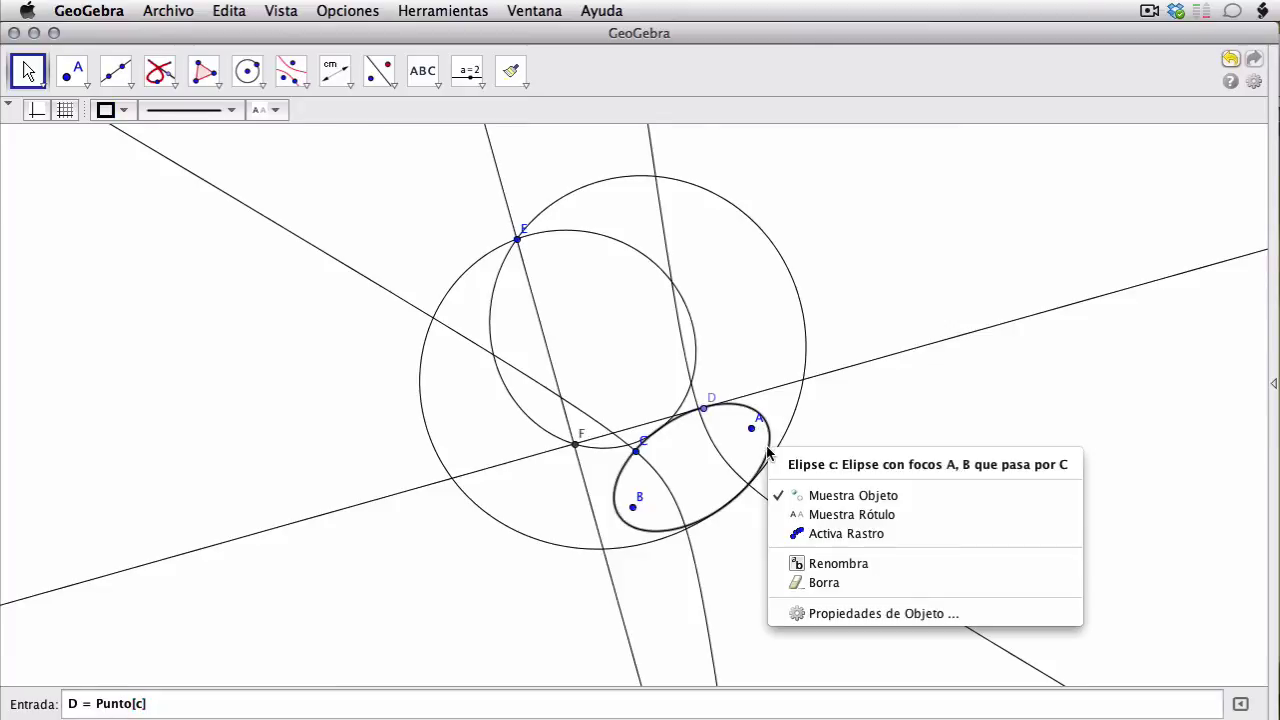
pyautogui.click(720, 455)
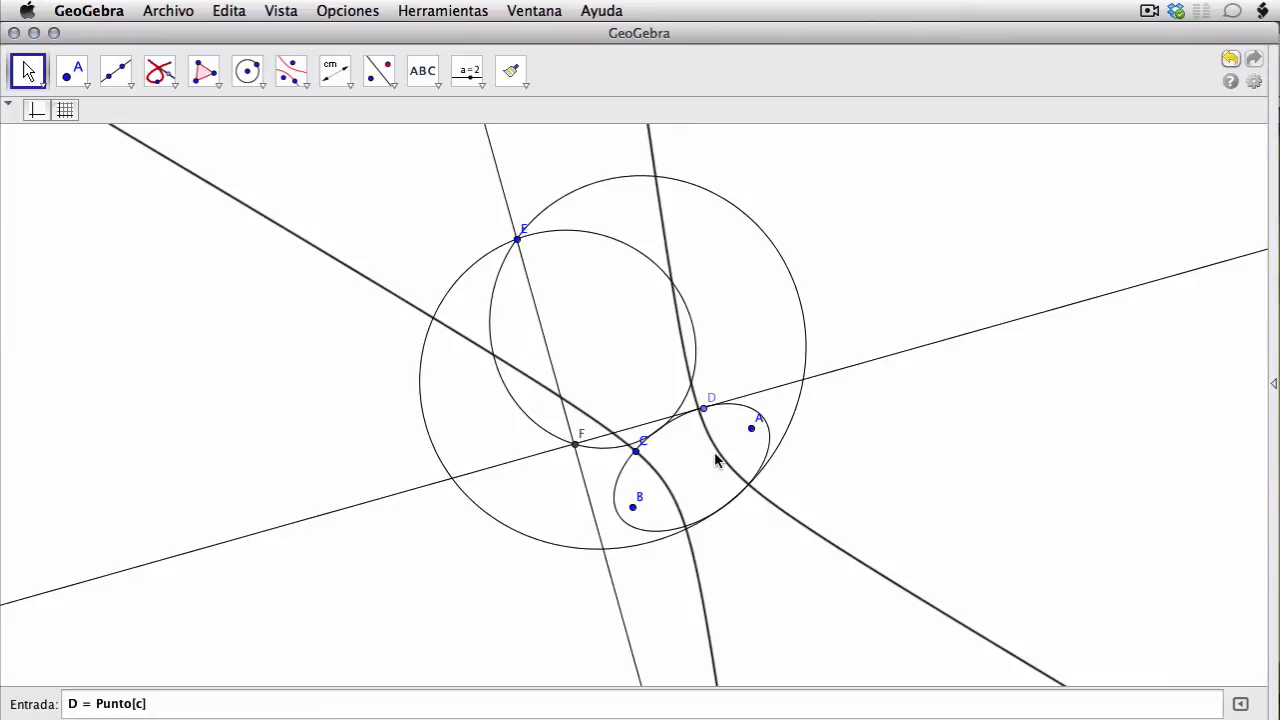
pyautogui.rightClick(716, 460)
pyautogui.click(700, 461)
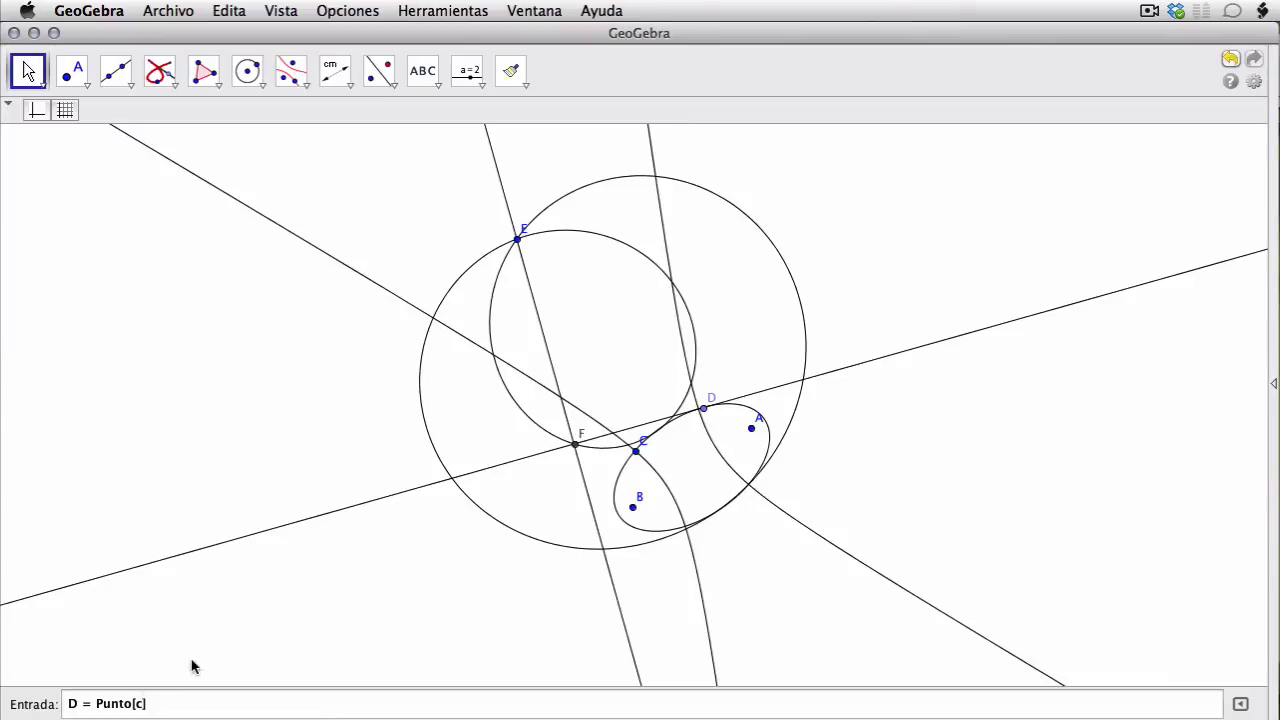
pyautogui.click(141, 703)
pyautogui.press('Return')
# - Move C slightly and D along the hyperbola, and inspect the definitions of the tangent lines through D
pyautogui.moveTo(636, 451)
pyautogui.mouseDown()
pyautogui.moveTo(666, 420)
pyautogui.moveTo(614, 449)
pyautogui.moveTo(624, 452)
pyautogui.mouseUp()
pyautogui.moveTo(288, 287); pyautogui.dragTo(509, 386)
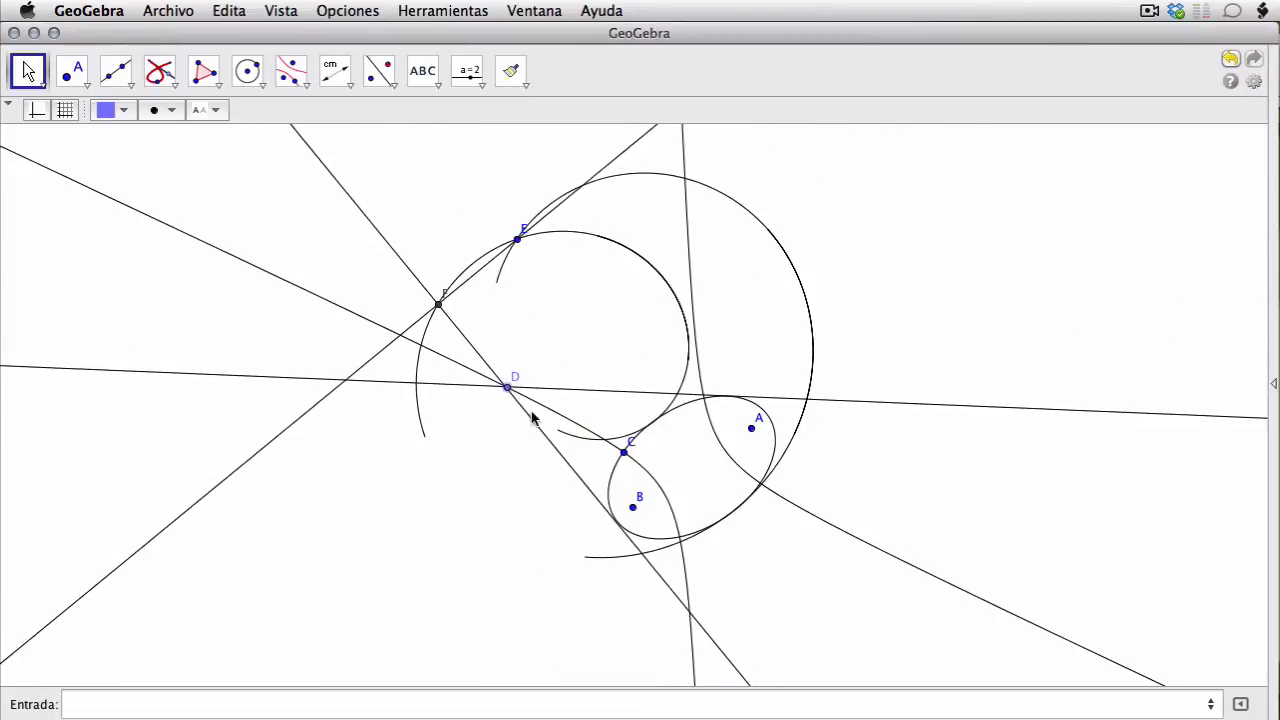
pyautogui.rightClick(558, 394)
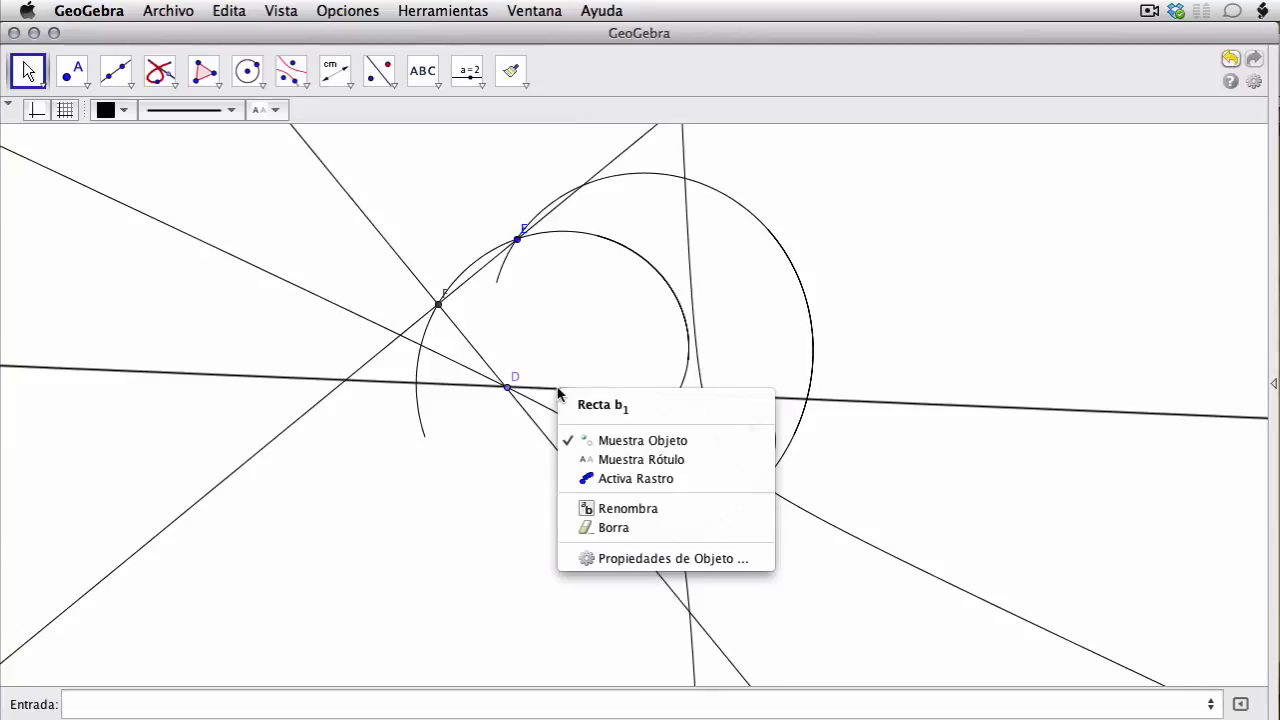
pyautogui.click(546, 391)
pyautogui.press('Escape')
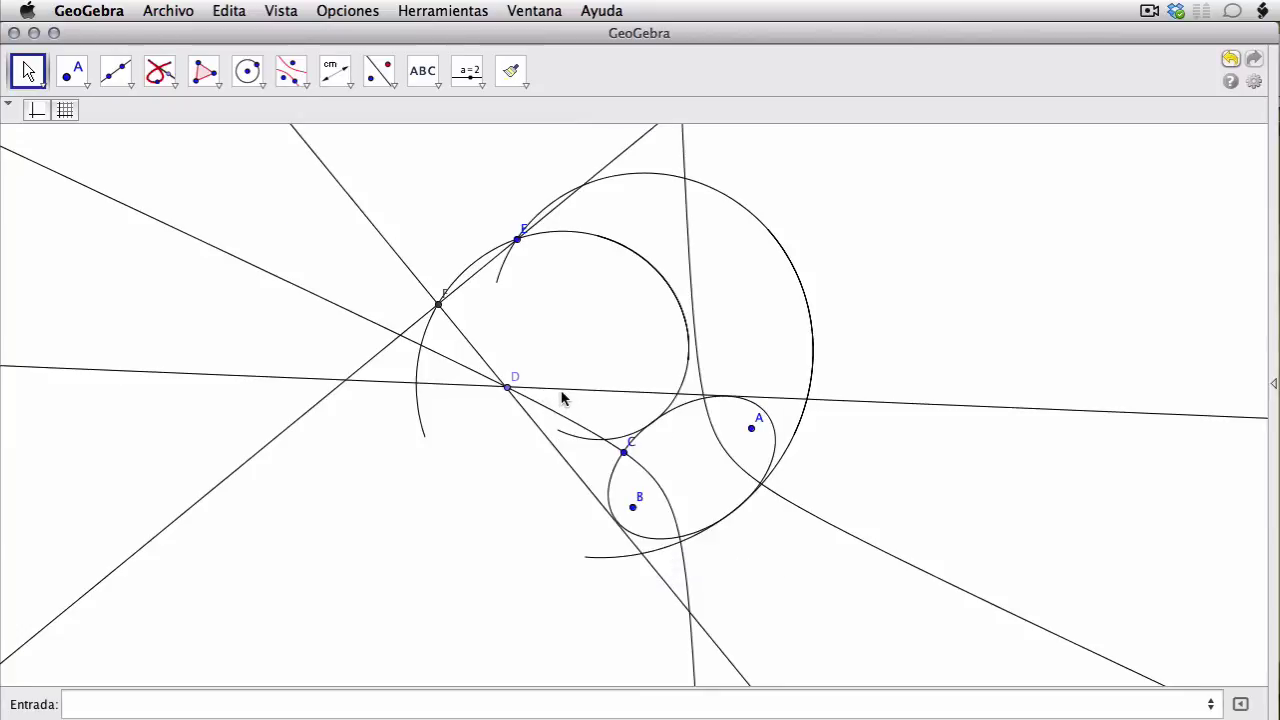
pyautogui.rightClick(561, 395)
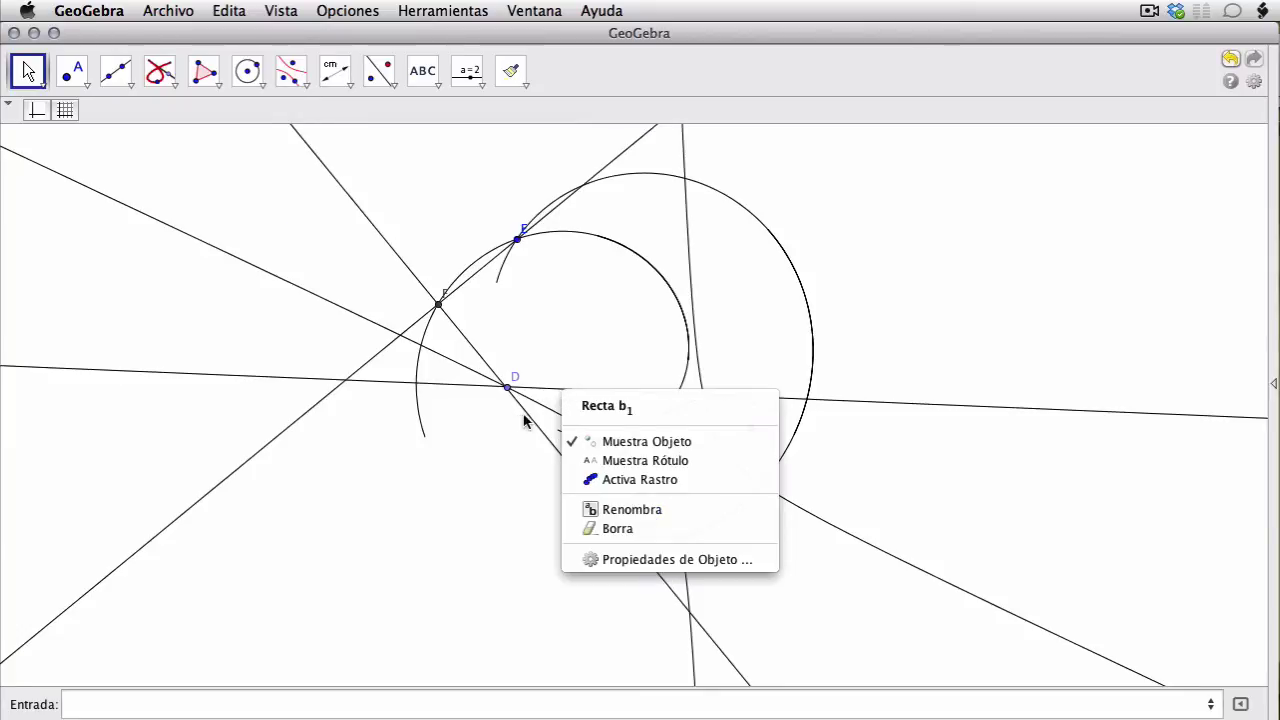
pyautogui.rightClick(527, 423)
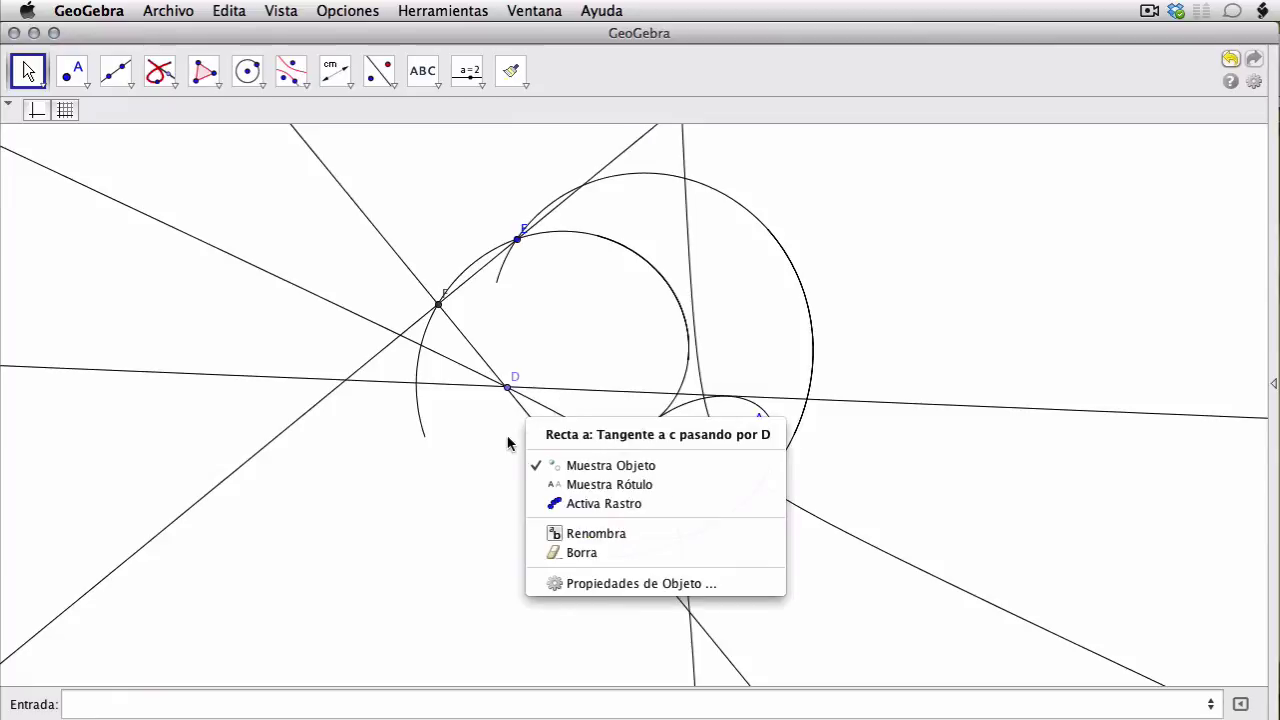
pyautogui.click(581, 552)
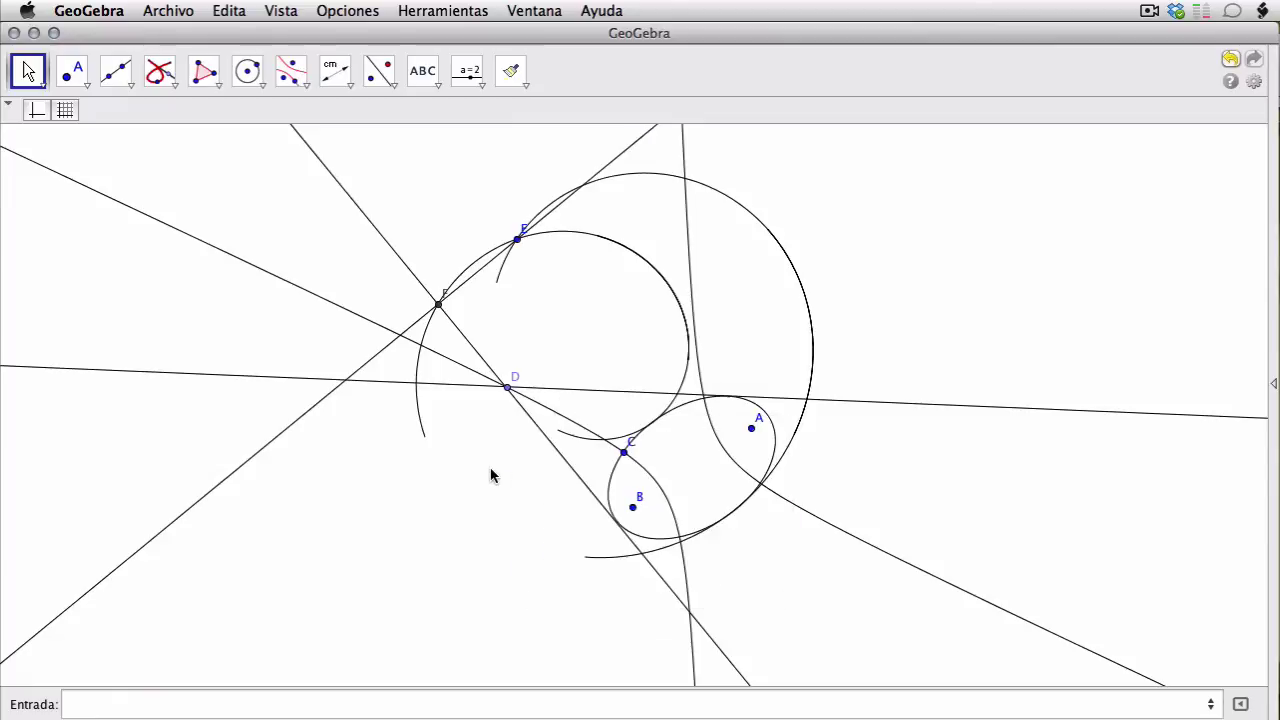
pyautogui.click(539, 433)
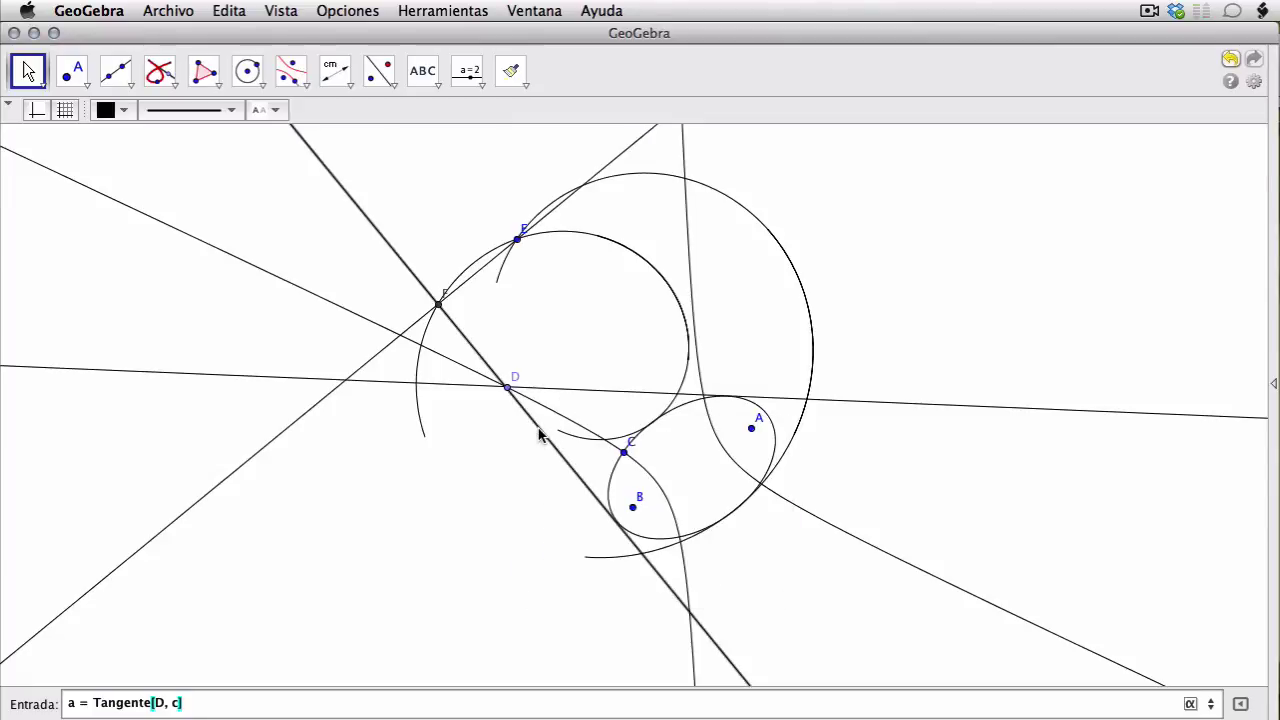
pyautogui.press('Delete')
# - Move focus A and point C to reshape the hyperbola, and shift D and E to explore the pedal curve
pyautogui.moveTo(751, 428); pyautogui.dragTo(820, 368)
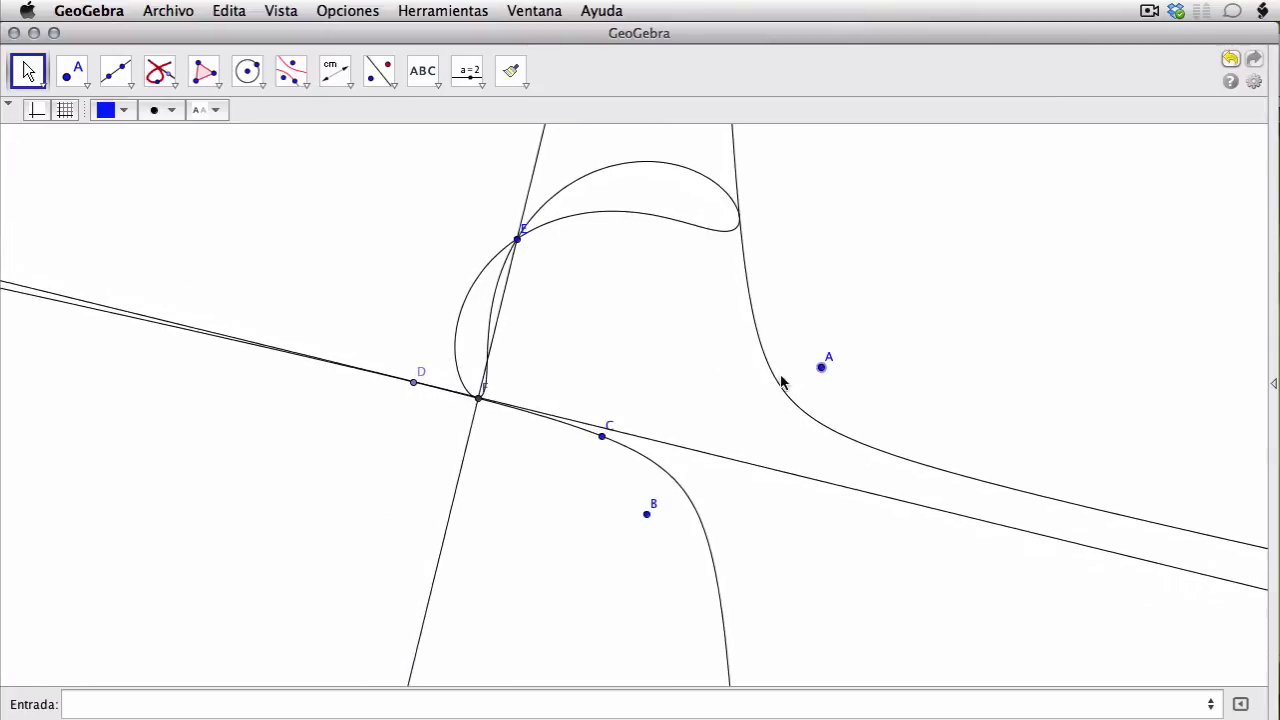
pyautogui.moveTo(603, 435)
pyautogui.mouseDown()
pyautogui.moveTo(611, 423)
pyautogui.moveTo(617, 450)
pyautogui.mouseUp()
pyautogui.moveTo(411, 406); pyautogui.dragTo(693, 516)
pyautogui.click(622, 370)
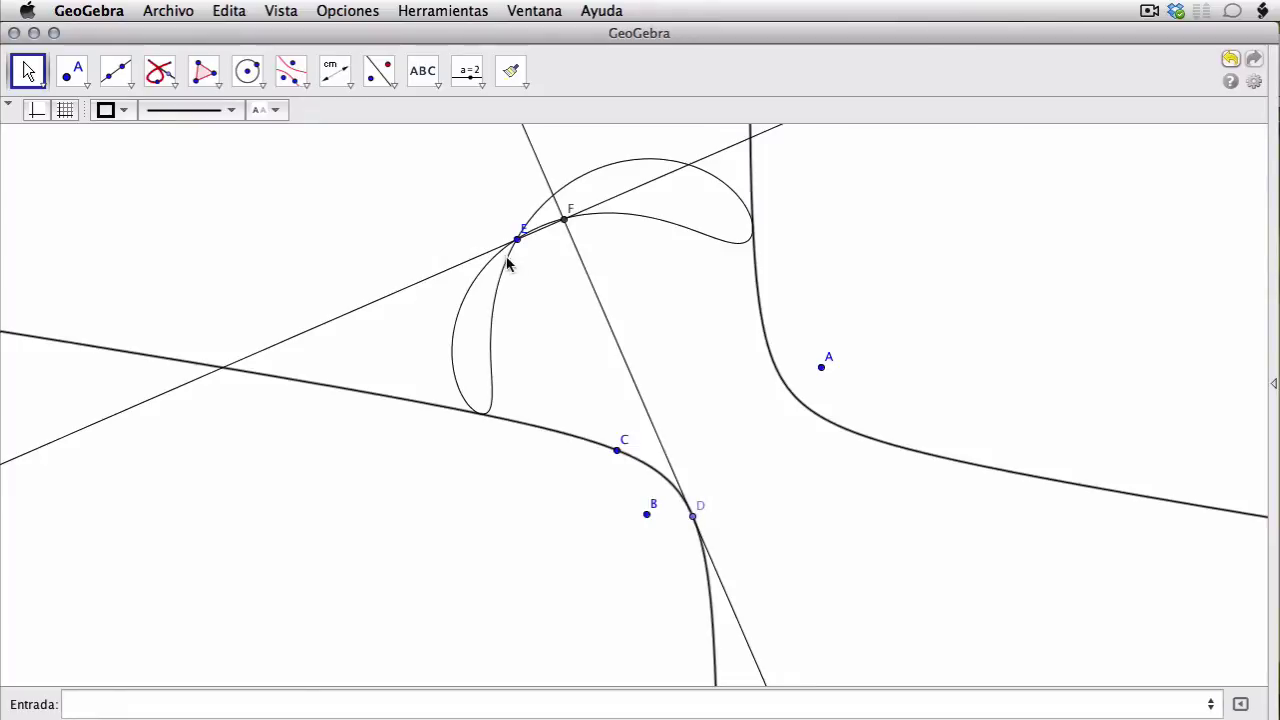
pyautogui.moveTo(517, 240); pyautogui.dragTo(742, 455)
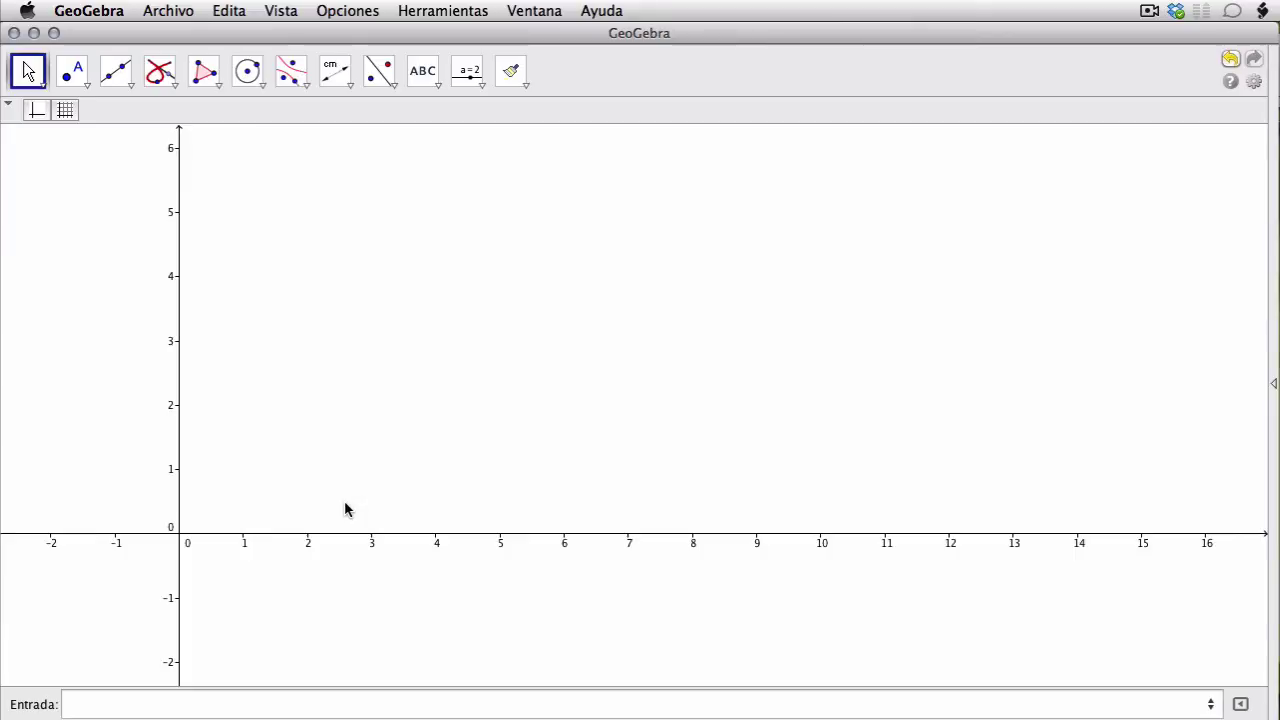
# - Place point A on the x-axis at about x = 2.6 and draw a circle of radius 1 centred on it
pyautogui.click(71, 70)
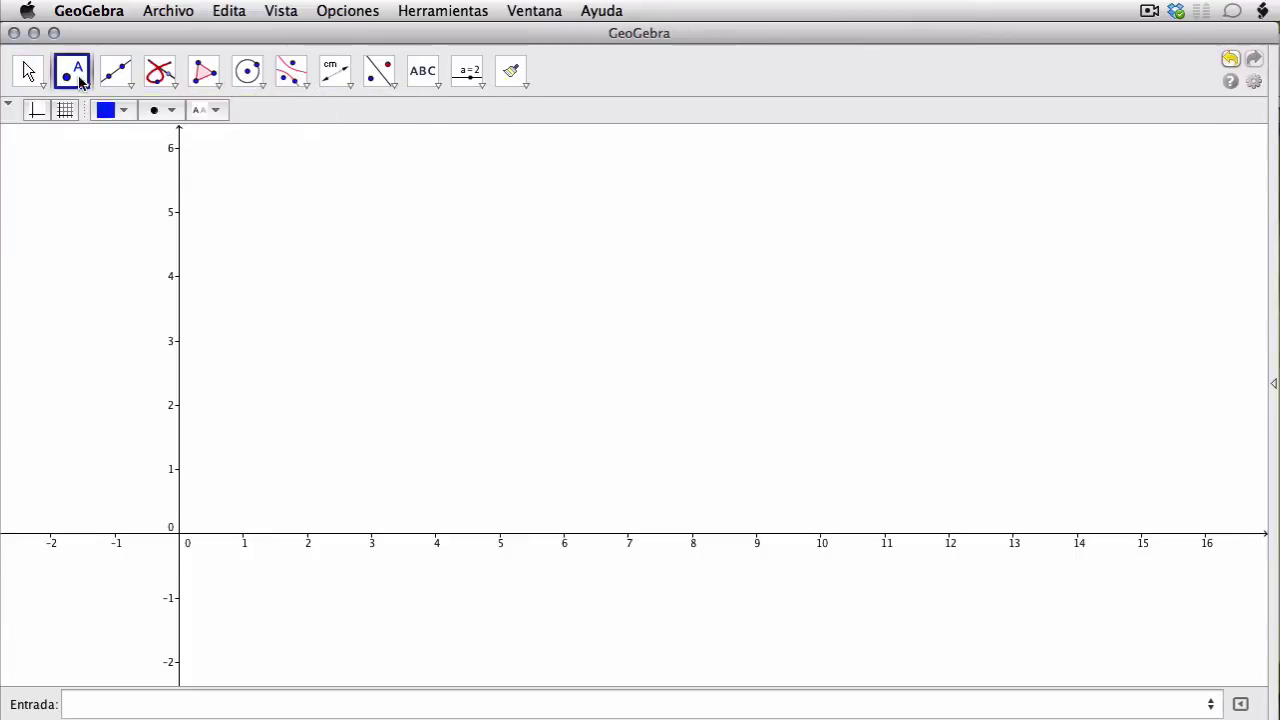
pyautogui.click(346, 534)
pyautogui.click(248, 70)
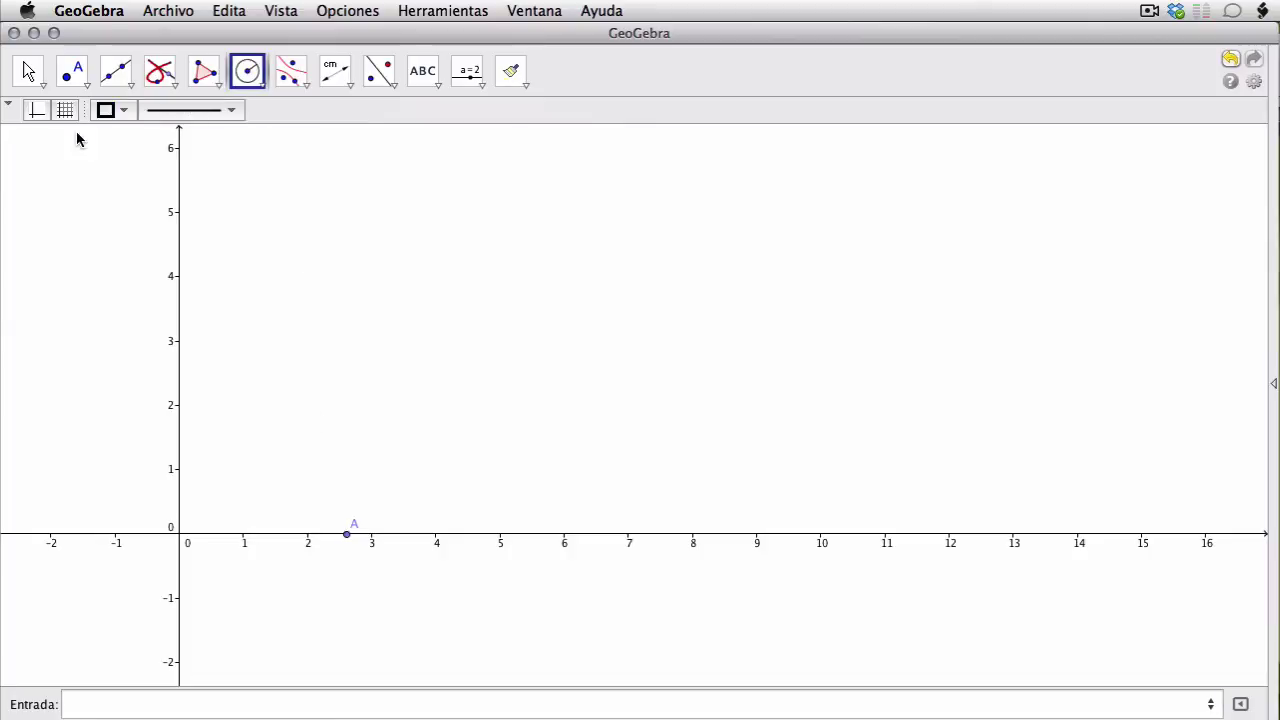
pyautogui.click(350, 536)
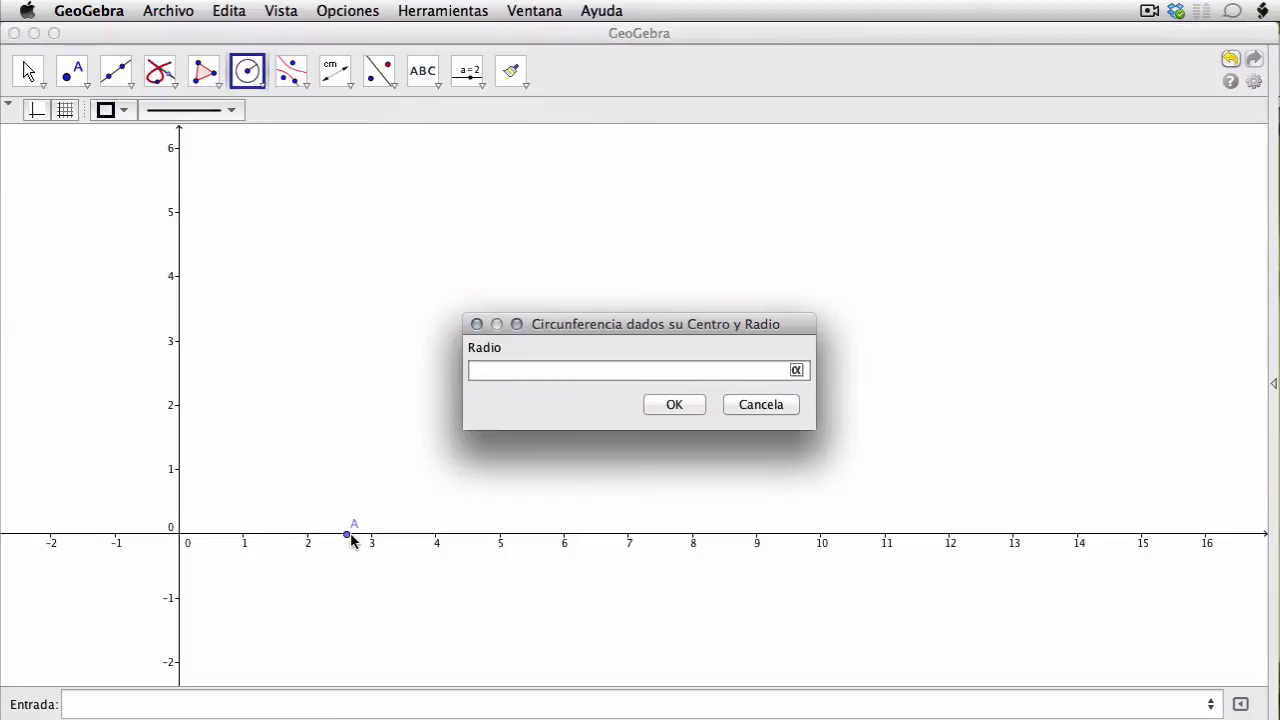
pyautogui.press('Return')
# - Draw the perpendicular to the x-axis through A and mark its upper intersection with the circle
pyautogui.click(174, 84)
pyautogui.click(190, 112)
pyautogui.click(347, 535)
pyautogui.click(500, 535)
pyautogui.click(72, 70)
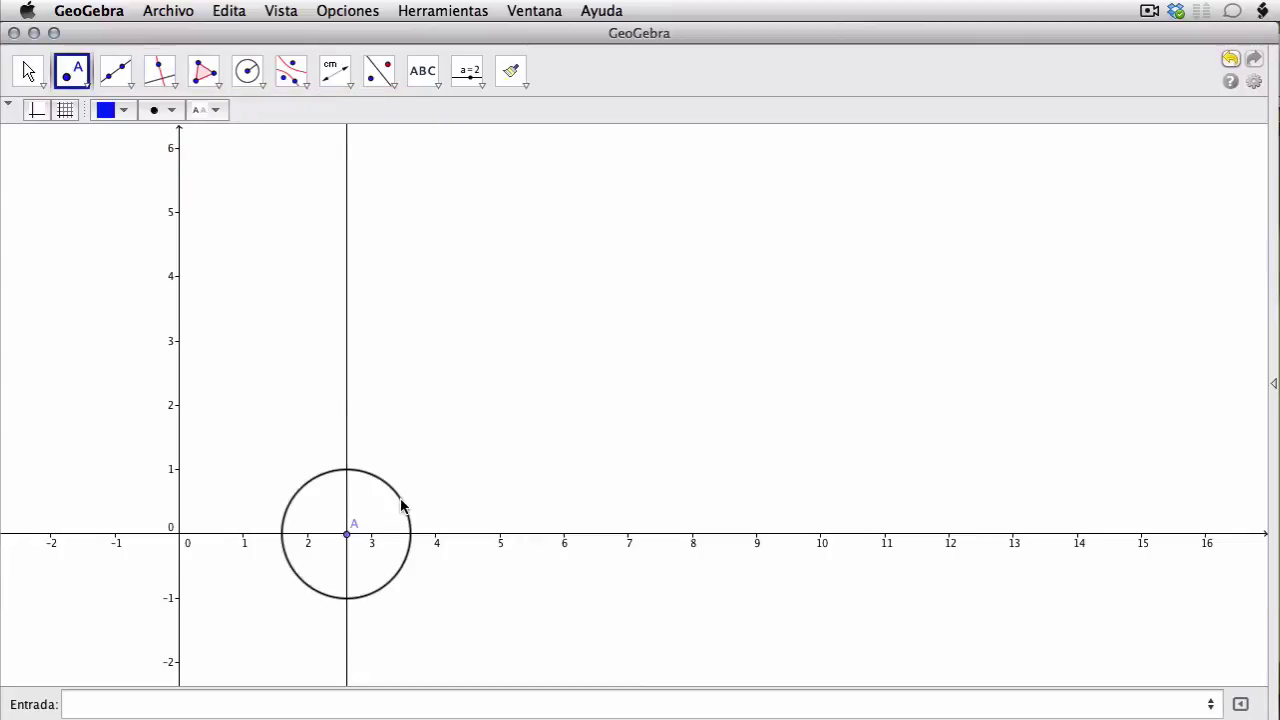
pyautogui.click(346, 470)
pyautogui.press('Escape')
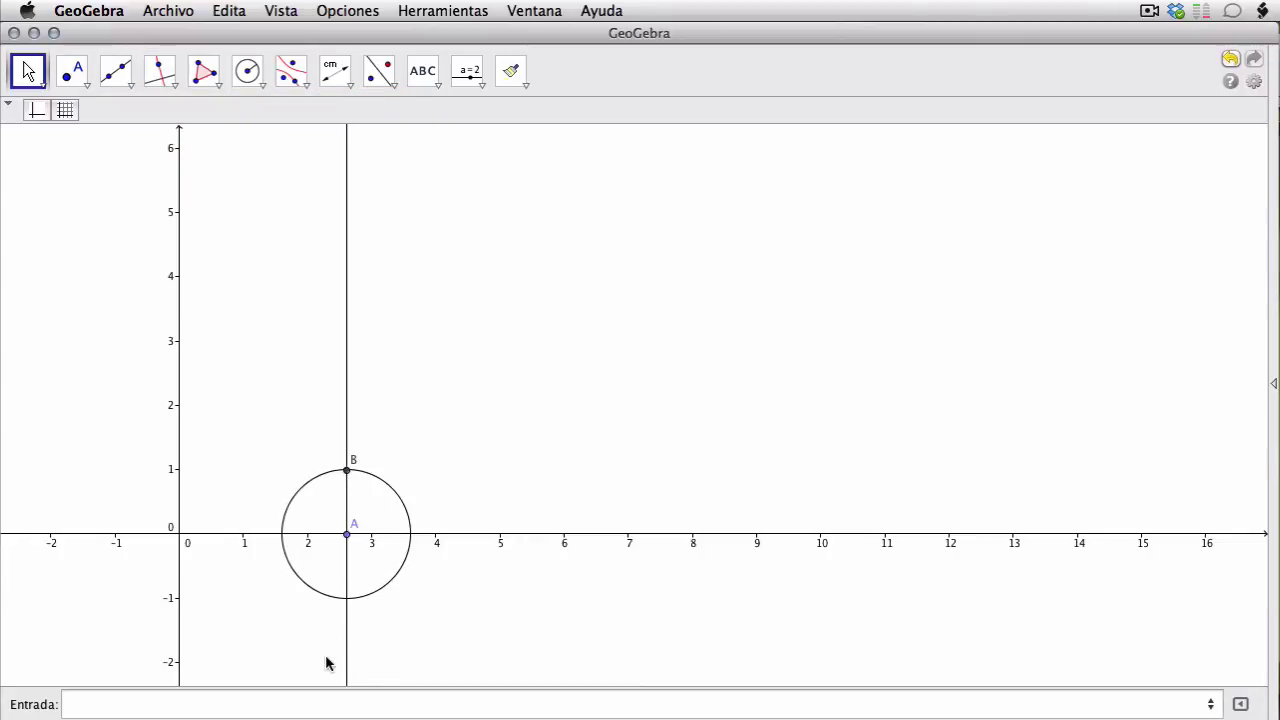
# - Try to define the point above A by entering its coordinates as (x(A),1)
pyautogui.click(312, 704)
pyautogui.write('(x(A),1)')
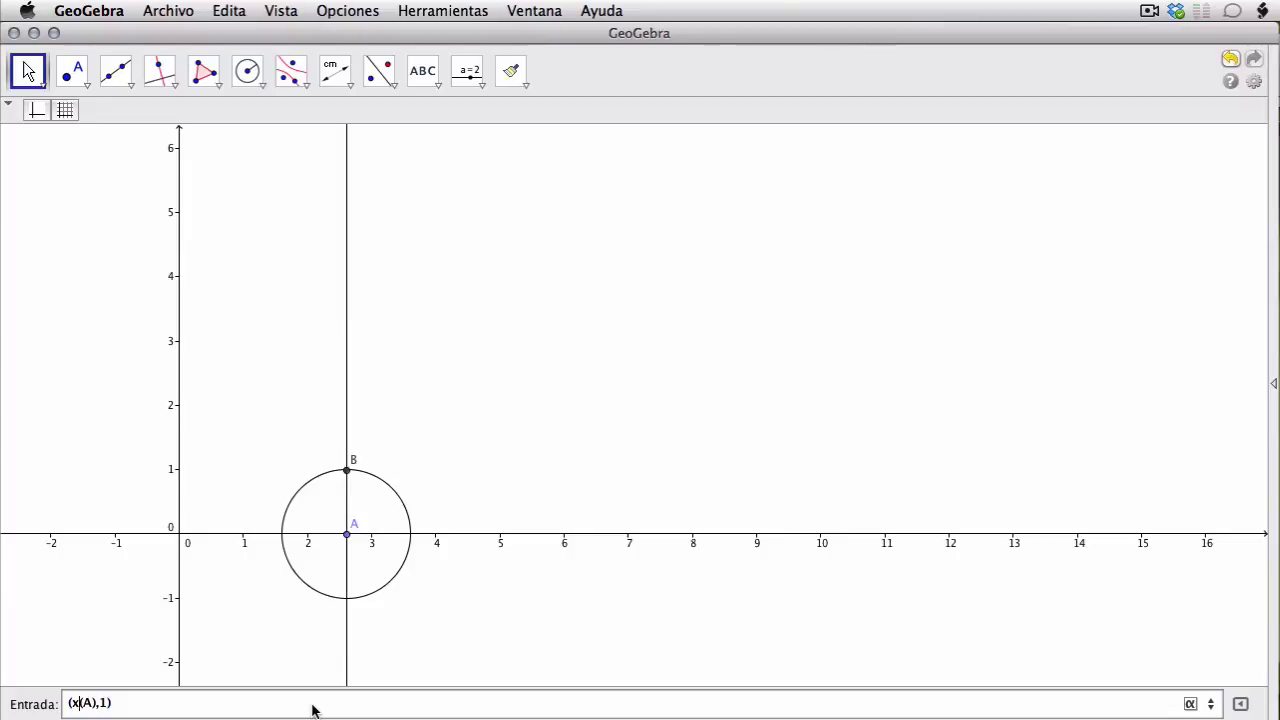
pyautogui.press('Right')
pyautogui.press('Right')
pyautogui.press('Right')
pyautogui.press('Right')
pyautogui.press('Right')
pyautogui.press('Right')
pyautogui.press('Return')
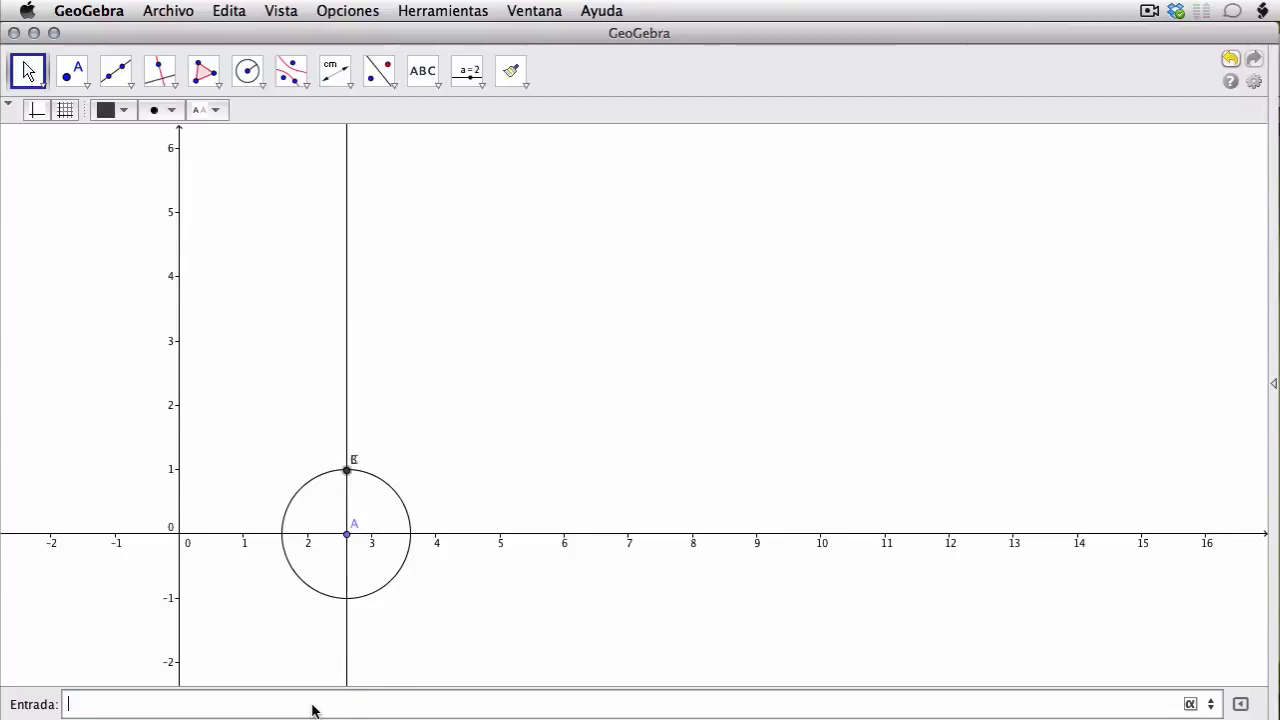
pyautogui.click(358, 476)
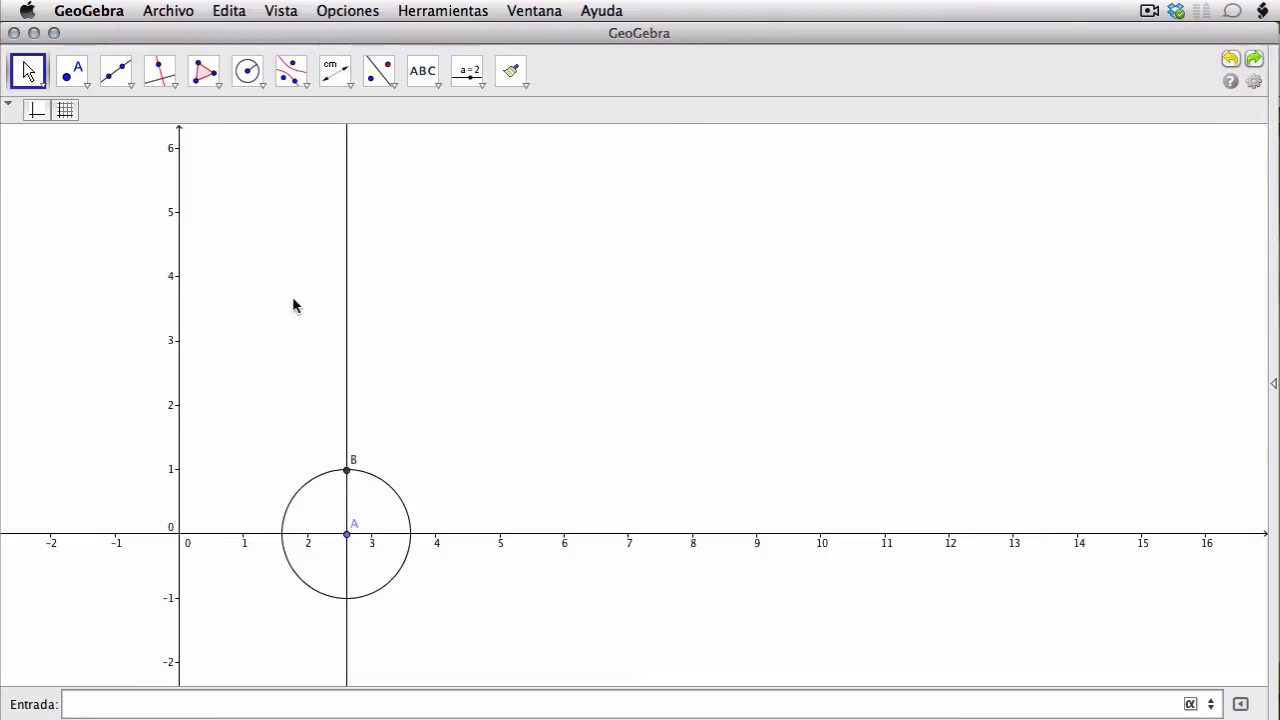
# - Draw a circle centred at B that passes through A
pyautogui.click(247, 70)
pyautogui.click(300, 117)
pyautogui.click(348, 469)
pyautogui.click(344, 533)
pyautogui.press('Escape')
# - Hide the circle centred at A and the perpendicular line, and move A along the axis to about x = 4.5
pyautogui.click(393, 586)
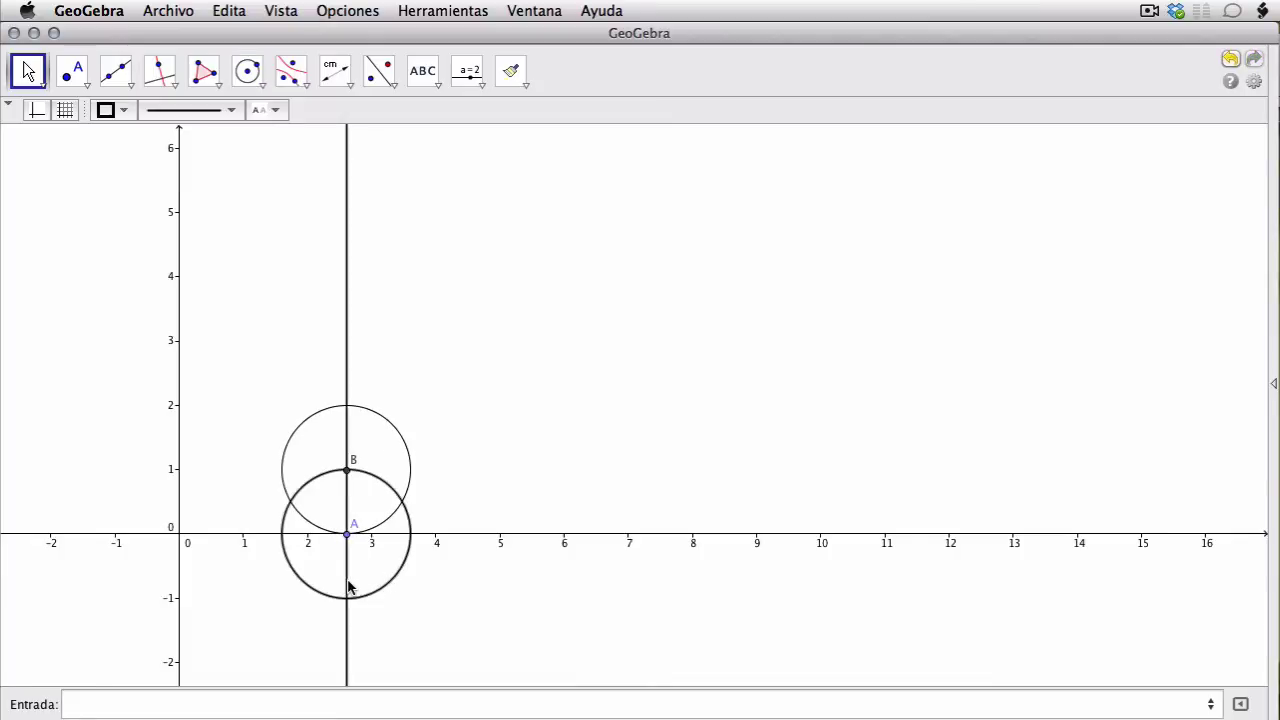
pyautogui.rightClick(347, 583)
pyautogui.click(376, 629)
pyautogui.moveTo(346, 533); pyautogui.dragTo(588, 534)
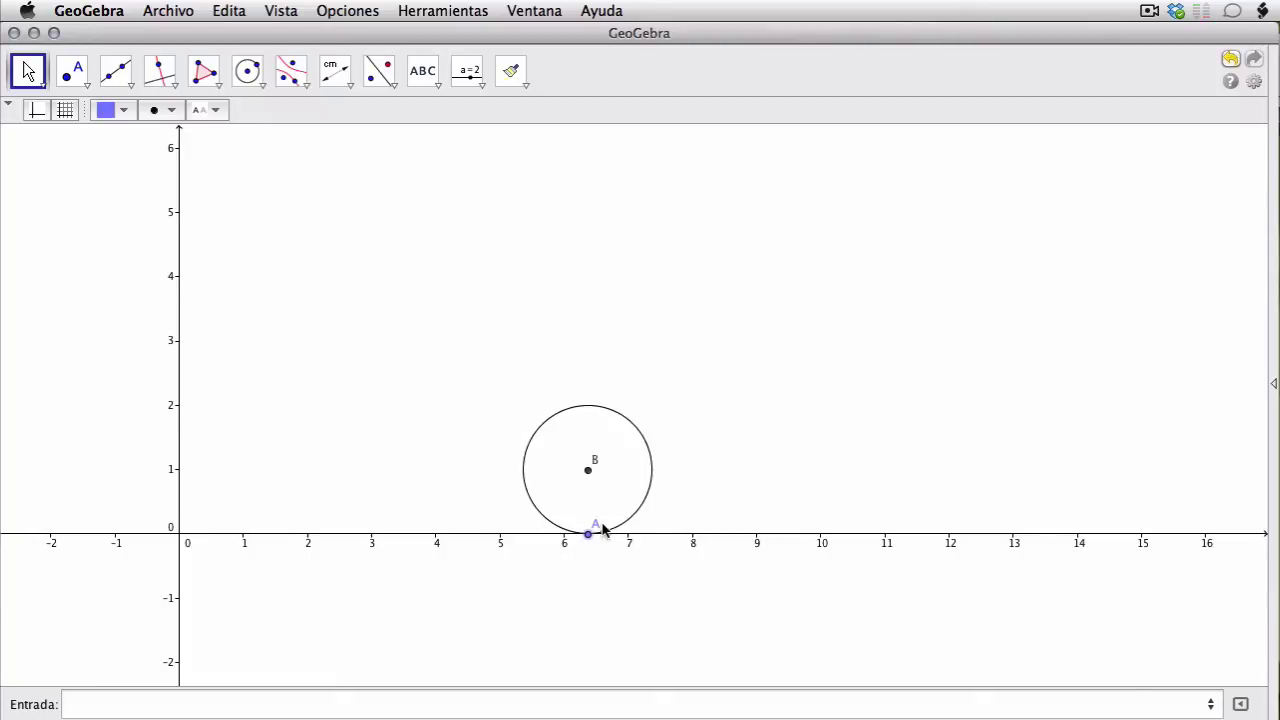
pyautogui.moveTo(591, 537); pyautogui.dragTo(576, 543)
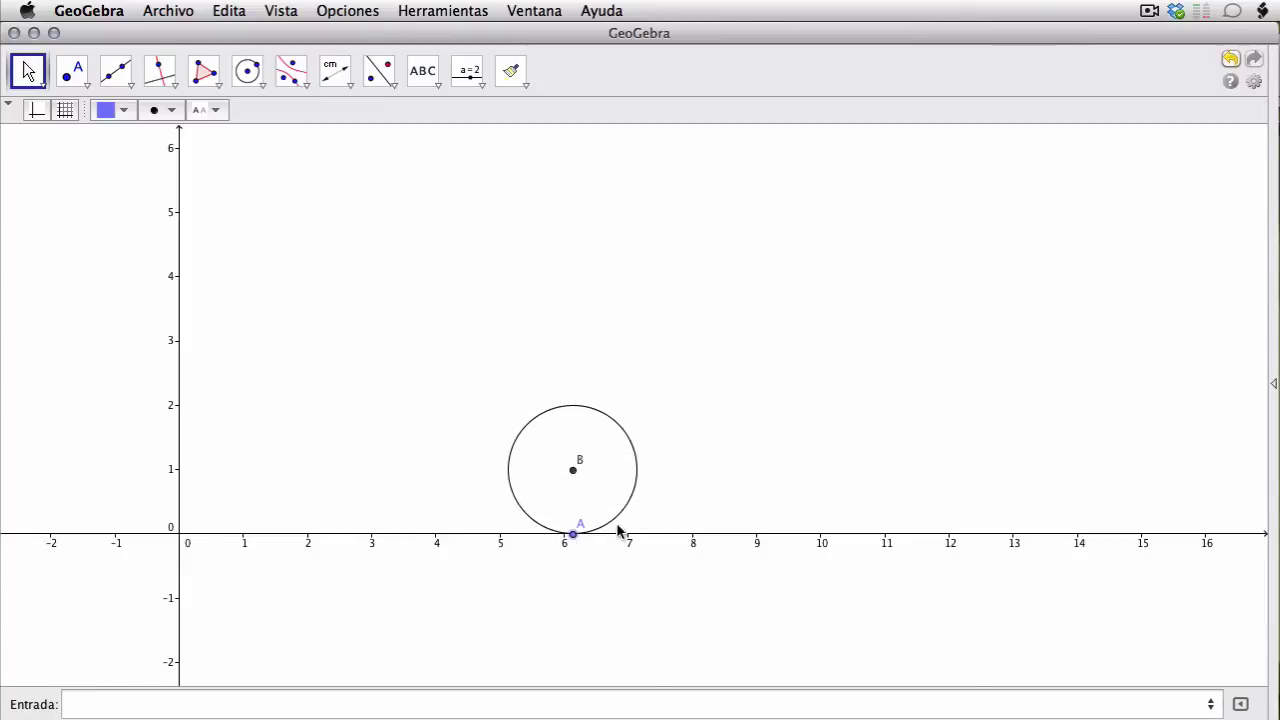
pyautogui.moveTo(575, 534); pyautogui.dragTo(471, 535)
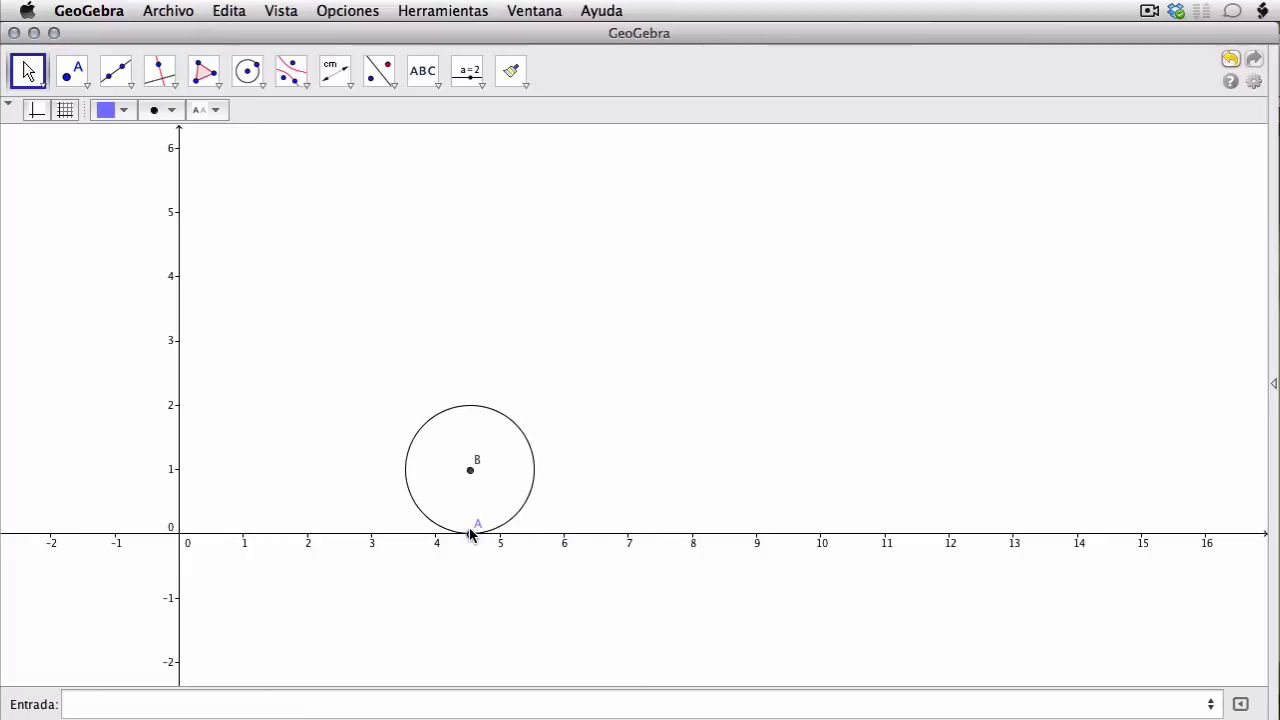
pyautogui.click(385, 660)
# - Rotate point A around B by an angle equal to its x-coordinate with the command Rota[A,x(A),B]
pyautogui.click(384, 702)
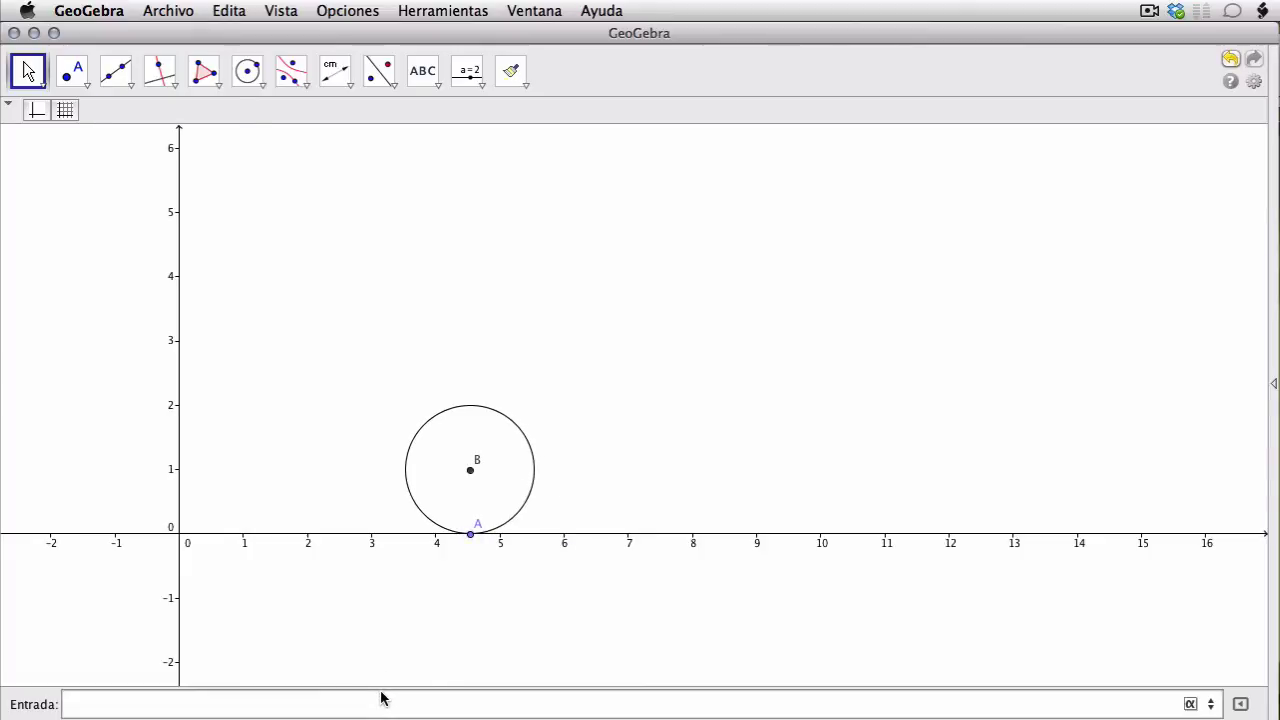
pyautogui.write('(xx(a)')
pyautogui.press('BackSpace')
pyautogui.press('BackSpace')
pyautogui.write('A)')
pyautogui.press('Home')
pyautogui.write('Rota[A,')
pyautogui.press('Right')
pyautogui.press('Right')
pyautogui.press('Right')
pyautogui.press('Right')
pyautogui.write(',B')
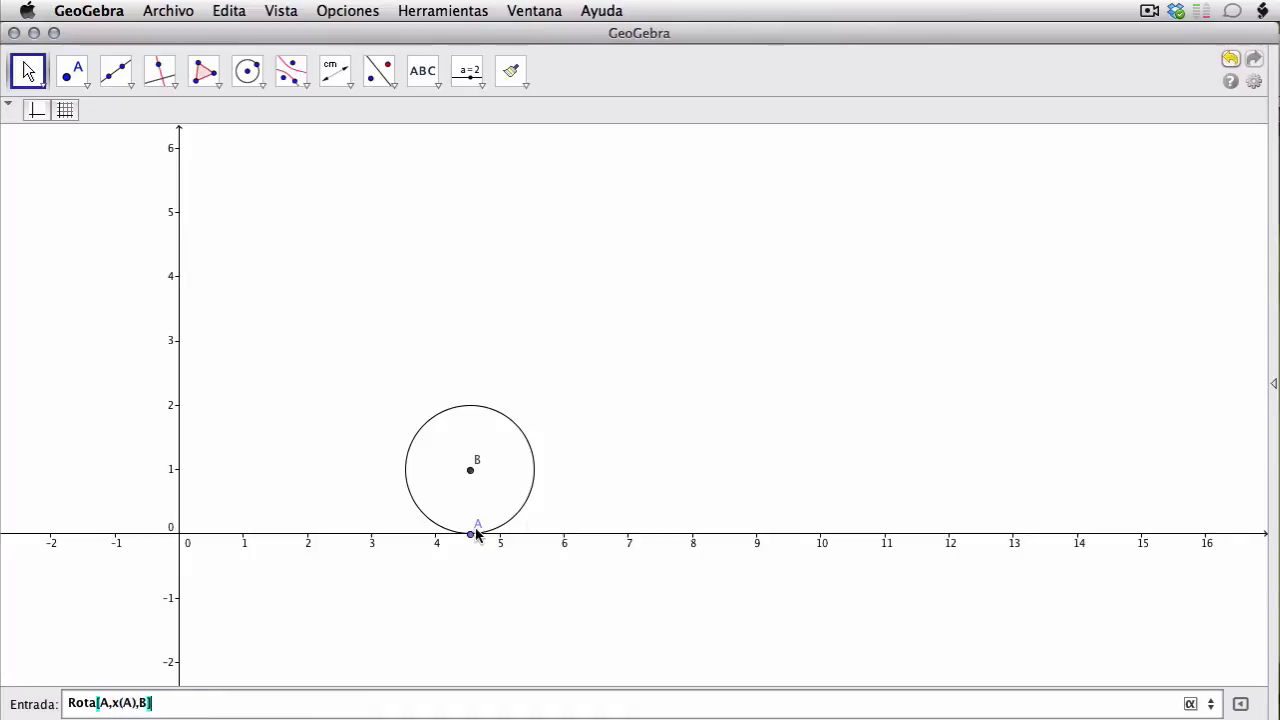
pyautogui.click(115, 705)
pyautogui.click(172, 708)
pyautogui.press('Return')
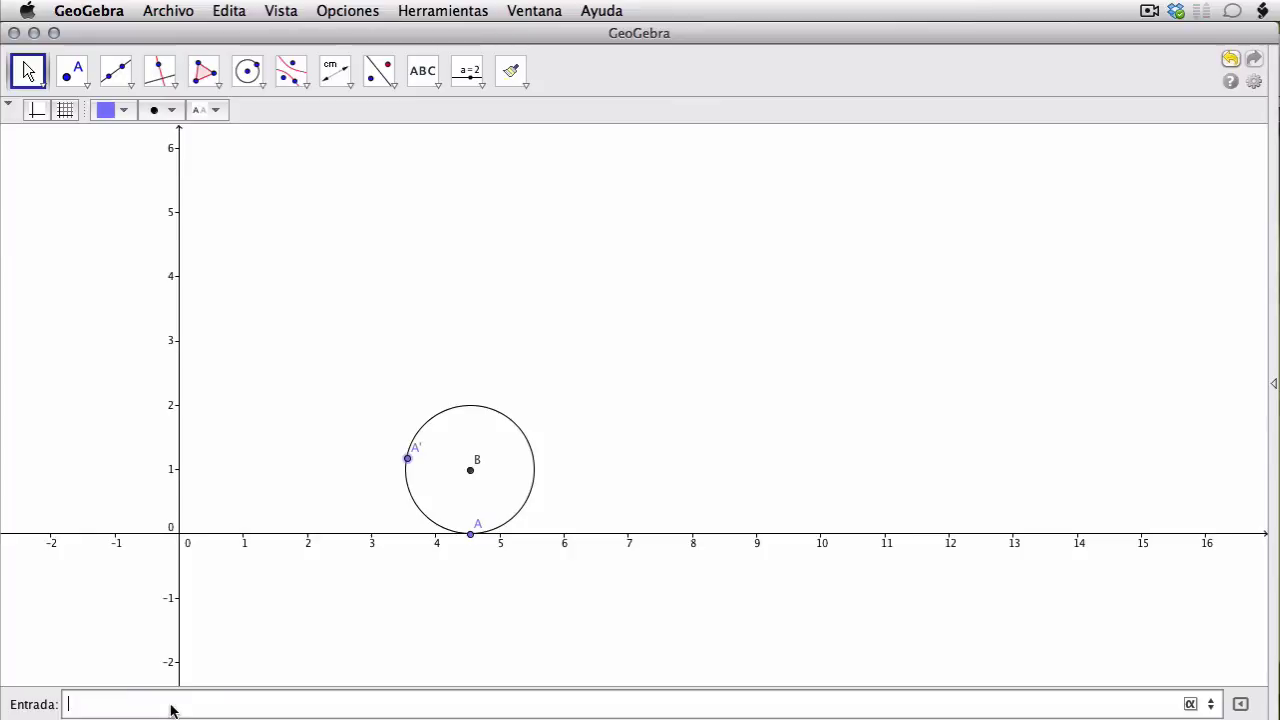
# - Redefine A' as the rotation of A around B by the negative angle -x(A), and move A to the origin
pyautogui.moveTo(469, 534); pyautogui.dragTo(349, 536)
pyautogui.click(380, 414)
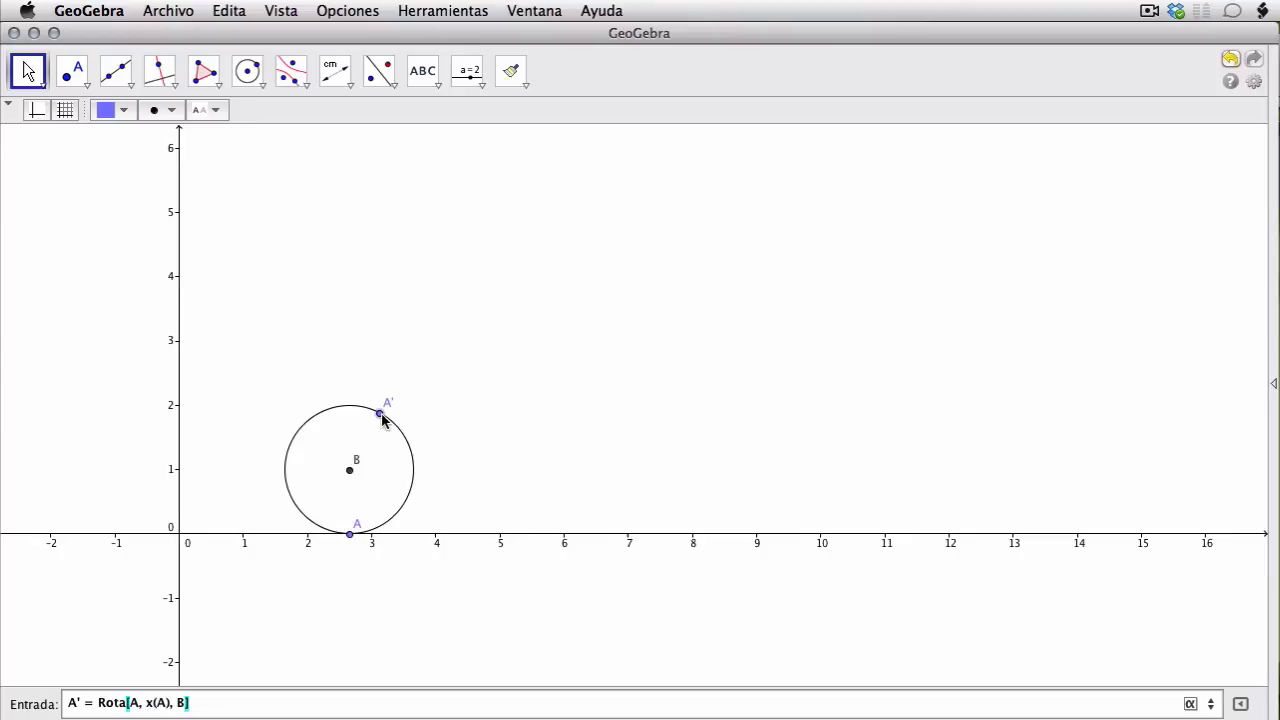
pyautogui.write('-')
pyautogui.press('Return')
pyautogui.moveTo(349, 534); pyautogui.dragTo(181, 533)
# - Draw the segment between A' and B, and move A along the x-axis to about x = 2.7
pyautogui.click(116, 70)
pyautogui.click(351, 407)
pyautogui.moveTo(181, 533)
pyautogui.mouseDown()
pyautogui.moveTo(366, 535)
pyautogui.moveTo(206, 532)
pyautogui.moveTo(506, 563)
pyautogui.moveTo(571, 583)
pyautogui.moveTo(330, 544)
pyautogui.moveTo(357, 549)
pyautogui.mouseUp()
pyautogui.click(366, 469)
pyautogui.click(28, 70)
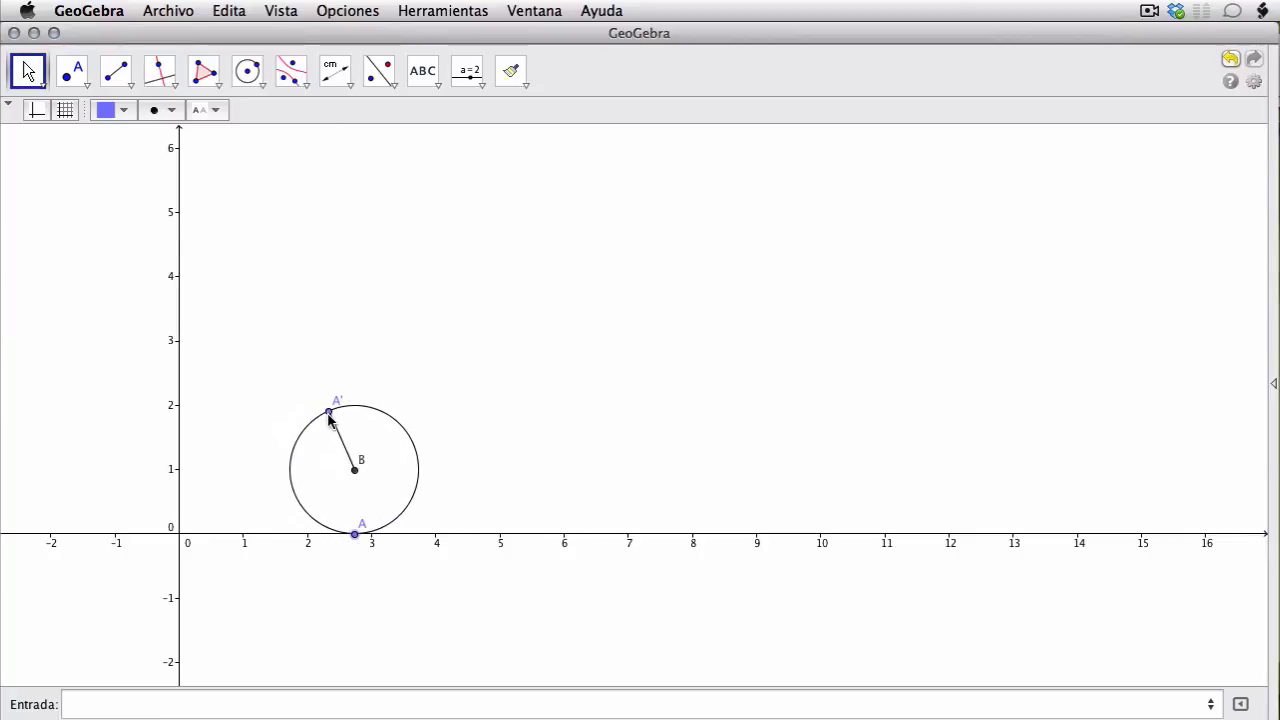
pyautogui.click(251, 309)
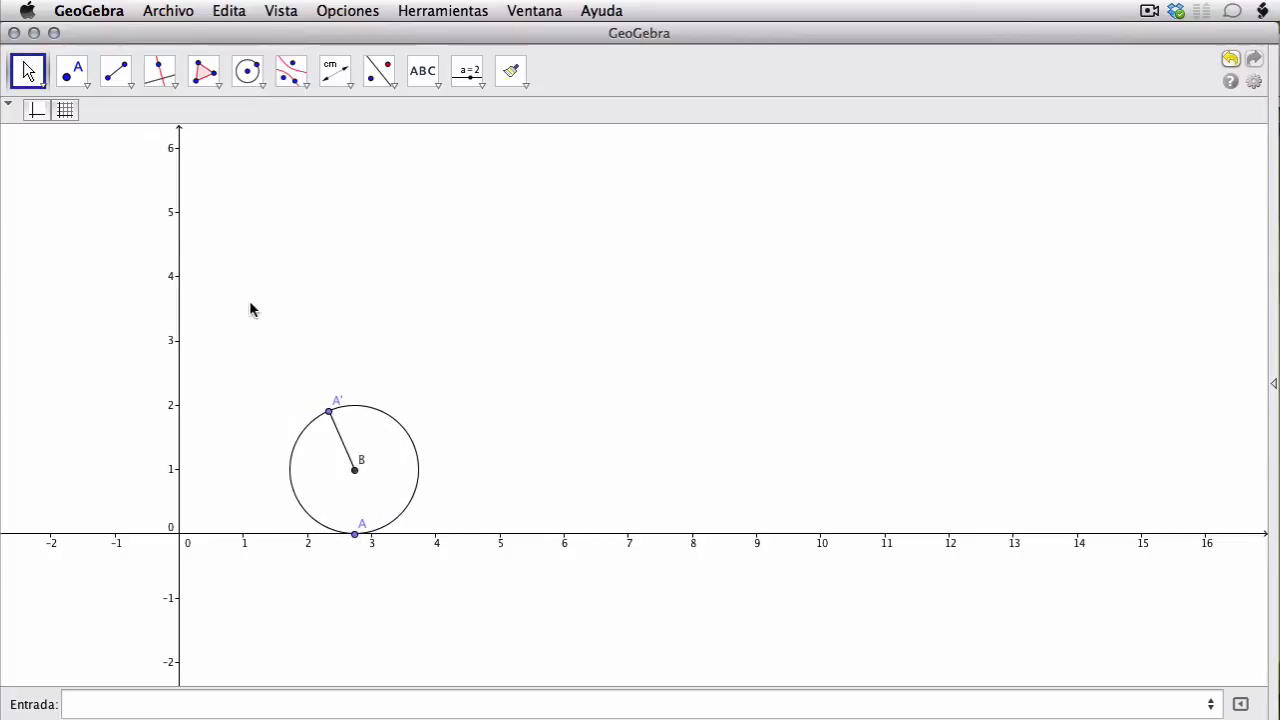
# - Create the locus of A' driven by point A, and roll the circle along the x-axis by moving A
pyautogui.click(168, 88)
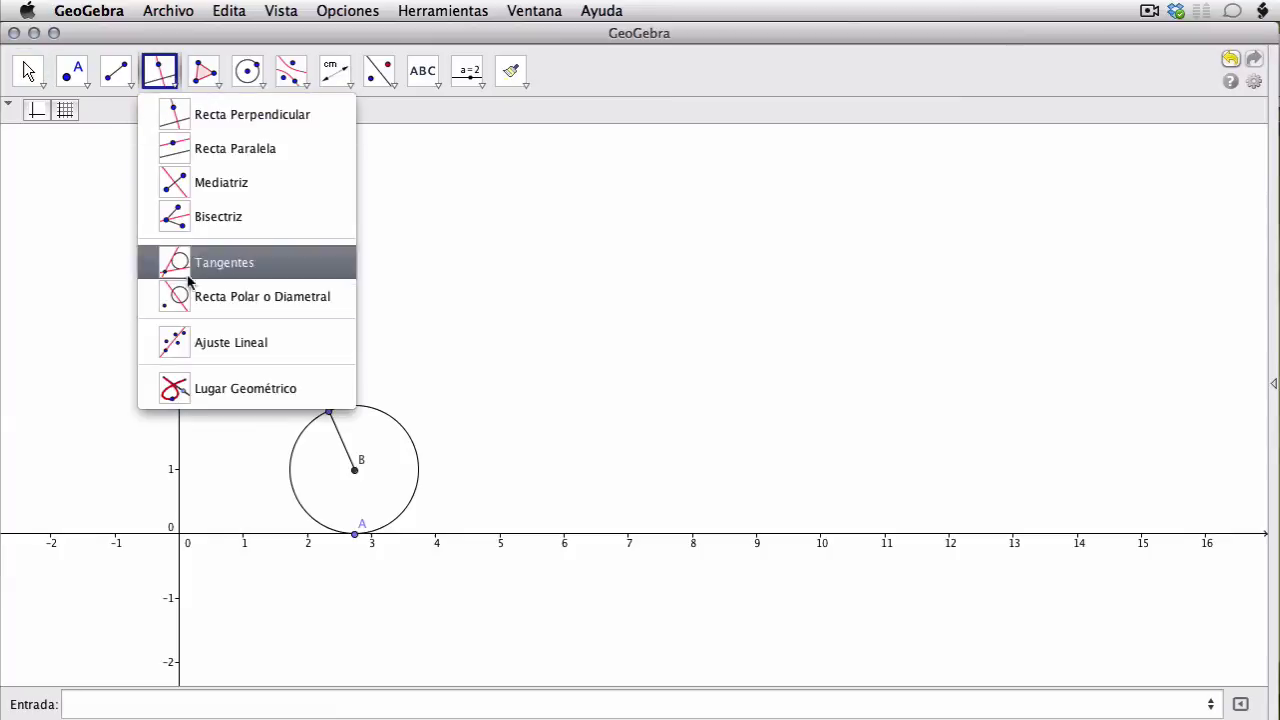
pyautogui.click(190, 384)
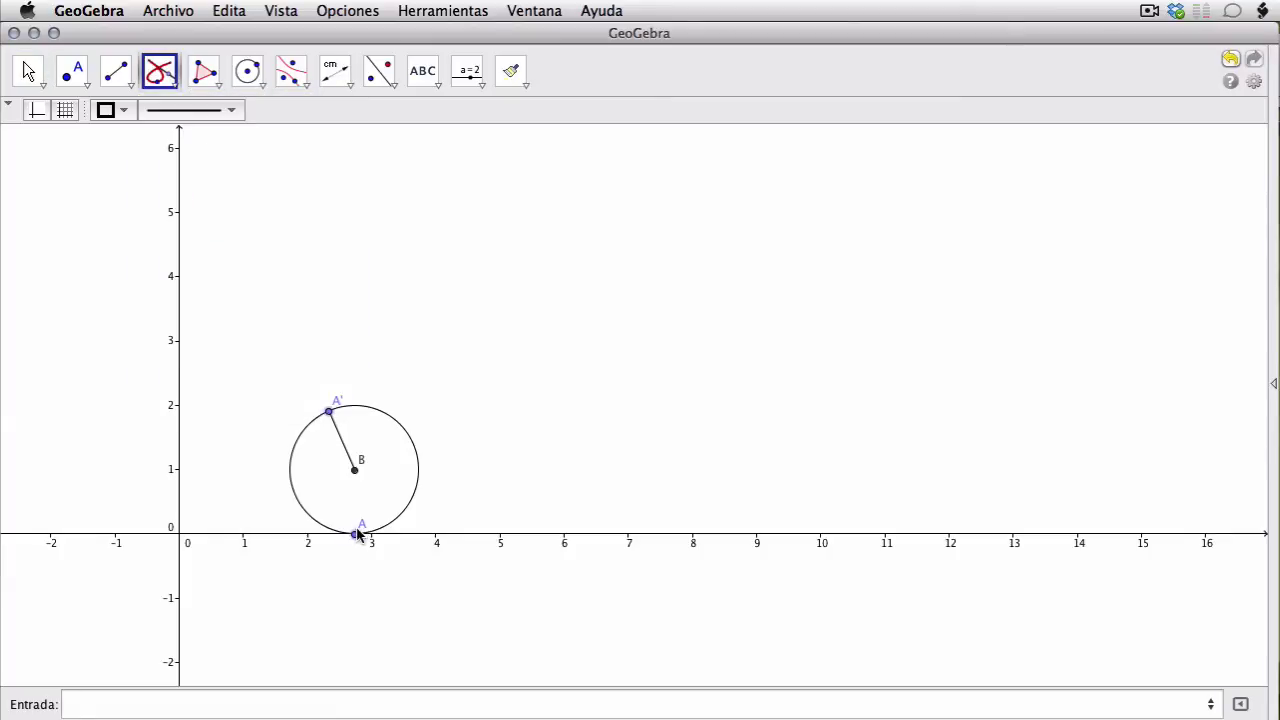
pyautogui.click(358, 535)
pyautogui.click(27, 70)
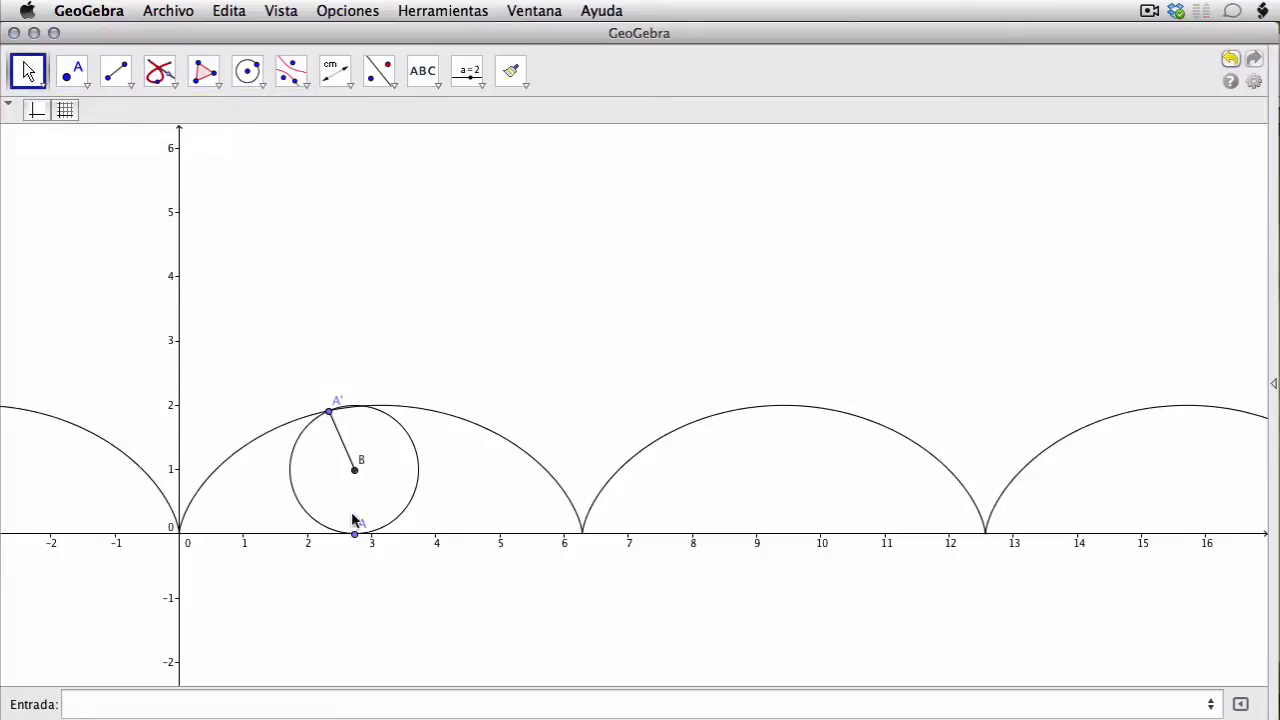
pyautogui.moveTo(358, 534); pyautogui.dragTo(737, 537)
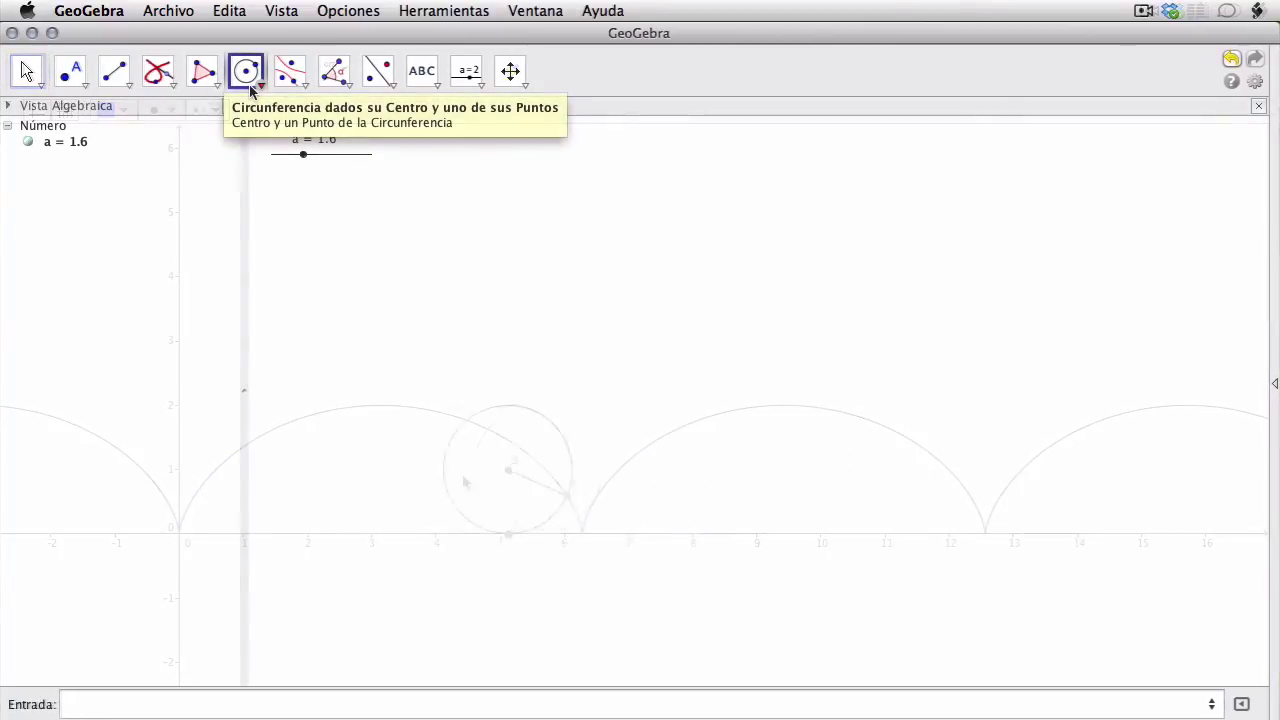
# - Add a number slider b with maximum 5 and increment 0.1 below slider a
pyautogui.click(252, 86)
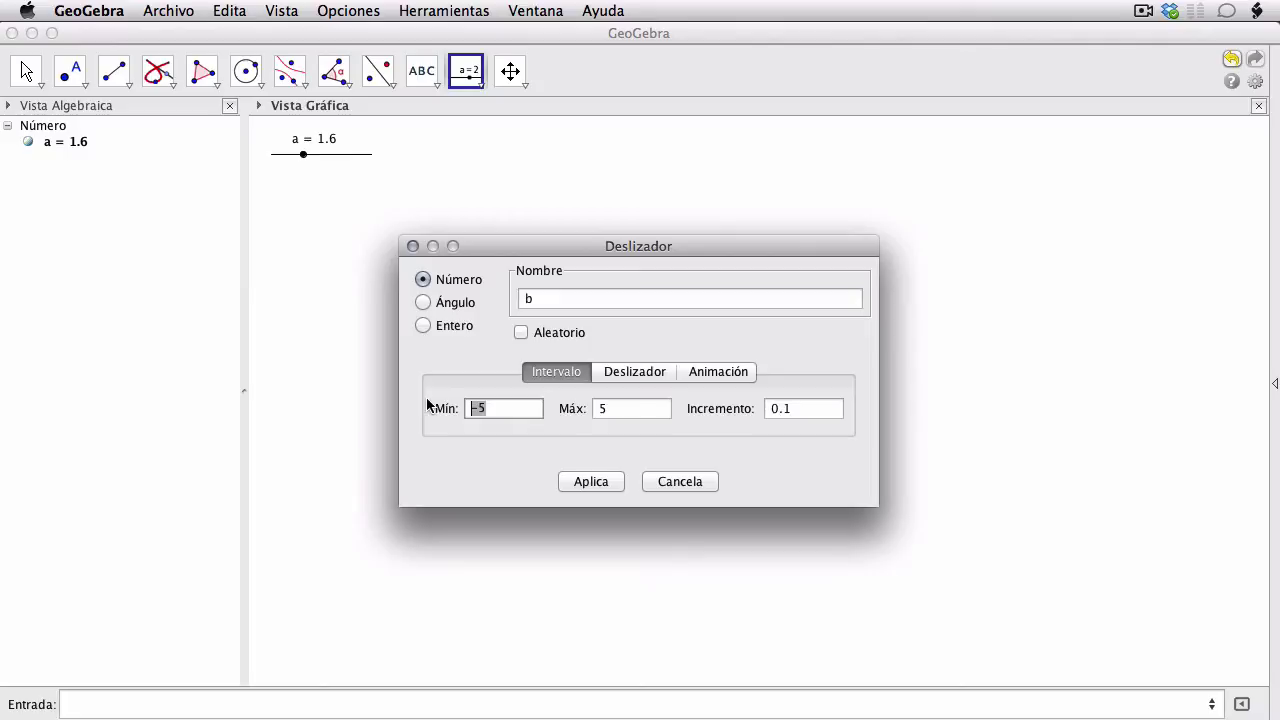
pyautogui.press('Tab')
pyautogui.click(613, 482)
pyautogui.press('Escape')
pyautogui.click(306, 217)
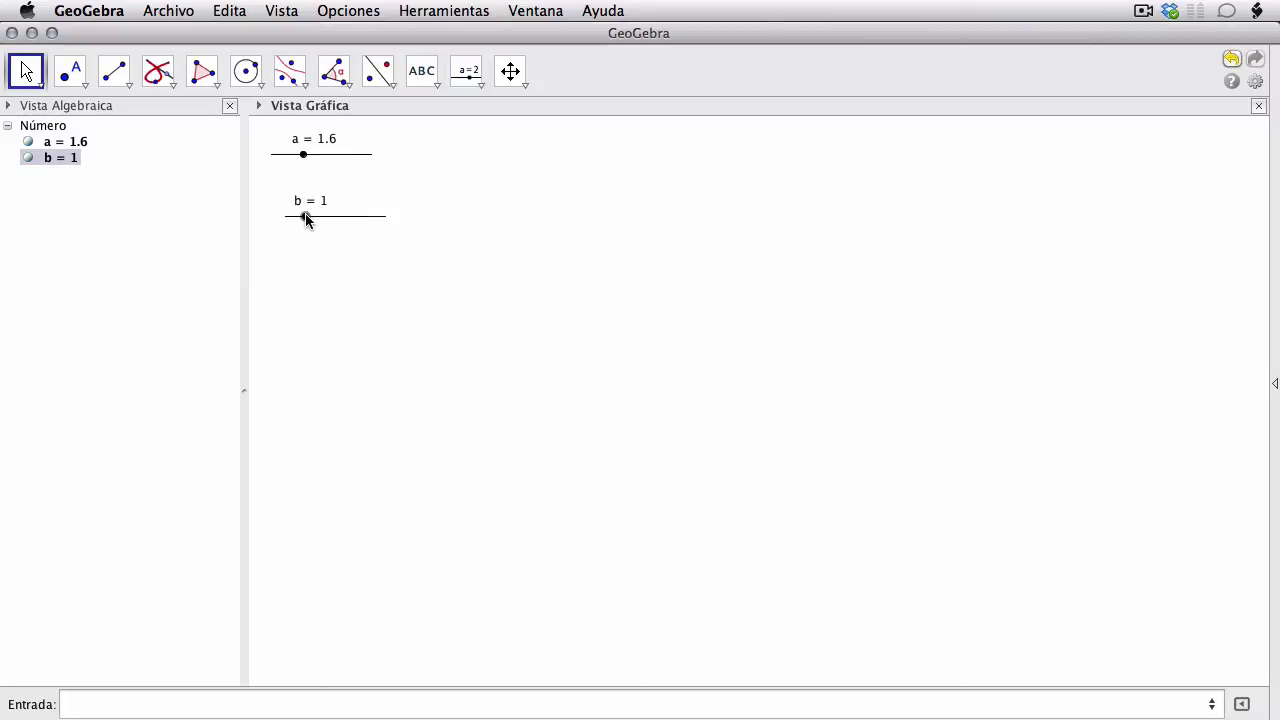
# - Set slider a to 2.9 and slider b to 0.7
pyautogui.moveTo(305, 156); pyautogui.dragTo(329, 155)
pyautogui.moveTo(305, 216); pyautogui.dragTo(299, 216)
pyautogui.moveTo(255, 268); pyautogui.dragTo(411, 124)
pyautogui.click(420, 205)
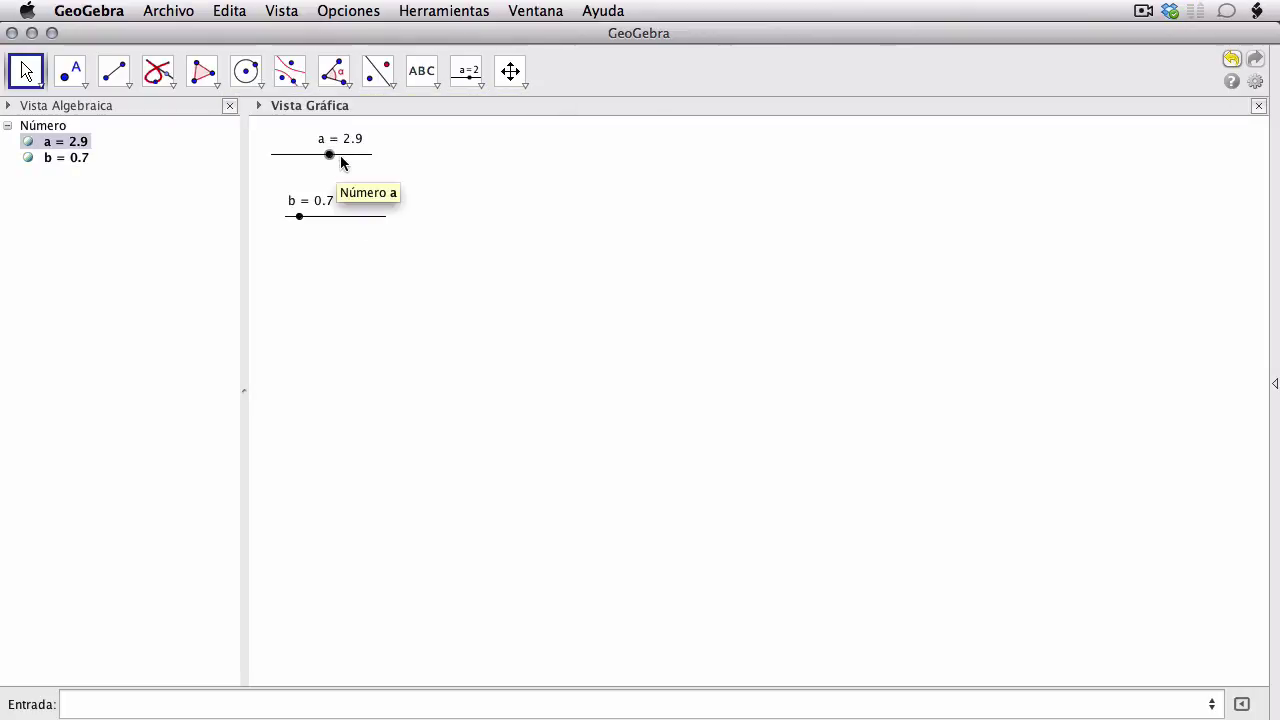
# - Set slider a to 3.9 and draw a circle of radius a centred at about (4.73, 0.6), with a point B on it
pyautogui.moveTo(341, 163); pyautogui.dragTo(352, 160)
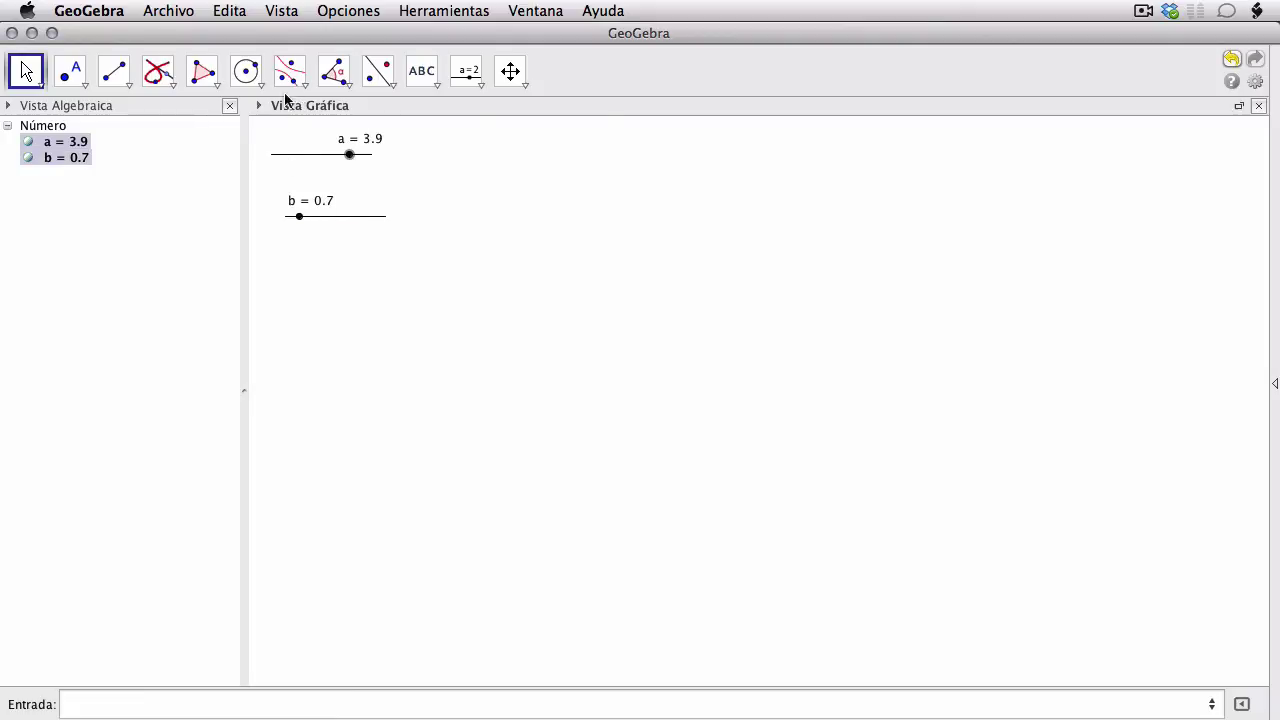
pyautogui.click(420, 75)
pyautogui.moveTo(234, 91)
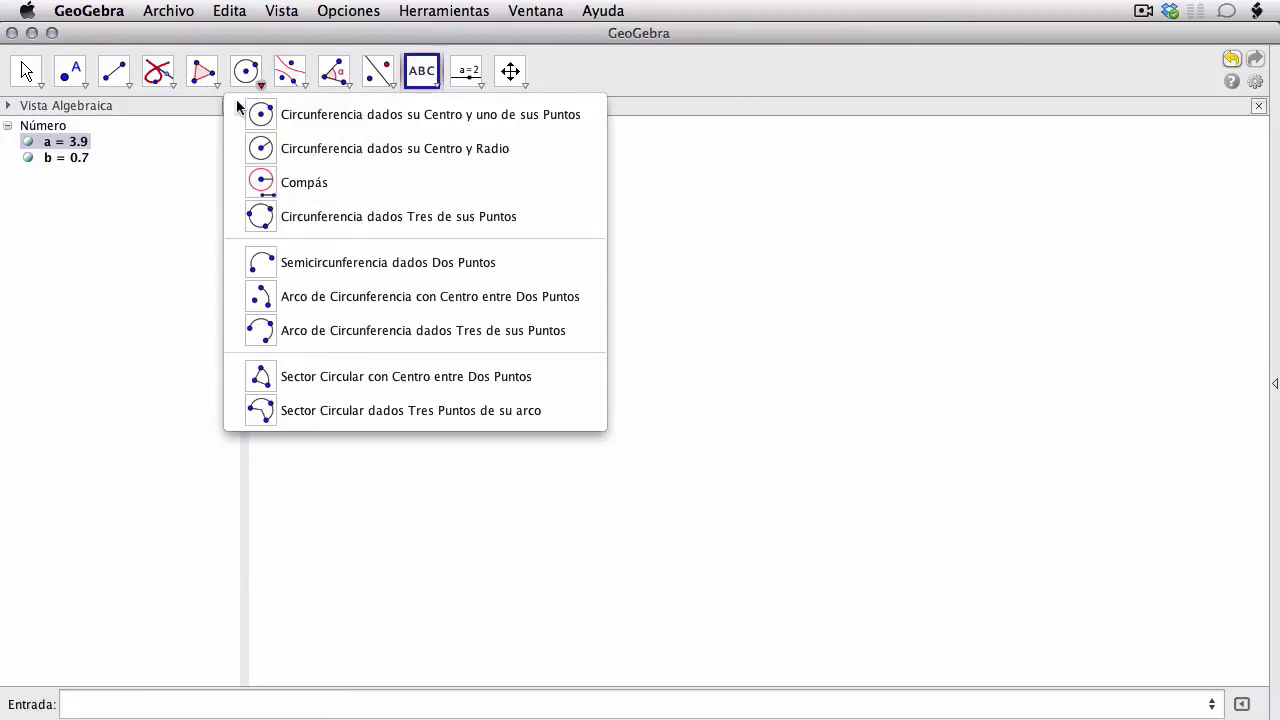
pyautogui.click(280, 143)
pyautogui.click(657, 484)
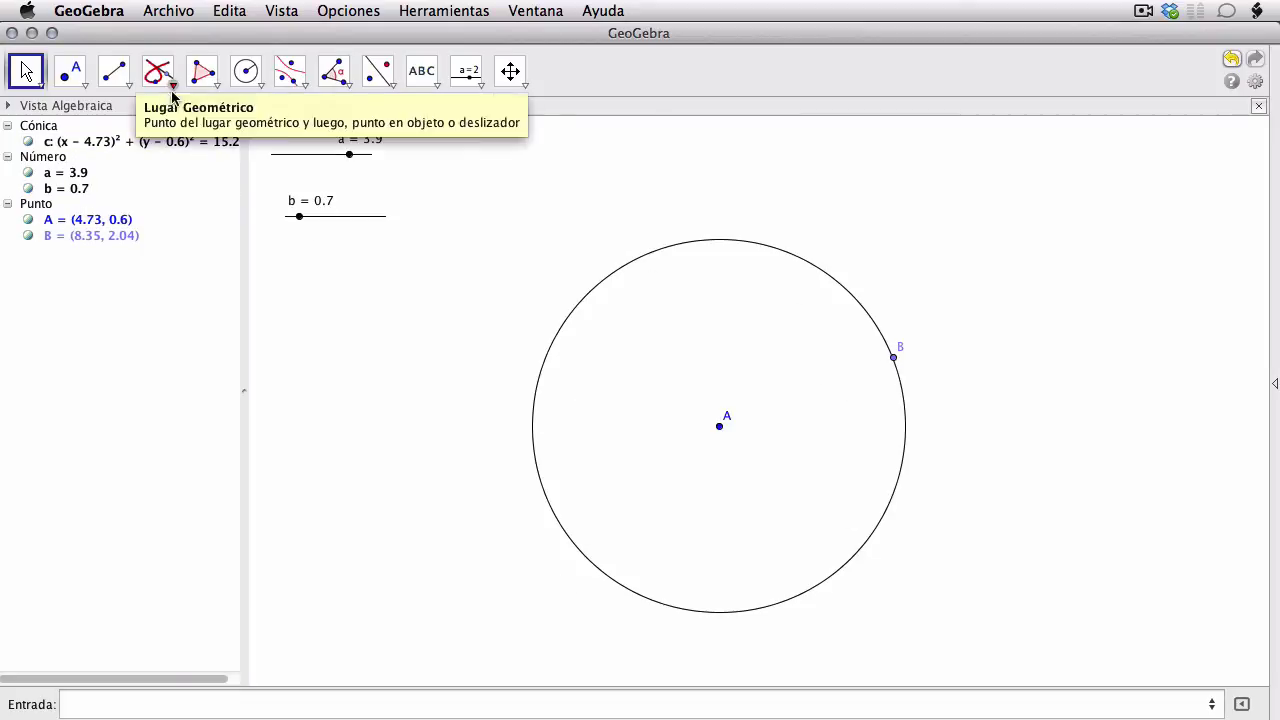
# - Draw the line through point B and the circle's centre A
pyautogui.click(110, 84)
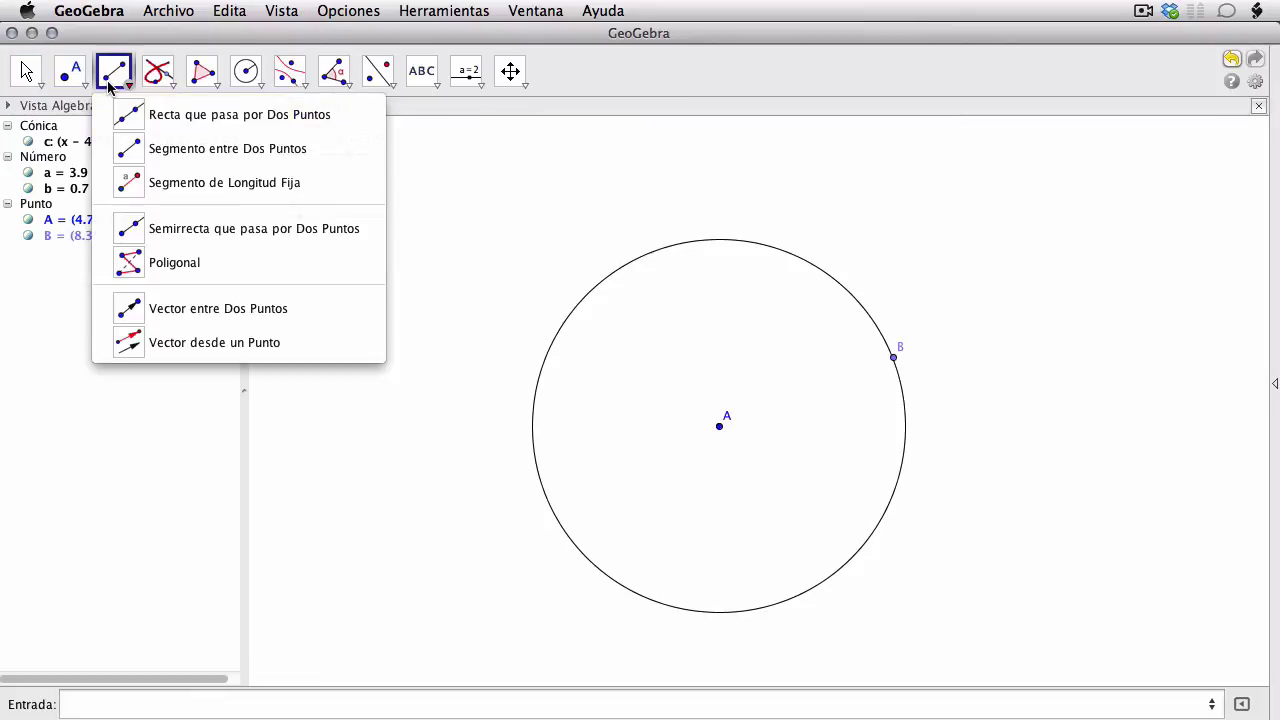
pyautogui.click(125, 117)
pyautogui.click(894, 357)
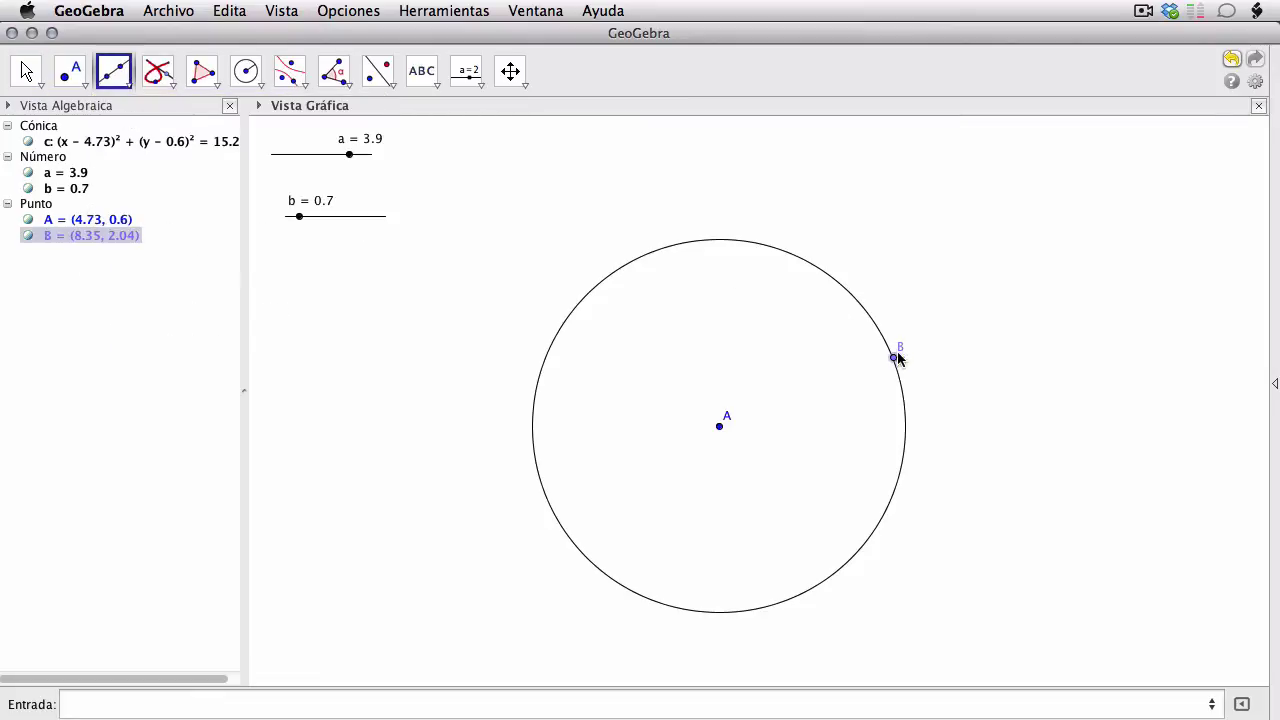
pyautogui.click(720, 427)
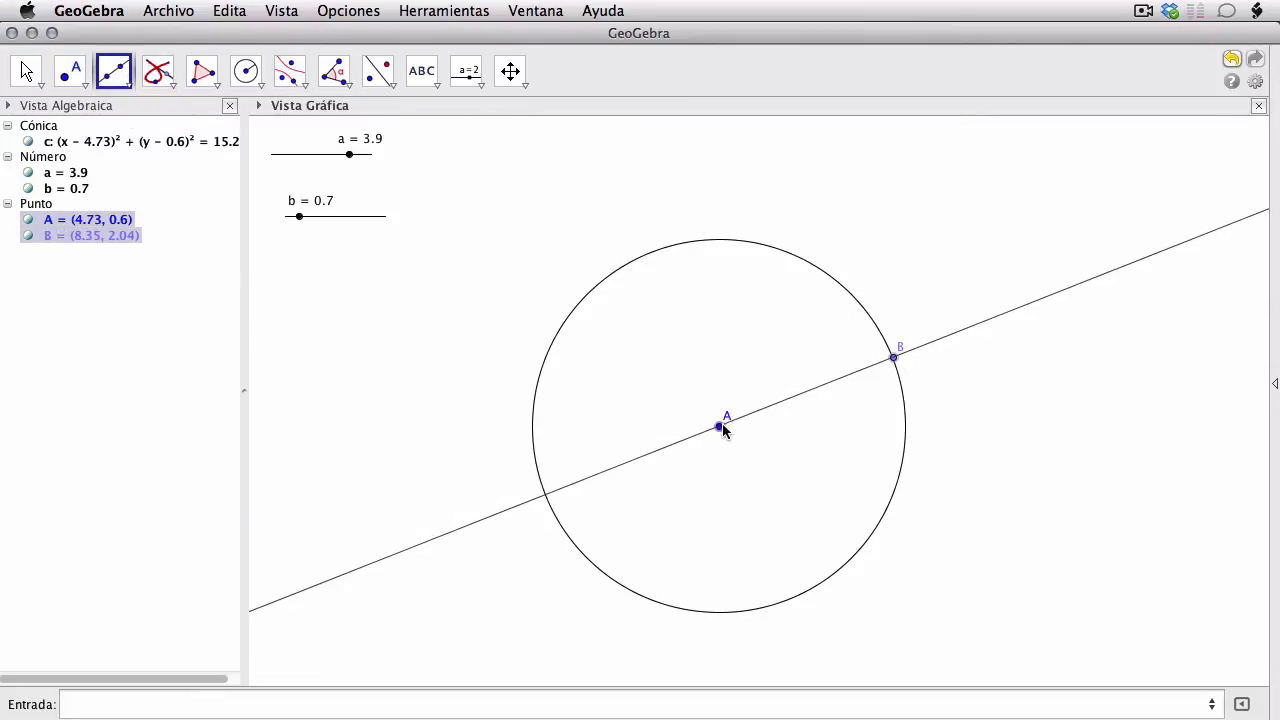
# - Draw a circle centred at B with radius b and mark its intersection with line AB inside the large circle
pyautogui.click(241, 79)
pyautogui.click(894, 357)
pyautogui.write('b')
pyautogui.press('Return')
pyautogui.click(70, 72)
pyautogui.click(862, 370)
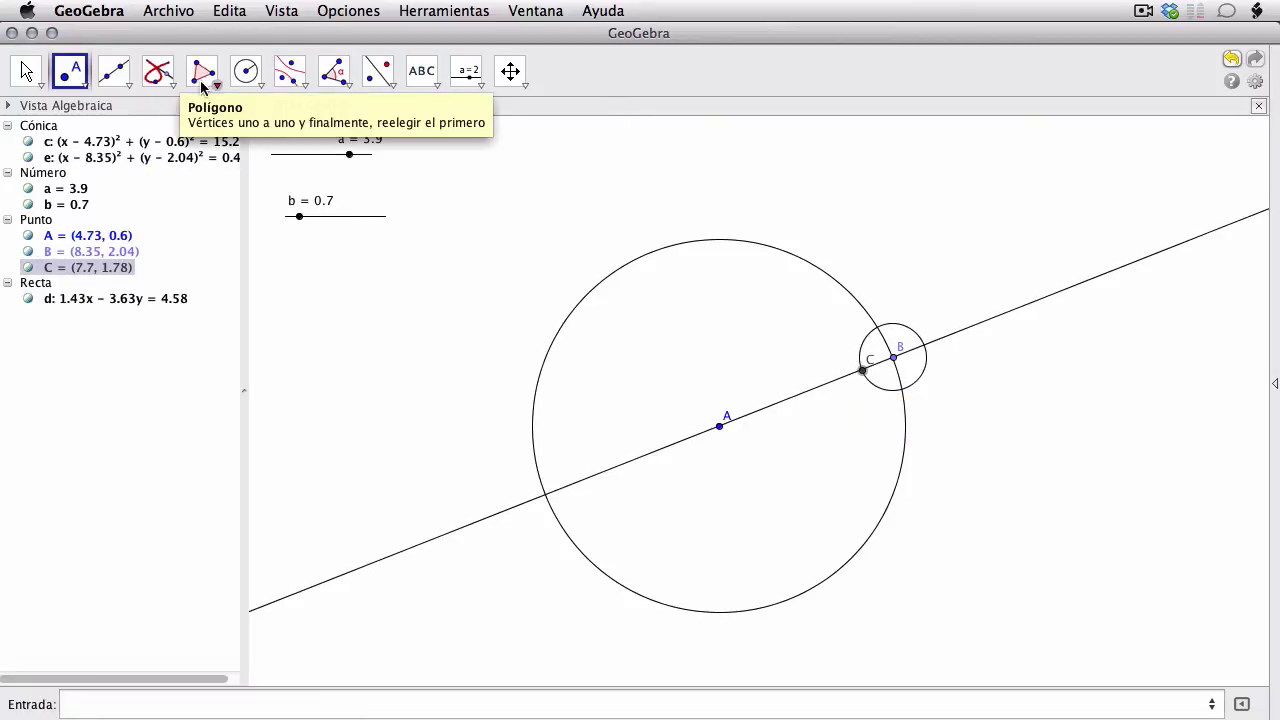
# - Draw a circle centred at C with radius b, and hide the auxiliary circle centred at B
pyautogui.click(246, 71)
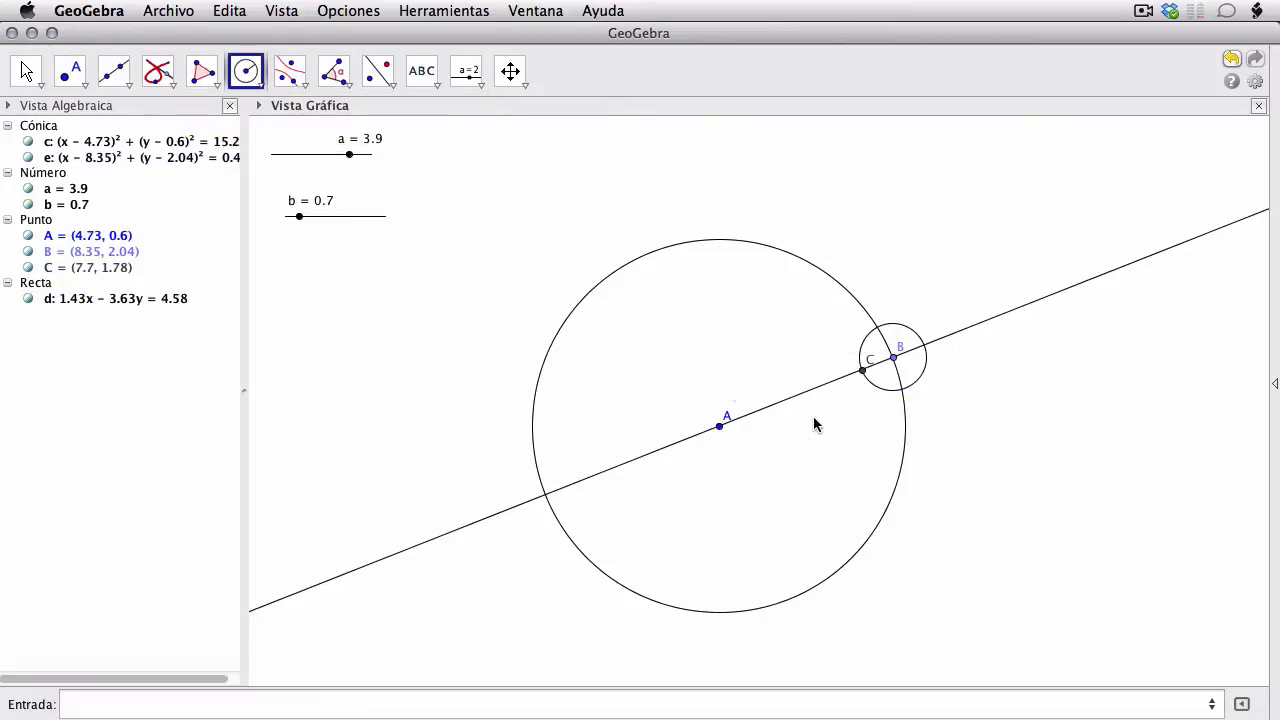
pyautogui.click(863, 372)
pyautogui.press('Return')
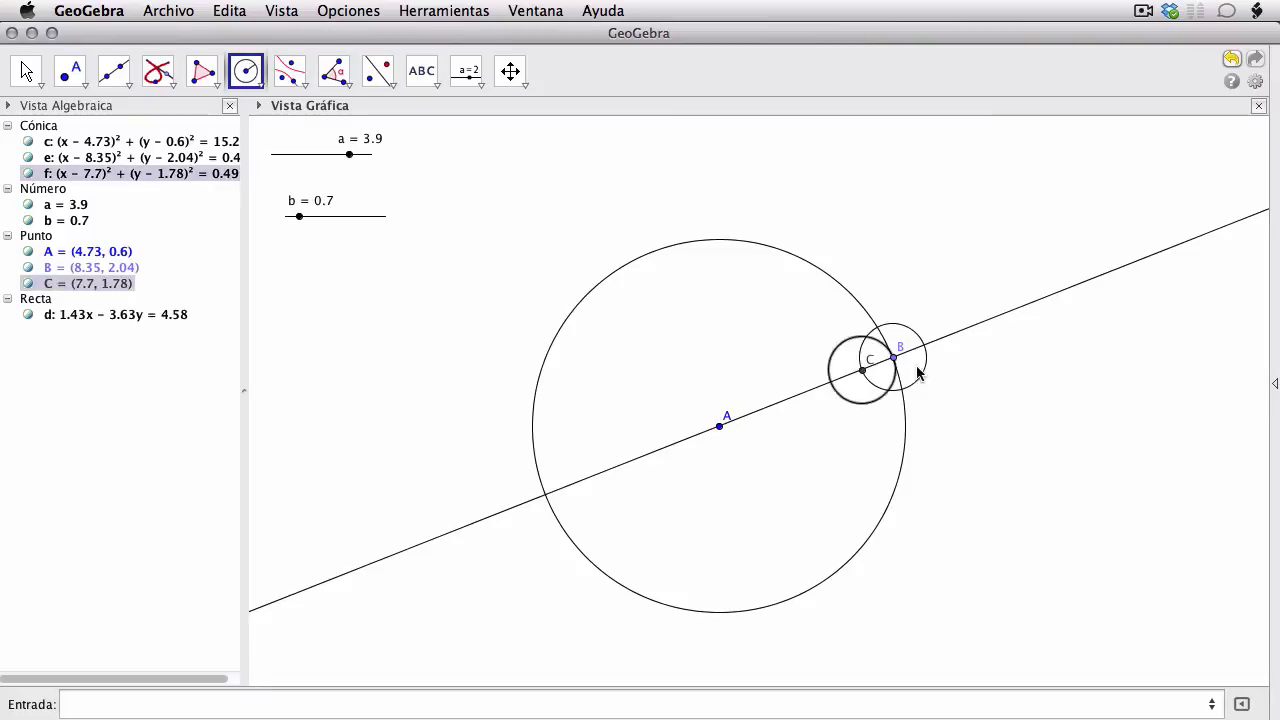
pyautogui.press('Escape')
pyautogui.click(926, 371)
pyautogui.rightClick(926, 371)
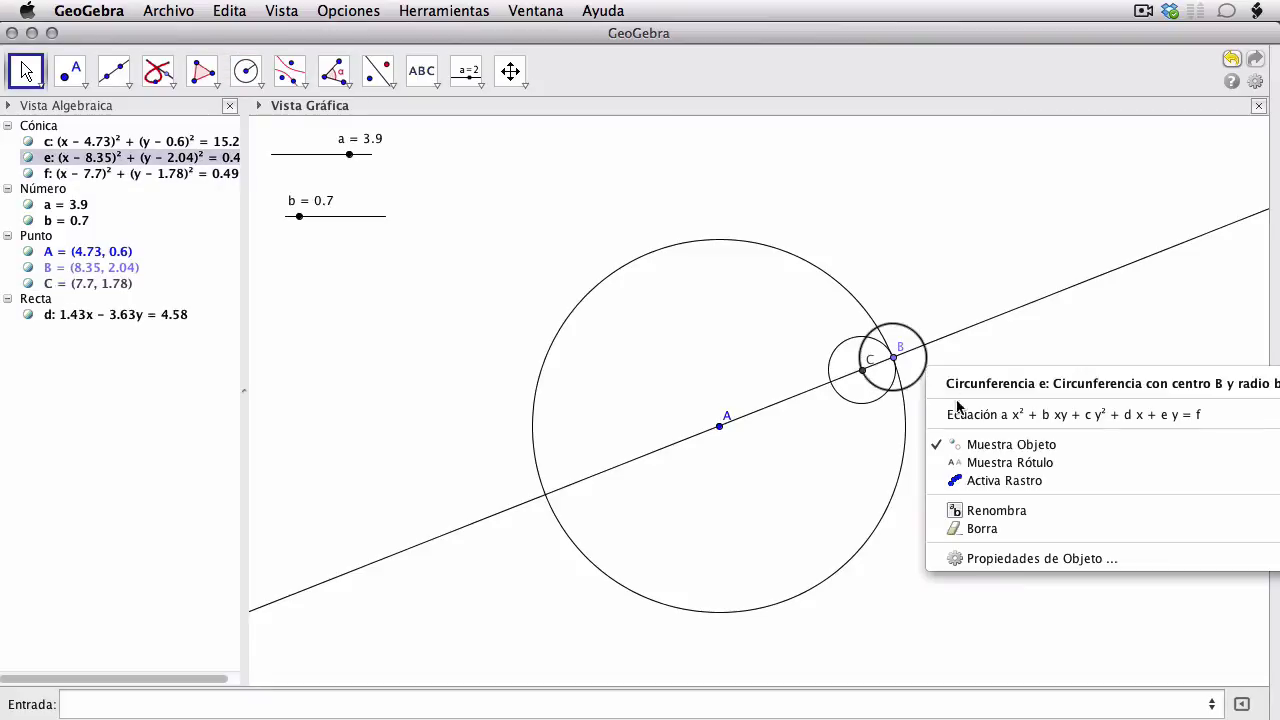
pyautogui.click(966, 443)
# - Set slider a to 4 and slider b to 2, and move B along the large circle to about (8.66, 1.33)
pyautogui.moveTo(893, 358); pyautogui.dragTo(879, 330)
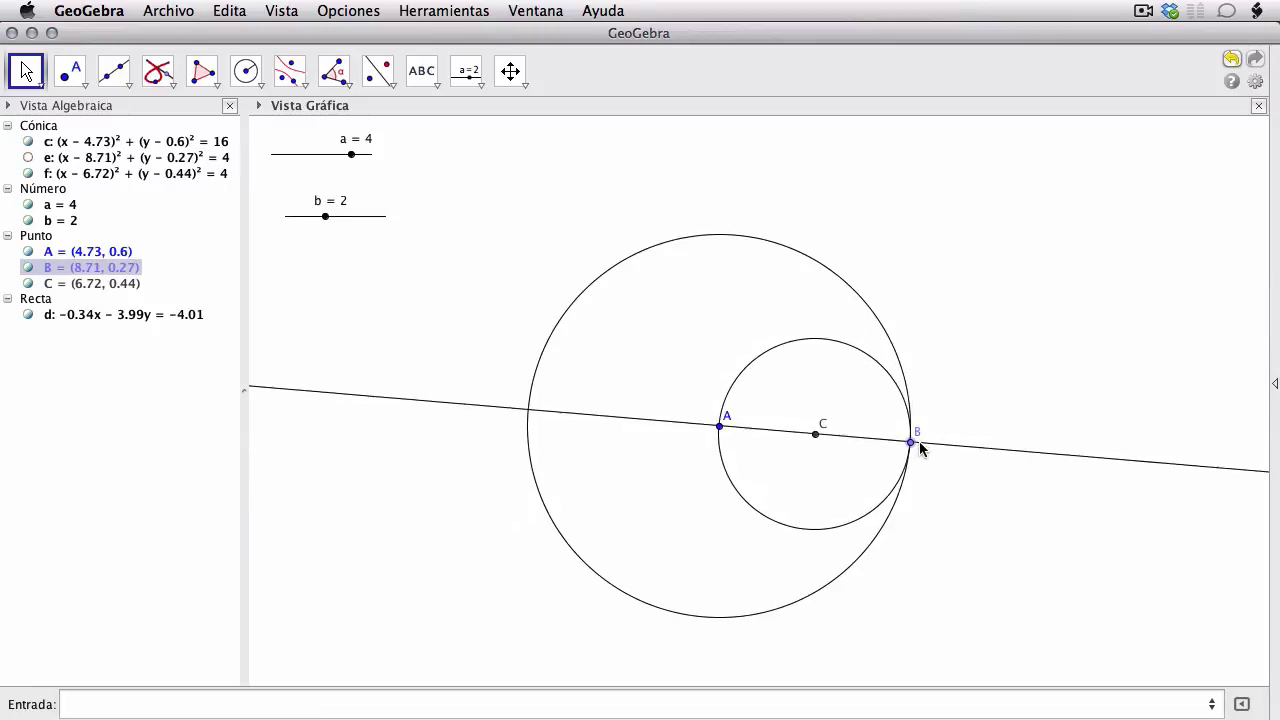
pyautogui.moveTo(919, 441); pyautogui.dragTo(953, 424)
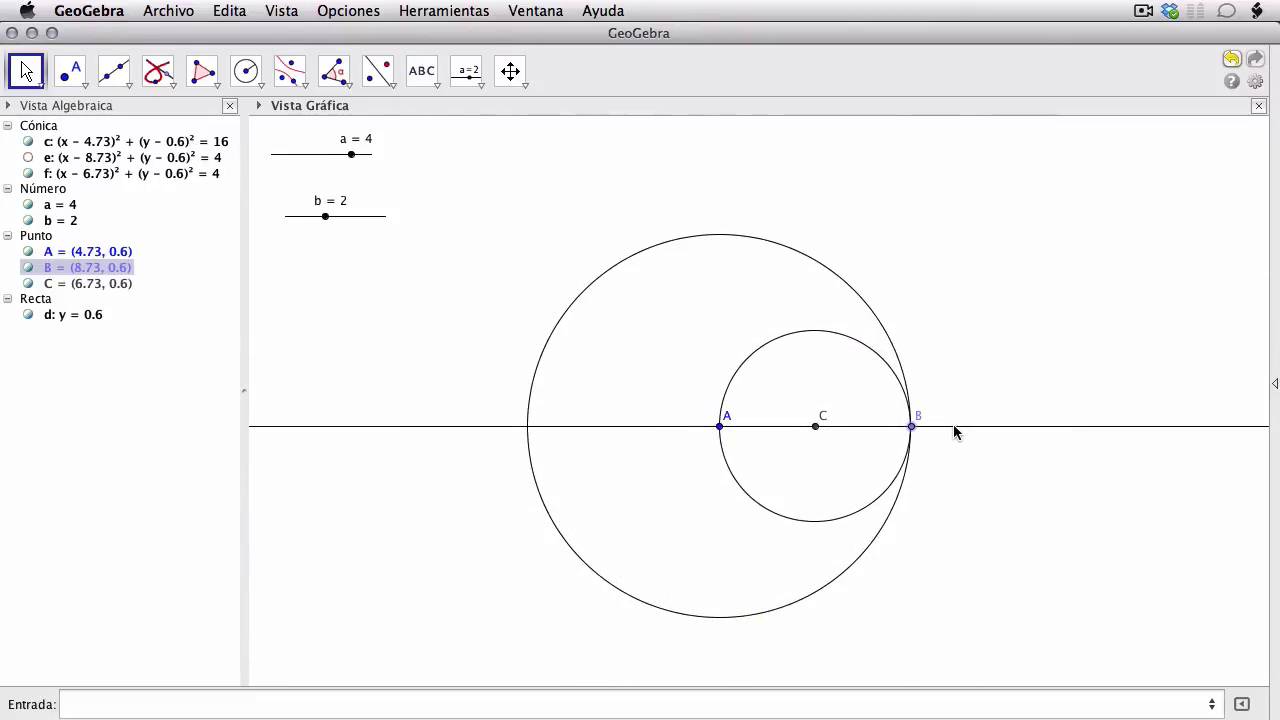
pyautogui.click(801, 336)
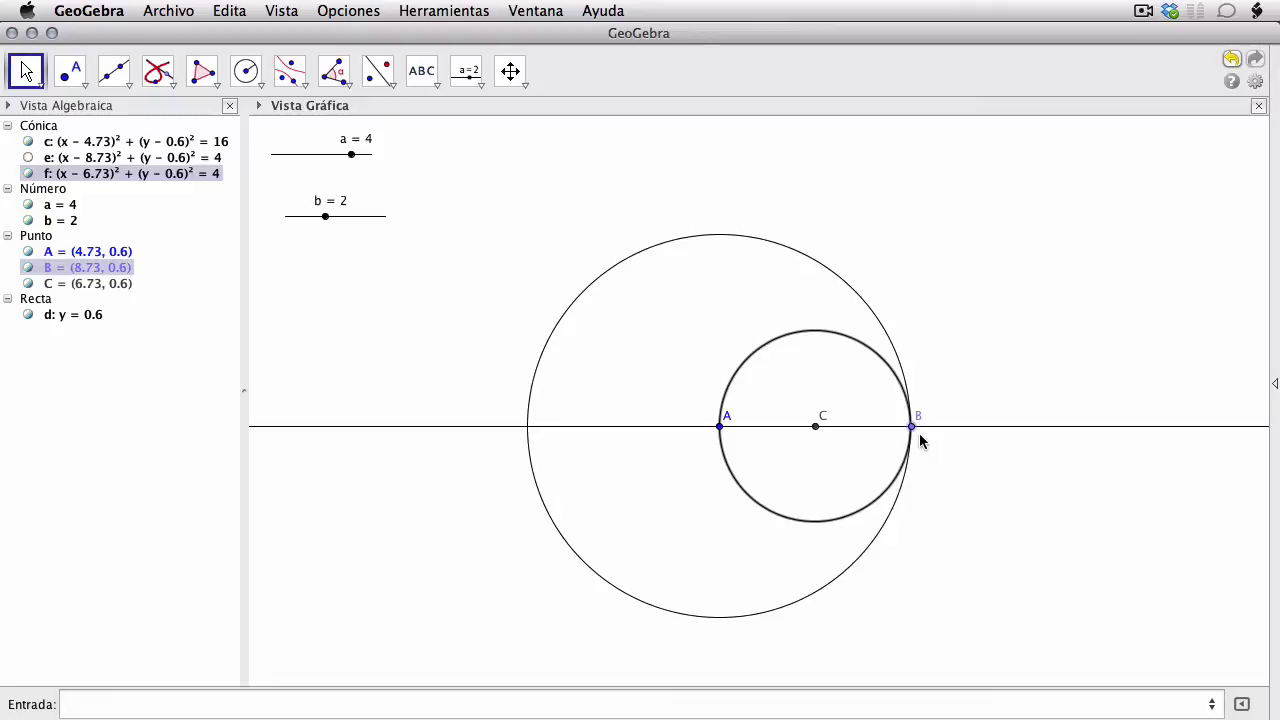
pyautogui.moveTo(912, 428); pyautogui.dragTo(882, 376)
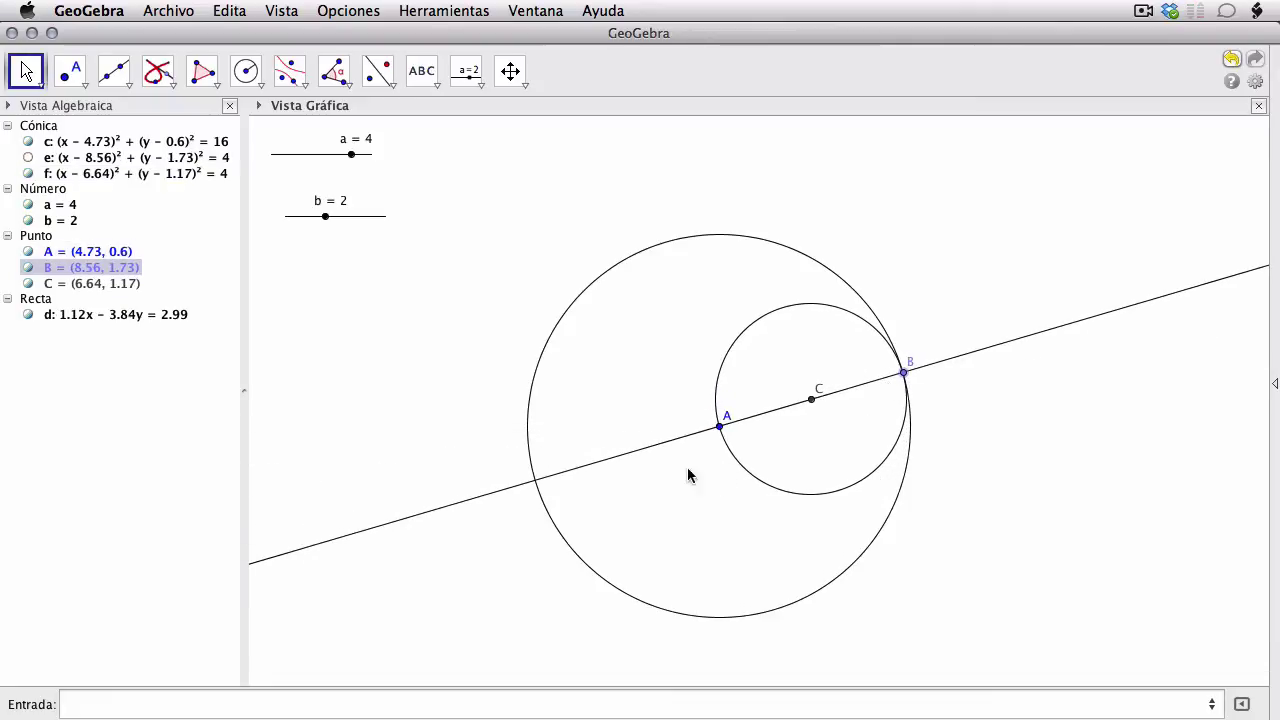
pyautogui.moveTo(903, 372); pyautogui.dragTo(907, 391)
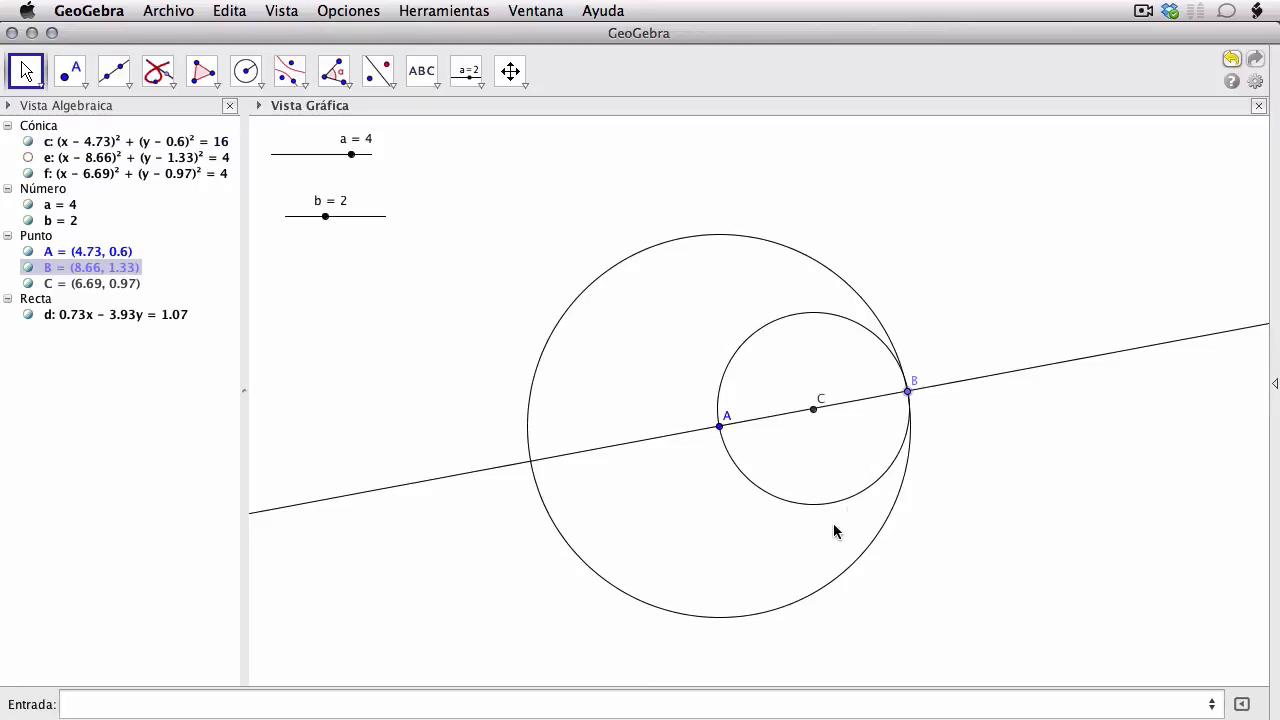
# - Set slider b to 1 and move B along the large circle to about (8.54, 1.81)
pyautogui.moveTo(325, 216); pyautogui.dragTo(305, 223)
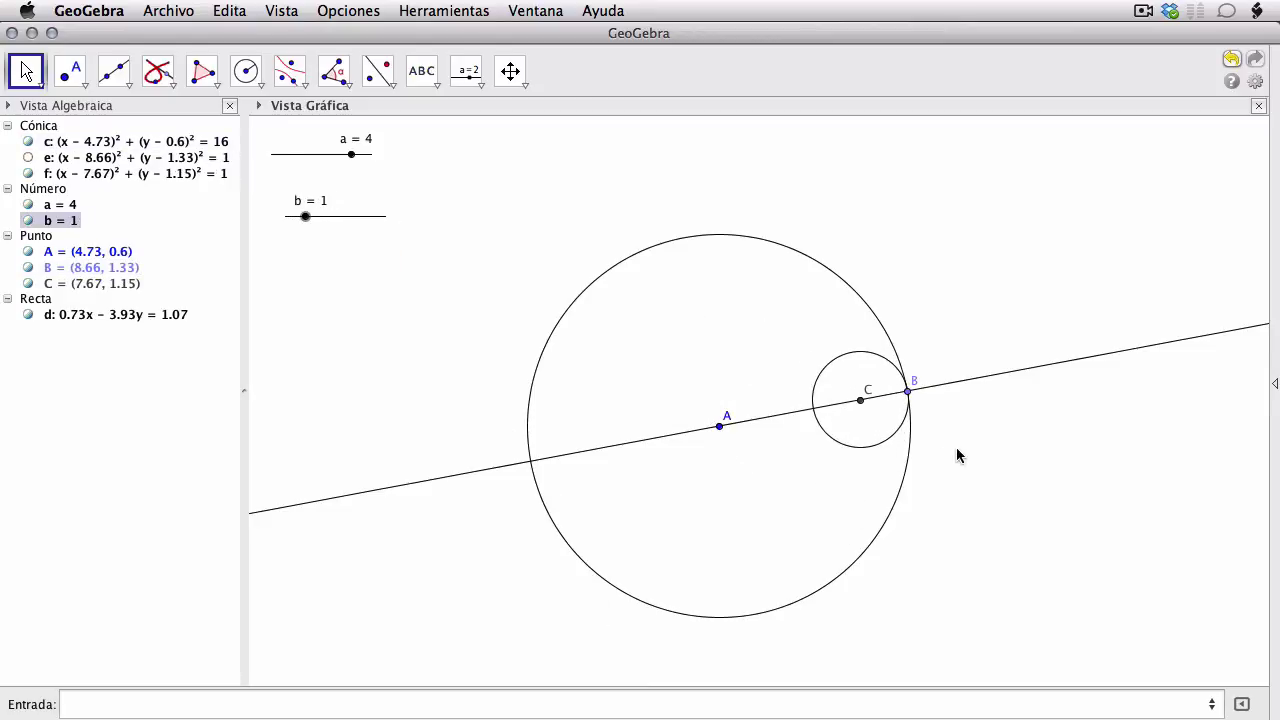
pyautogui.moveTo(905, 393)
pyautogui.mouseDown()
pyautogui.moveTo(893, 350)
pyautogui.moveTo(768, 248)
pyautogui.moveTo(616, 270)
pyautogui.moveTo(612, 432)
pyautogui.moveTo(677, 531)
pyautogui.moveTo(854, 480)
pyautogui.moveTo(889, 406)
pyautogui.moveTo(893, 431)
pyautogui.moveTo(902, 367)
pyautogui.moveTo(905, 377)
pyautogui.mouseUp()
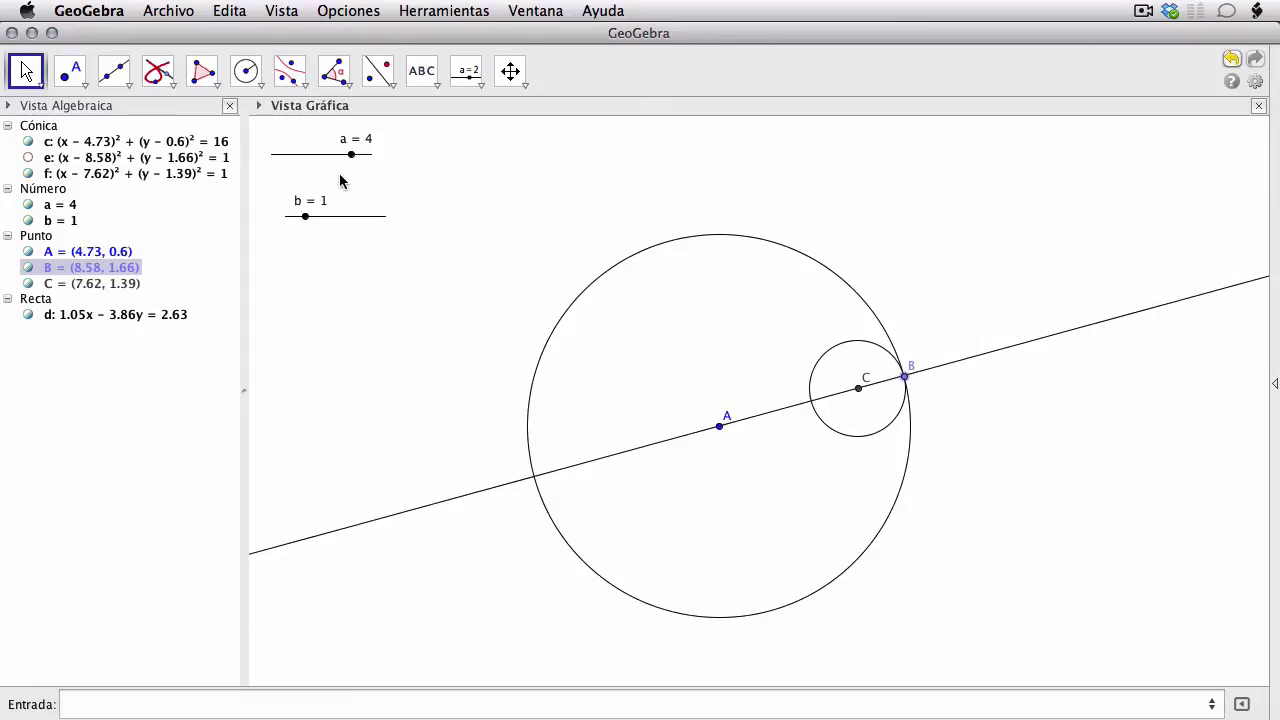
pyautogui.moveTo(347, 163); pyautogui.dragTo(351, 165)
pyautogui.moveTo(905, 377); pyautogui.dragTo(903, 368)
# - Draw the line through A perpendicular to the y-axis, and hide the axes
pyautogui.click(466, 70)
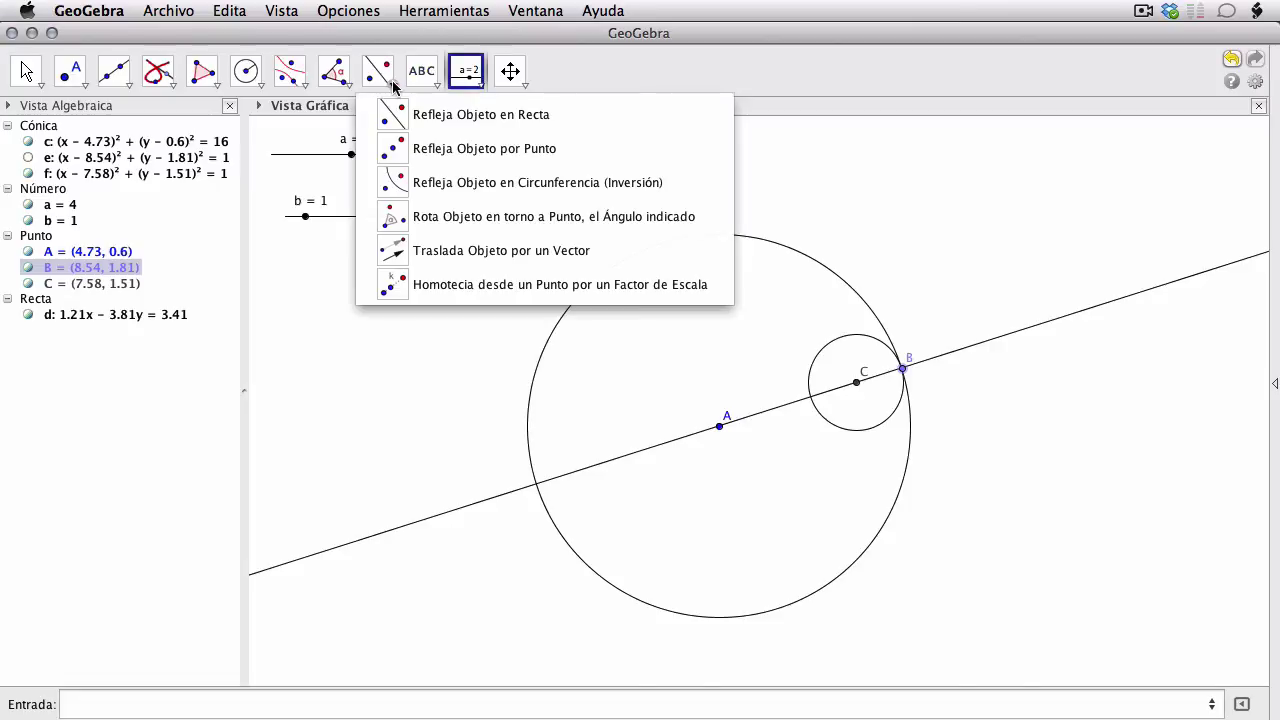
pyautogui.moveTo(332, 78)
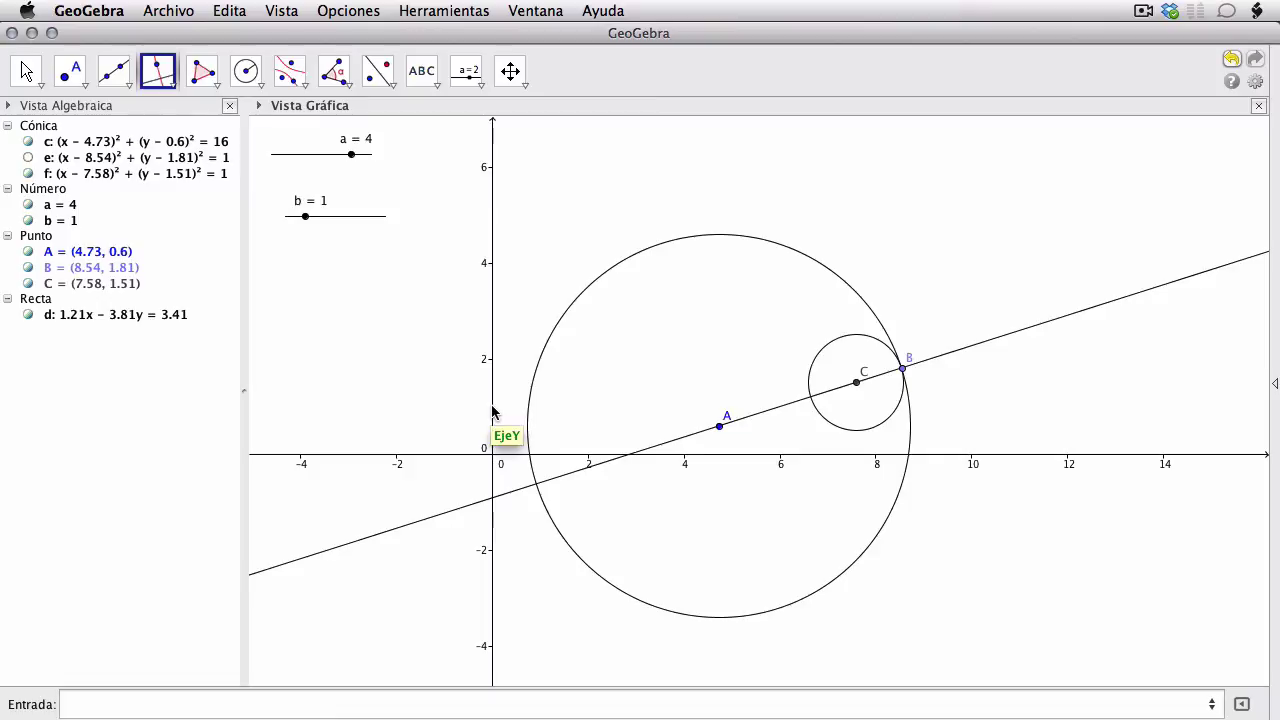
pyautogui.click(492, 420)
pyautogui.click(720, 427)
pyautogui.press('Escape')
pyautogui.rightClick(683, 334)
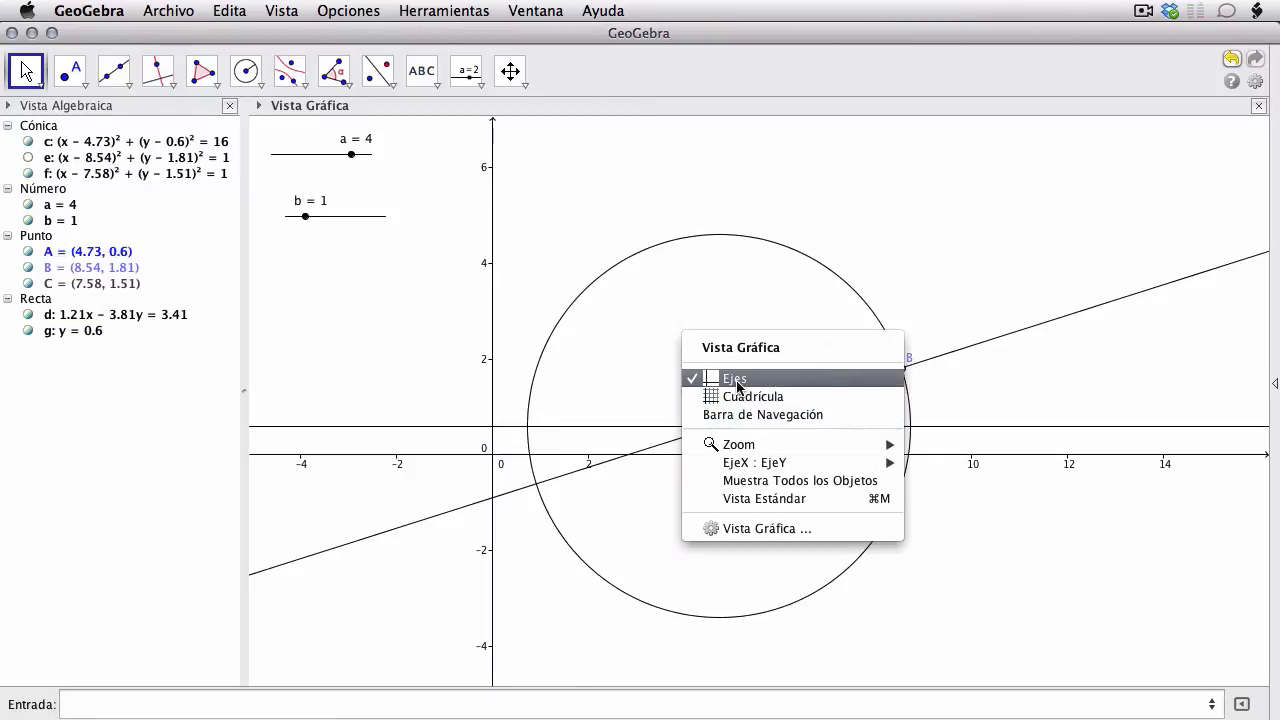
pyautogui.click(738, 378)
# - Mark the intersection of the horizontal line and the large circle on the side nearest B
pyautogui.click(60, 72)
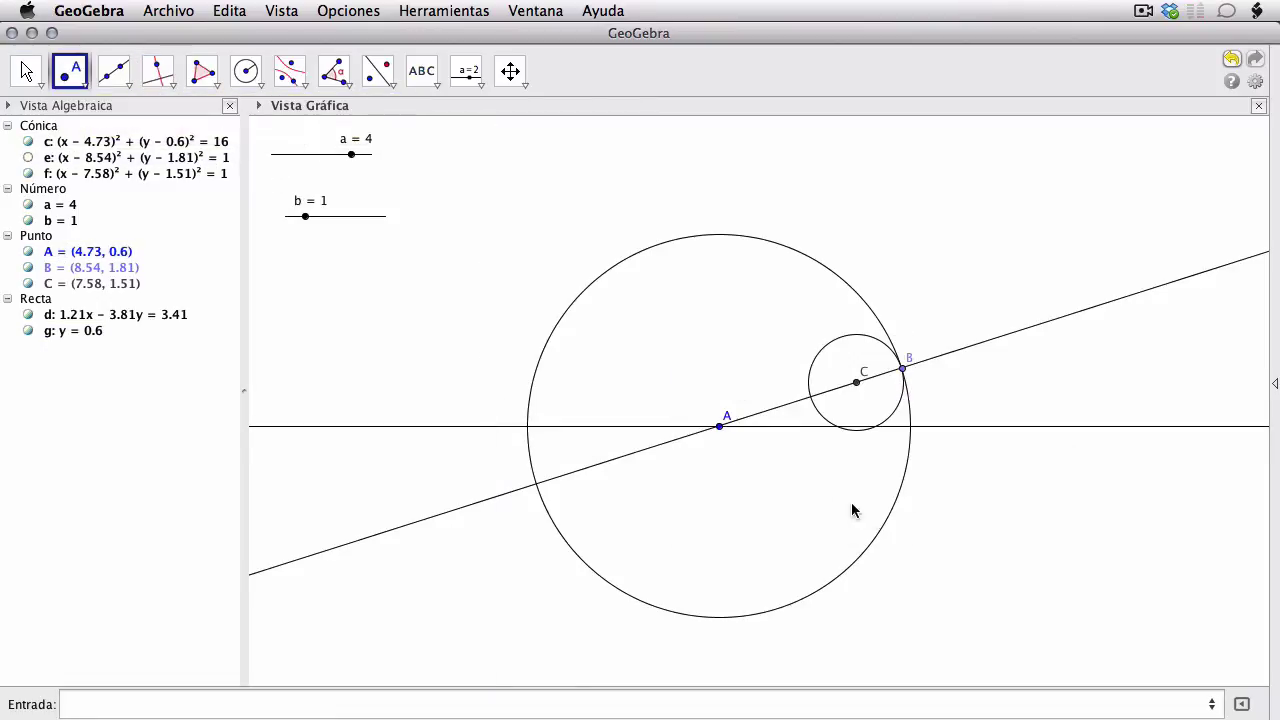
pyautogui.click(910, 428)
pyautogui.press('Escape')
# - Rotate B about C by the angle -Angulo[D, A, B], and move B around the large circle to about (7.68, 3.3)
pyautogui.moveTo(903, 380); pyautogui.dragTo(616, 467)
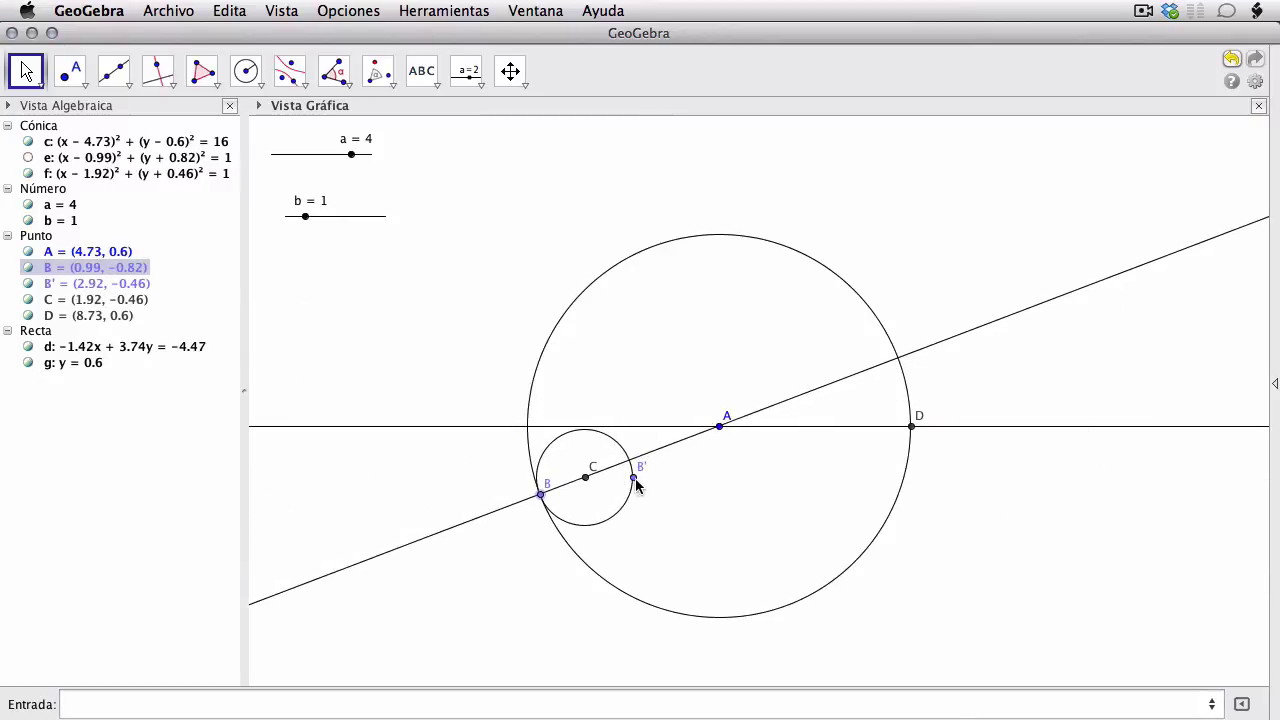
pyautogui.moveTo(548, 525); pyautogui.dragTo(820, 354)
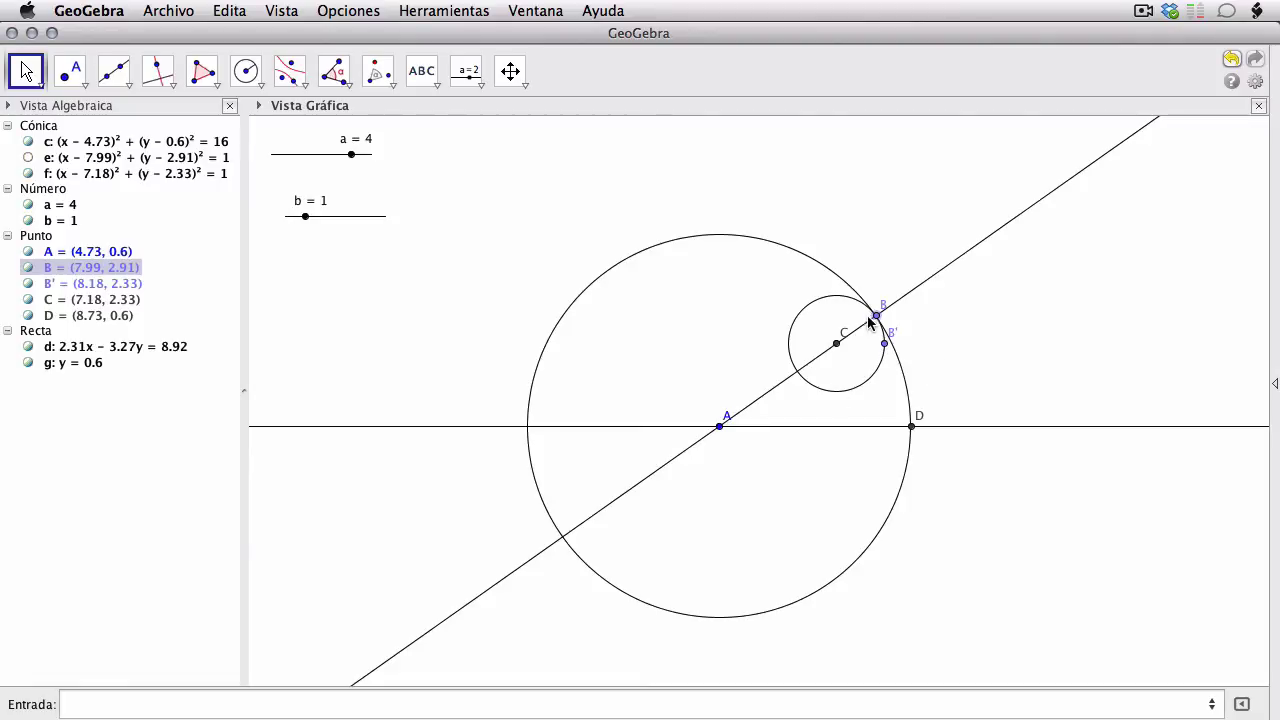
pyautogui.moveTo(873, 318)
pyautogui.mouseDown()
pyautogui.moveTo(909, 408)
pyautogui.moveTo(894, 360)
pyautogui.moveTo(893, 408)
pyautogui.moveTo(812, 279)
pyautogui.moveTo(895, 373)
pyautogui.moveTo(893, 325)
pyautogui.moveTo(862, 297)
pyautogui.mouseUp()
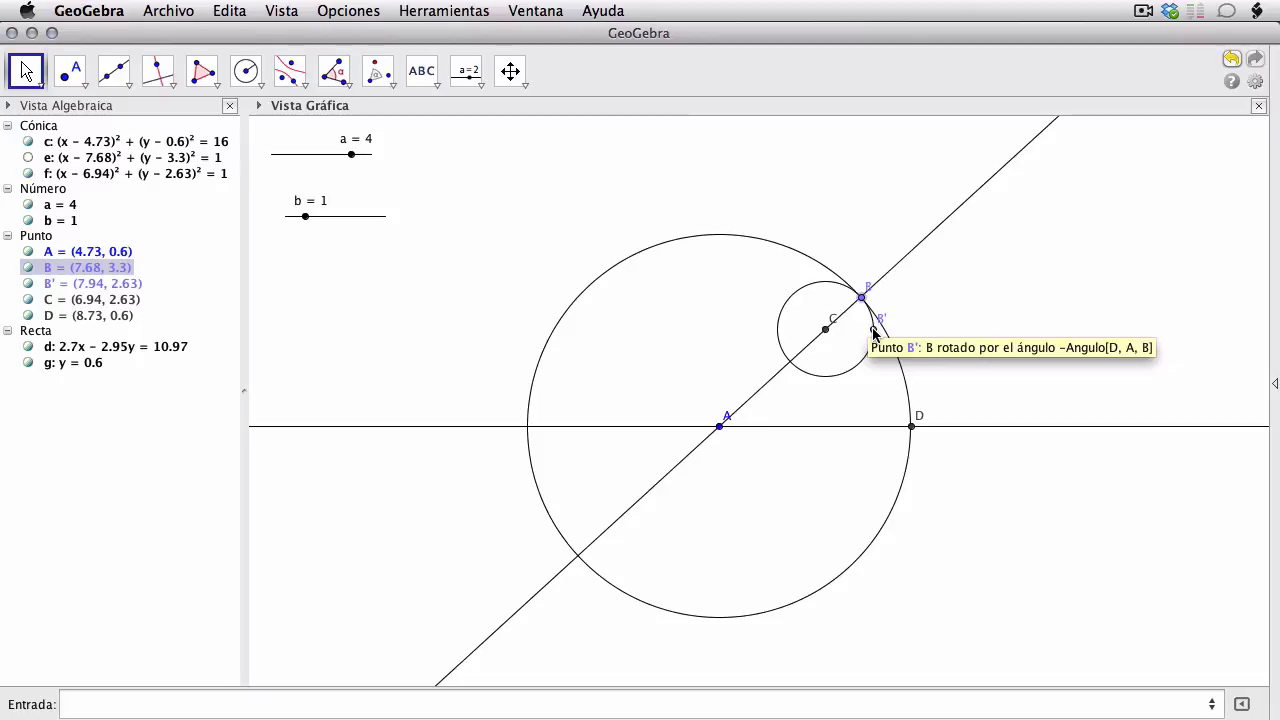
# - Redefine B' so its rotation angle -Angulo[D, A, B] is multiplied by (a/b), and move B to about (8.03, 2.86)
pyautogui.click(873, 331)
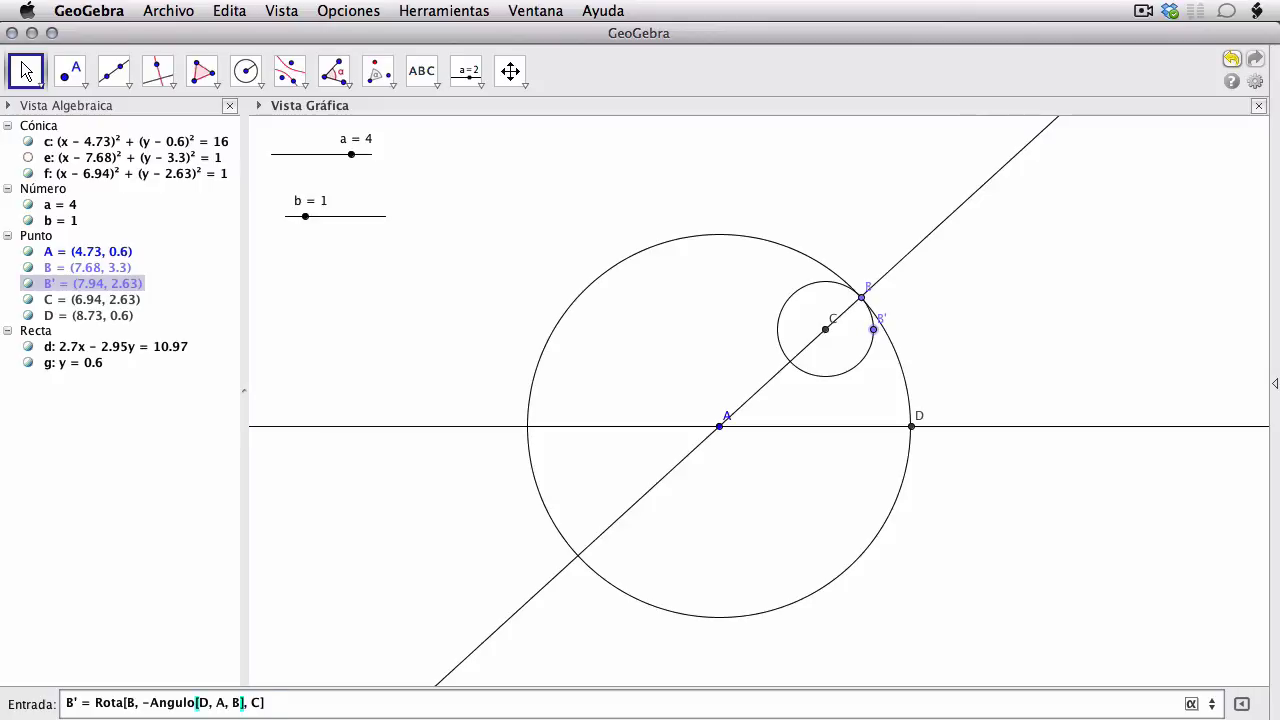
pyautogui.write('°(a/b')
pyautogui.press('Return')
pyautogui.moveTo(862, 297); pyautogui.dragTo(878, 318)
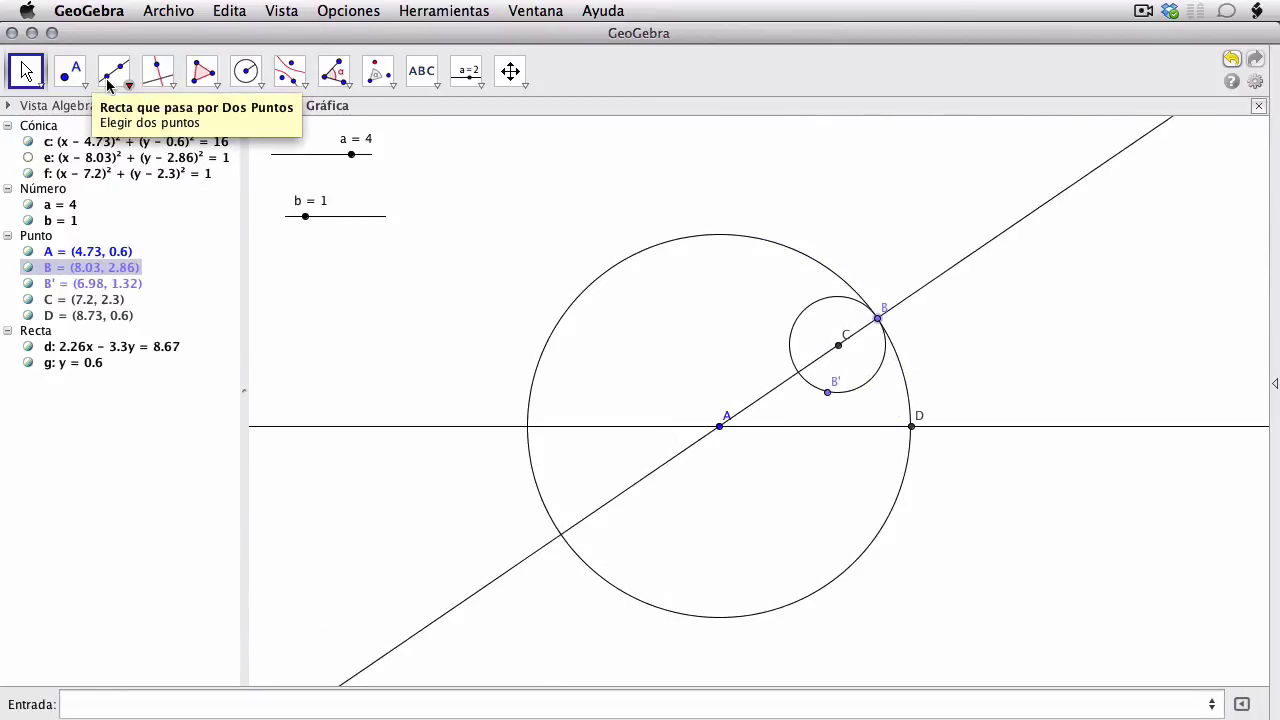
# - Draw the segment between C and B'
pyautogui.click(120, 72)
pyautogui.click(229, 143)
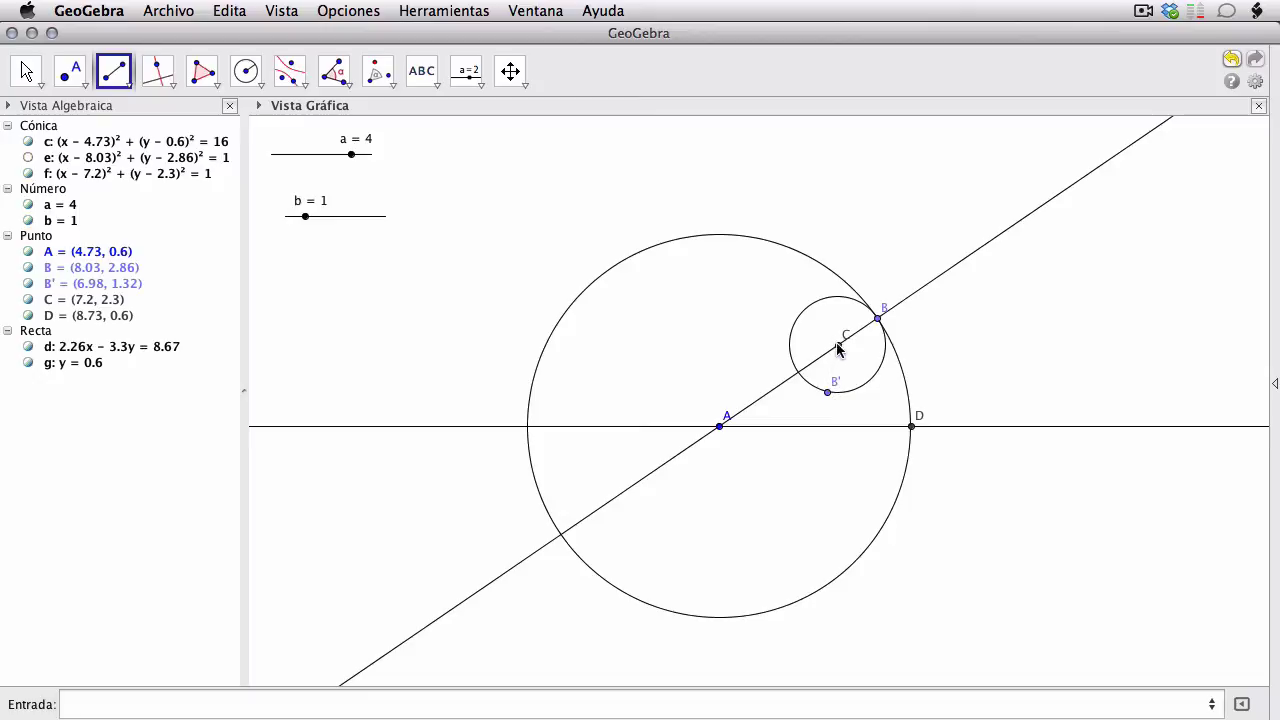
pyautogui.click(25, 70)
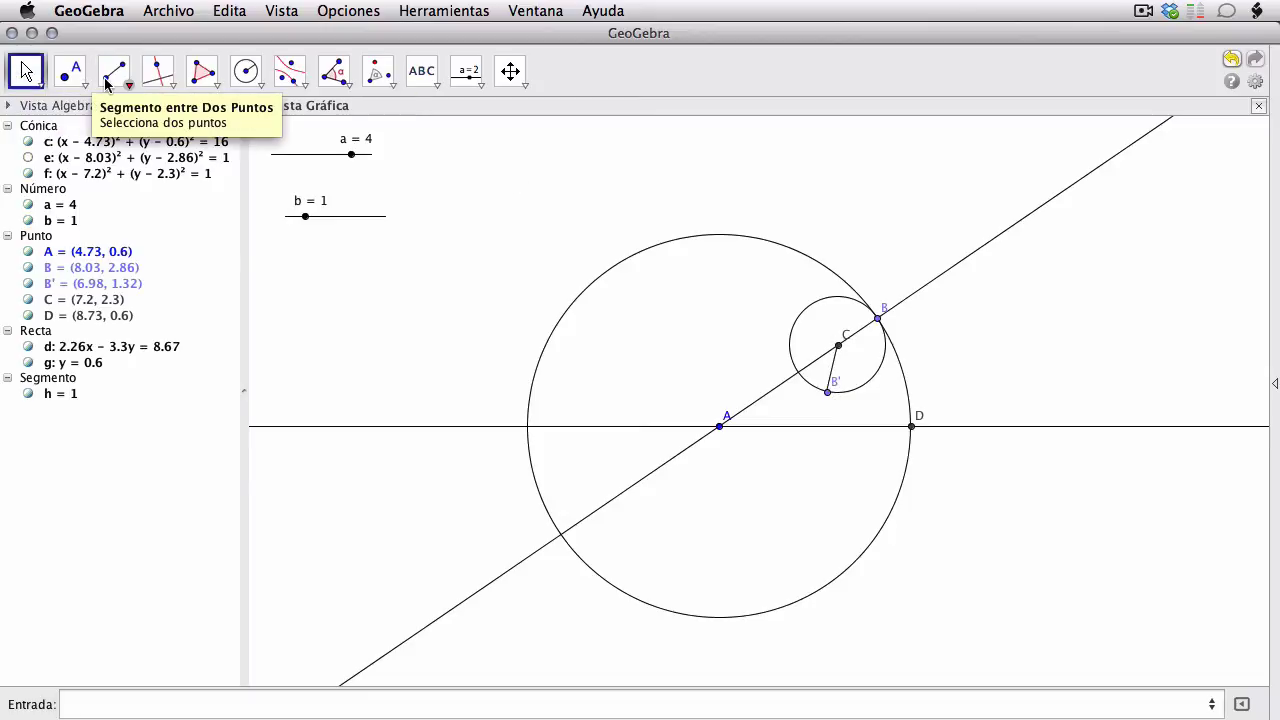
pyautogui.click(108, 73)
pyautogui.press('Escape')
# - Hide the line through A and B, and move B along the large circle to about (8.09, 2.76)
pyautogui.click(909, 302)
pyautogui.rightClick(909, 302)
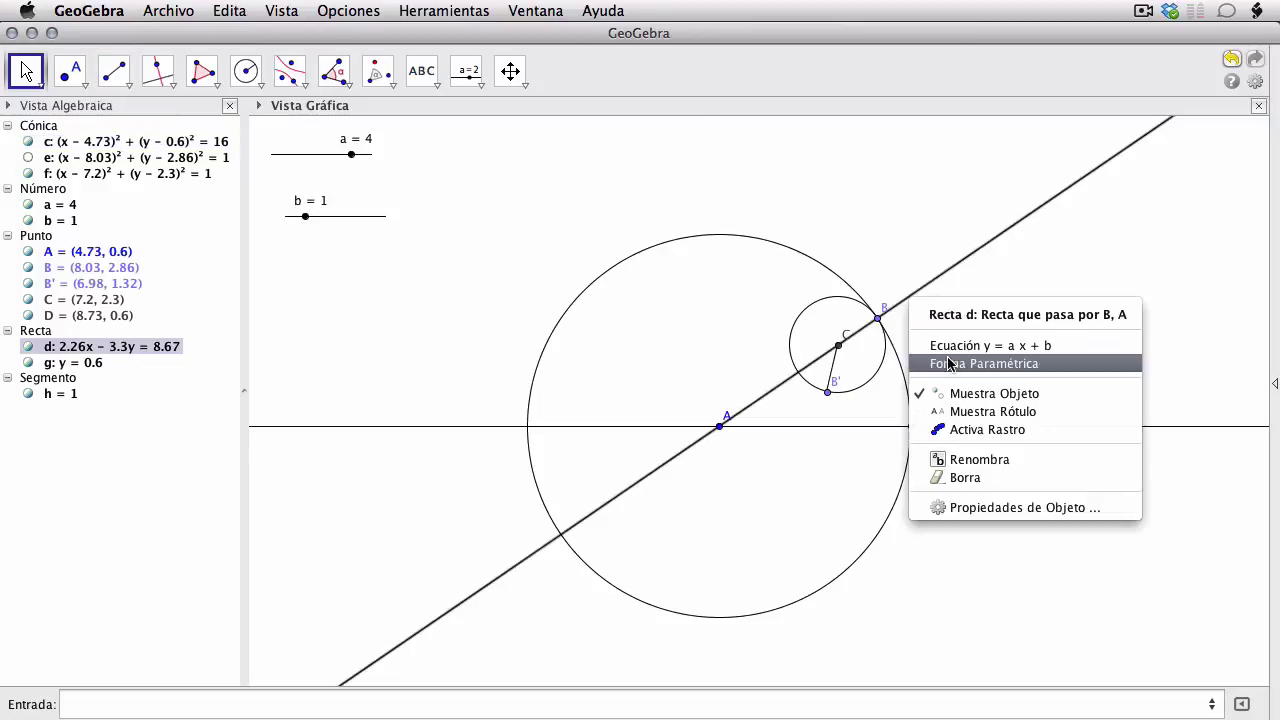
pyautogui.click(960, 392)
pyautogui.moveTo(875, 319)
pyautogui.mouseDown()
pyautogui.moveTo(932, 429)
pyautogui.moveTo(914, 366)
pyautogui.moveTo(726, 240)
pyautogui.moveTo(527, 361)
pyautogui.moveTo(646, 649)
pyautogui.moveTo(906, 365)
pyautogui.moveTo(754, 241)
pyautogui.moveTo(660, 255)
pyautogui.moveTo(545, 375)
pyautogui.moveTo(615, 565)
pyautogui.moveTo(790, 548)
pyautogui.moveTo(874, 409)
pyautogui.moveTo(883, 328)
pyautogui.moveTo(867, 338)
pyautogui.mouseUp()
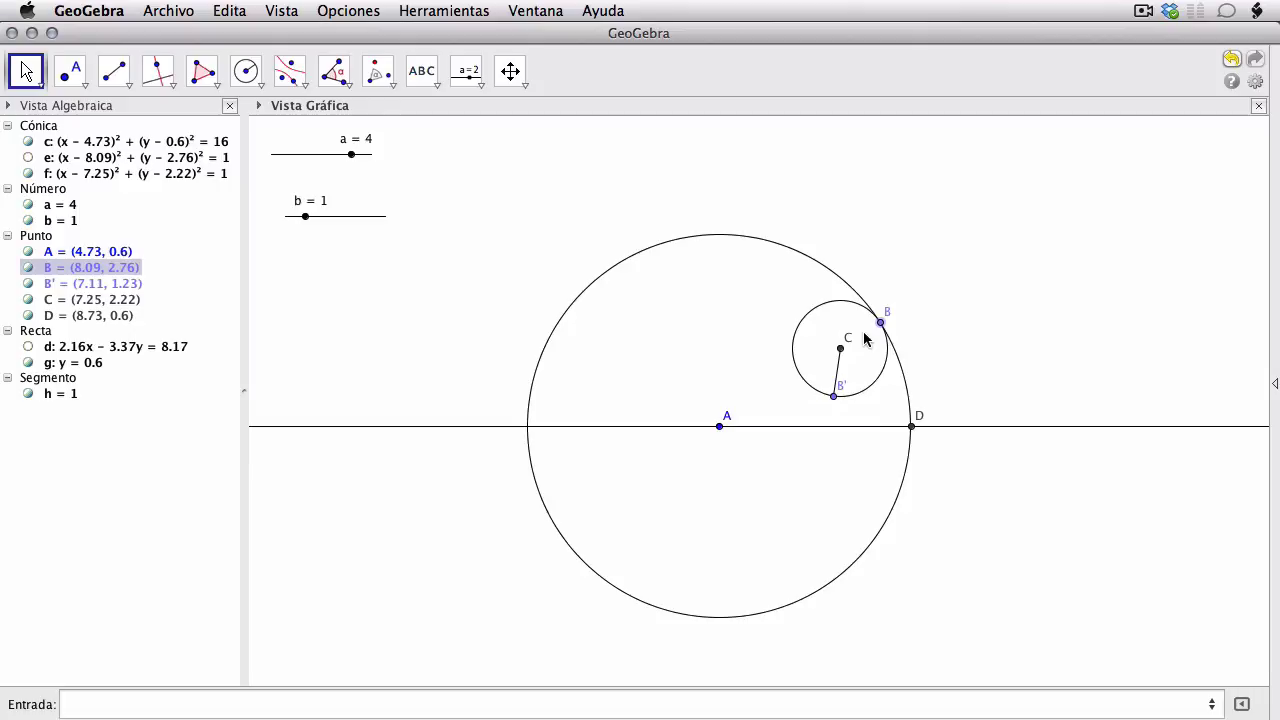
# - Create the locus of B' driven by point B, and roll the small circle by moving B to about (8.26, 2.47)
pyautogui.click(164, 86)
pyautogui.click(231, 391)
pyautogui.click(834, 397)
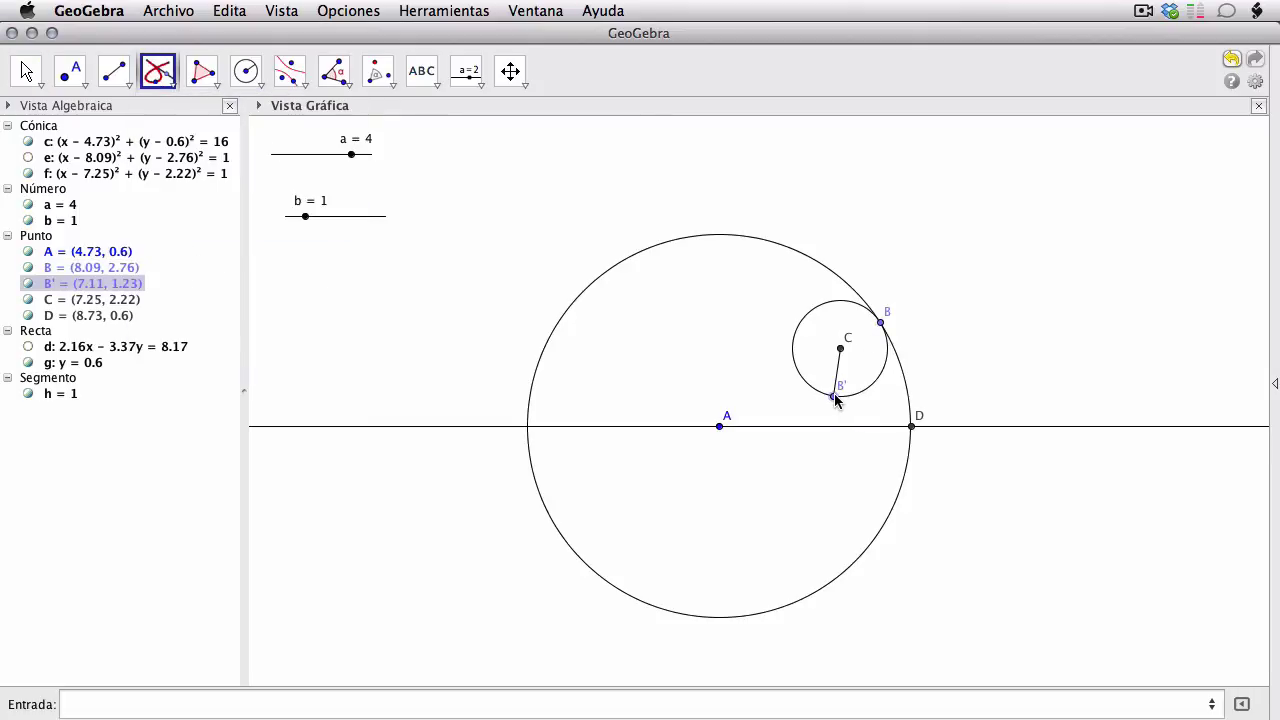
pyautogui.click(880, 322)
pyautogui.press('Escape')
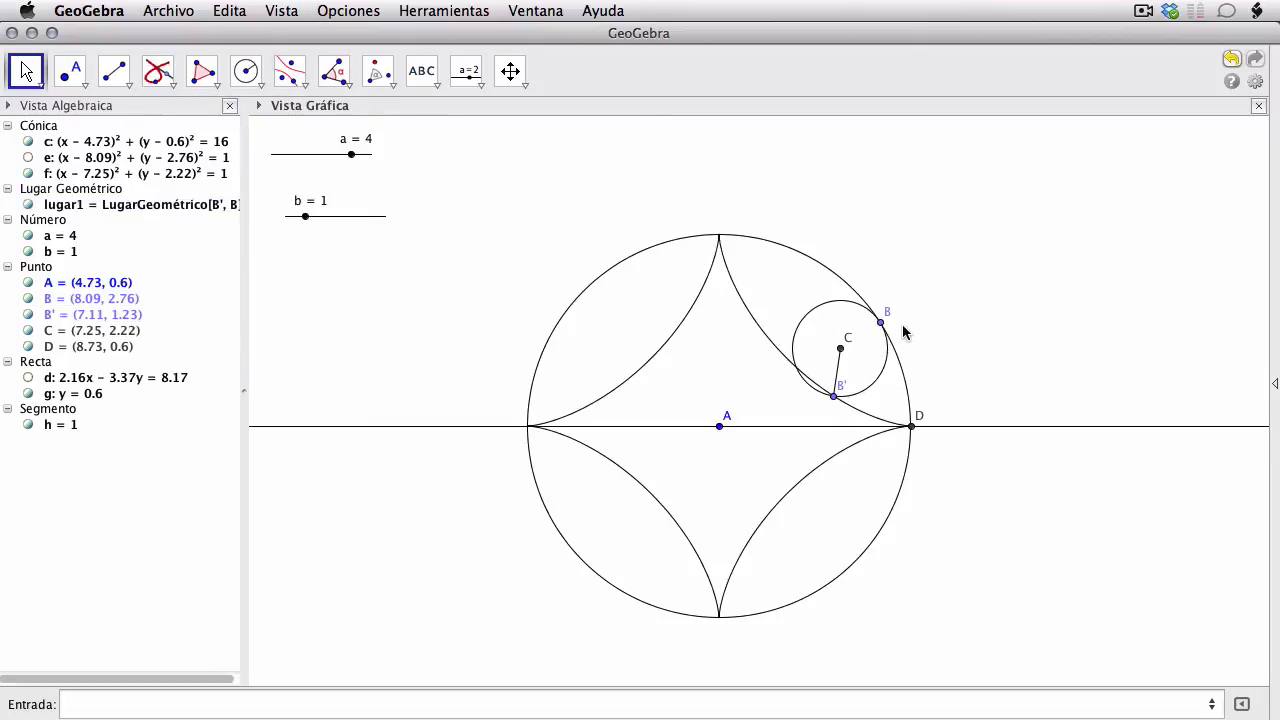
pyautogui.moveTo(884, 330)
pyautogui.mouseDown()
pyautogui.moveTo(777, 240)
pyautogui.moveTo(723, 223)
pyautogui.moveTo(563, 478)
pyautogui.moveTo(880, 496)
pyautogui.moveTo(889, 266)
pyautogui.moveTo(849, 334)
pyautogui.moveTo(815, 222)
pyautogui.moveTo(895, 302)
pyautogui.moveTo(910, 405)
pyautogui.moveTo(885, 330)
pyautogui.moveTo(905, 369)
pyautogui.moveTo(850, 272)
pyautogui.moveTo(754, 271)
pyautogui.moveTo(714, 286)
pyautogui.moveTo(880, 372)
pyautogui.moveTo(885, 418)
pyautogui.moveTo(884, 330)
pyautogui.moveTo(880, 340)
pyautogui.mouseUp()
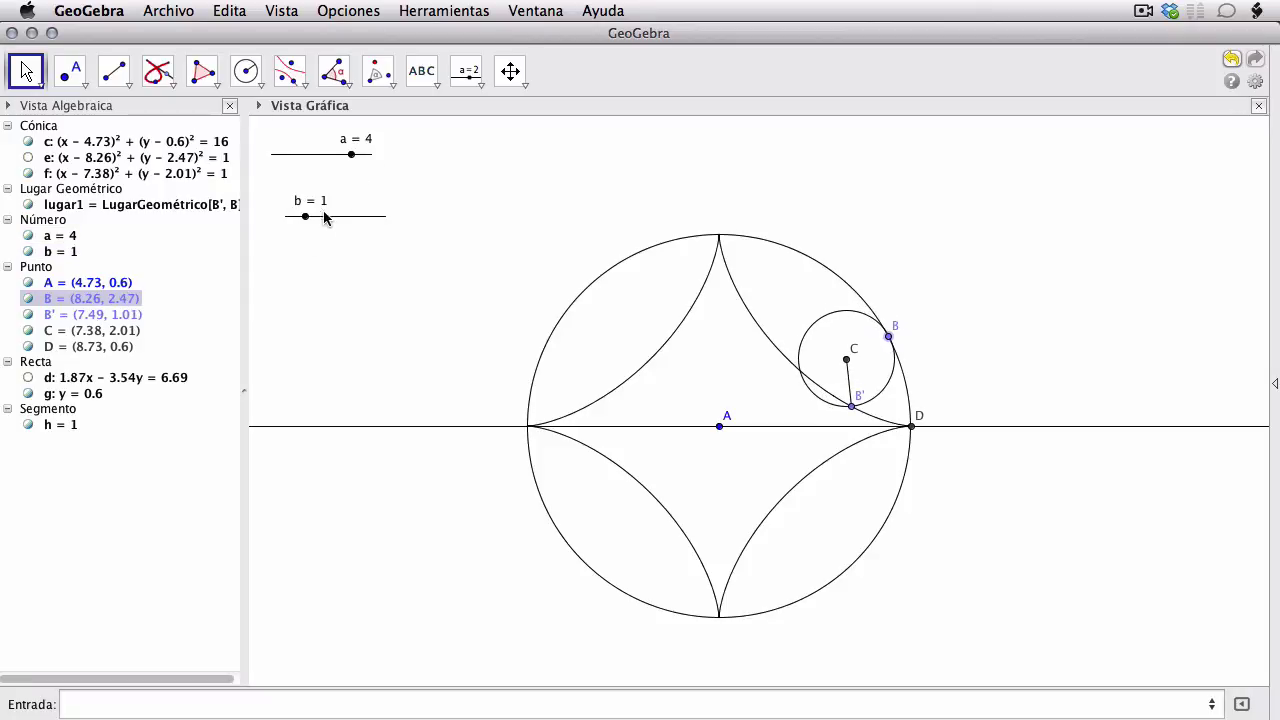
# - Set slider a to 4.6 and slider b to 1.1 to reshape the hypocycloid
pyautogui.moveTo(312, 219)
pyautogui.mouseDown()
pyautogui.moveTo(325, 225)
pyautogui.moveTo(310, 226)
pyautogui.mouseUp()
pyautogui.moveTo(351, 154); pyautogui.dragTo(363, 163)
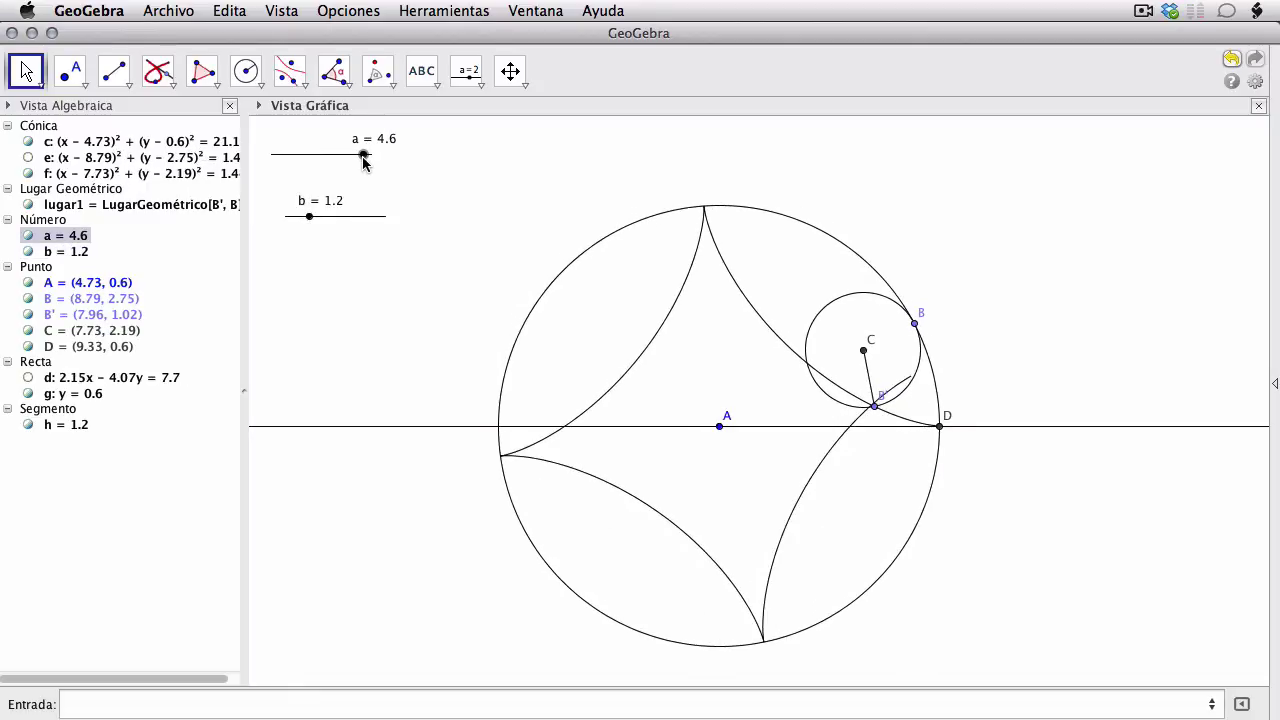
pyautogui.moveTo(311, 229); pyautogui.dragTo(307, 221)
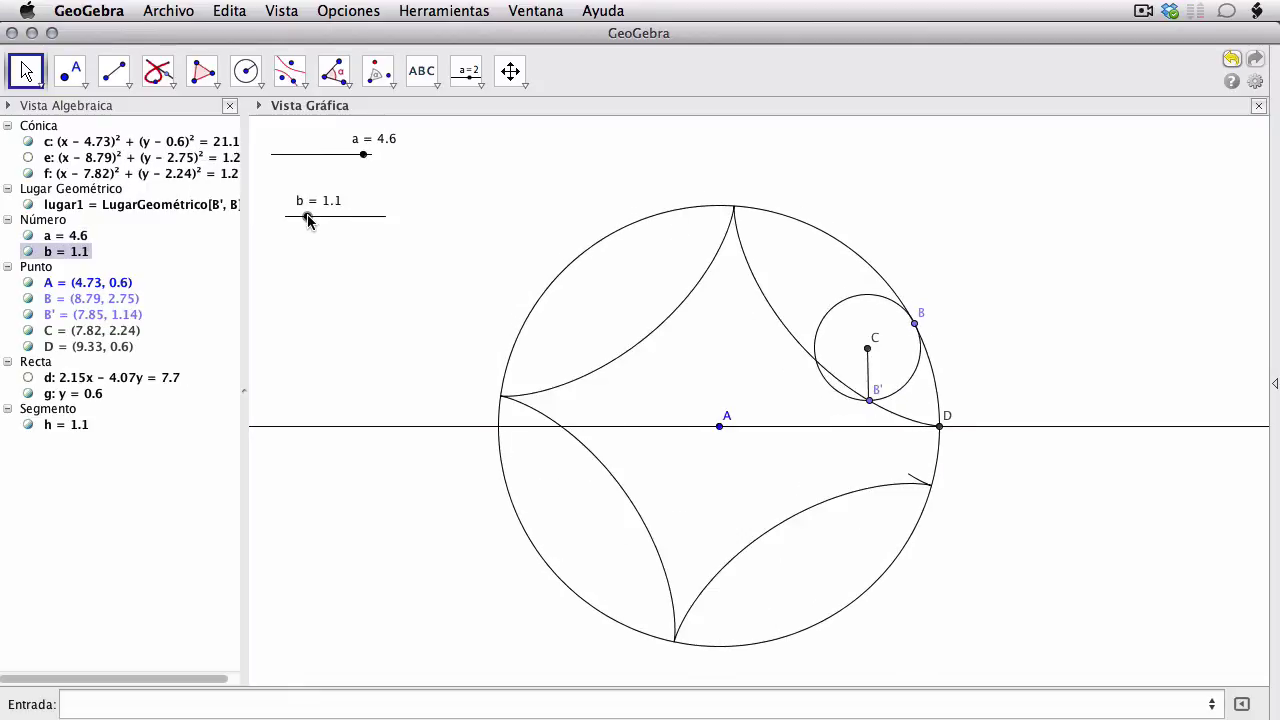
# - Roll the small circle by moving B around the large circle, using 4.9 for slider a and 1.3 for slider b
pyautogui.moveTo(915, 323); pyautogui.dragTo(950, 388)
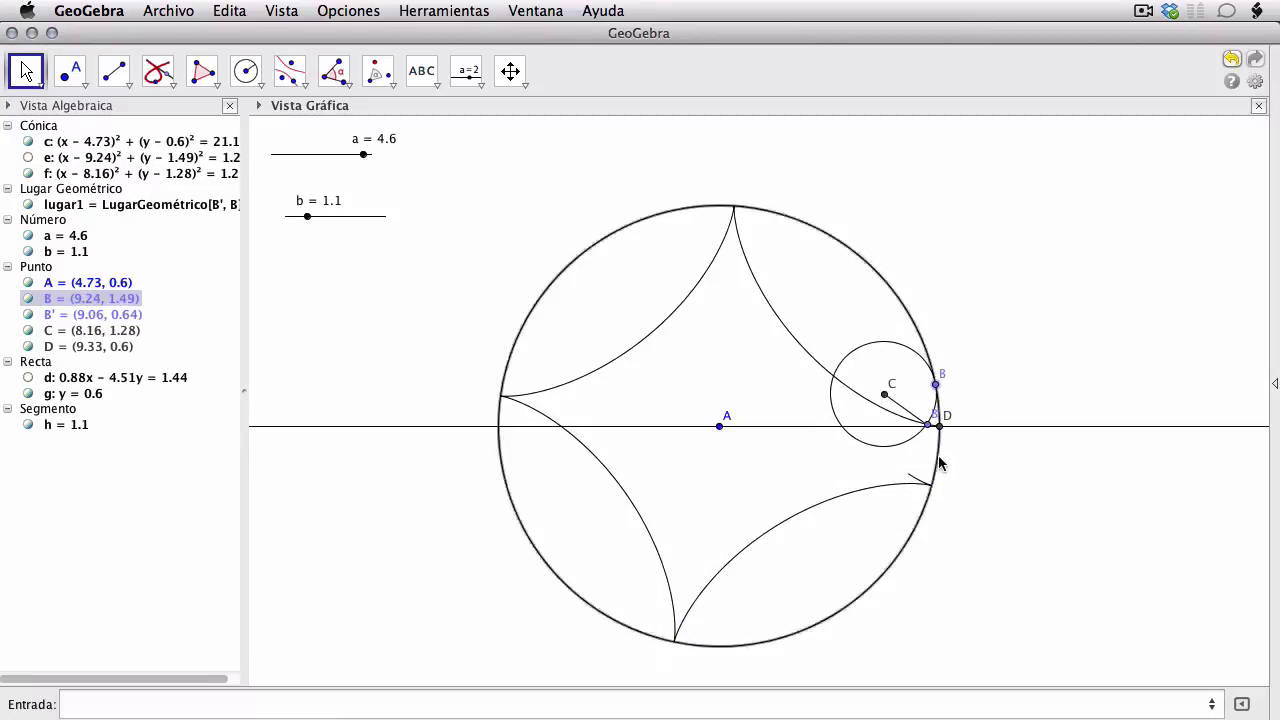
pyautogui.moveTo(945, 463); pyautogui.dragTo(908, 312)
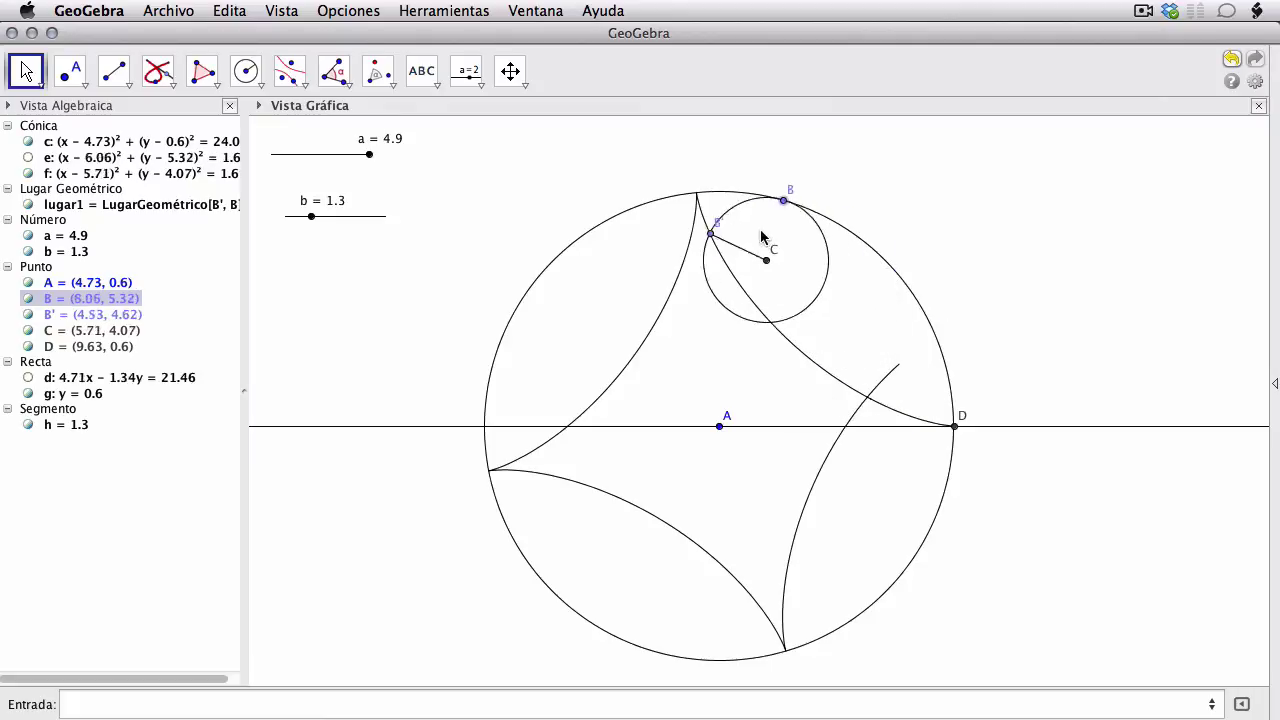
pyautogui.moveTo(768, 243); pyautogui.dragTo(888, 263)
# - Set slider a to 4 and reduce slider b to reshape the hypocycloid
pyautogui.moveTo(369, 154); pyautogui.dragTo(351, 179)
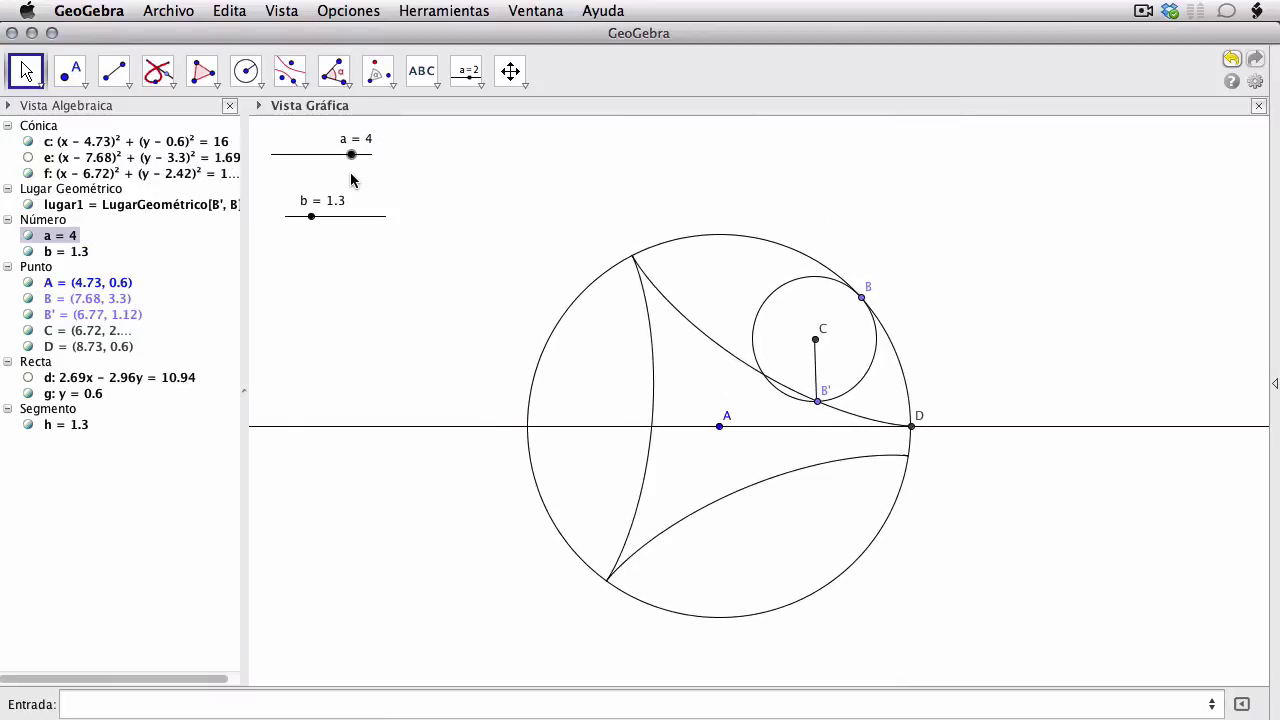
pyautogui.moveTo(311, 216)
pyautogui.mouseDown()
pyautogui.moveTo(326, 214)
pyautogui.moveTo(297, 223)
pyautogui.mouseUp()
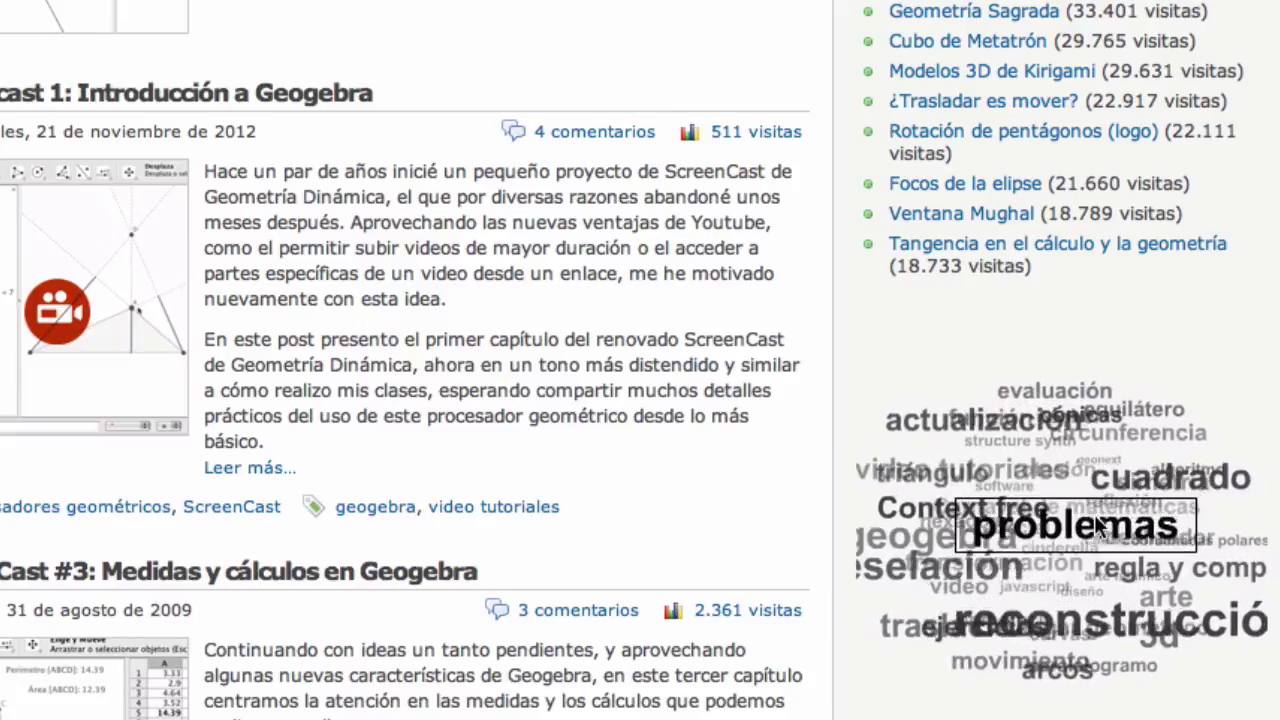
# - Switch to the GeometriaDinamica.cl blog in the browser and browse the posts tagged "problemas"
pyautogui.click(1074, 551)
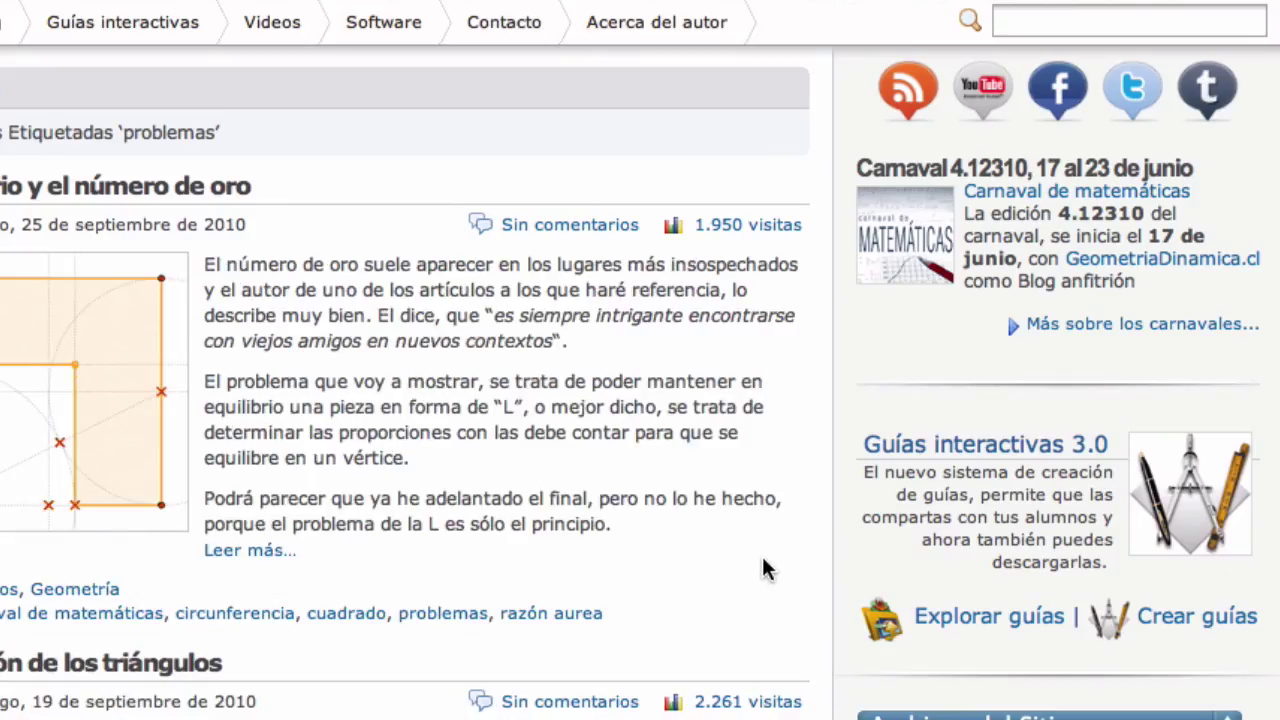
pyautogui.scroll(-3, 726, 574)
pyautogui.scroll(-10, 727, 574)
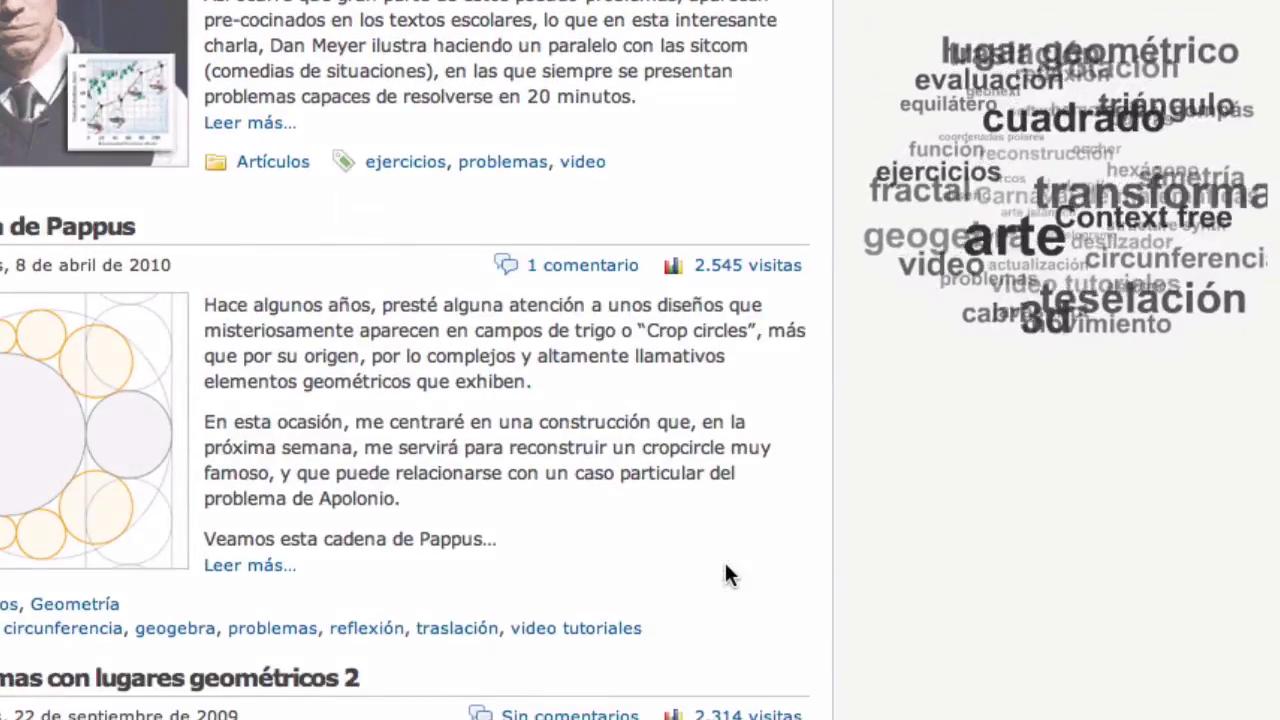
# - Open the posts tagged "lugar geométrico", look through the list and return to its beginning
pyautogui.scroll(-3, 726, 574)
pyautogui.click(410, 602)
pyautogui.scroll(-4, 410, 602)
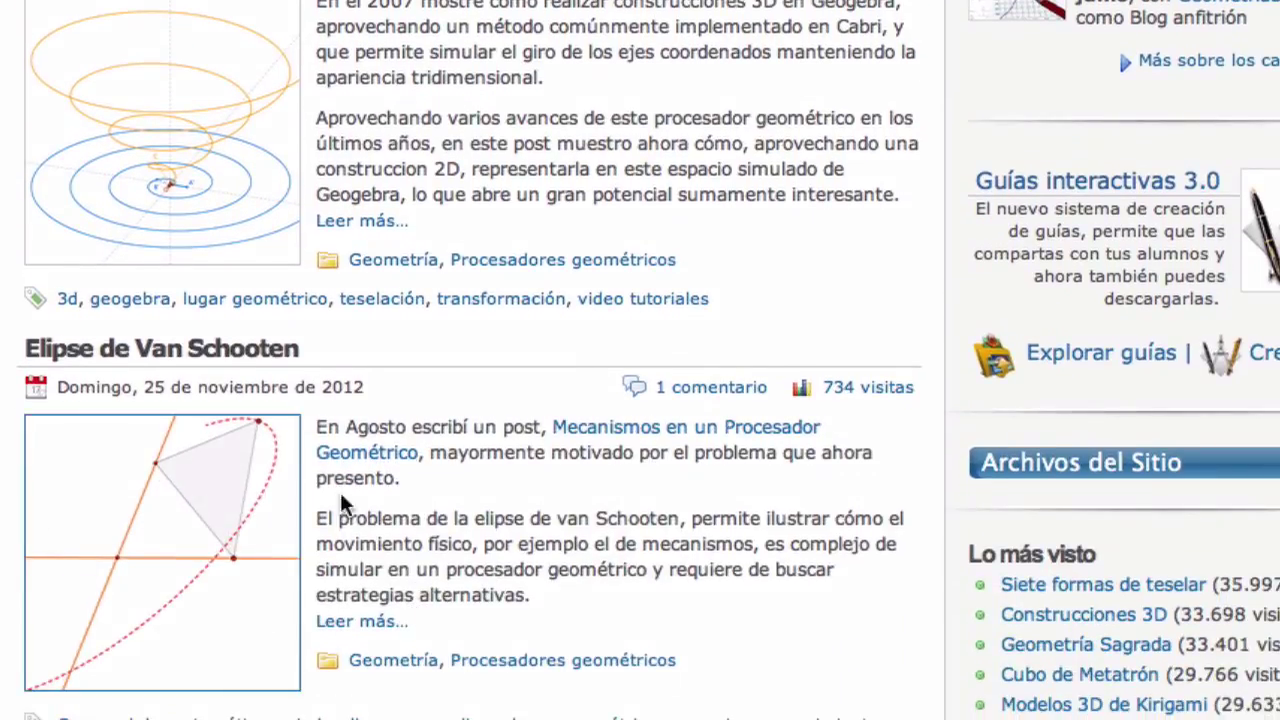
pyautogui.scroll(-5, 441, 677)
pyautogui.scroll(-5, 441, 677)
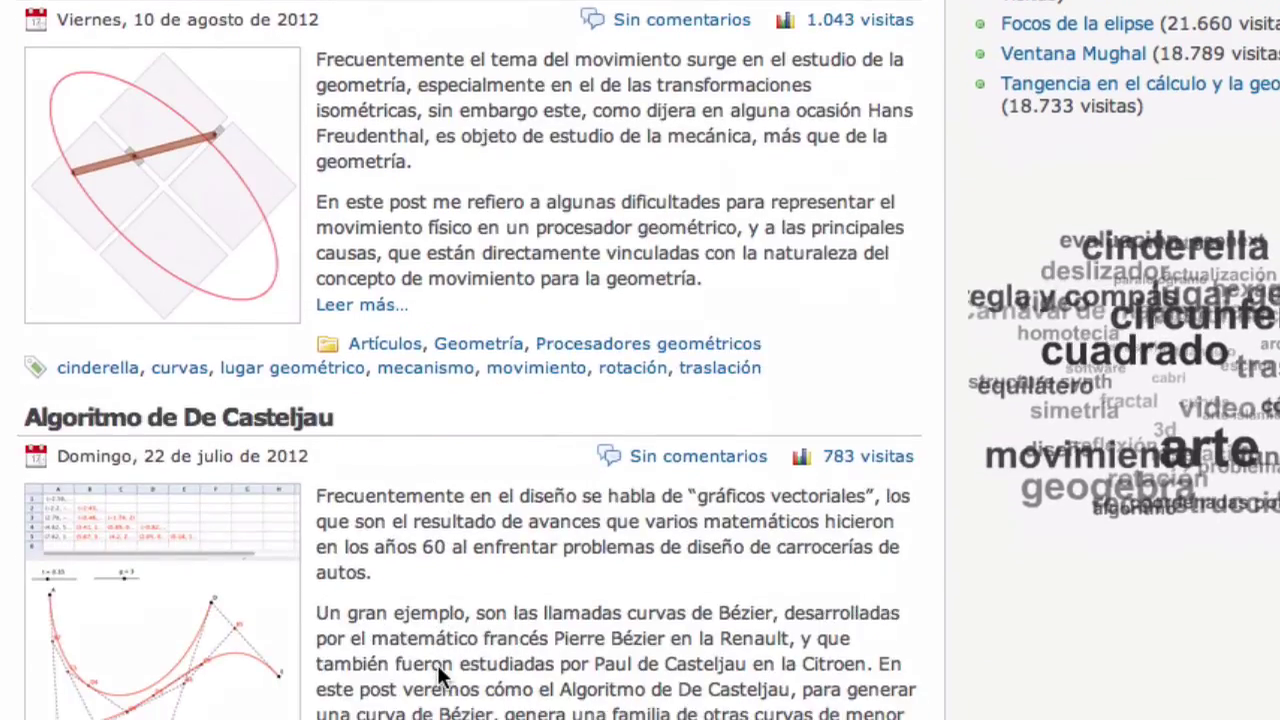
pyautogui.scroll(20, 140, 468)
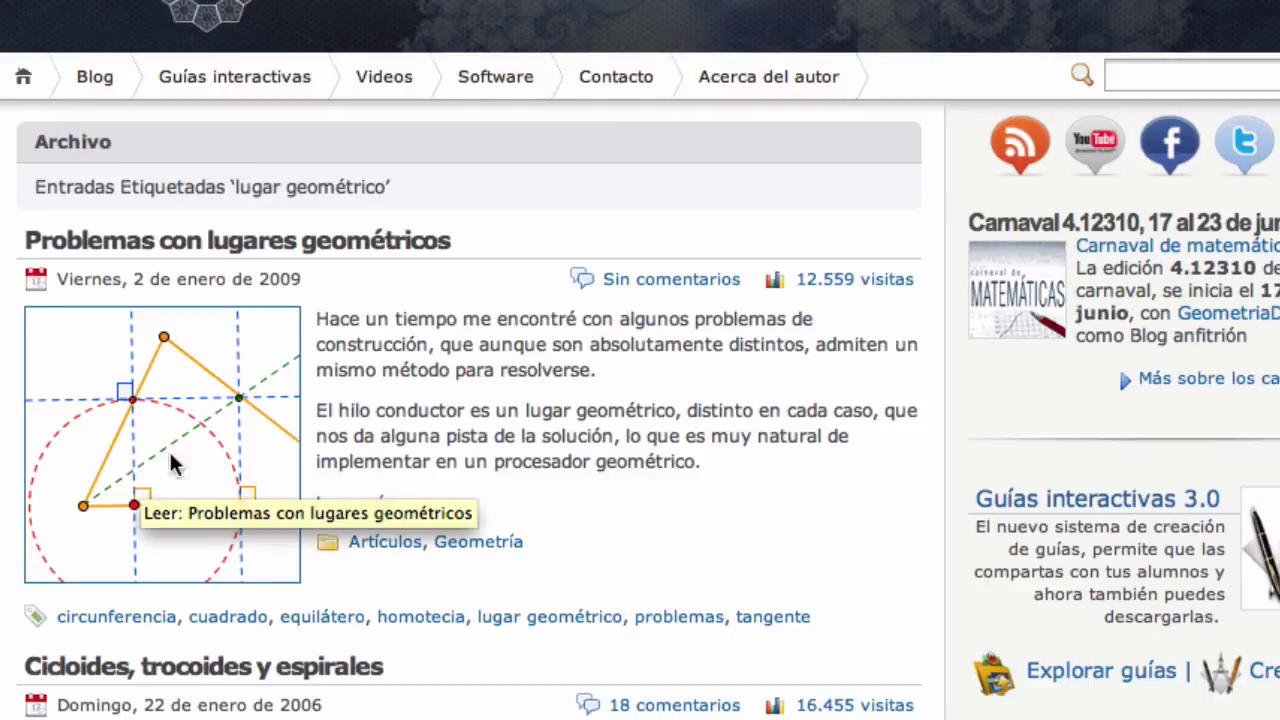